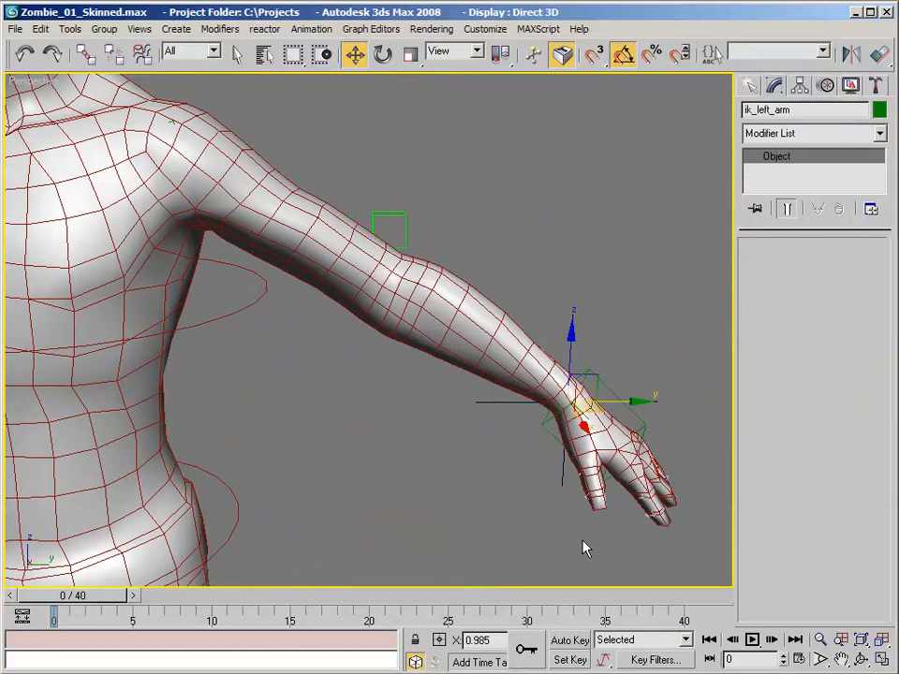
Enable Auto Key and, at frame 10, lower the left arm's IK control so the hand hangs beside the hip.
click(568, 640)
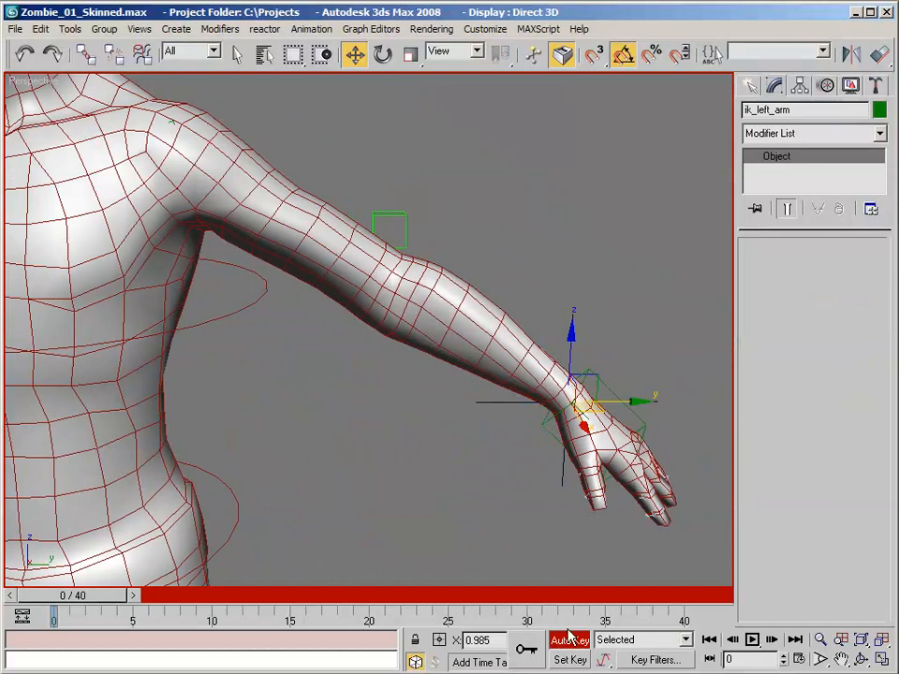
drag(96, 594, 246, 595)
alt+middle_drag(299, 505, 442, 288)
scroll(372, 483, down, 5)
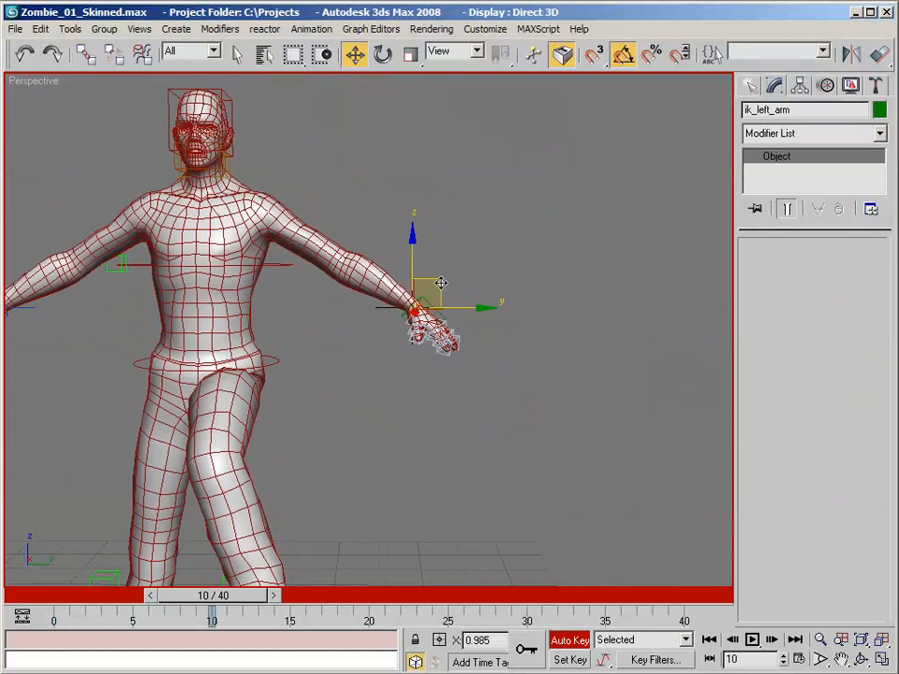
drag(441, 283, 328, 348)
Display the perspective view as wireframe so the clavicle controls inside the chest can be seen.
alt+middle_drag(328, 349, 465, 294)
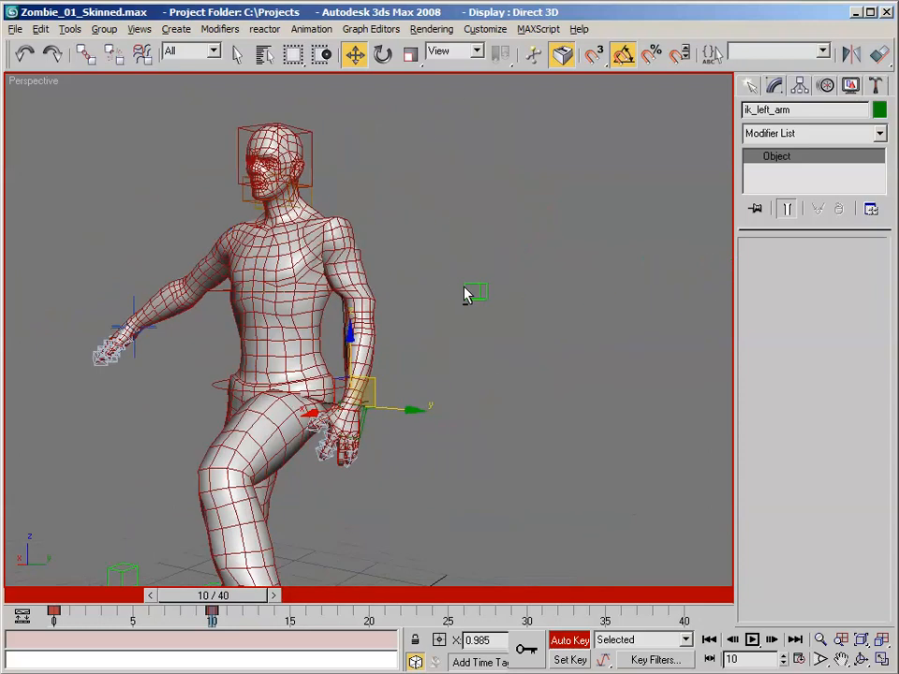
middle_drag(342, 249, 395, 295)
scroll(395, 295, up, 5)
mouse_move(478, 268)
alt+middle_down()
mouse_move(375, 253)
mouse_move(423, 244)
mouse_move(475, 255)
alt+middle_up()
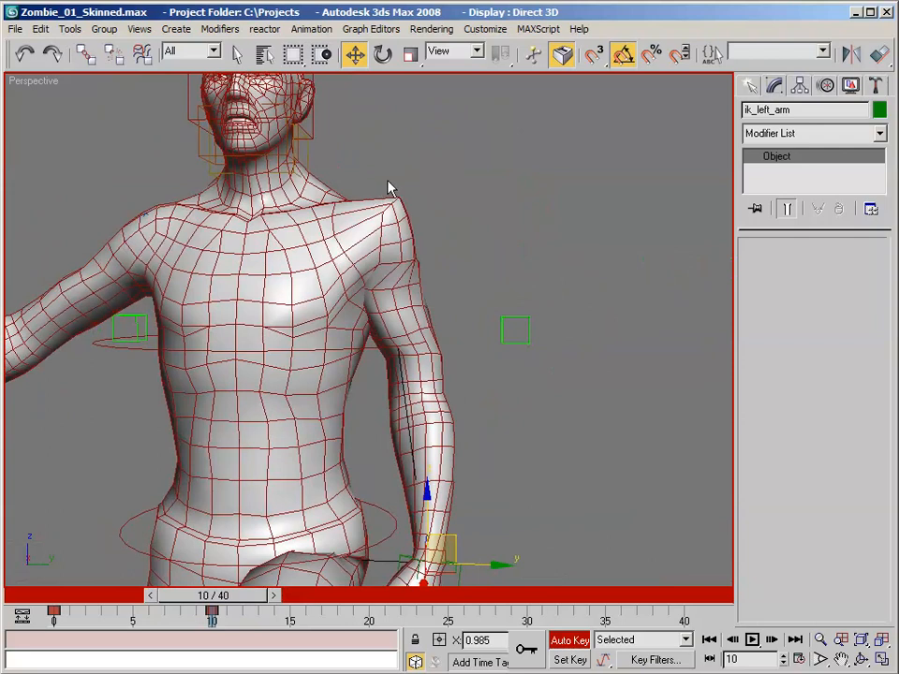
right_click(19, 84)
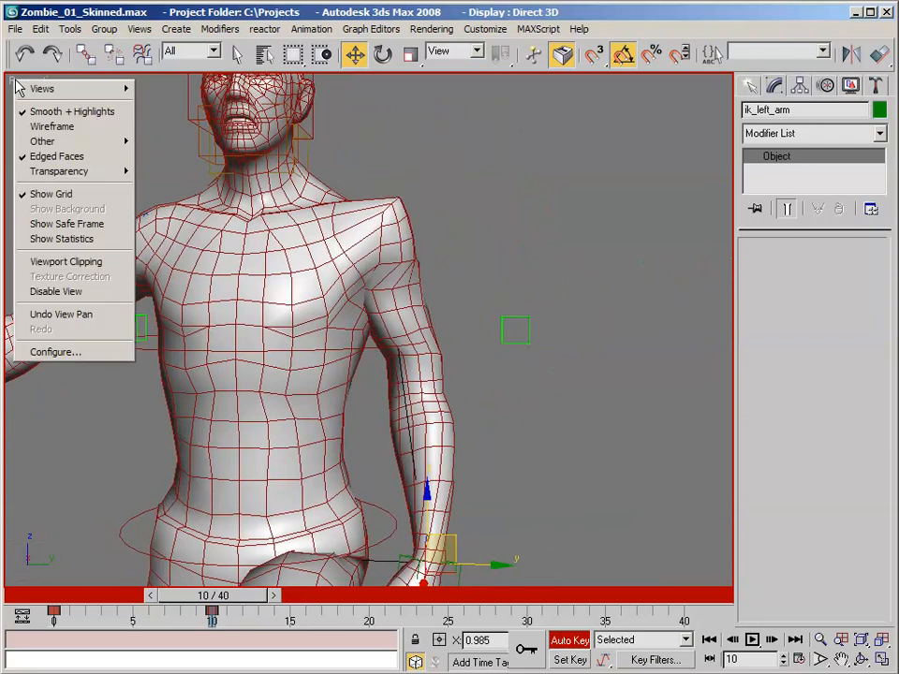
click(38, 130)
alt+middle_drag(235, 164, 256, 169)
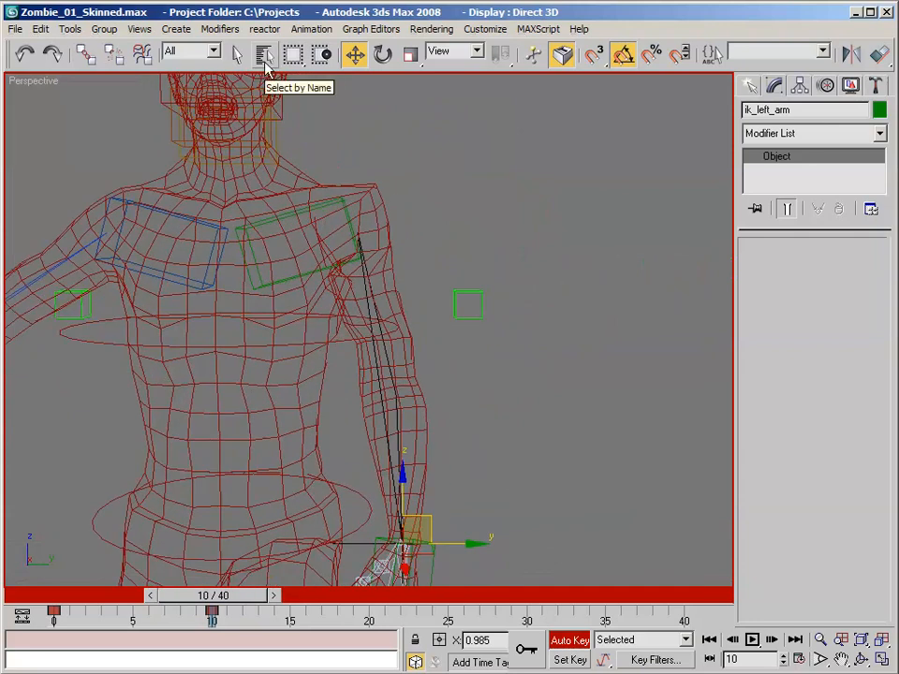
Turn off Select Children in the scene selection list and select only CTL_left_clavicle.
click(263, 56)
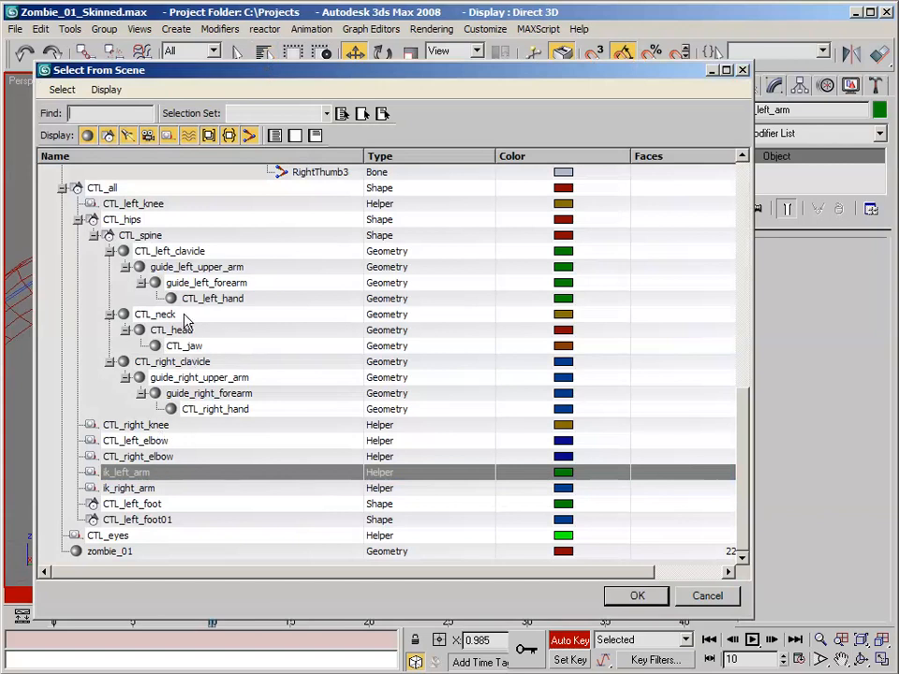
double_click(182, 255)
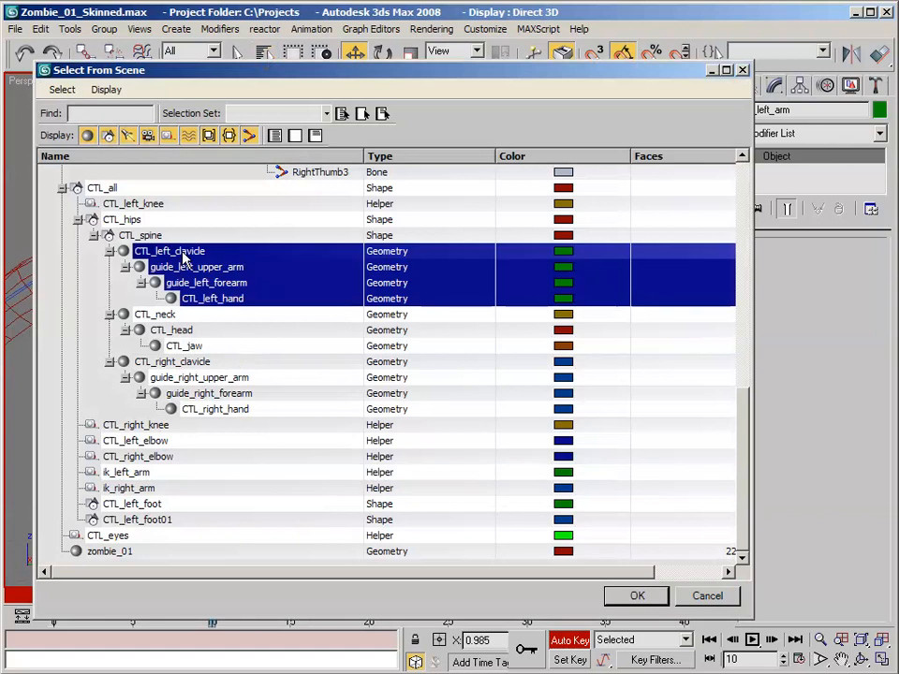
click(62, 89)
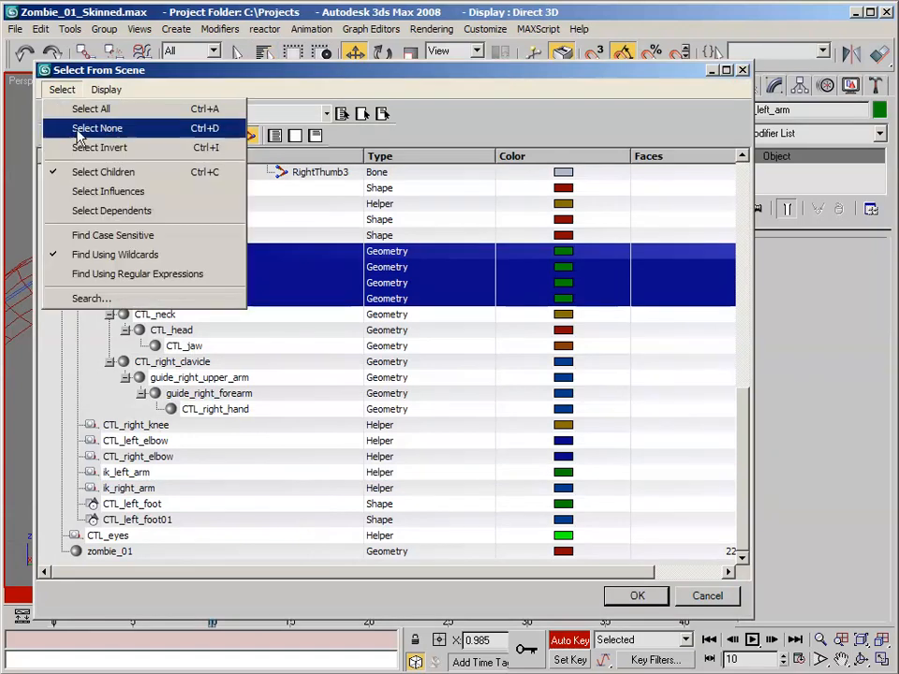
click(94, 172)
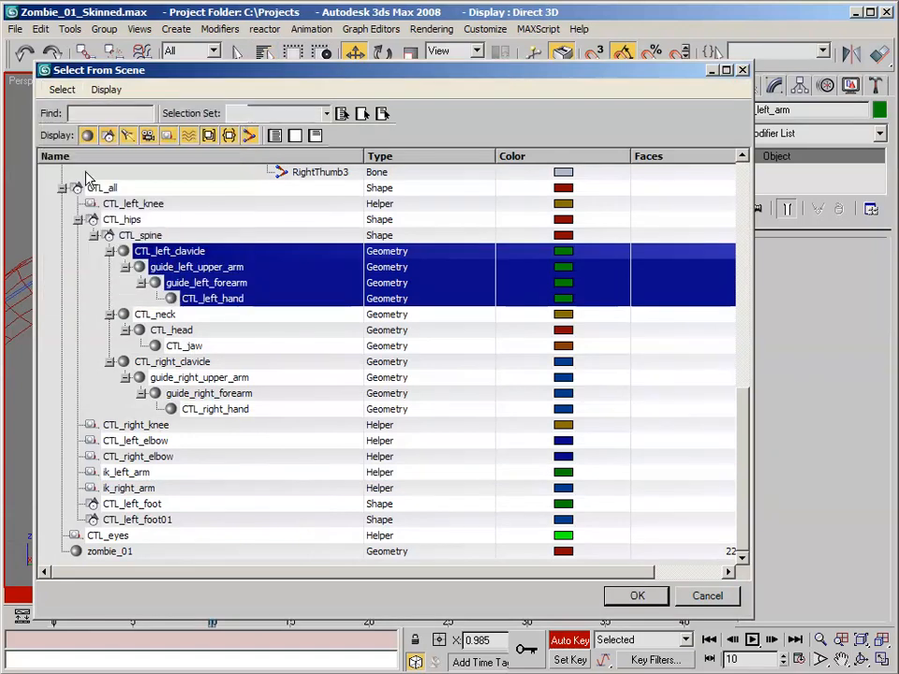
ctrl+click(199, 269)
ctrl+click(201, 283)
ctrl+click(200, 298)
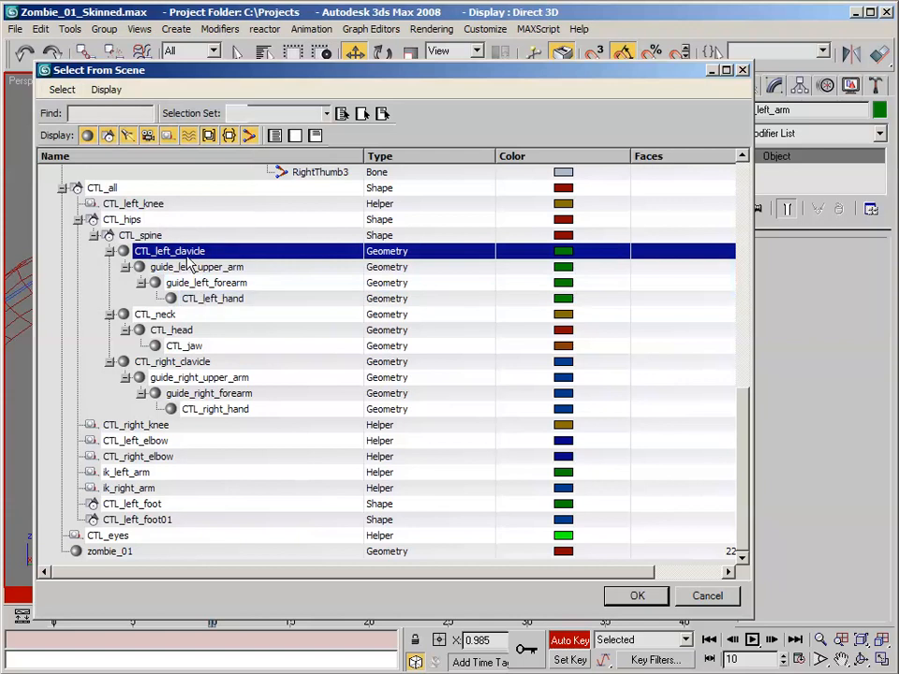
click(636, 596)
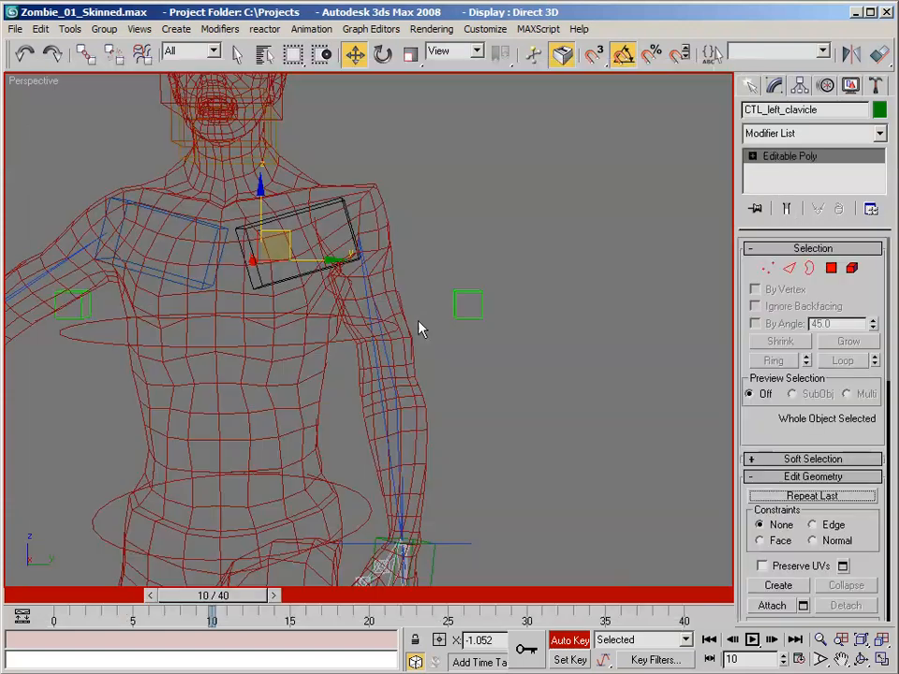
Rotate the left clavicle control downward at frame 10, using the Local reference coordinate system.
key(e)
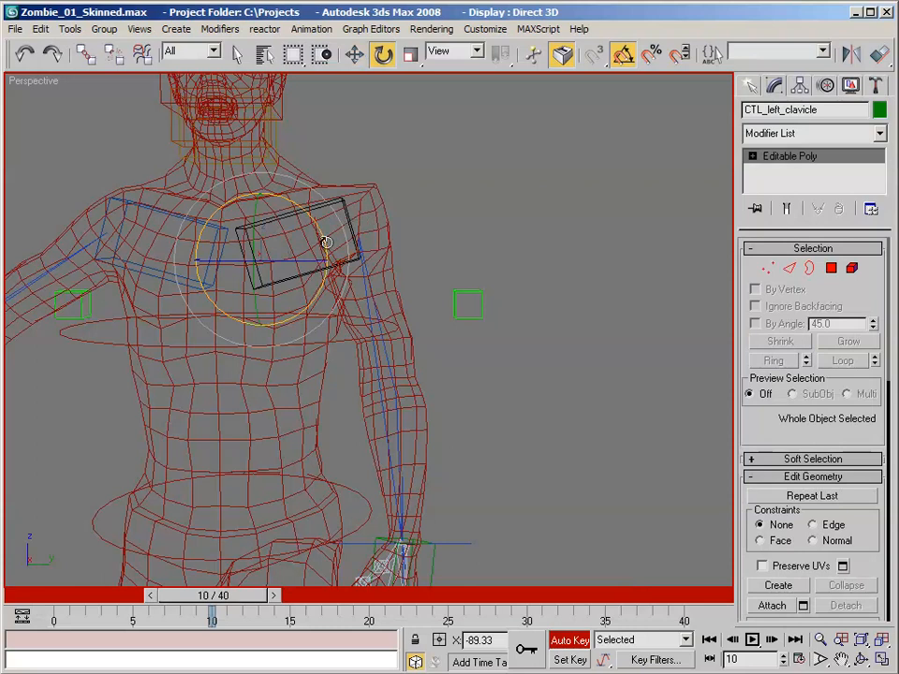
click(478, 53)
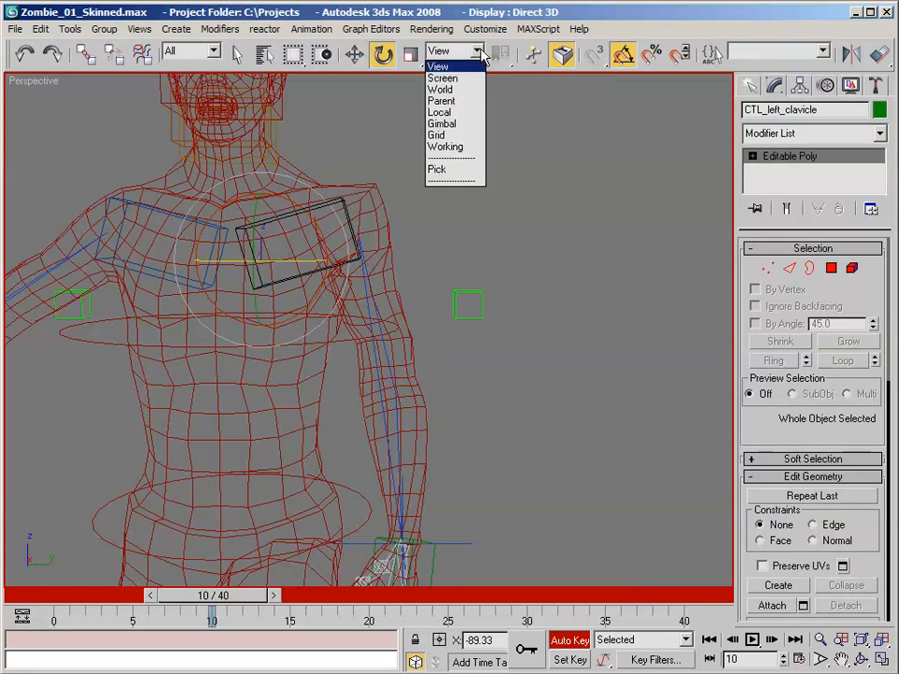
click(457, 113)
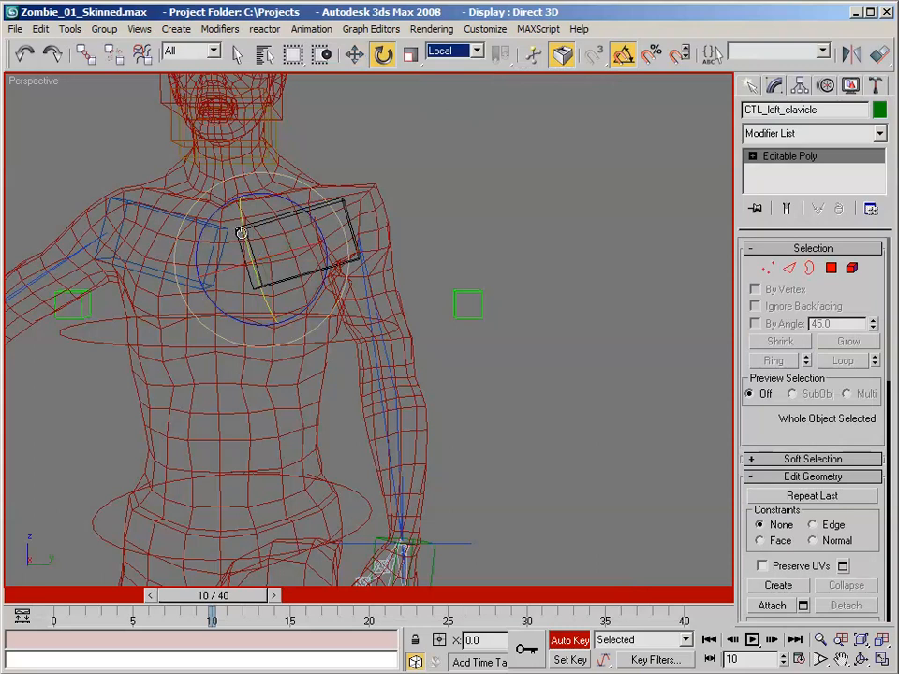
mouse_move(251, 241)
mouse_down()
mouse_move(296, 216)
mouse_move(316, 235)
mouse_up()
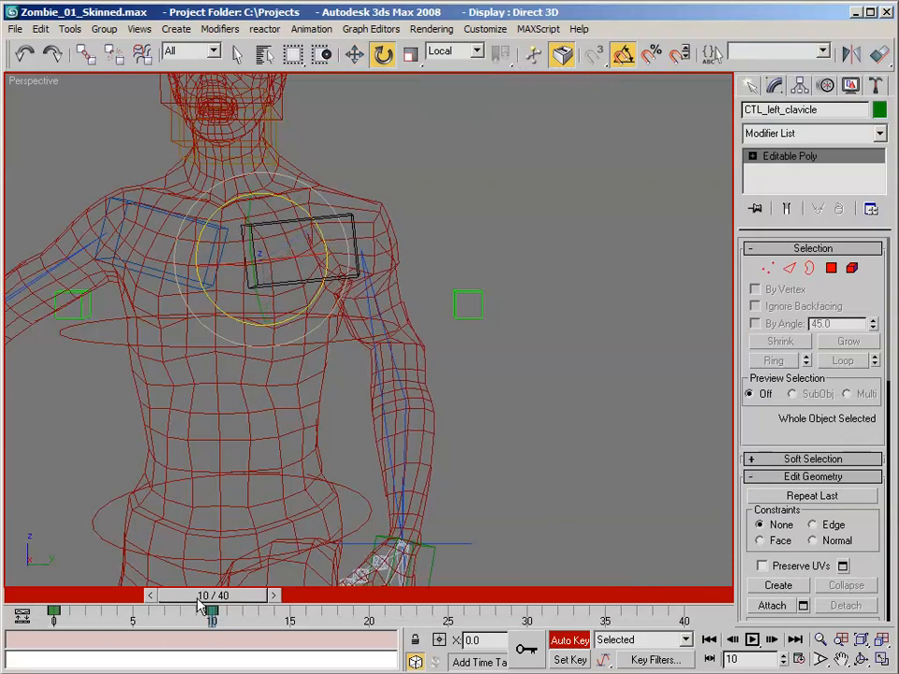
At frame 20, rotate the left clavicle control upward and raise ik_left_arm until the arm is stretched out at shoulder height.
drag(207, 604, 361, 604)
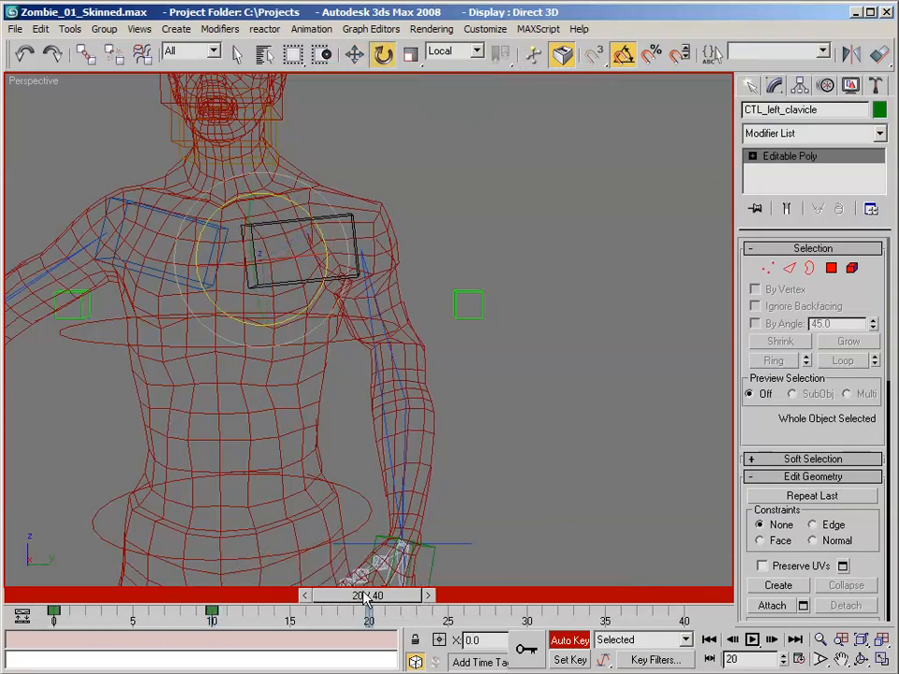
drag(316, 230, 312, 202)
alt+middle_drag(388, 311, 450, 412)
click(451, 452)
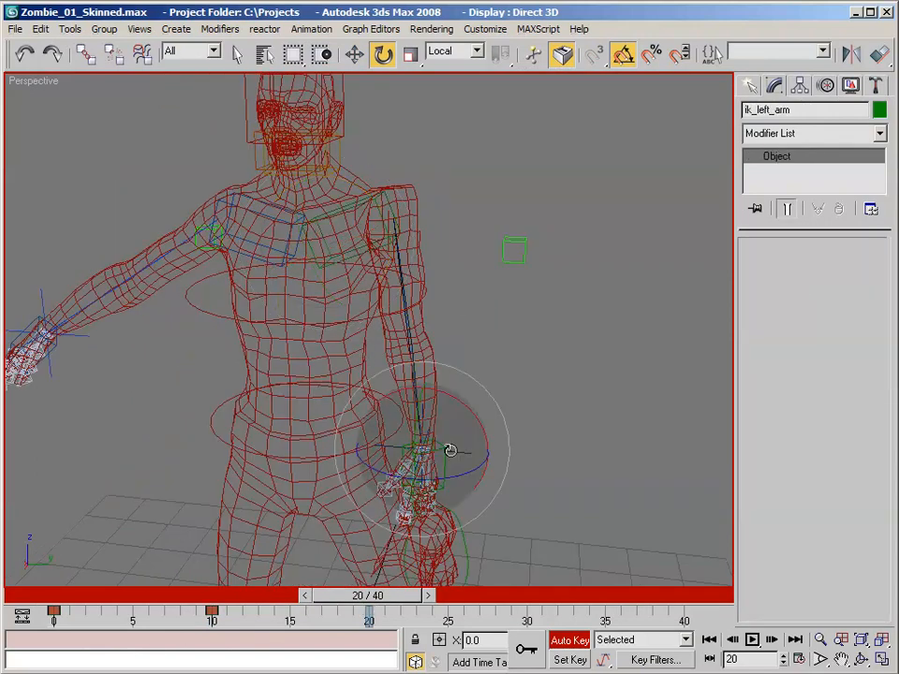
key(w)
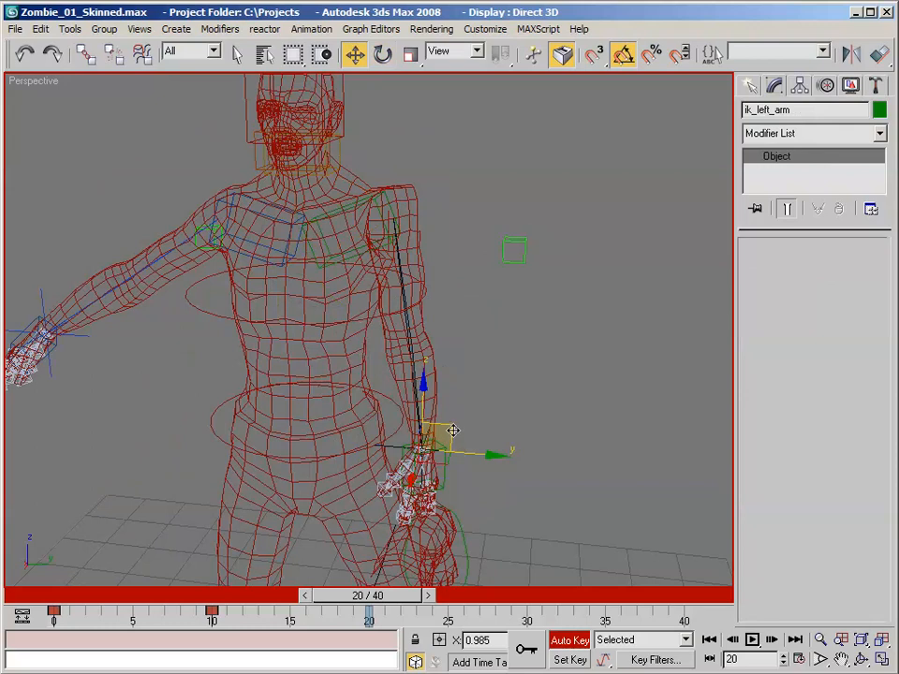
drag(453, 430, 664, 163)
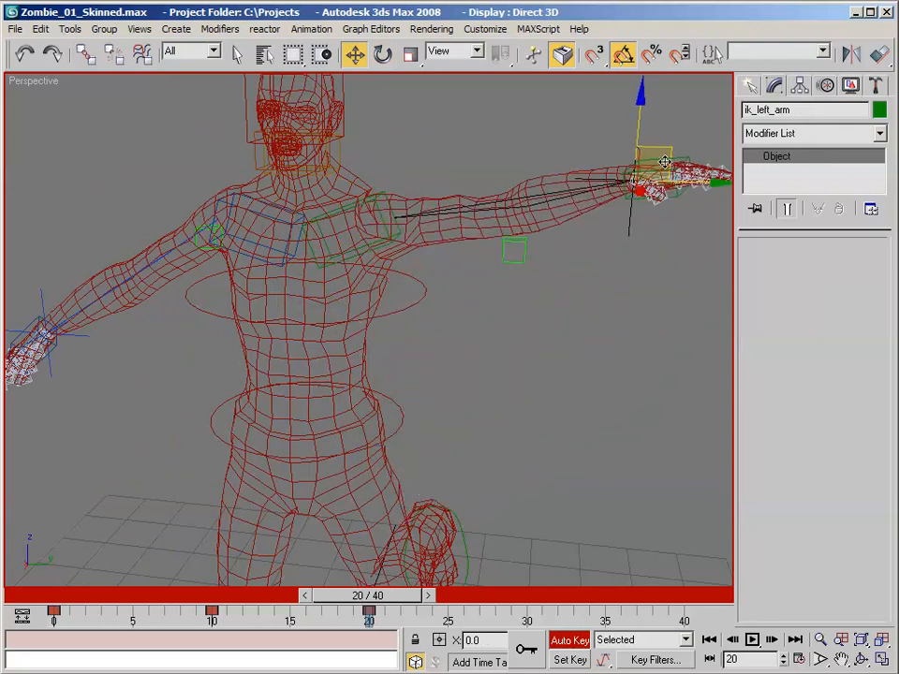
Shift the raised left arm's IK control horizontally toward the front of the body and fine-tune its height at frame 20.
alt+middle_drag(664, 163, 350, 276)
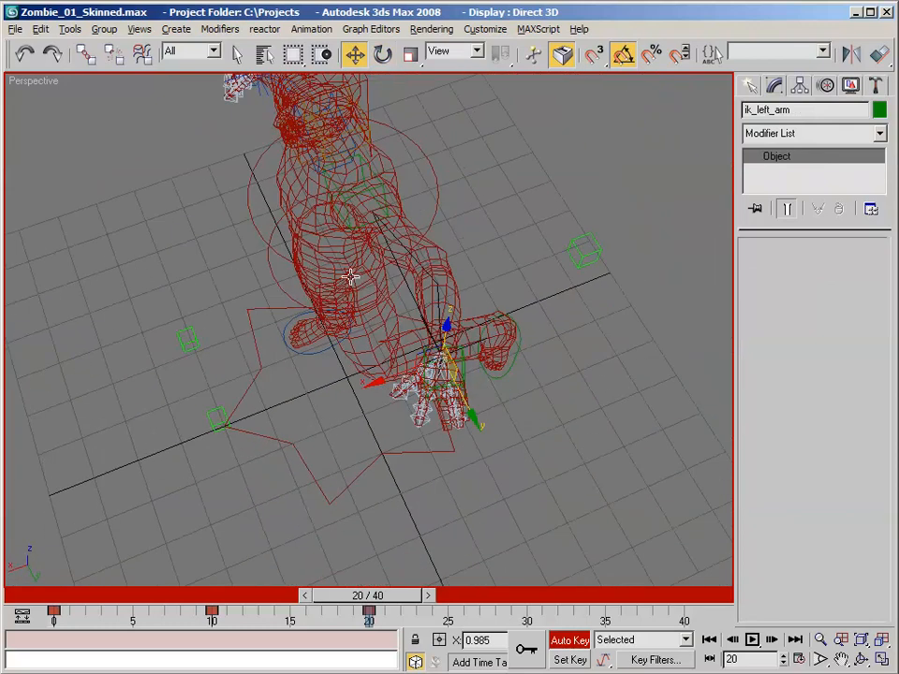
drag(432, 374, 365, 404)
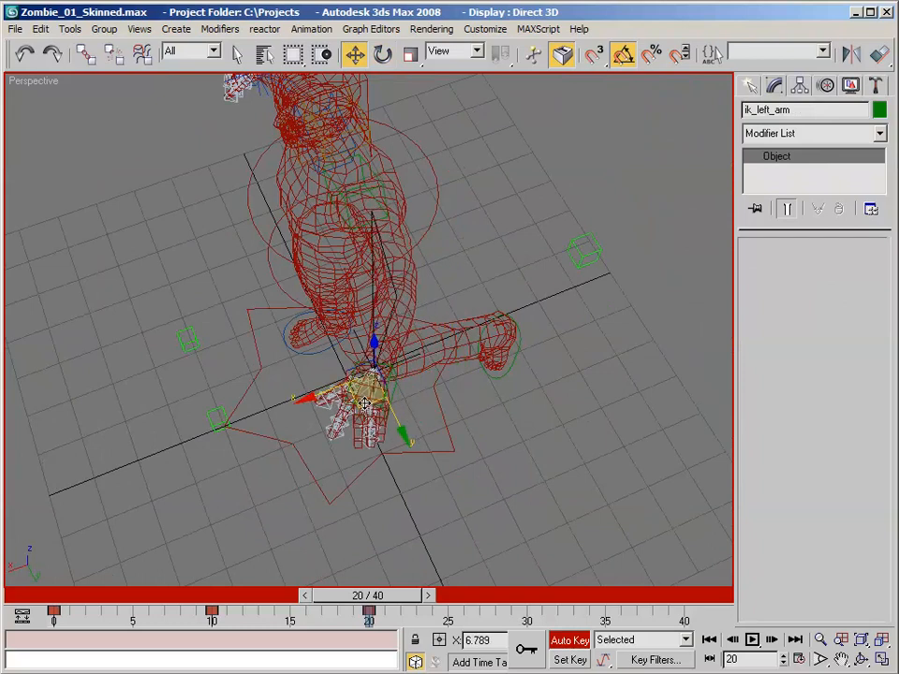
alt+middle_drag(365, 404, 513, 298)
middle_drag(325, 249, 361, 271)
scroll(378, 260, up, 4)
drag(627, 150, 628, 144)
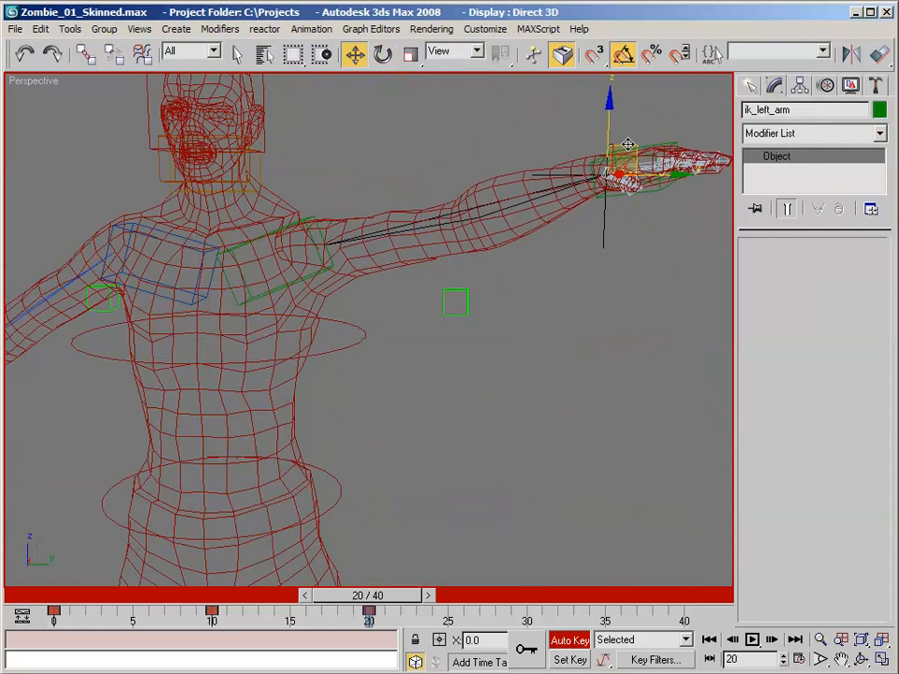
Refine the rotation of the left clavicle control at frame 20 and turn off Auto Key.
click(296, 218)
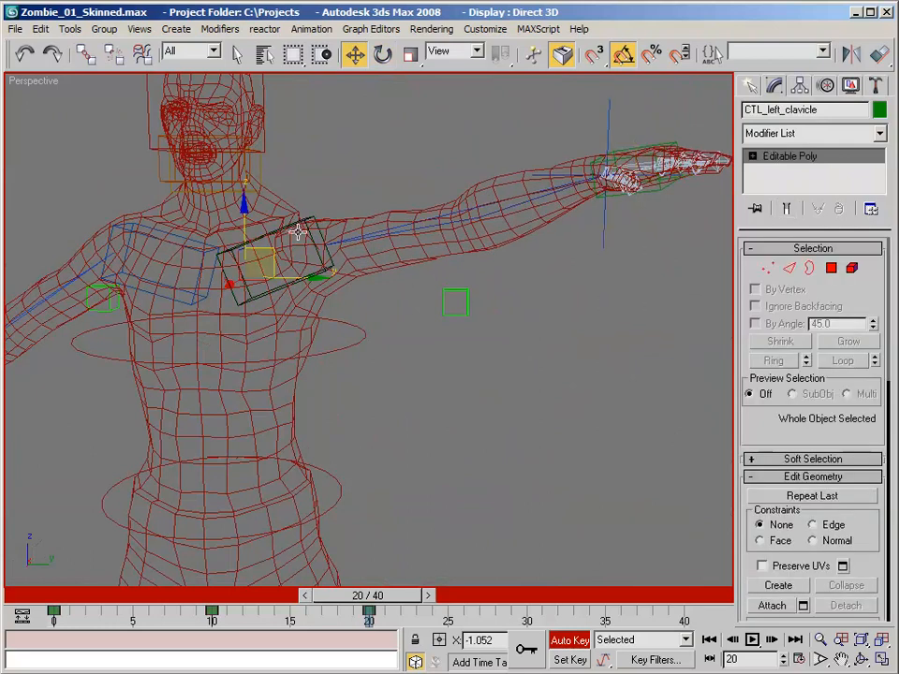
key(e)
drag(291, 233, 345, 255)
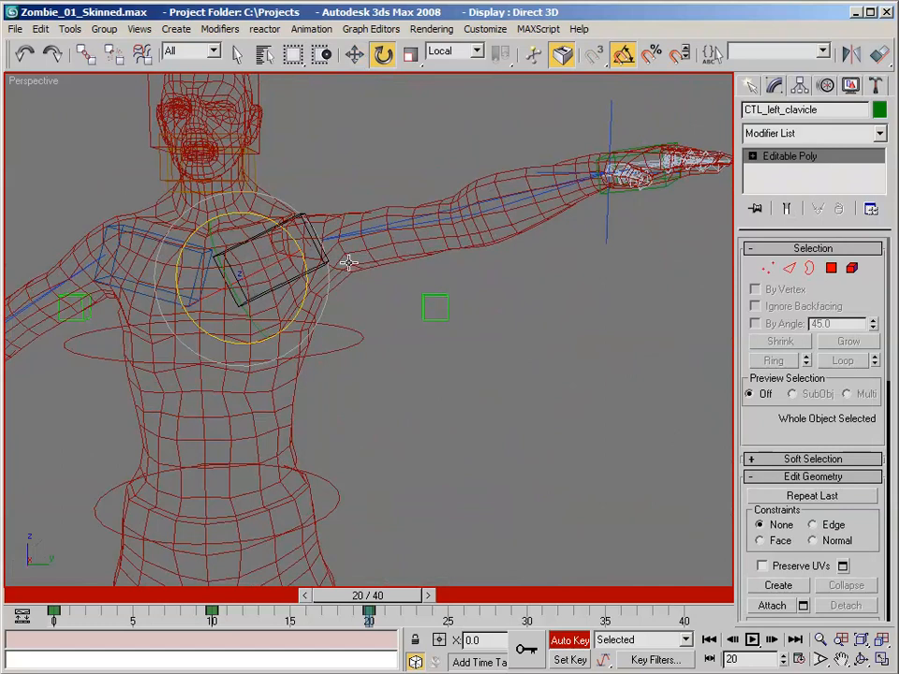
click(560, 642)
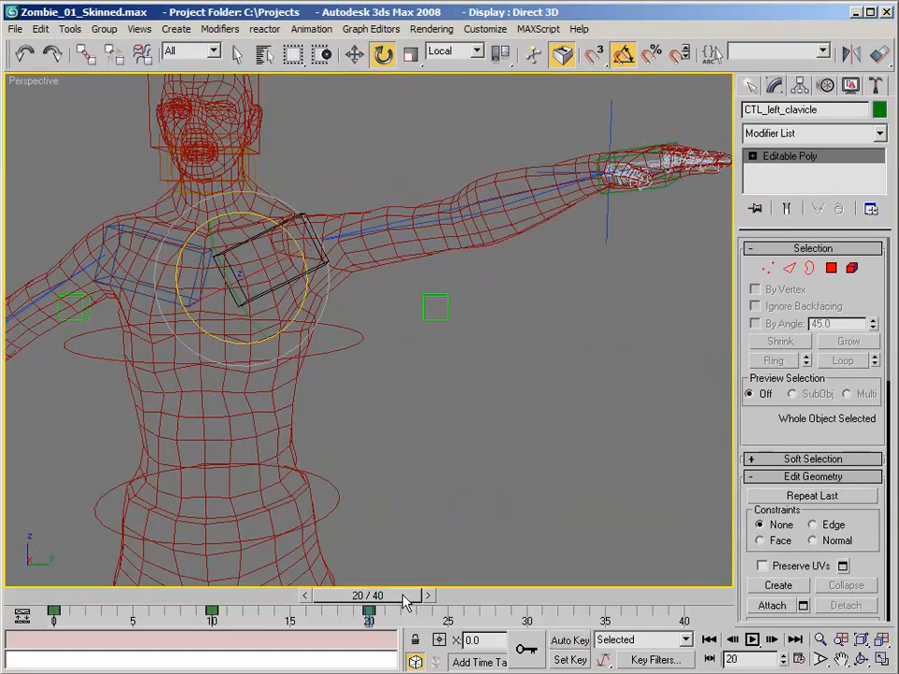
Set the perspective view back to Smooth + Highlights shading and clear the selection.
right_click(22, 81)
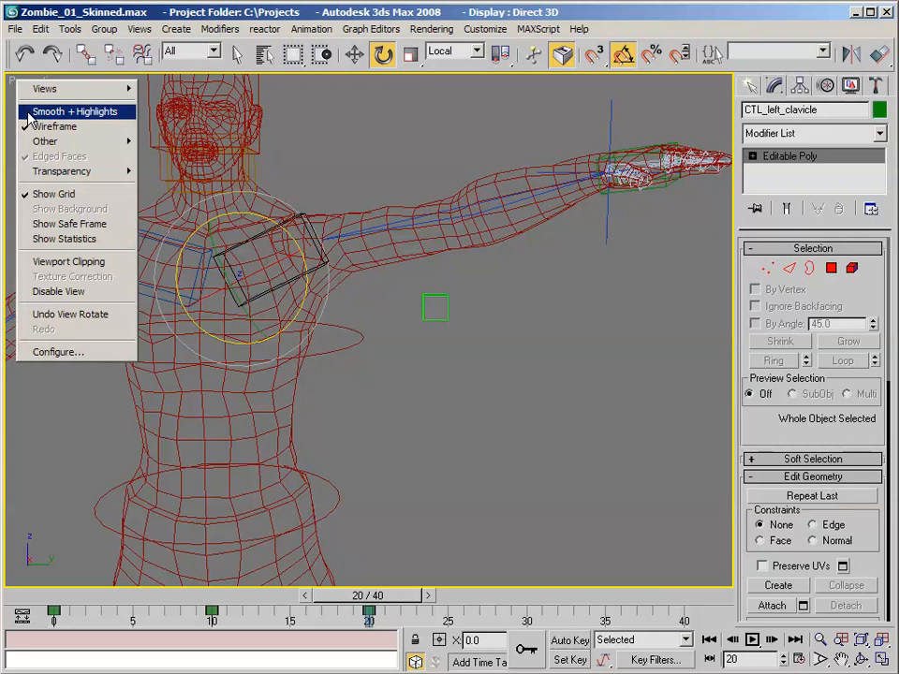
click(75, 111)
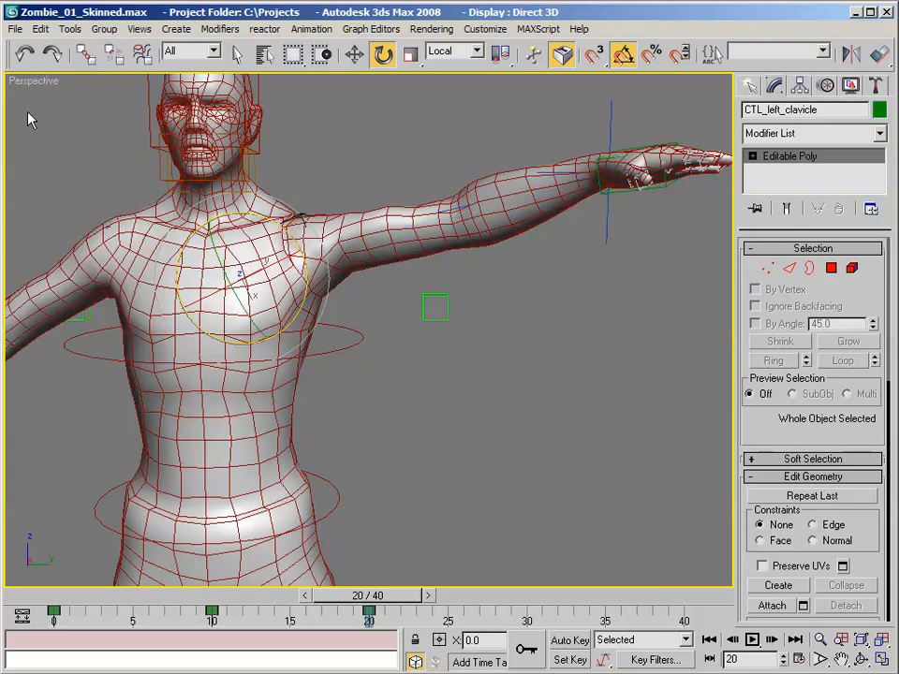
click(459, 385)
Examine the left shoulder and elbow deformation at frame 15 from several angles and return to frame 0.
drag(368, 595, 307, 543)
alt+middle_drag(402, 296, 360, 206)
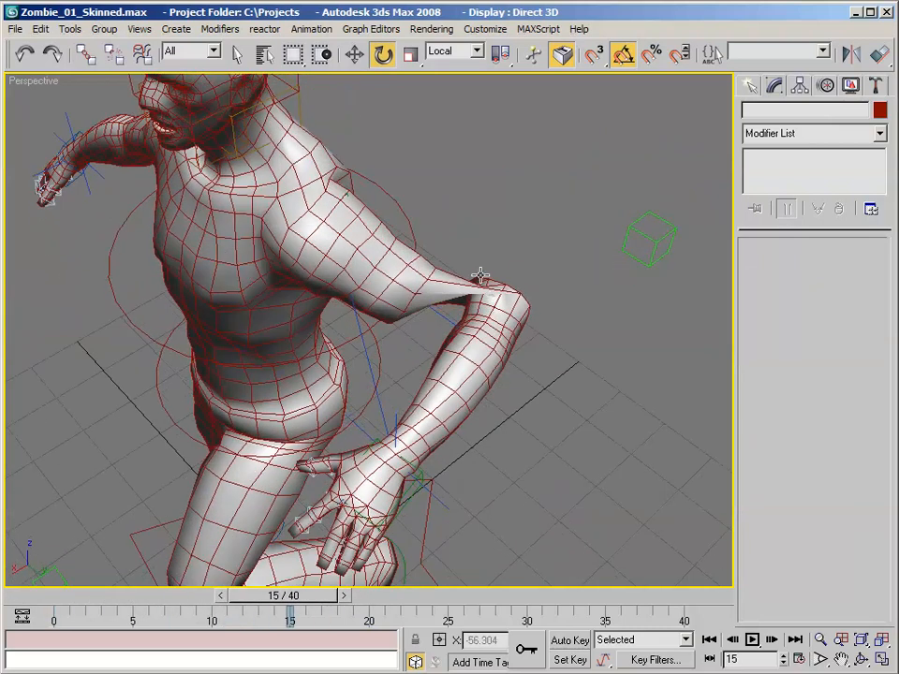
alt+middle_drag(347, 266, 303, 247)
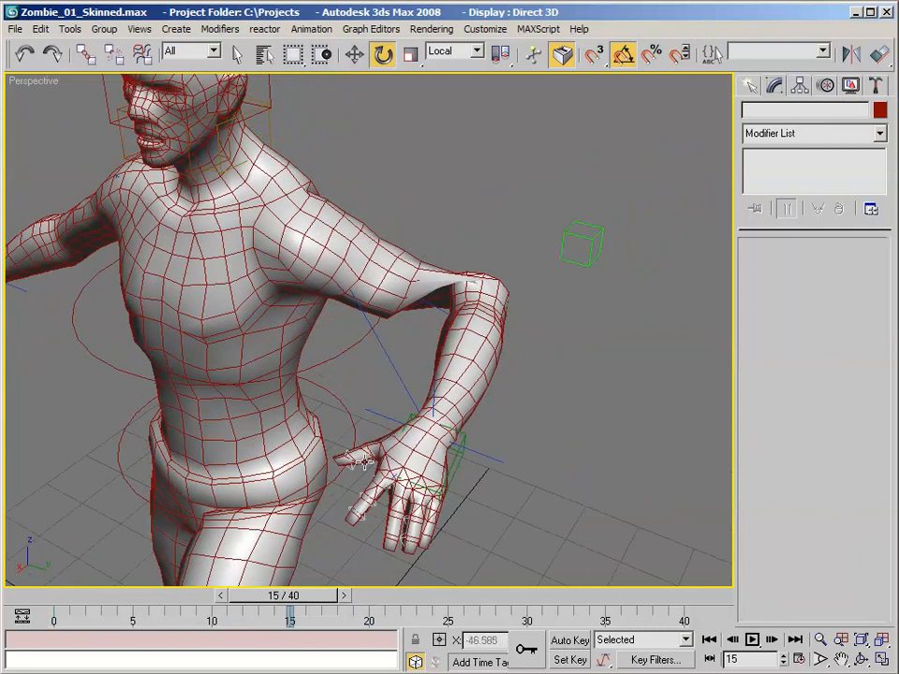
drag(286, 606, 70, 606)
Select the zombie_01 mesh and activate Edit Envelopes in its Skin modifier.
key(w)
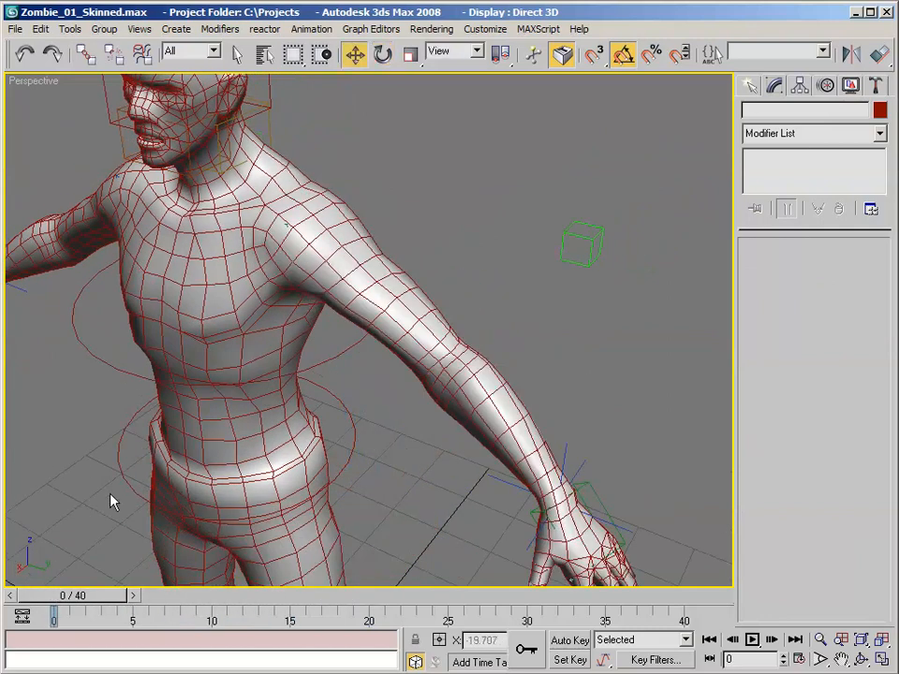
click(407, 270)
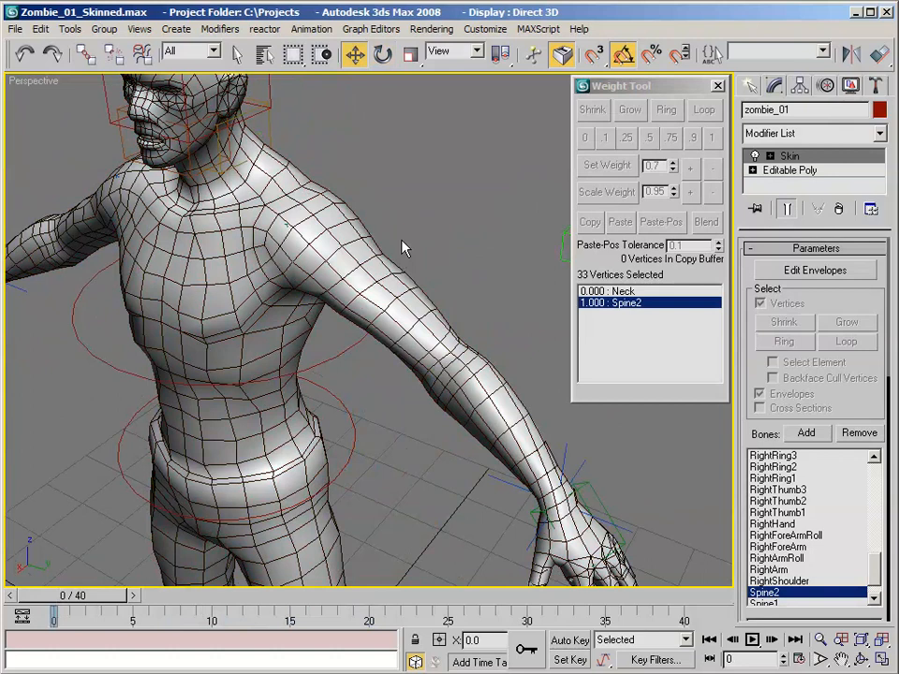
key(1)
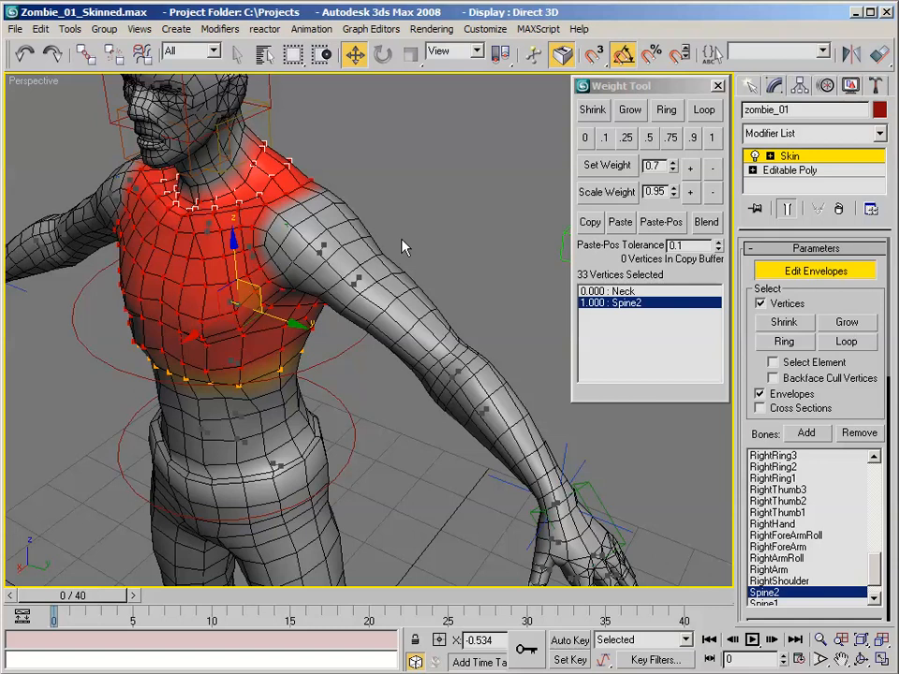
key(1)
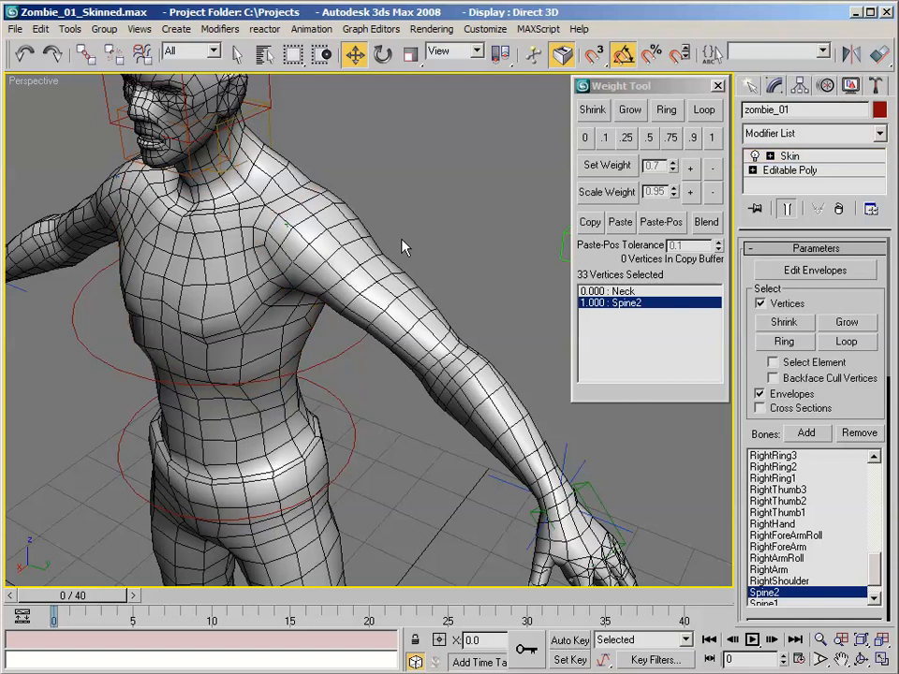
key(1)
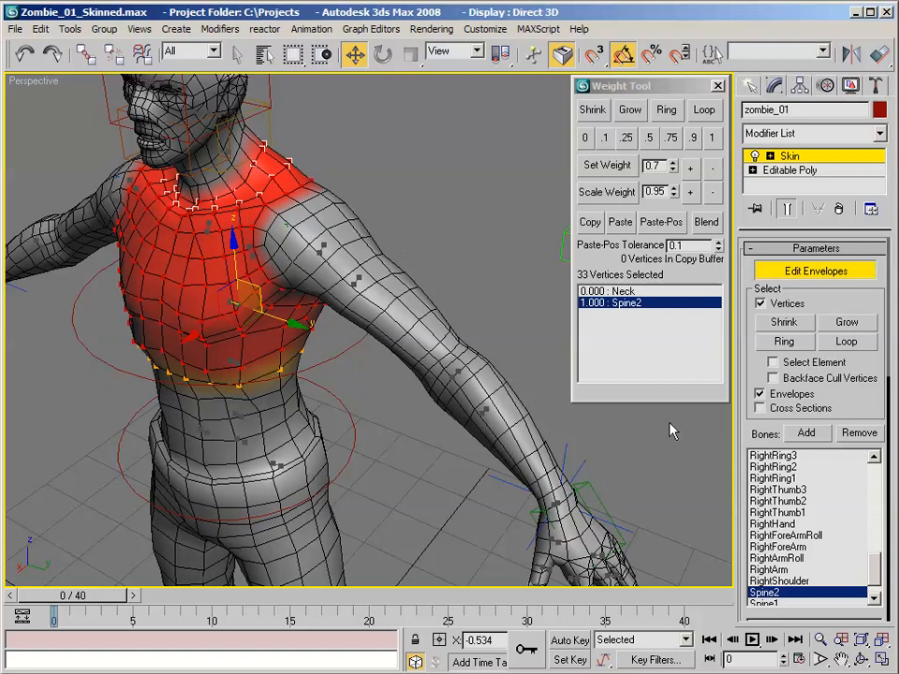
Select the LeftArm bone and give the upper-arm vertices, grown three times from a mid-bicep loop, a weight of 1.
drag(874, 561, 871, 530)
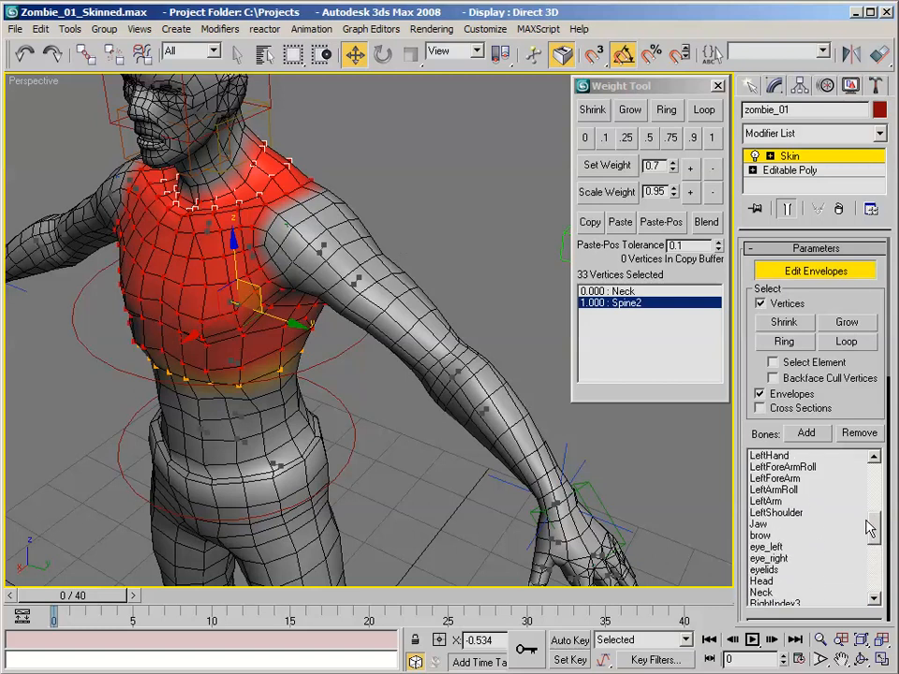
click(791, 503)
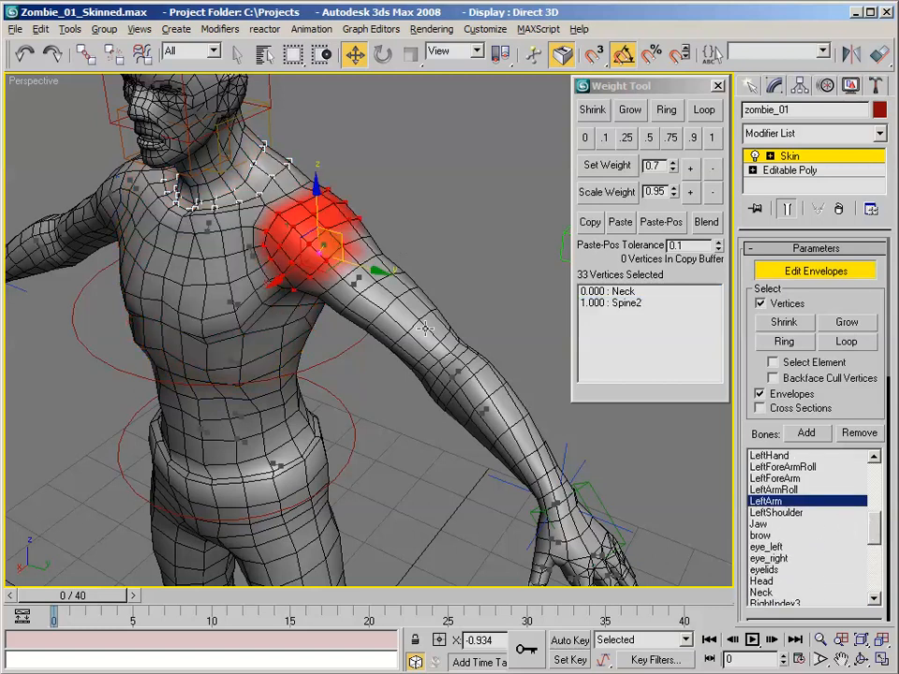
alt+middle_drag(418, 321, 493, 277)
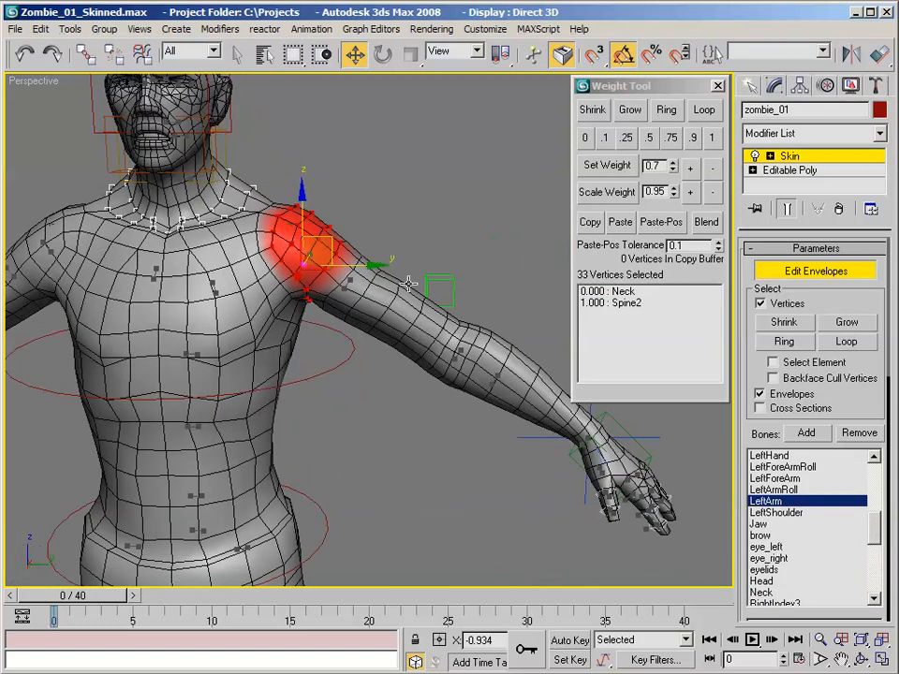
click(362, 293)
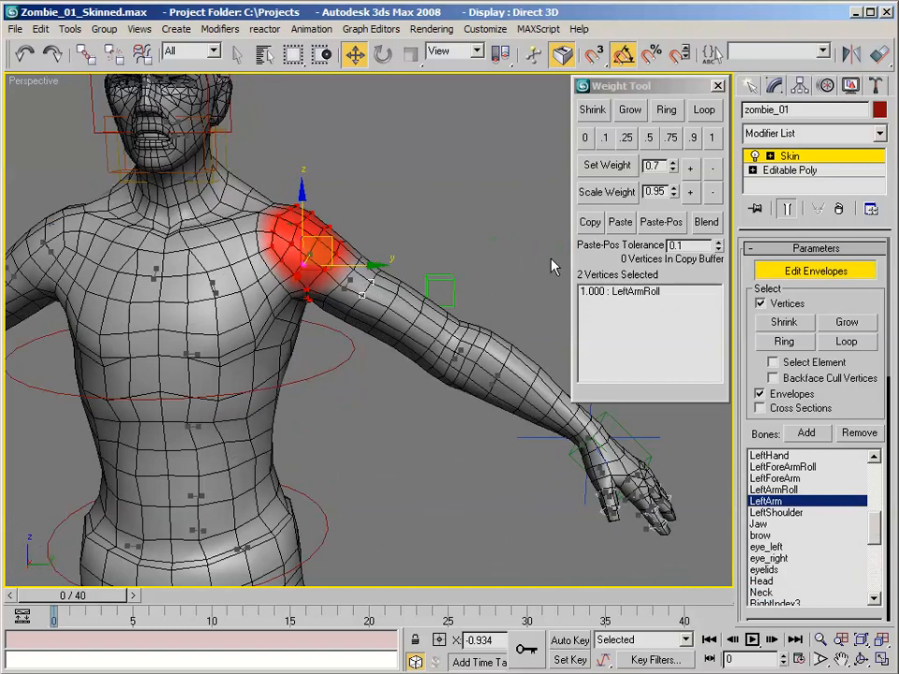
click(702, 111)
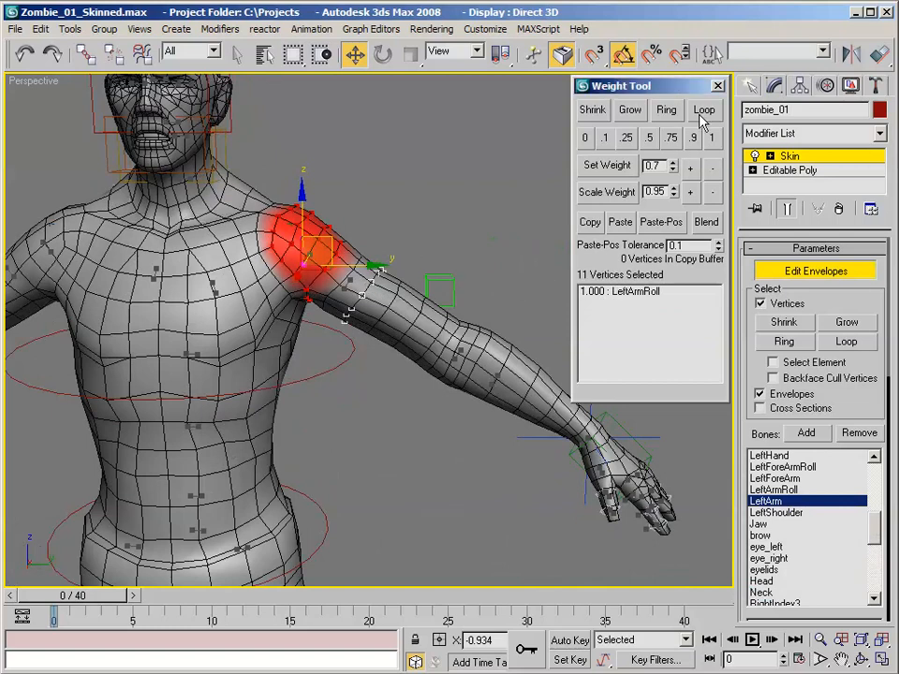
click(629, 112)
click(629, 112)
click(629, 112)
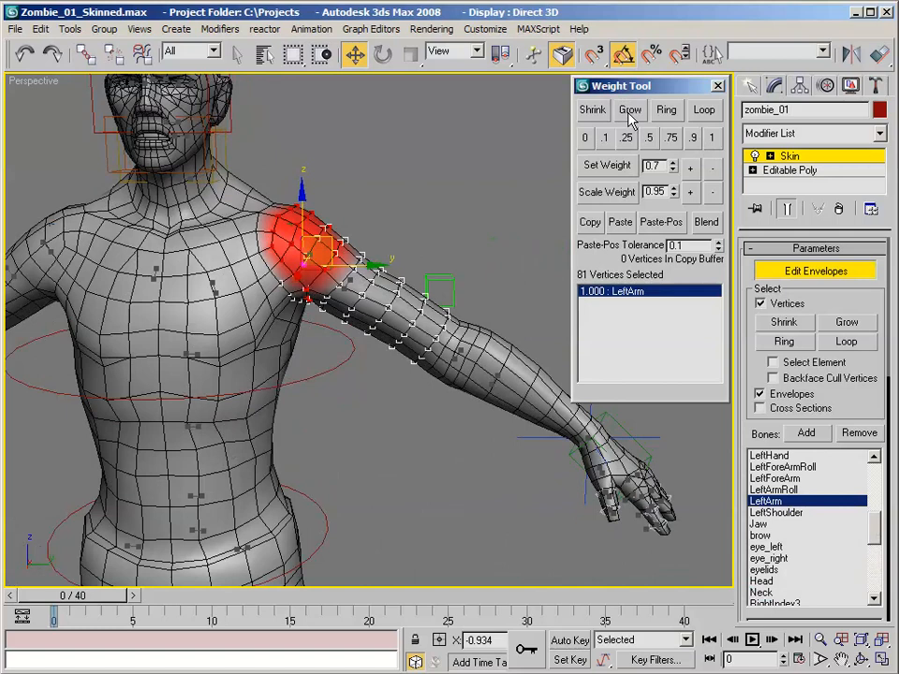
click(712, 138)
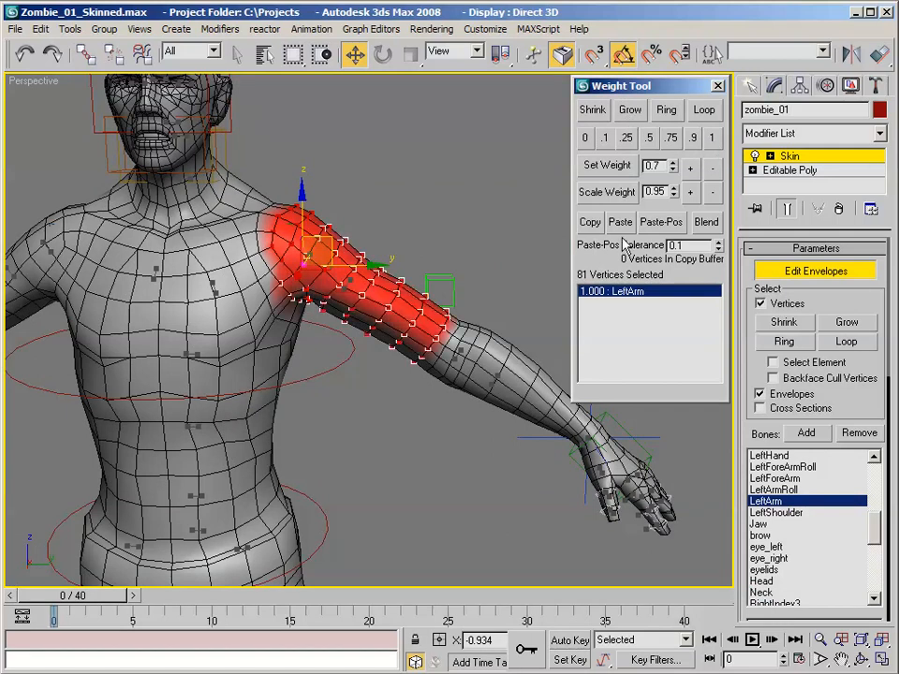
Select the vertex loop just above the left elbow and assign it fully to the LeftArmRoll bone with weight 1.
alt+middle_drag(383, 168, 357, 164)
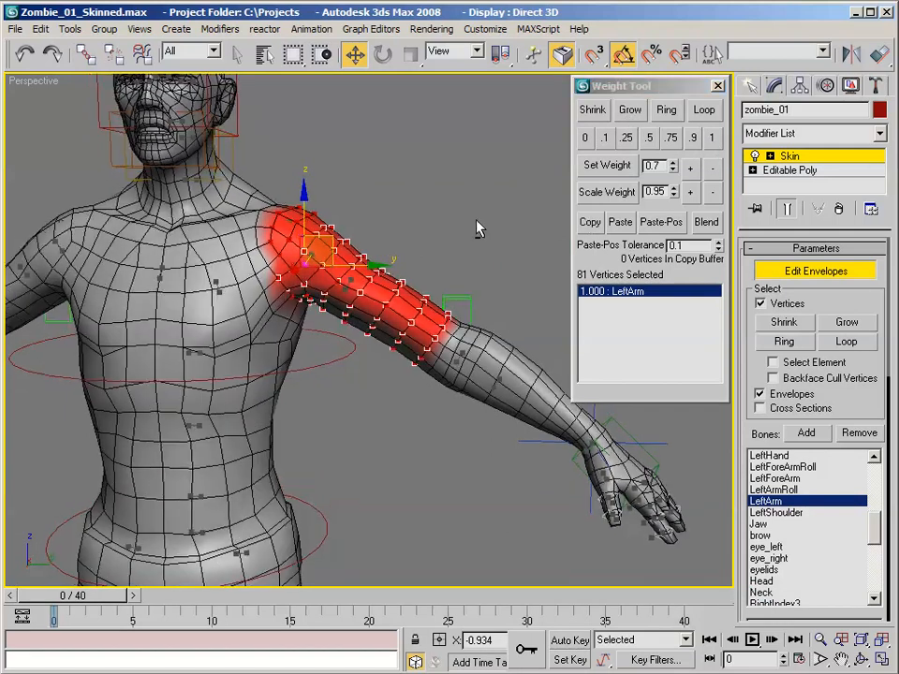
click(443, 333)
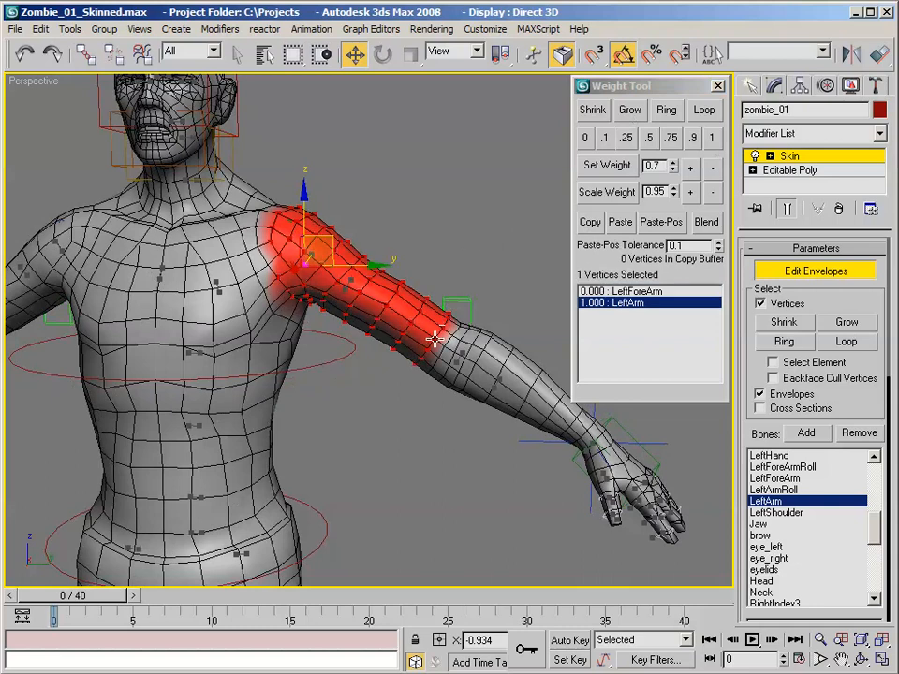
ctrl+click(436, 339)
click(703, 112)
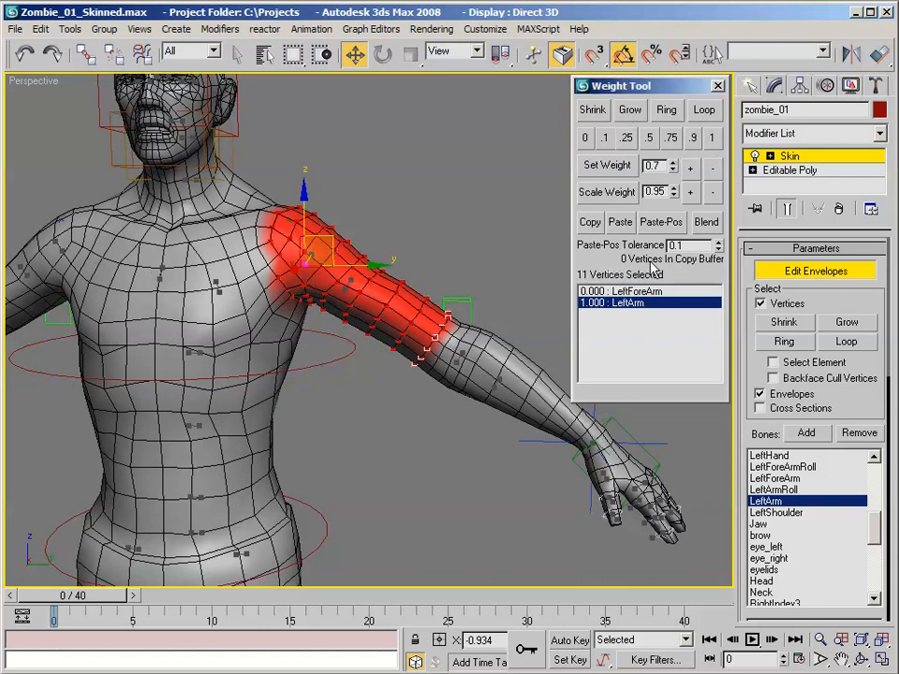
click(798, 489)
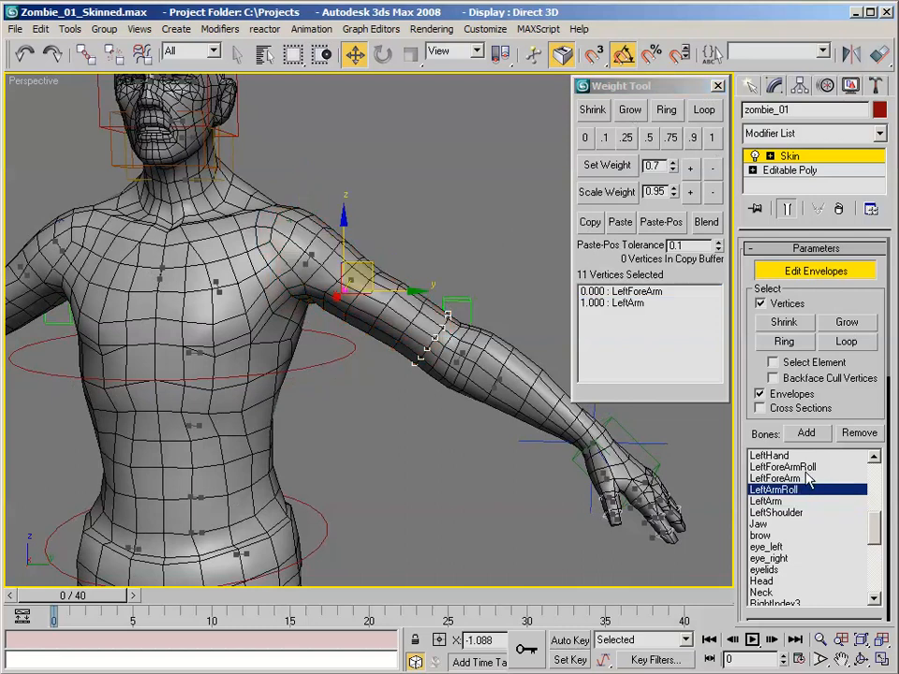
click(712, 138)
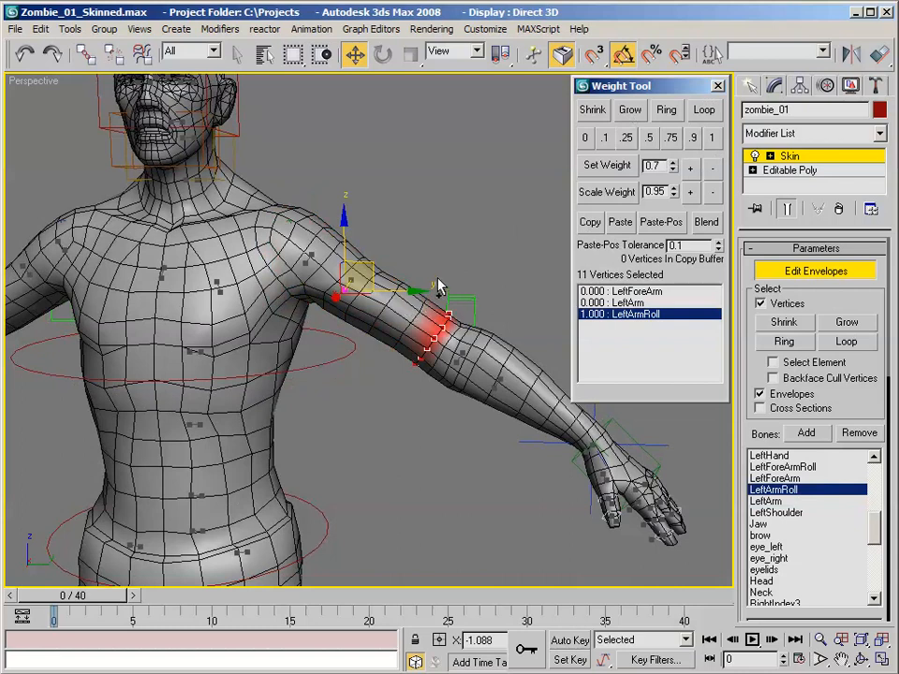
Add the three neighbouring upper-arm loops to the selection and raise their LeftArmRoll weight by one increment.
ctrl+click(409, 322)
ctrl+click(416, 320)
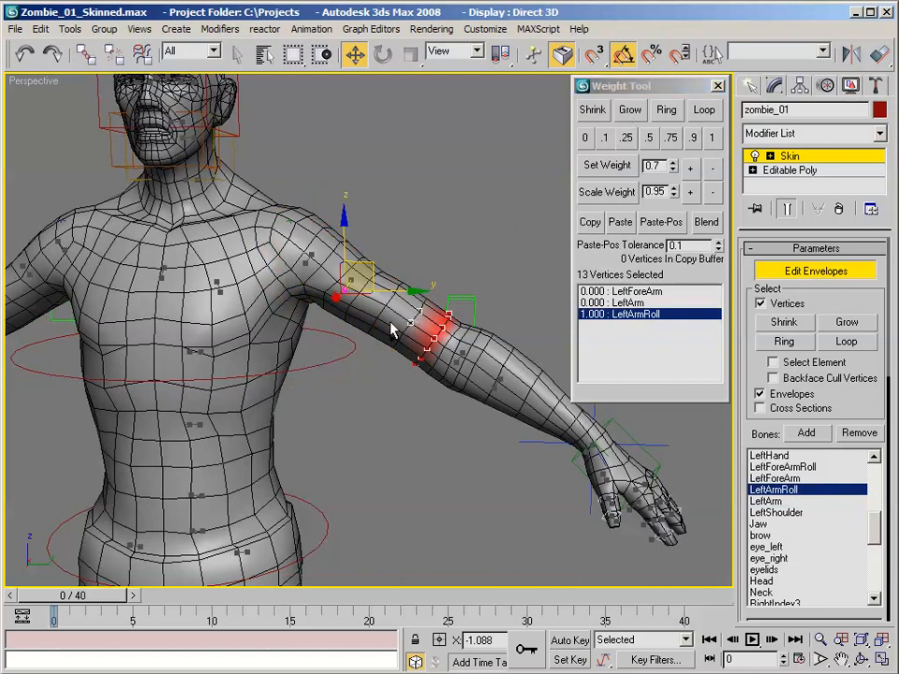
ctrl+drag(432, 285, 383, 349)
ctrl+drag(367, 362, 386, 286)
alt+middle_drag(441, 222, 234, 230)
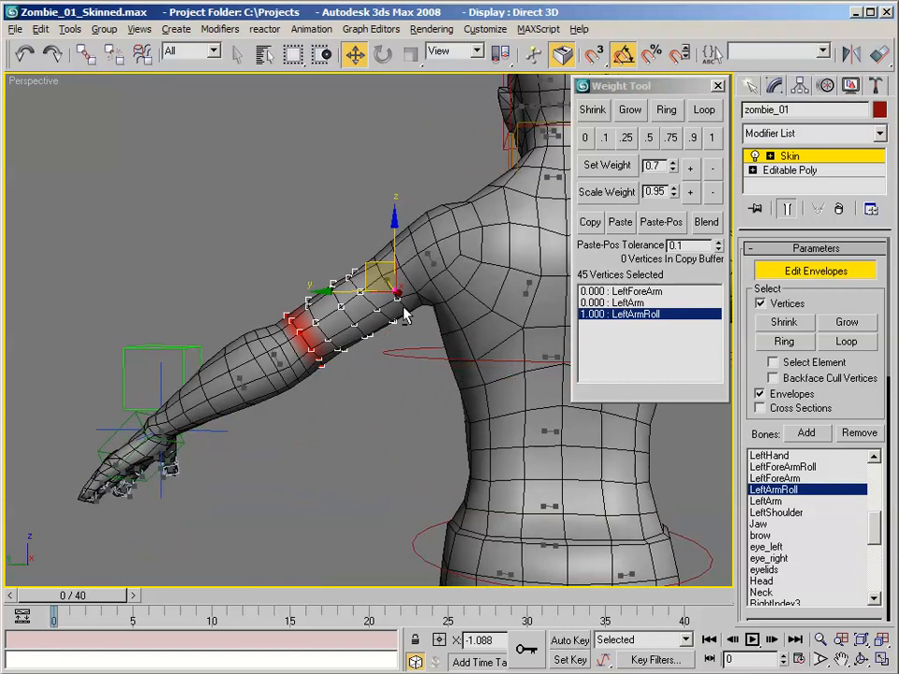
alt+middle_drag(397, 299, 356, 302)
alt+middle_drag(365, 206, 664, 324)
alt+middle_drag(485, 241, 489, 238)
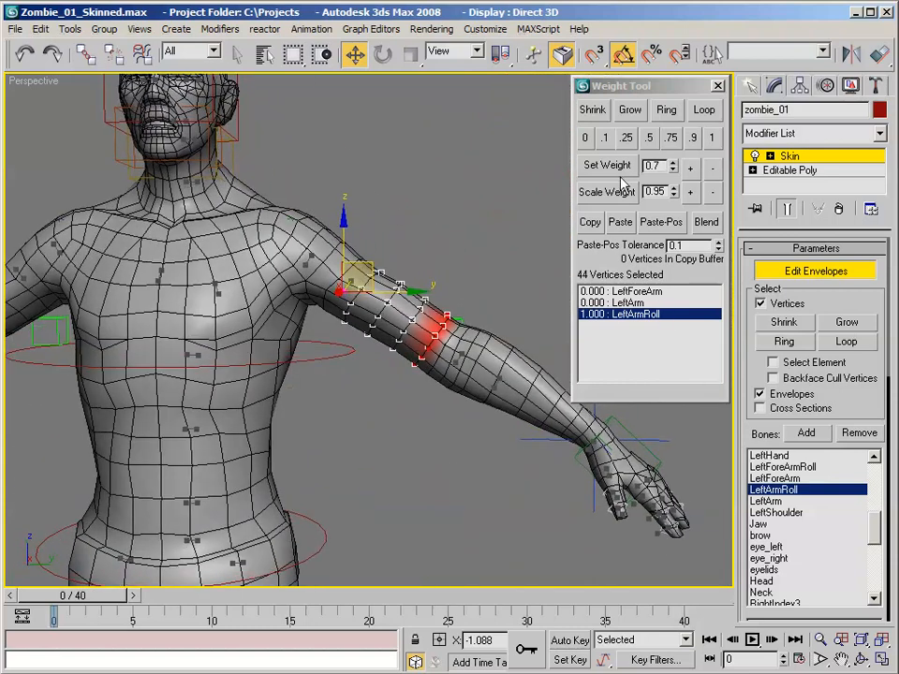
click(691, 171)
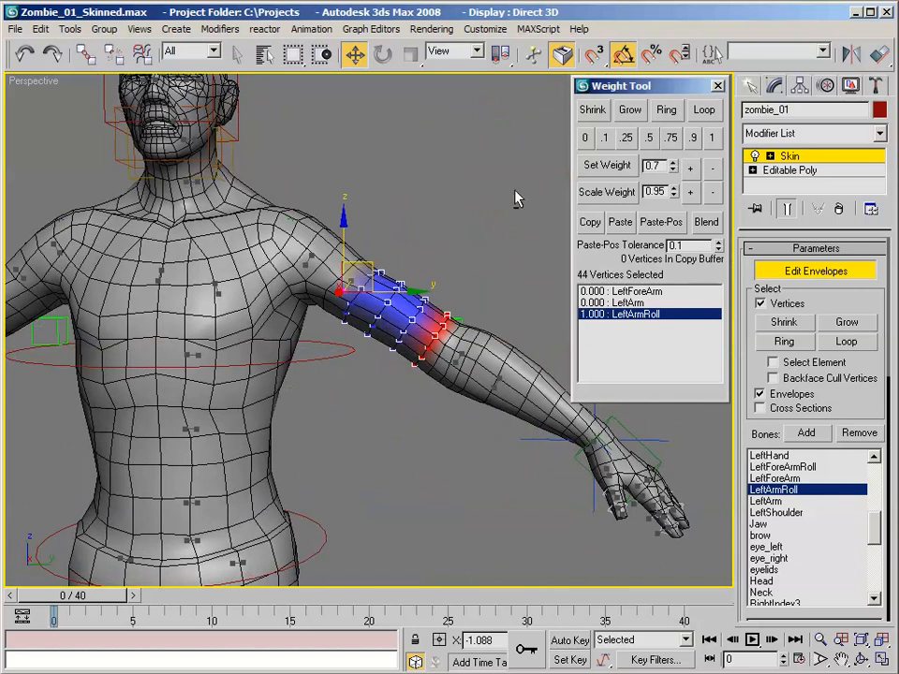
Blend the LeftArmRoll weights of the selected upper-arm loops four times, check the falloff and clear the vertex selection.
alt+middle_drag(516, 198, 346, 321)
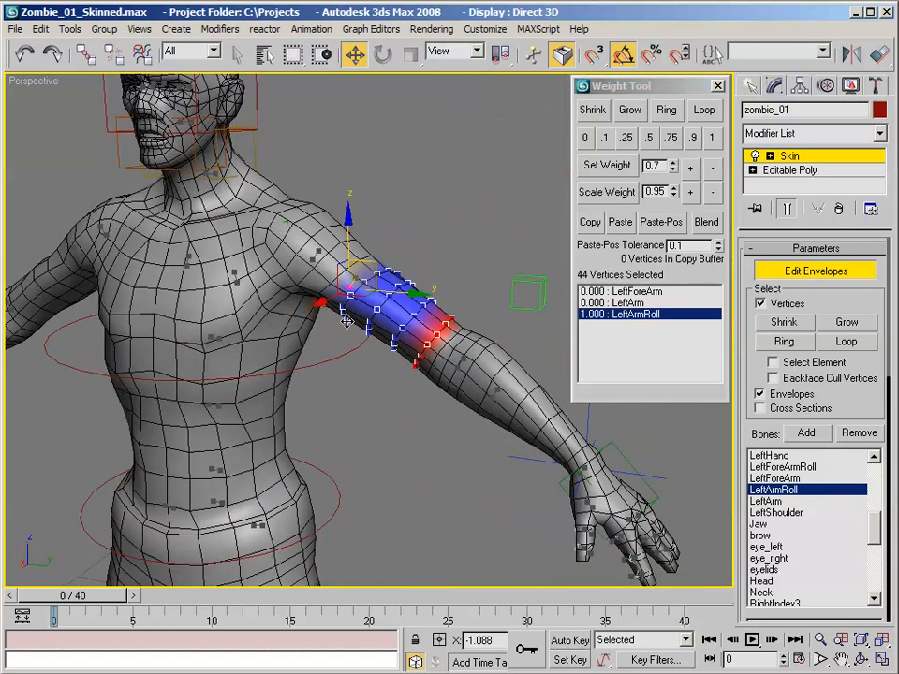
alt+middle_drag(411, 271, 380, 238)
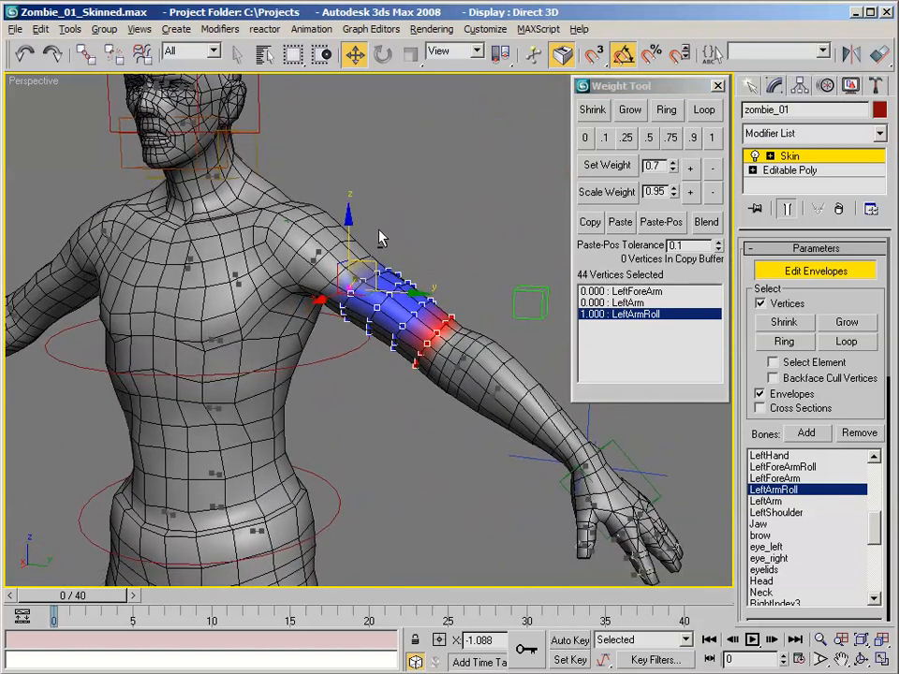
click(702, 230)
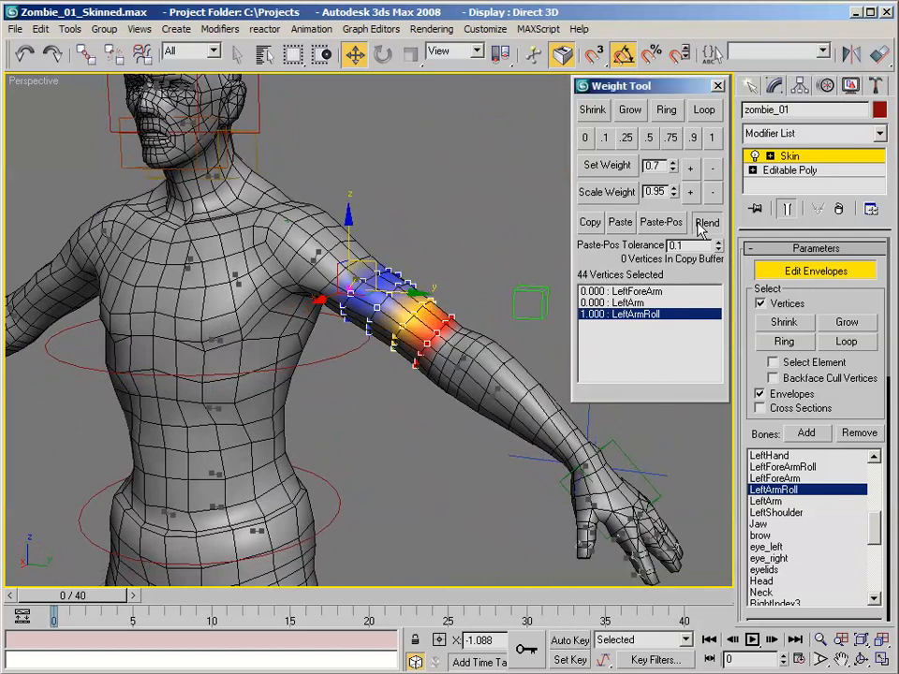
click(701, 230)
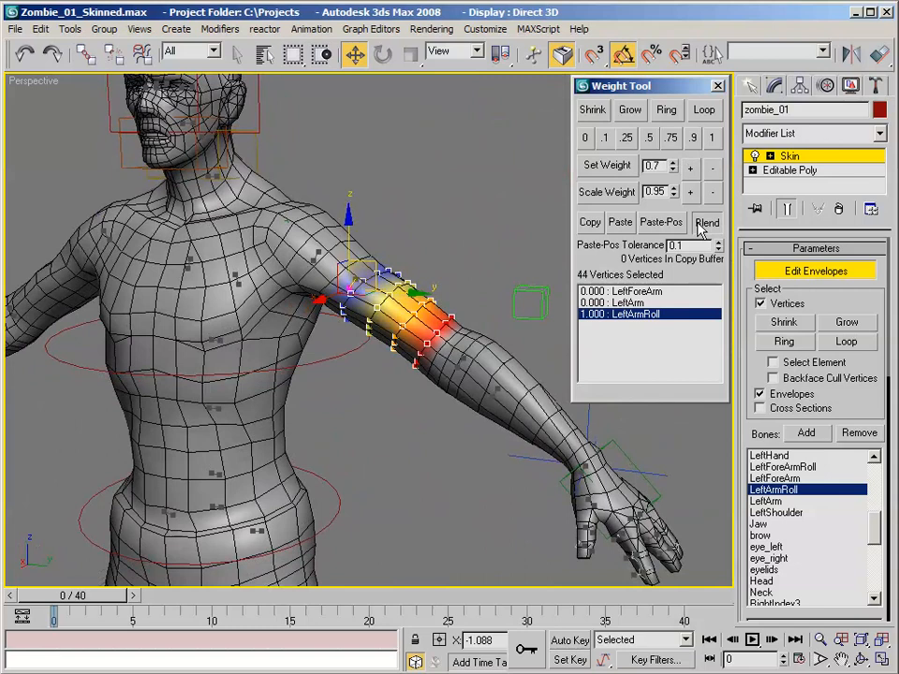
click(701, 229)
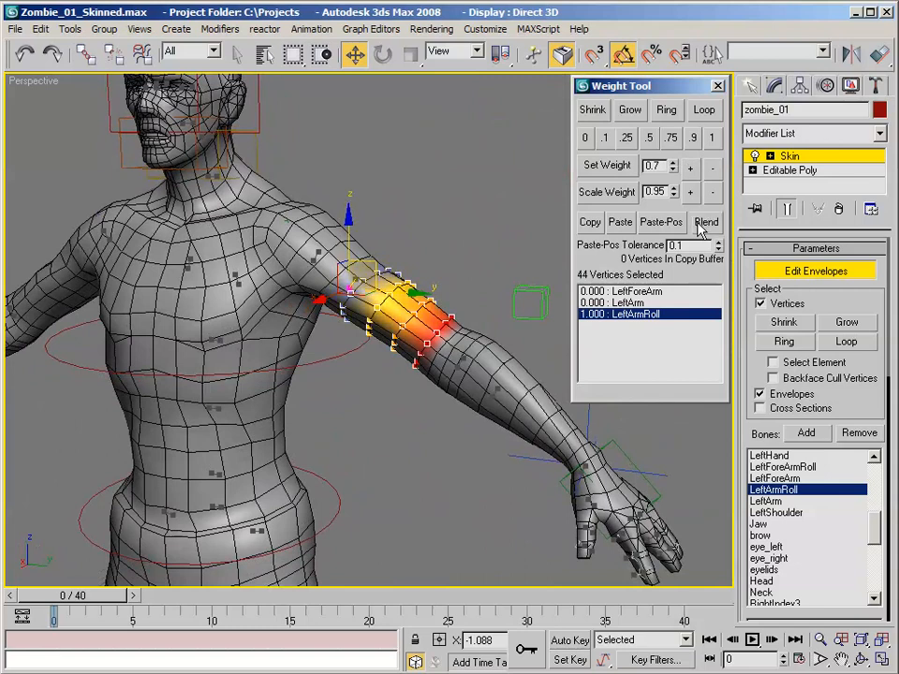
mouse_move(353, 198)
alt+middle_down()
mouse_move(387, 185)
mouse_move(375, 181)
mouse_move(381, 173)
mouse_move(378, 203)
mouse_move(360, 208)
alt+middle_up()
click(704, 230)
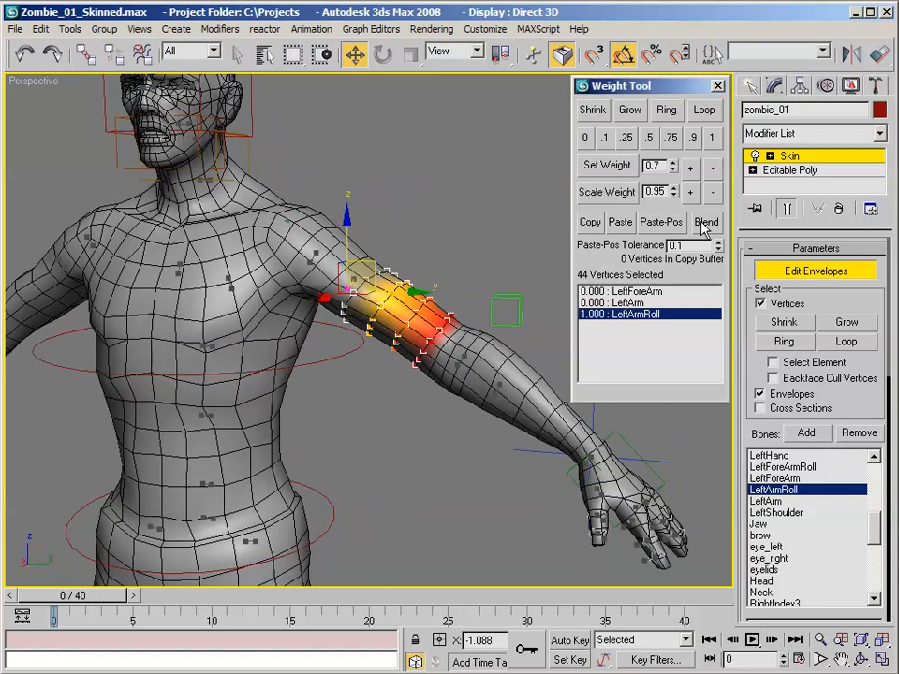
alt+middle_drag(461, 195, 489, 293)
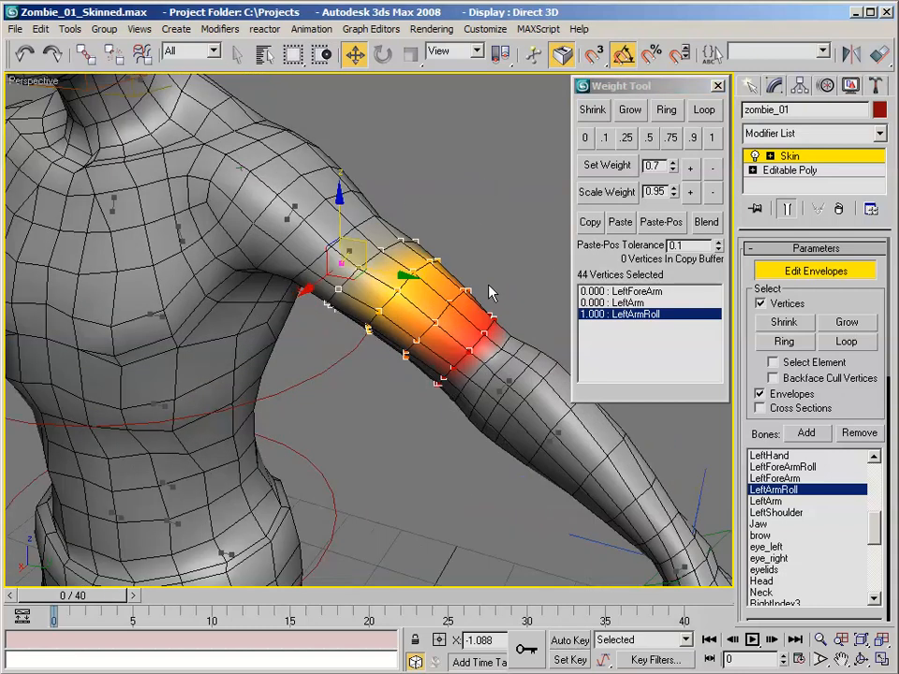
alt+middle_drag(394, 255, 455, 201)
click(432, 243)
mouse_move(432, 243)
alt+middle_down()
mouse_move(477, 182)
mouse_move(436, 241)
alt+middle_up()
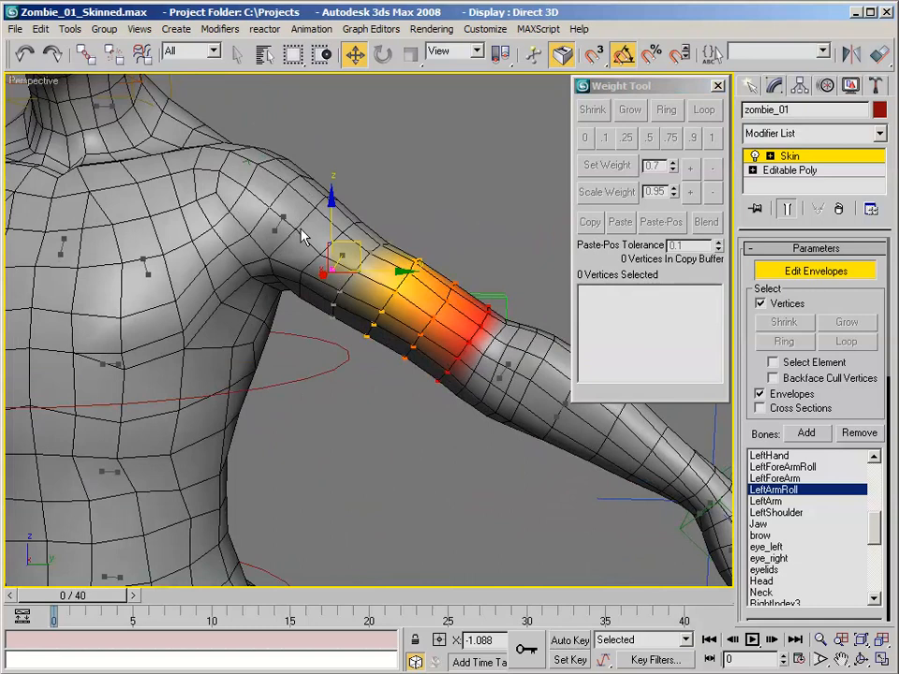
click(454, 235)
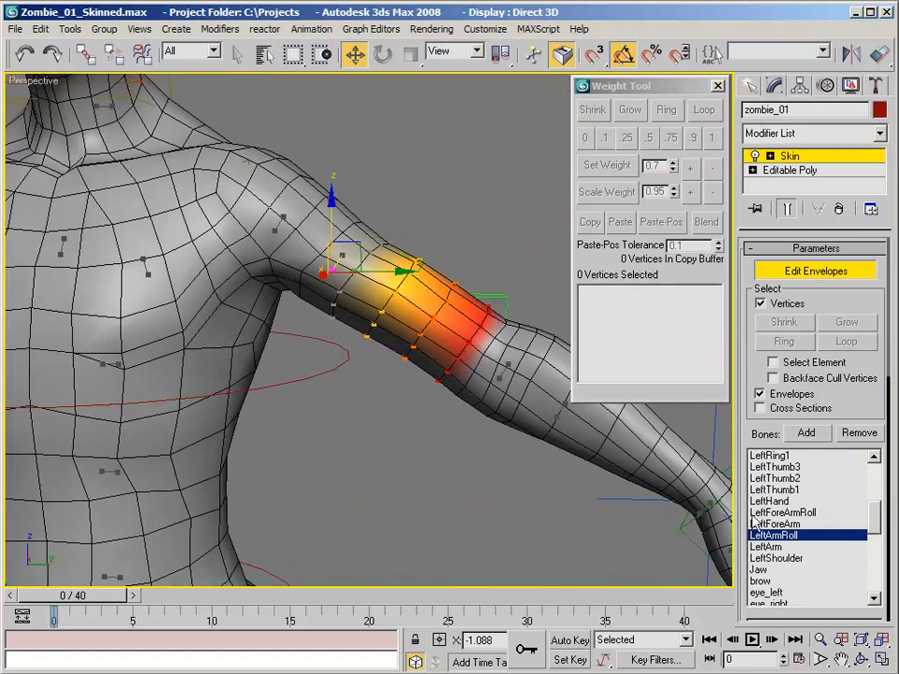
Select the LeftForeArm bone and assign weight 1 to the four vertex loops between the upper forearm and the wrist.
click(791, 528)
middle_drag(468, 361, 207, 242)
scroll(422, 311, up, 4)
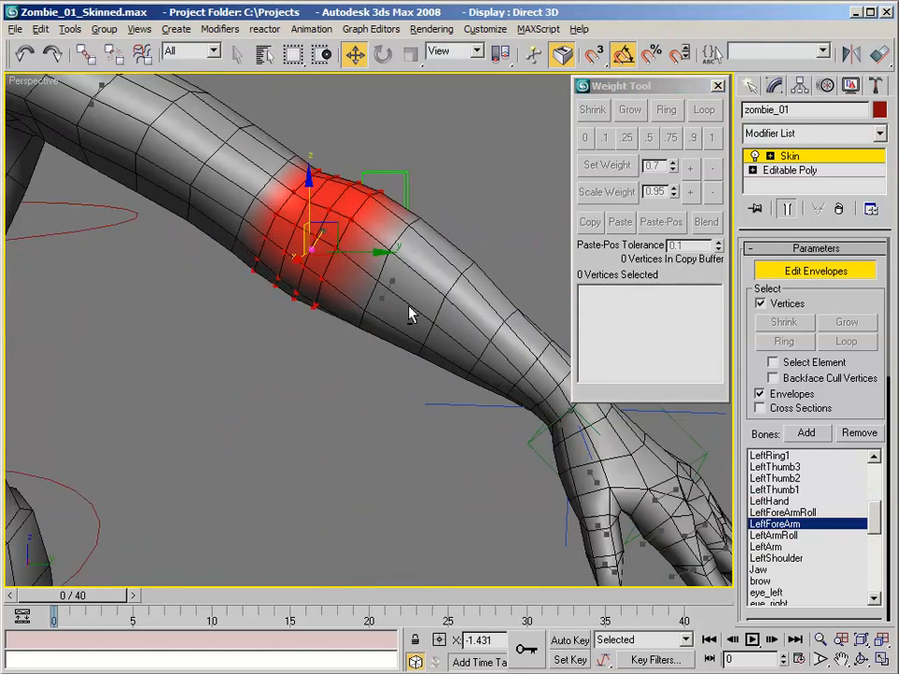
middle_drag(409, 311, 428, 339)
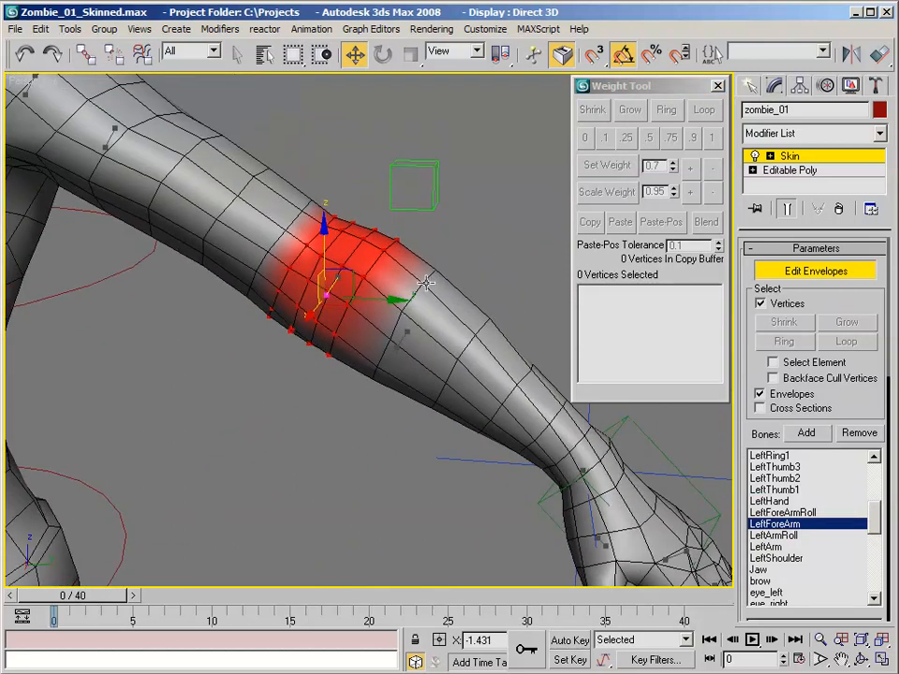
click(424, 283)
ctrl+click(401, 309)
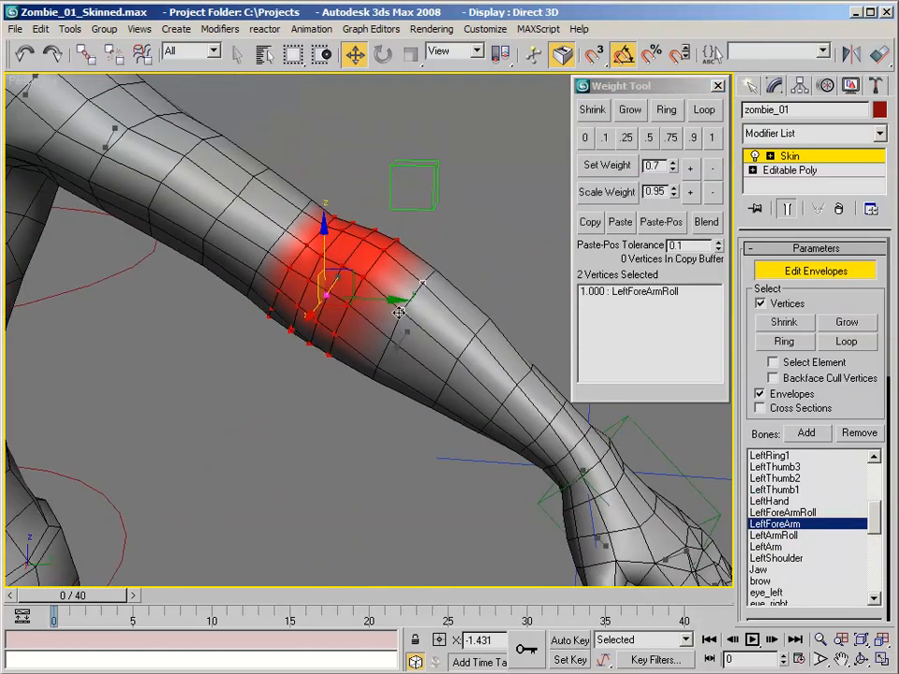
ctrl+click(443, 384)
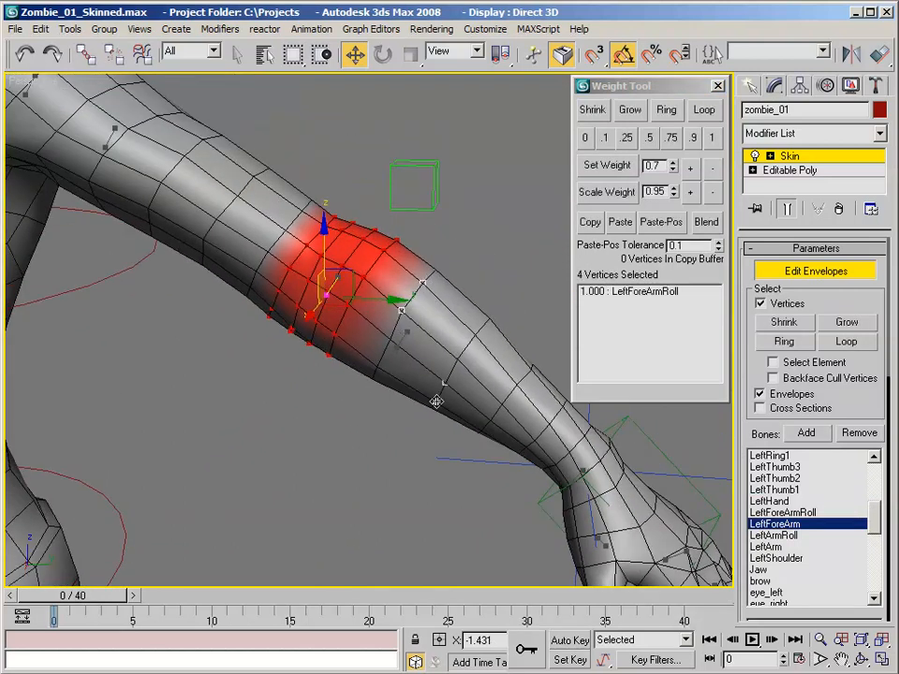
ctrl+click(502, 404)
ctrl+click(516, 385)
ctrl+click(527, 449)
click(704, 110)
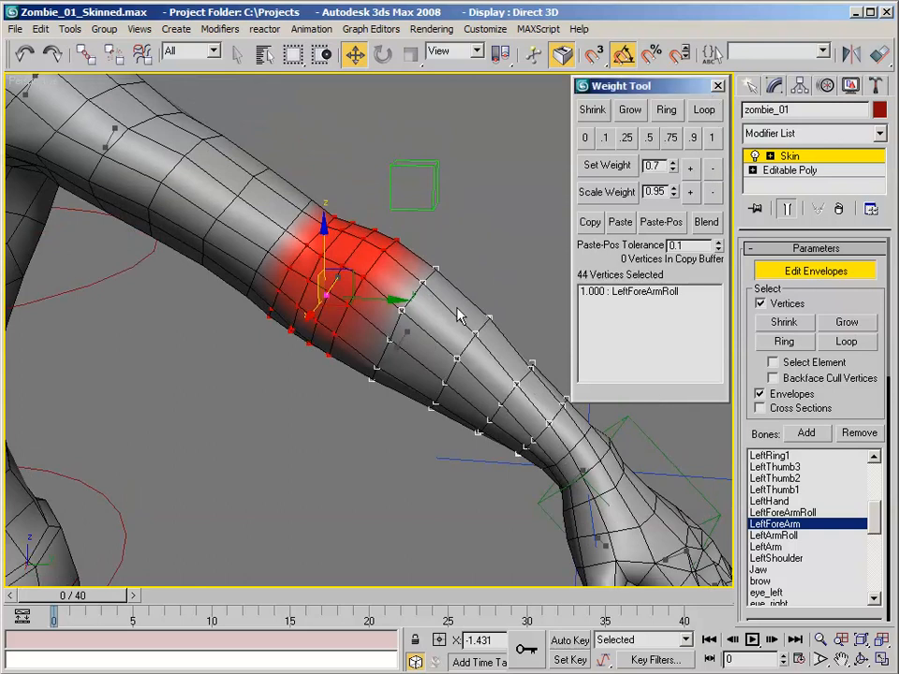
middle_drag(459, 355, 443, 329)
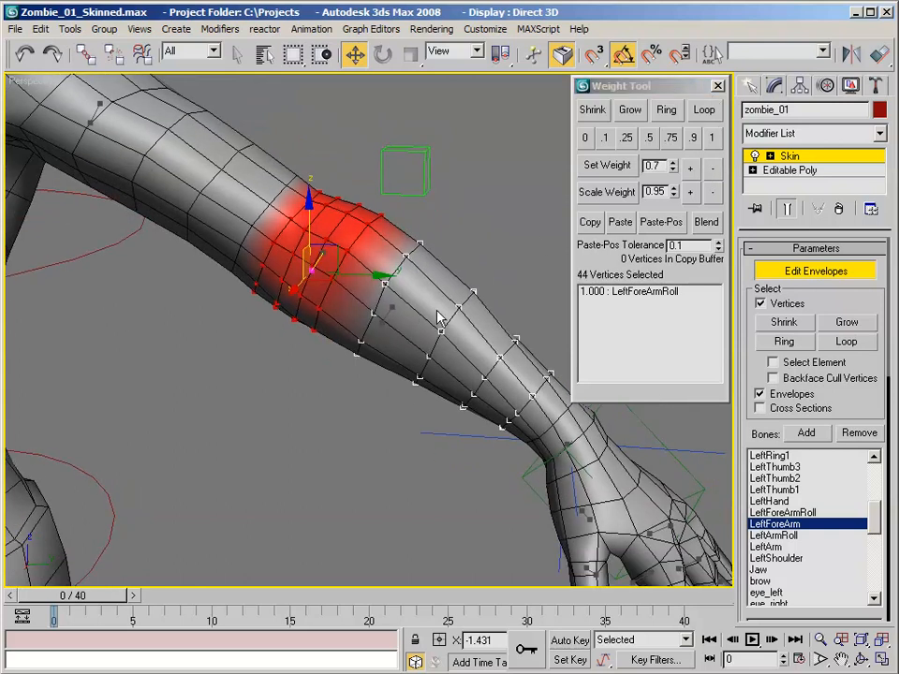
click(713, 139)
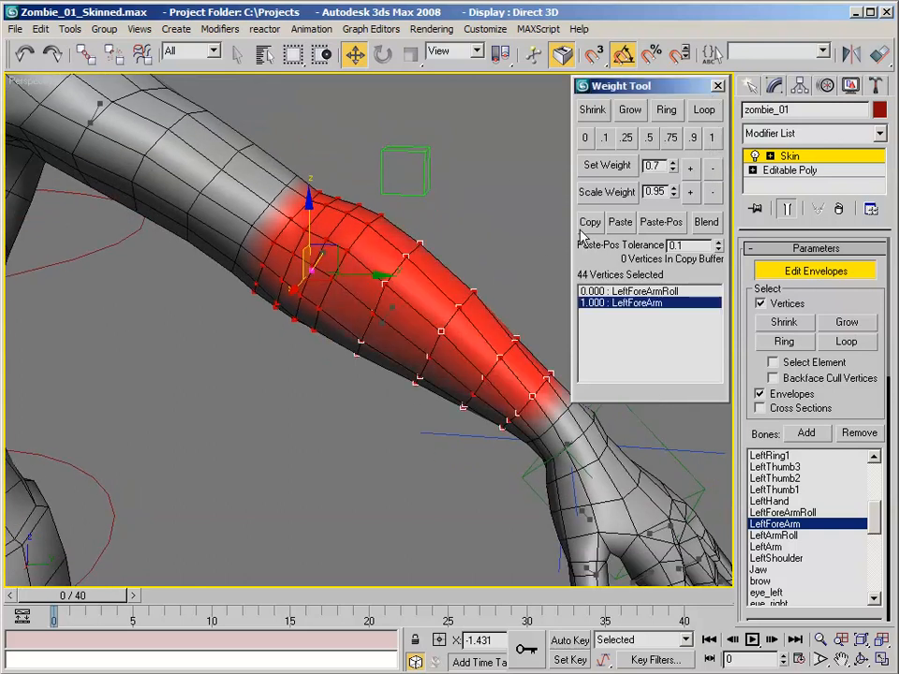
Make LeftForeArmRoll the active bone and assign it weight 1 on the two vertex loops at the left wrist.
middle_drag(498, 272, 473, 250)
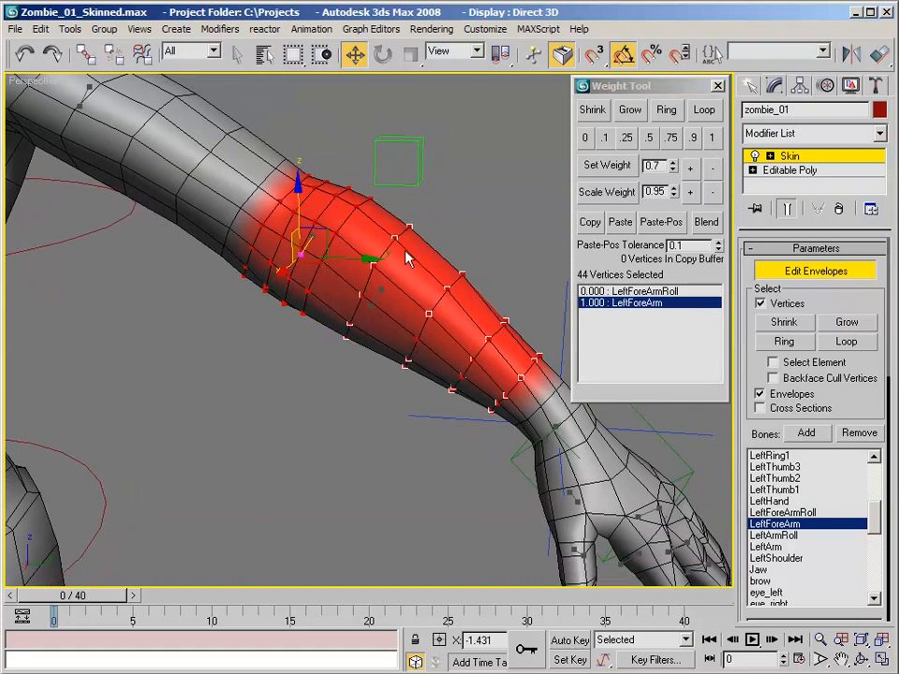
alt+middle_drag(405, 250, 396, 299)
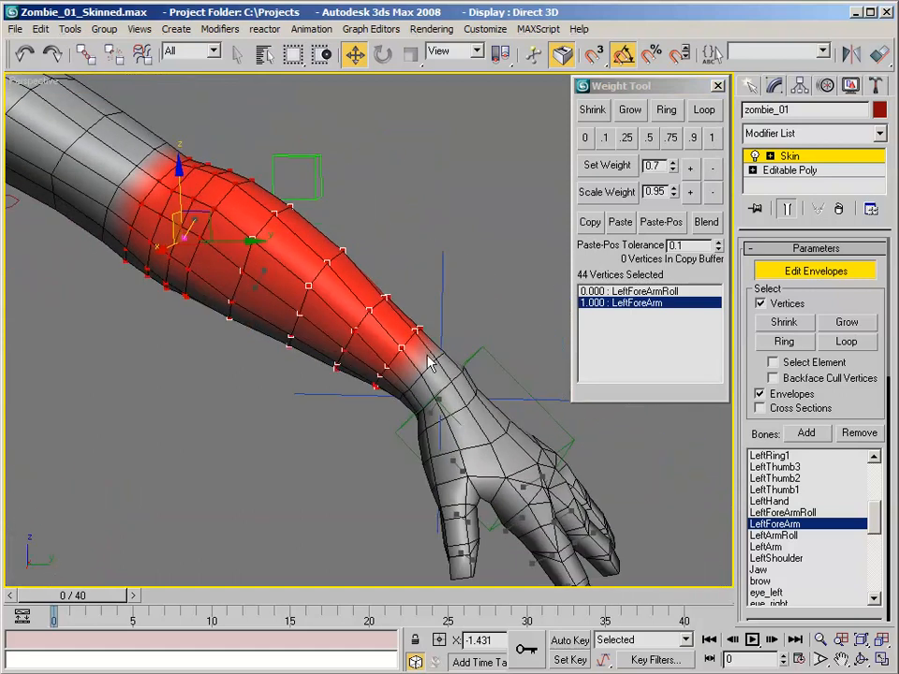
click(646, 291)
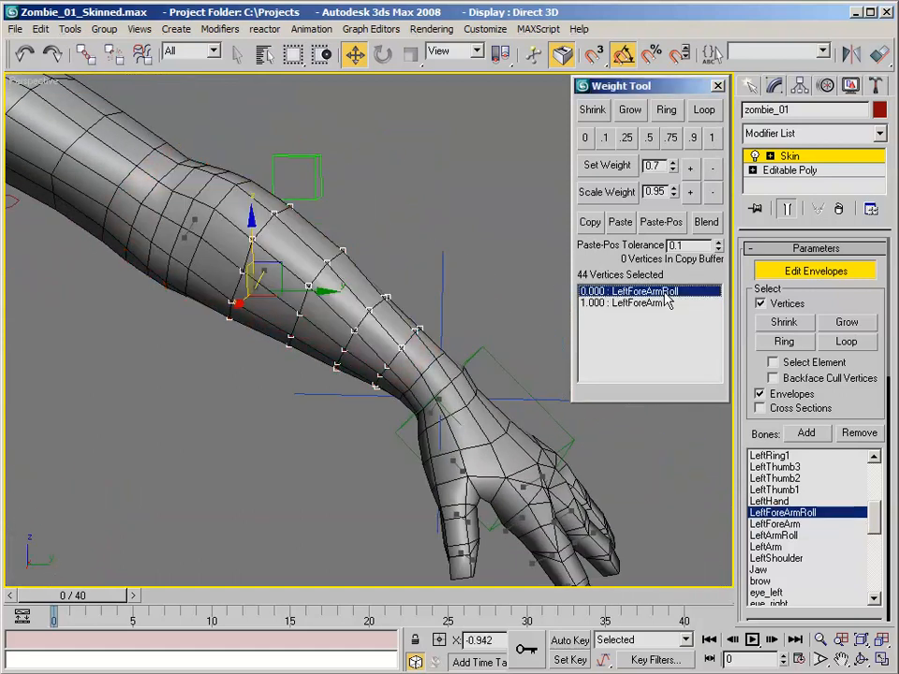
click(434, 362)
ctrl+click(421, 375)
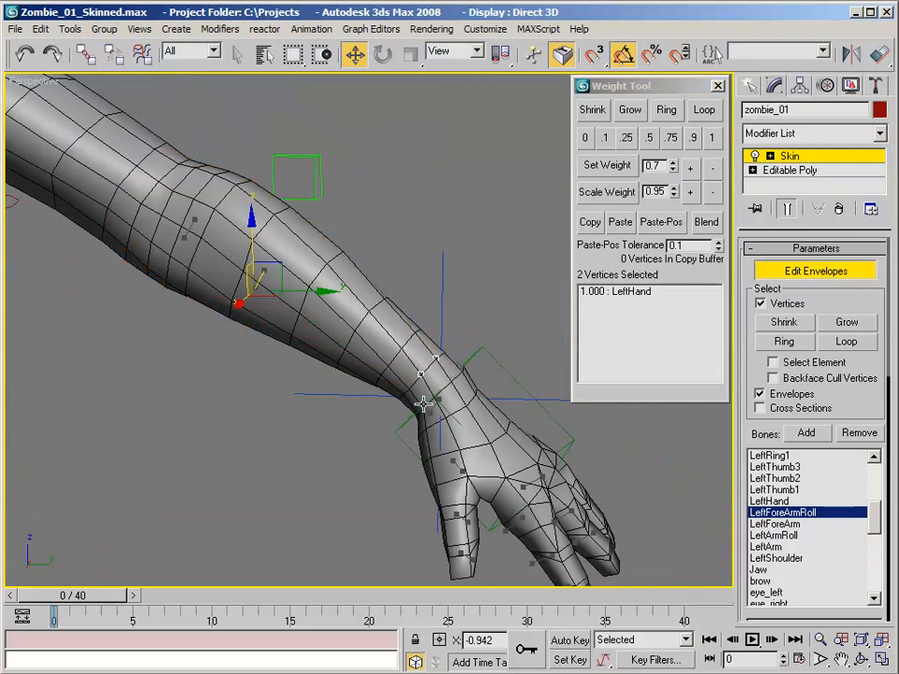
middle_drag(424, 412, 420, 443)
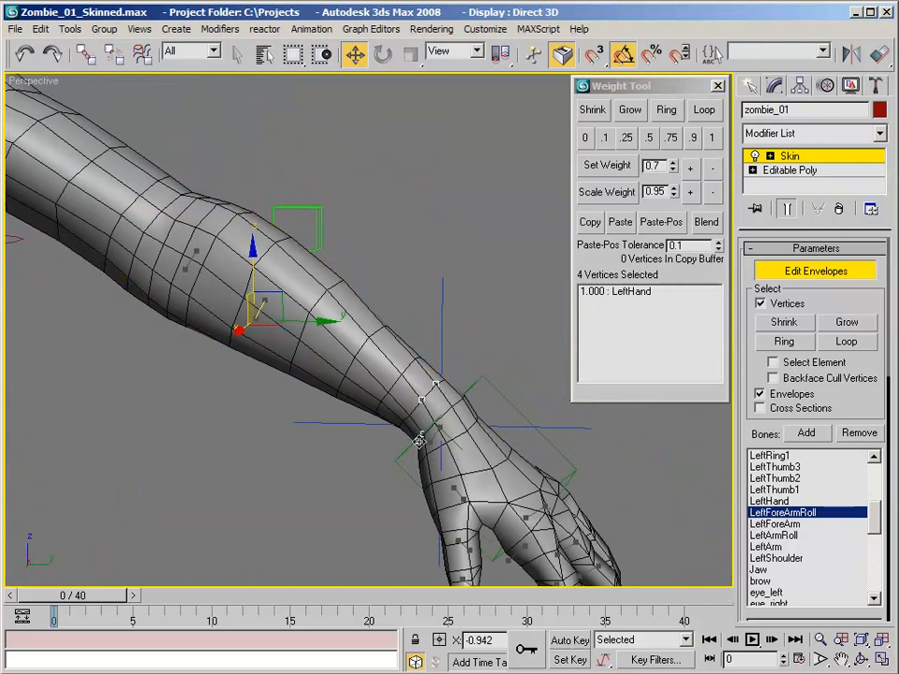
click(703, 109)
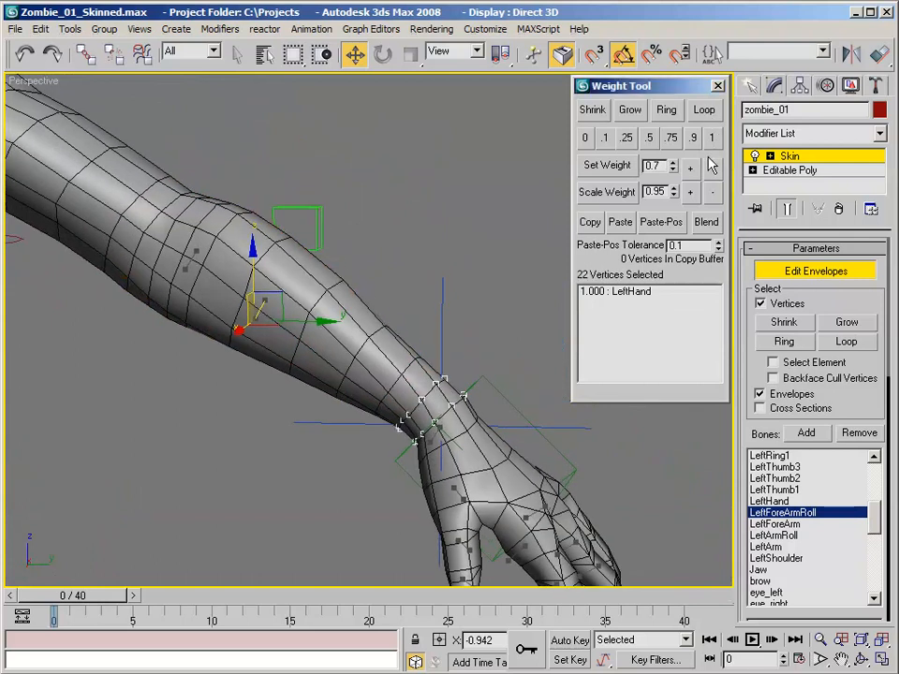
click(711, 138)
Select the vertex loop just above the wrist loops and set its LeftForeArmRoll weight to 0.9.
mouse_move(496, 225)
alt+middle_down()
mouse_move(478, 238)
mouse_move(493, 223)
alt+middle_up()
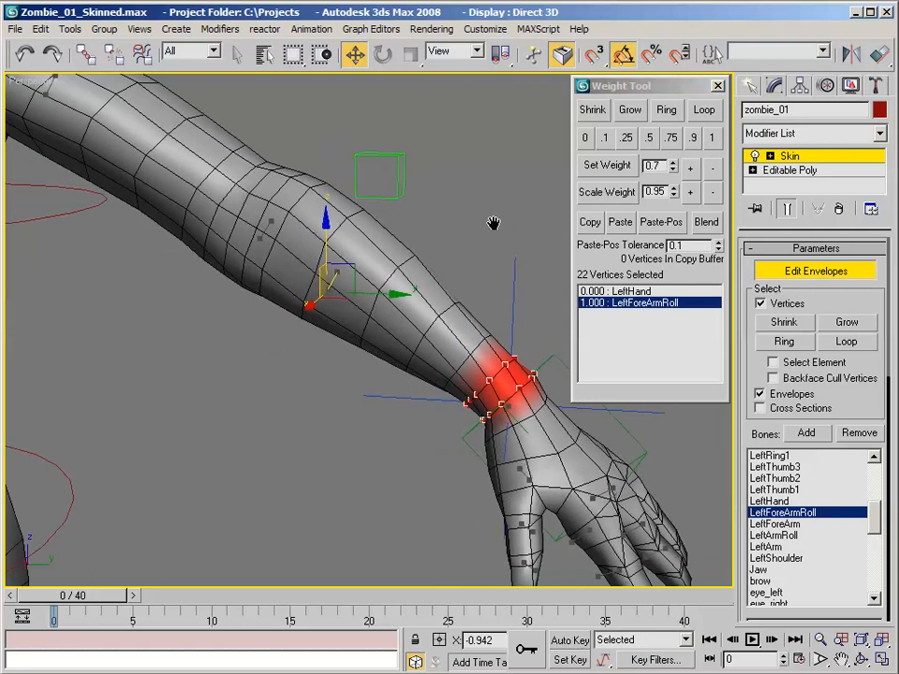
click(471, 353)
ctrl+click(456, 370)
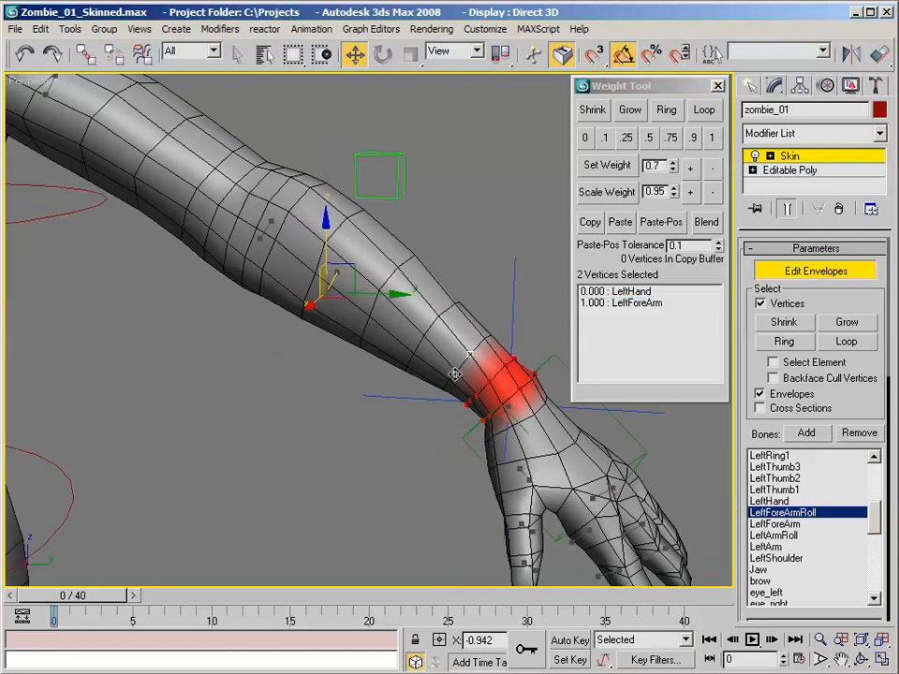
click(703, 111)
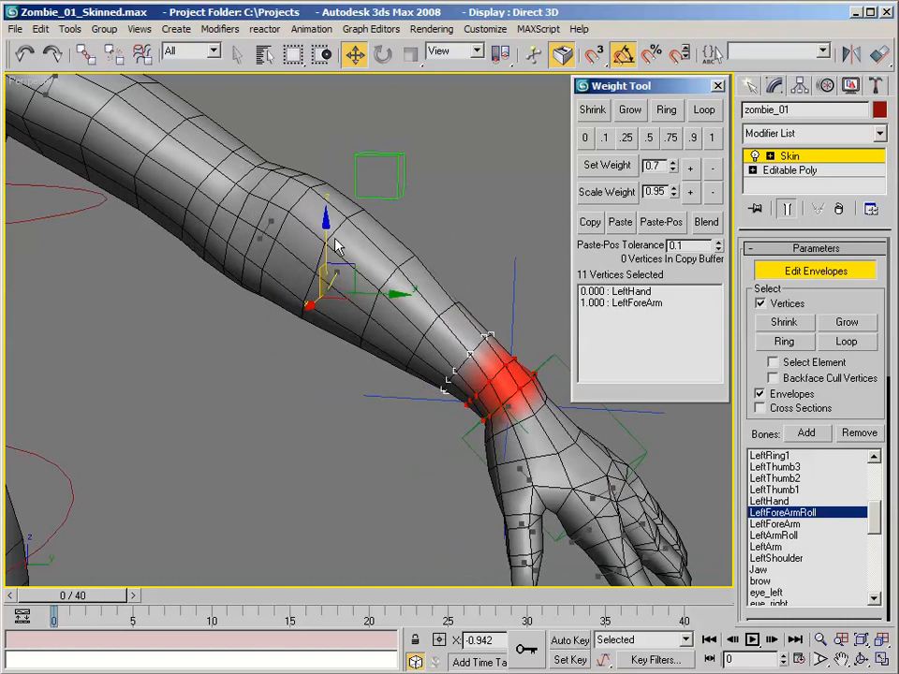
click(694, 139)
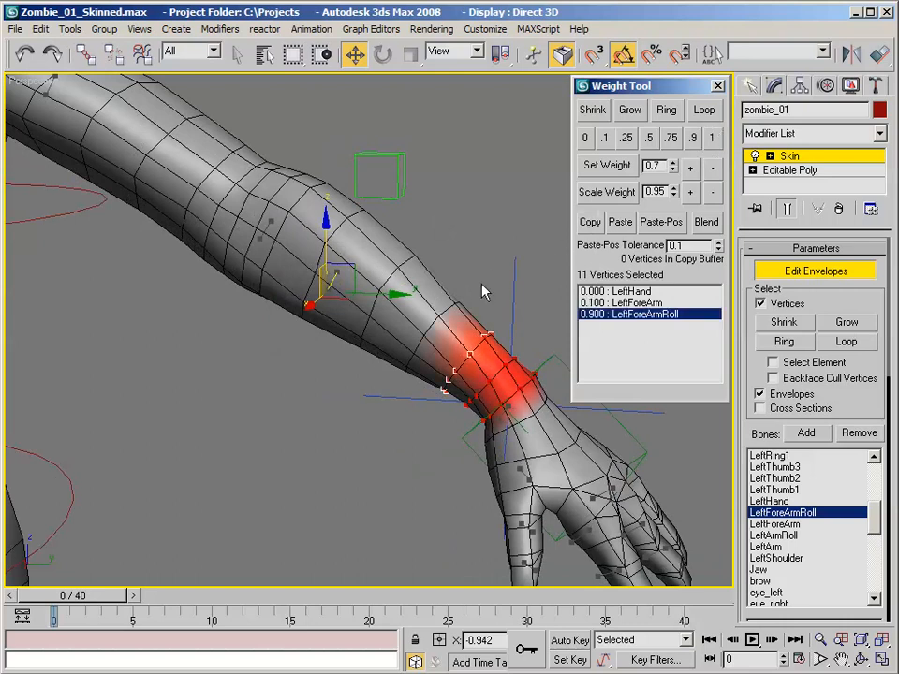
Set the LeftForeArmRoll weight to 0.75 on the next lower-forearm vertex loop toward the elbow.
click(438, 318)
ctrl+click(421, 336)
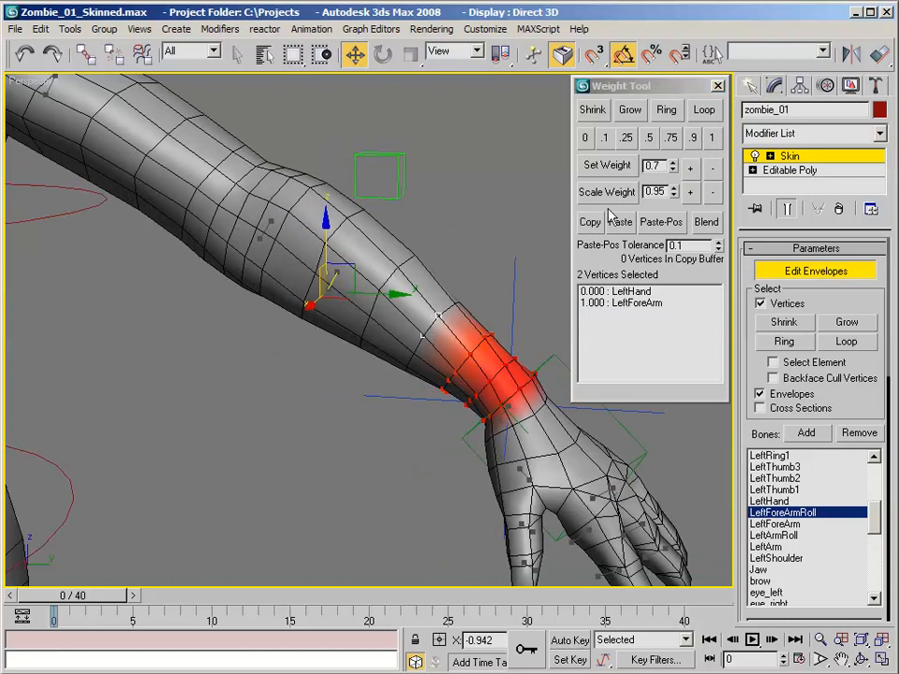
click(703, 110)
click(670, 138)
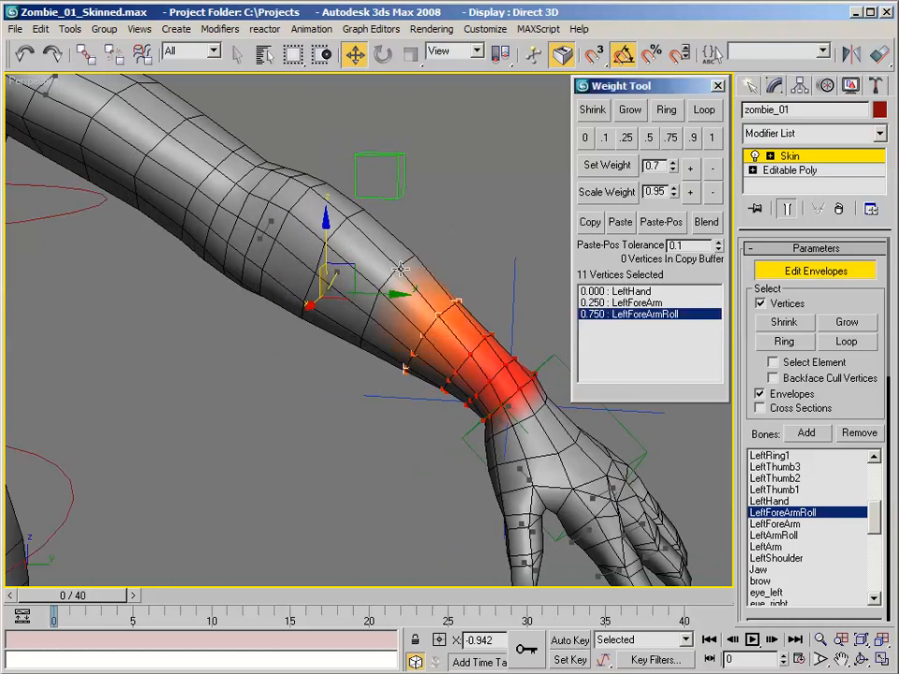
Select the mid-forearm vertex loop and set its LeftForeArmRoll weight to 0.5.
click(385, 291)
ctrl+click(379, 291)
click(703, 110)
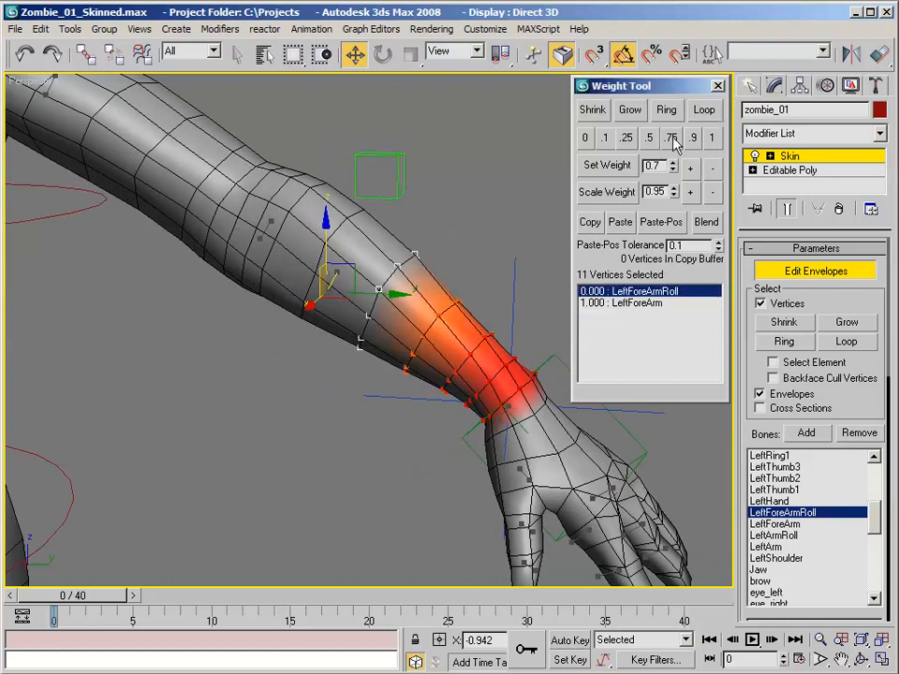
click(648, 139)
Select the upper-forearm vertex loop above the 0.5 loop and give it a LeftForeArmRoll weight of 0.25.
click(348, 217)
ctrl+click(363, 209)
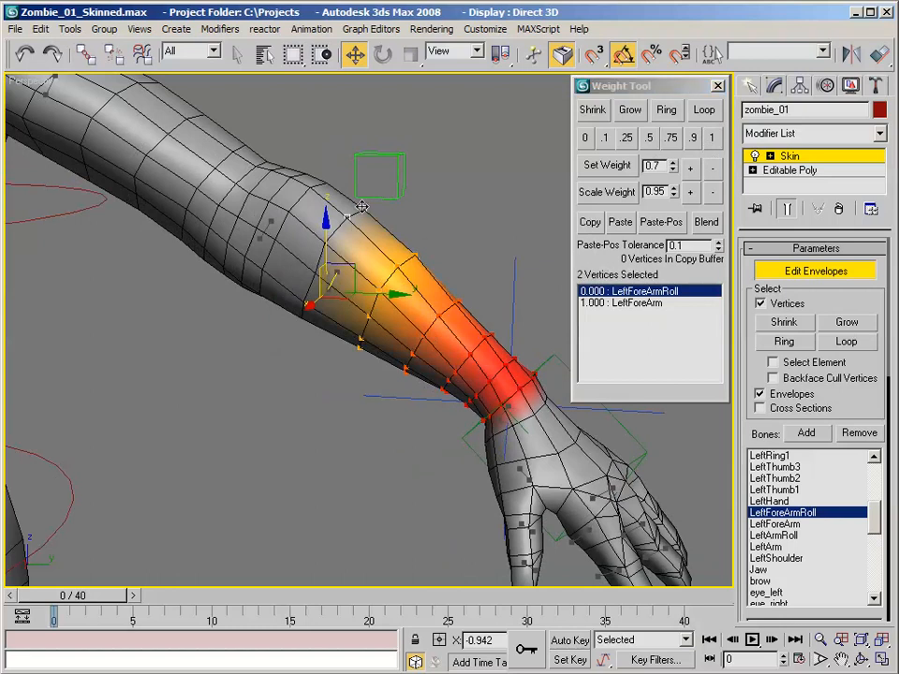
click(703, 110)
click(625, 138)
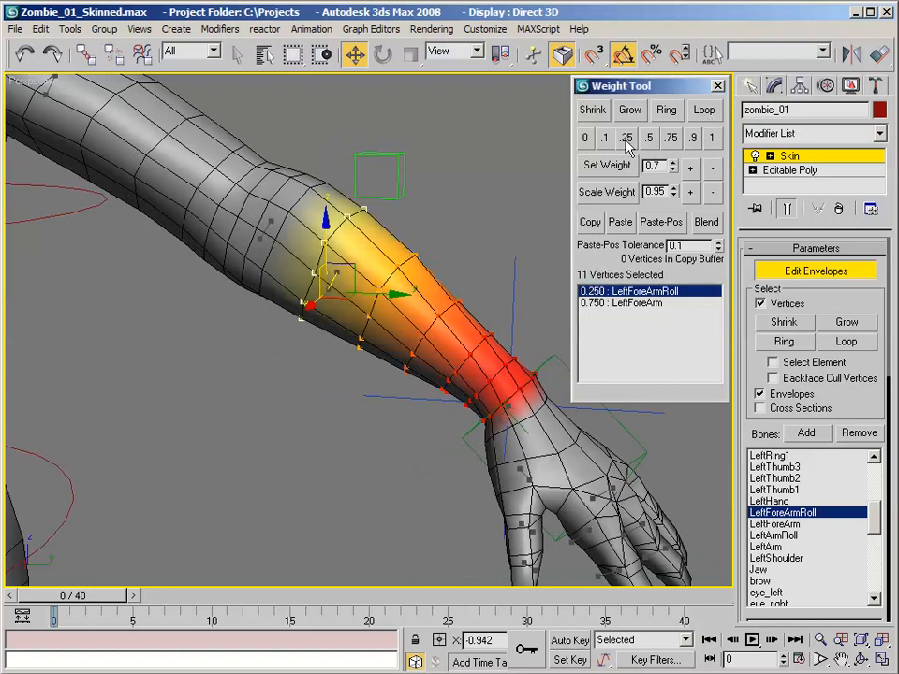
Set the LeftForeArmRoll weight to 0.1 on the next loop toward the elbow, clear the vertex selection and save the scene.
click(312, 186)
ctrl+click(288, 211)
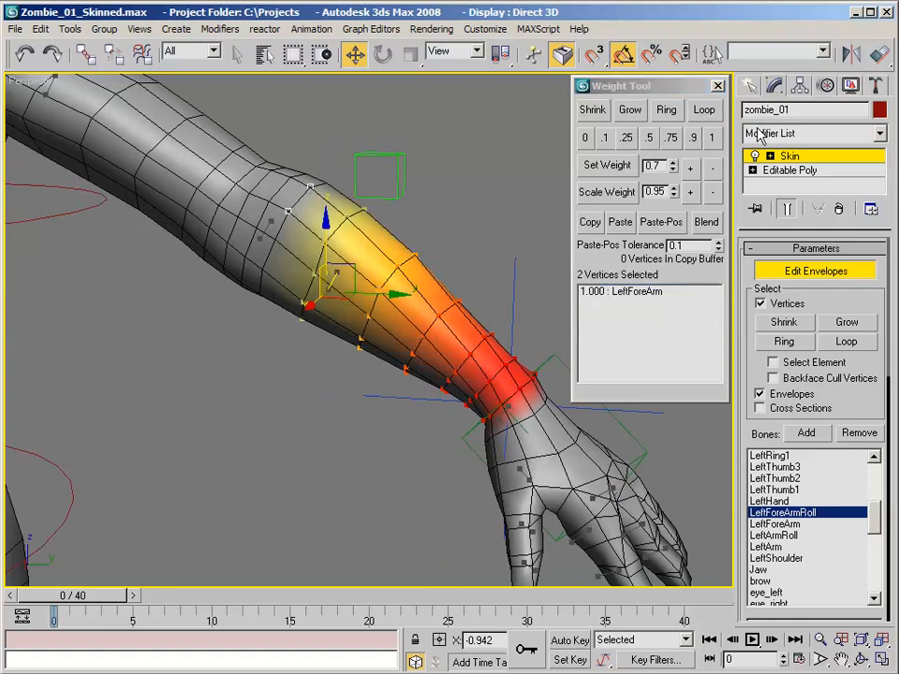
click(704, 110)
click(605, 138)
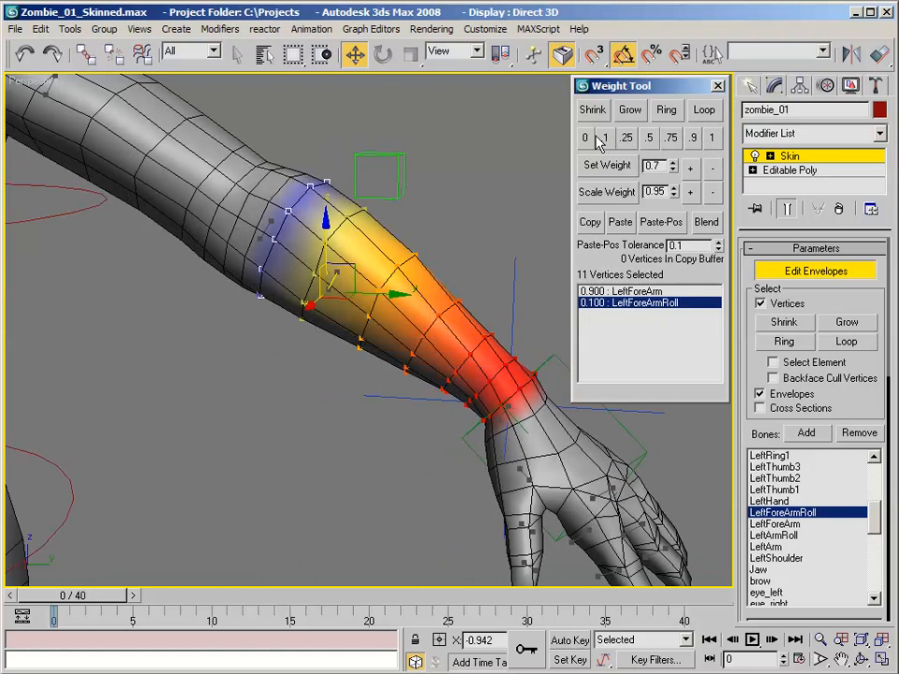
click(503, 149)
middle_drag(504, 150, 493, 151)
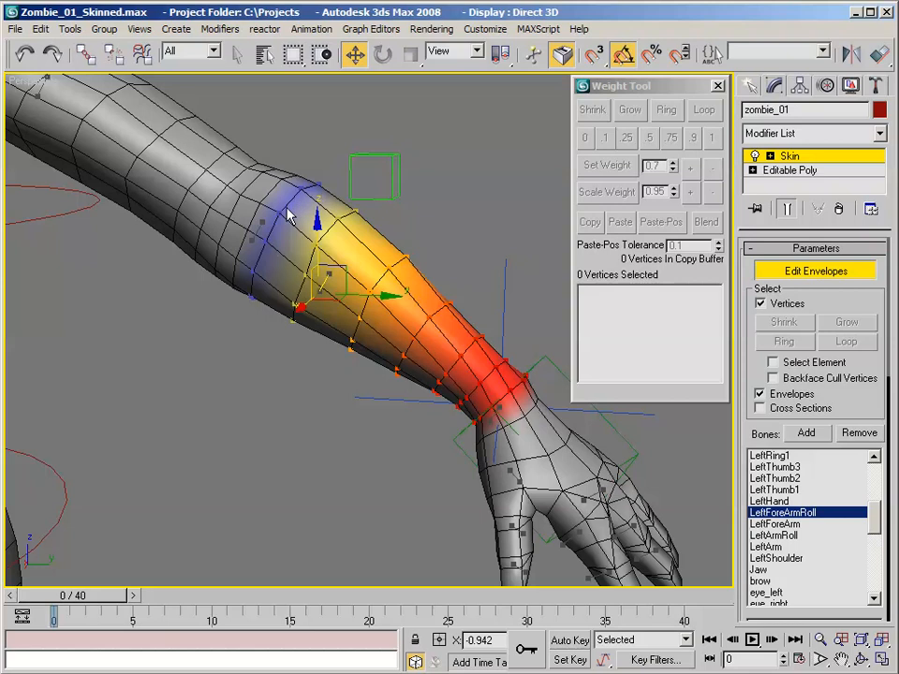
click(17, 29)
click(27, 113)
Make LeftArmRoll the active bone and assign weight 0.9 to the elbow loop directly below its fully weighted loops.
click(784, 536)
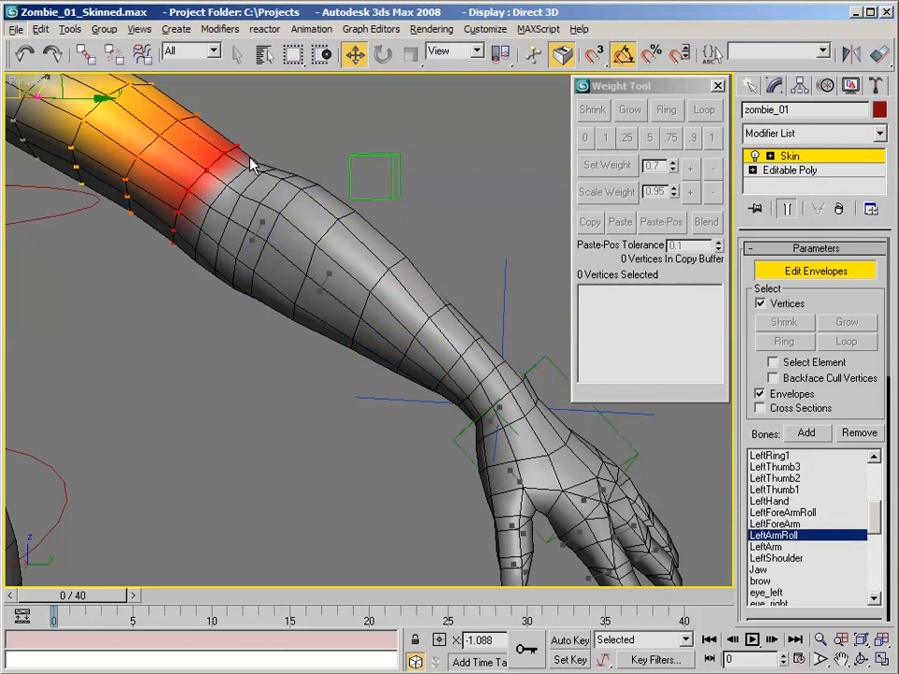
alt+middle_drag(249, 175, 254, 176)
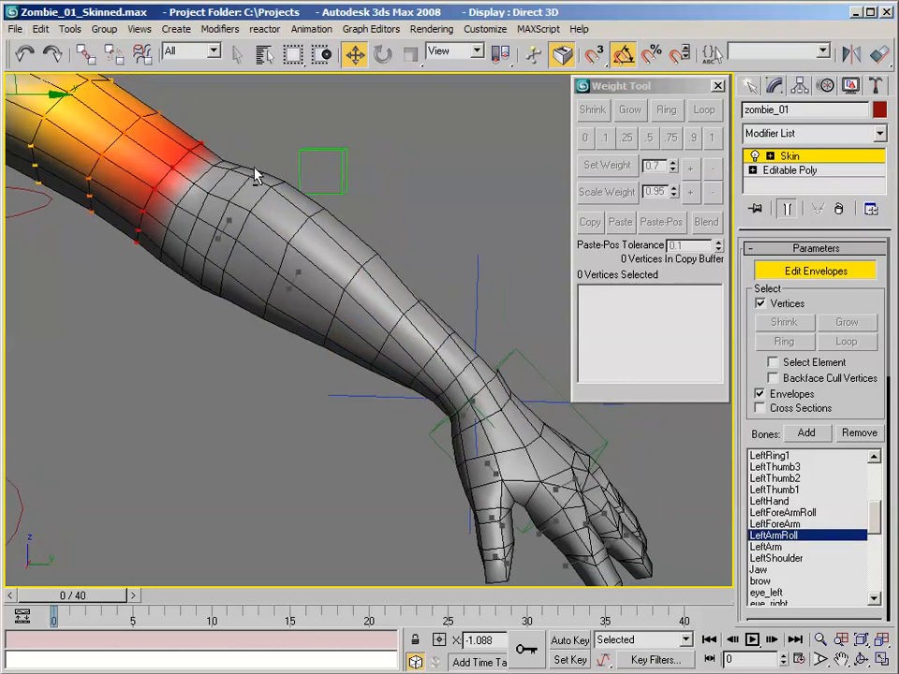
click(214, 163)
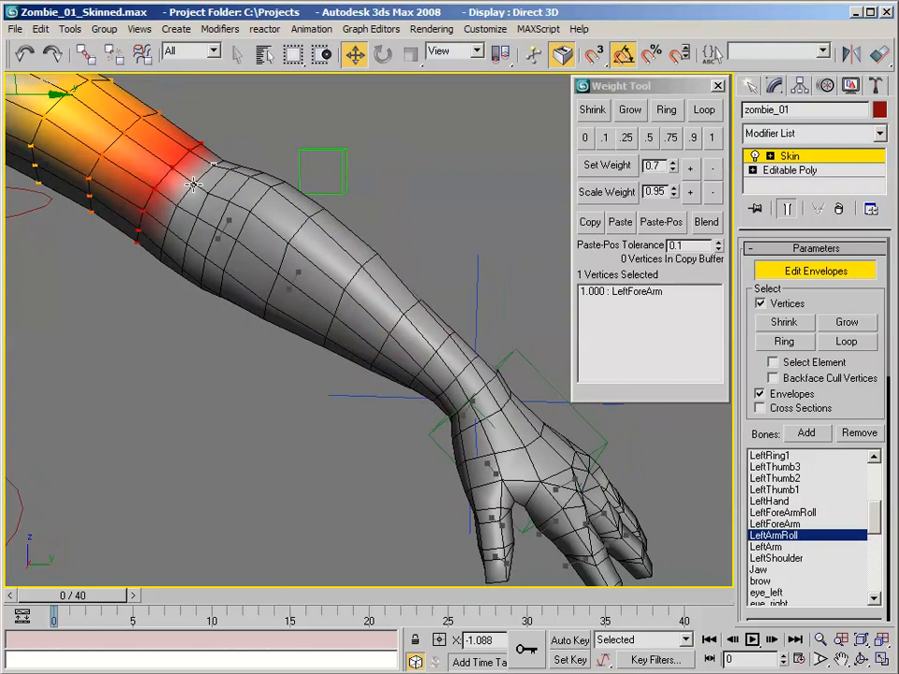
click(703, 110)
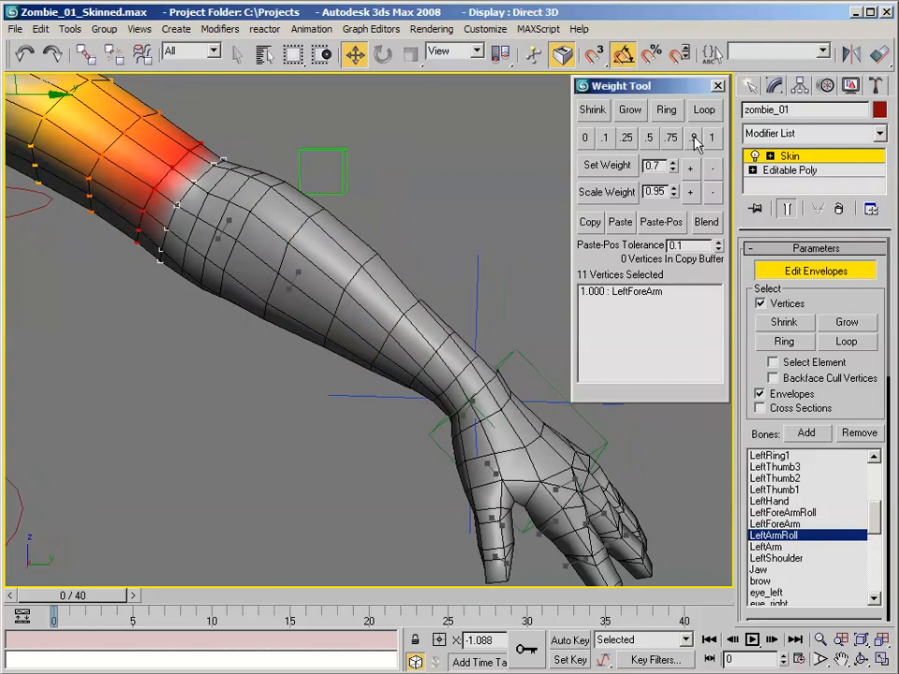
click(693, 139)
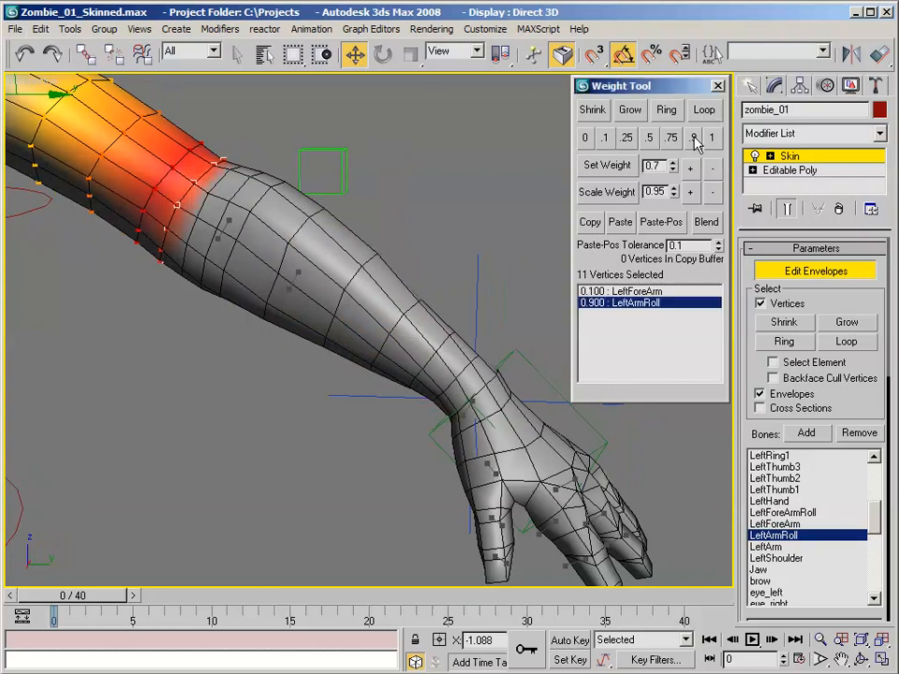
Select the next elbow loop toward the forearm and set its LeftArmRoll weight to 0.5.
click(226, 177)
click(208, 193)
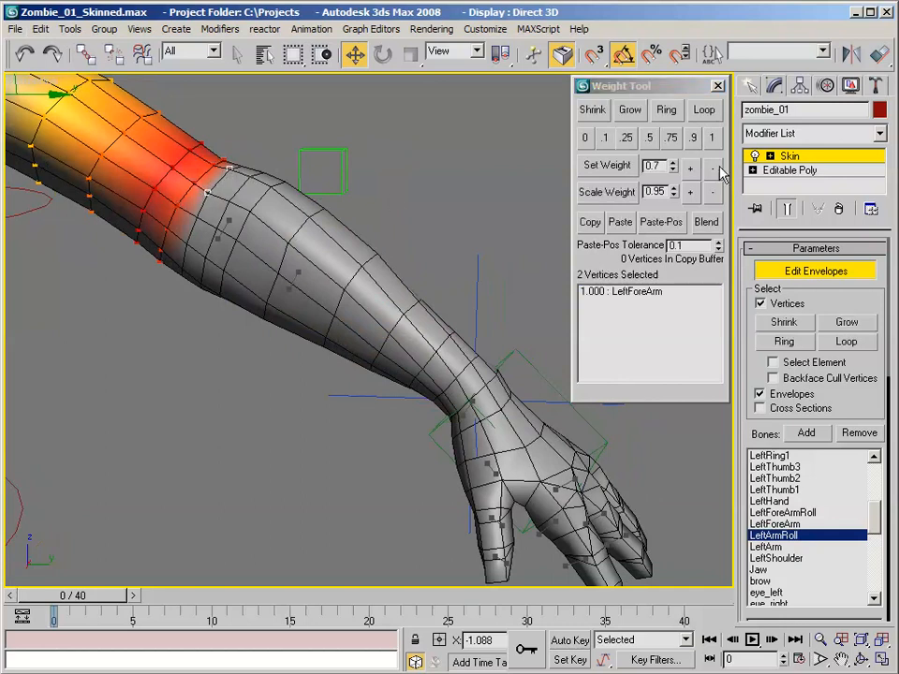
click(704, 111)
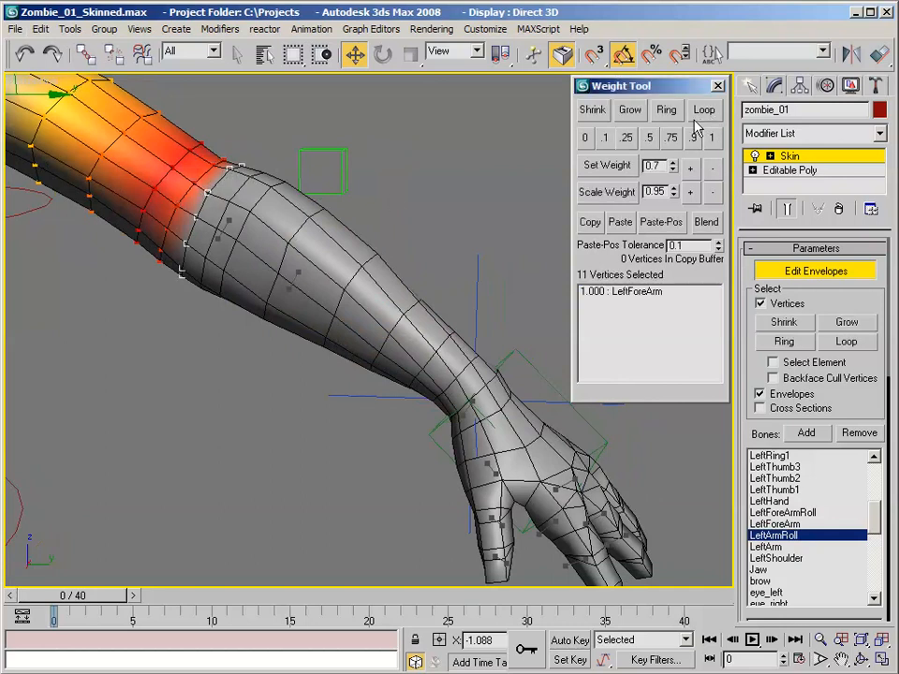
click(648, 137)
Set the LeftArmRoll weight to 0.25 on the vertex loop just below the 0.5 elbow loop.
click(247, 175)
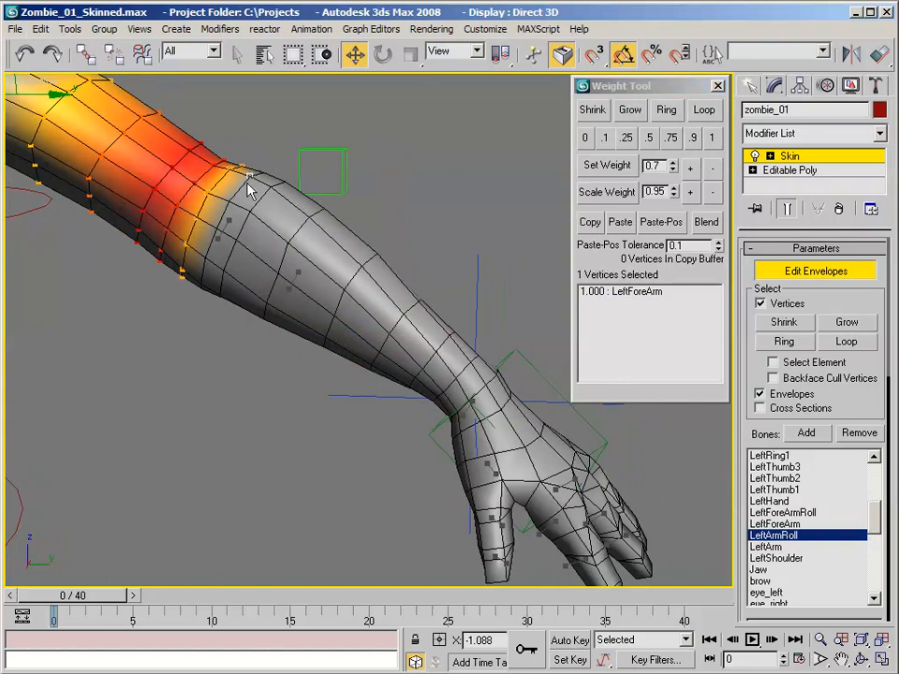
ctrl+click(229, 199)
click(702, 112)
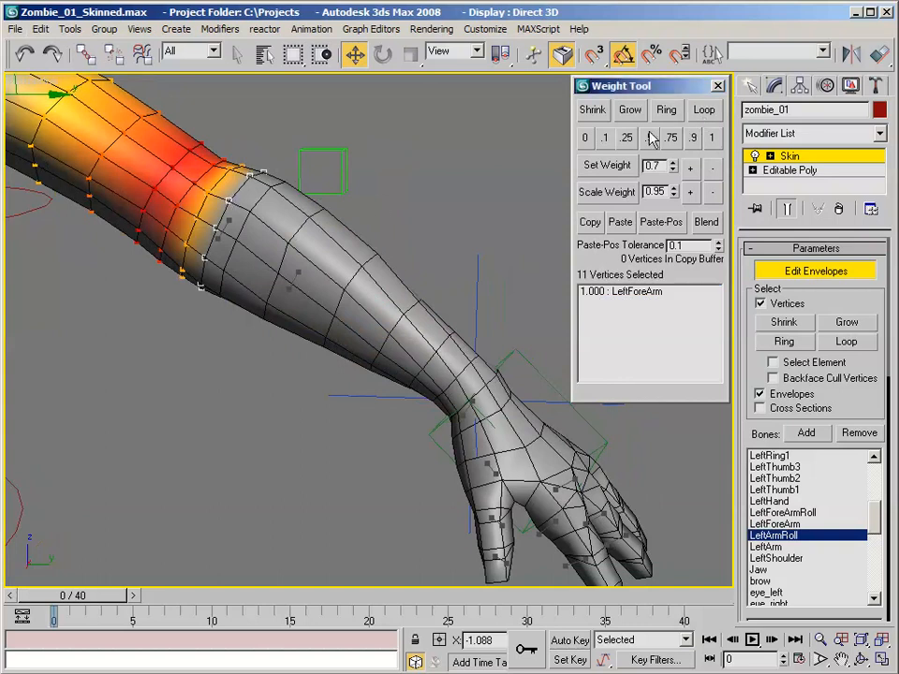
click(627, 137)
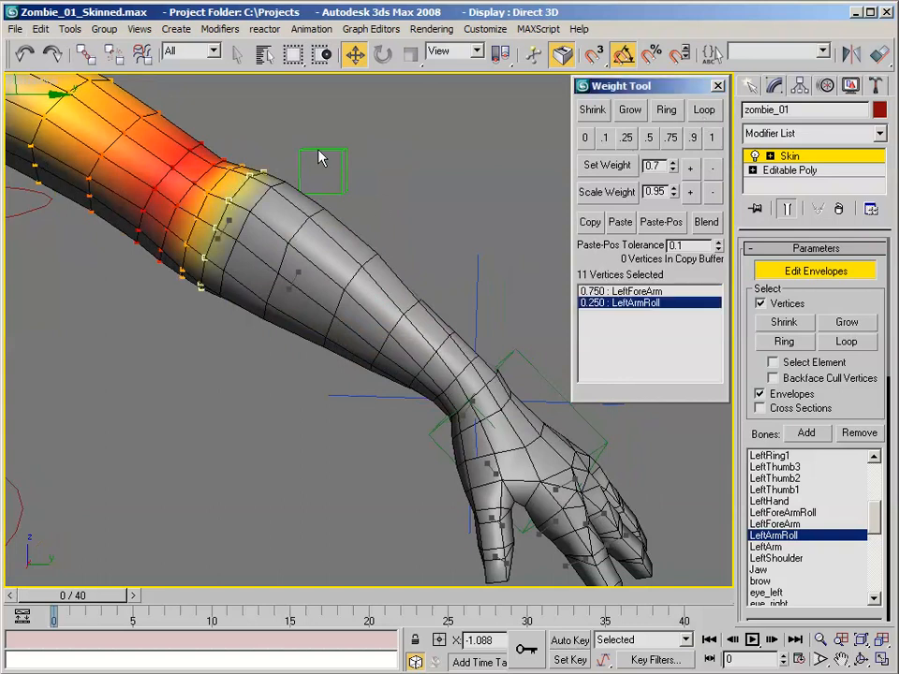
Select the first upper-forearm loop past the elbow and set its LeftArmRoll weight to 0.1.
click(270, 186)
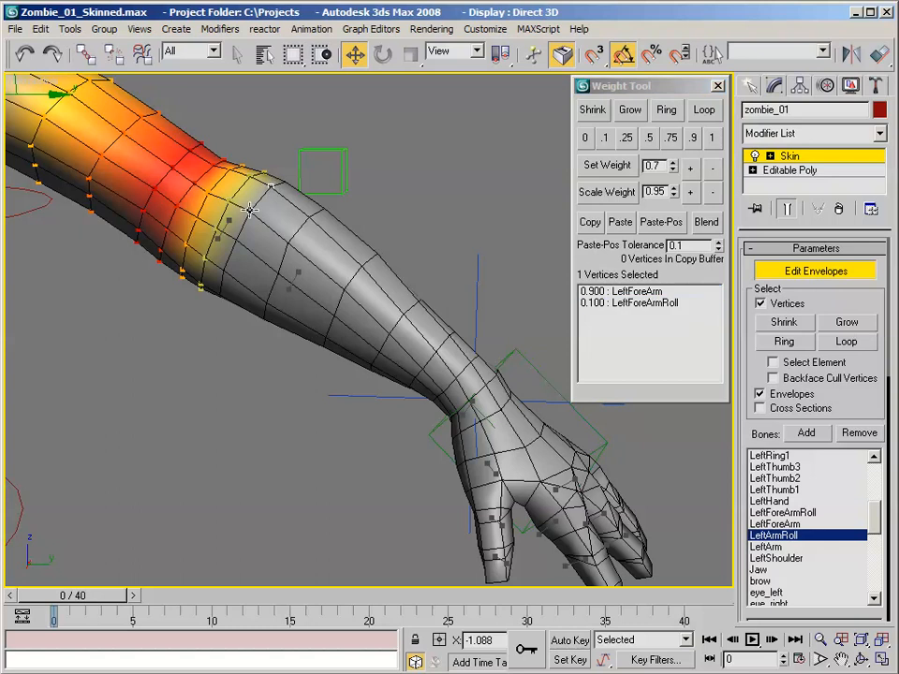
ctrl+click(250, 211)
click(705, 110)
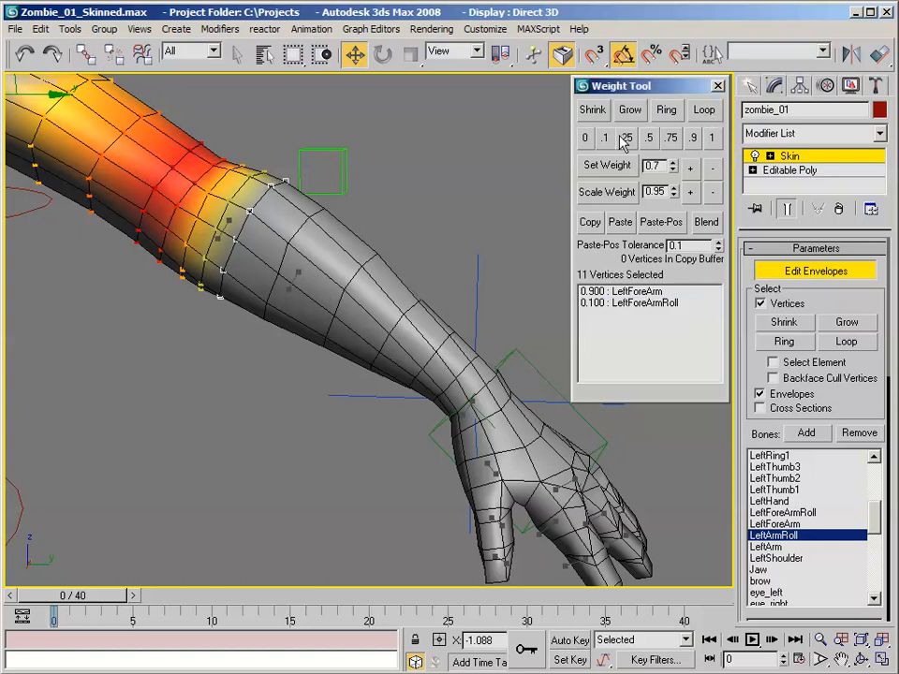
click(607, 137)
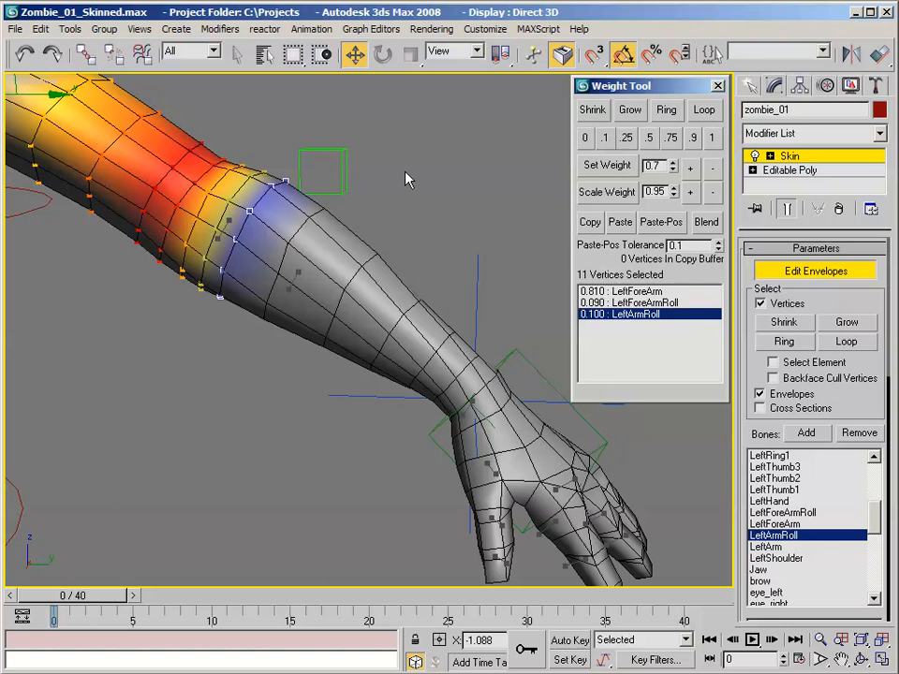
Scrub the animation to frame 16 and back to frame 7, examining the left elbow's deformation from several angles.
alt+middle_drag(403, 169, 470, 397)
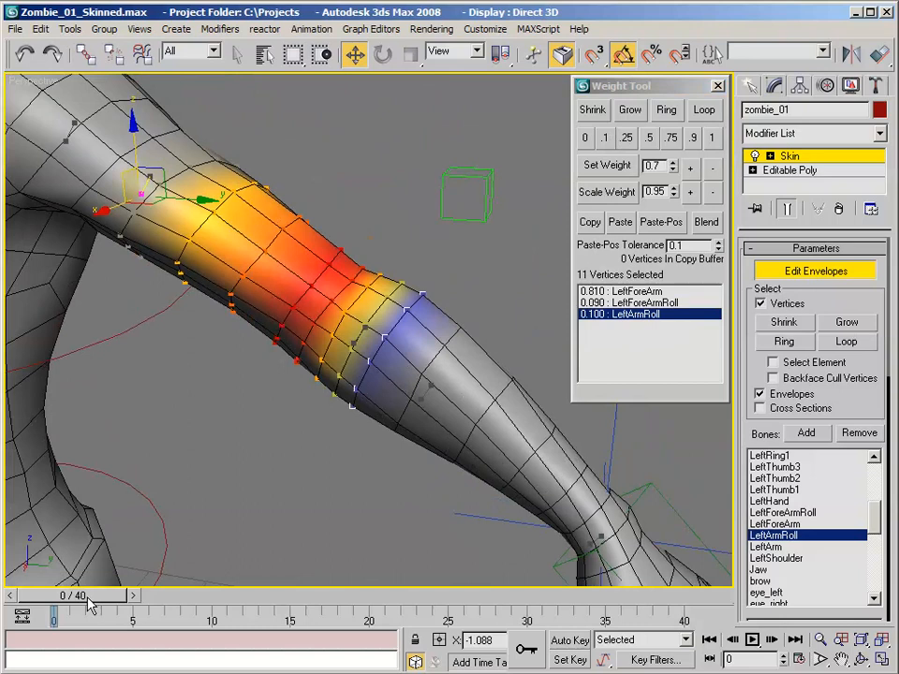
drag(90, 604, 324, 590)
alt+middle_drag(374, 346, 245, 414)
middle_drag(245, 414, 180, 479)
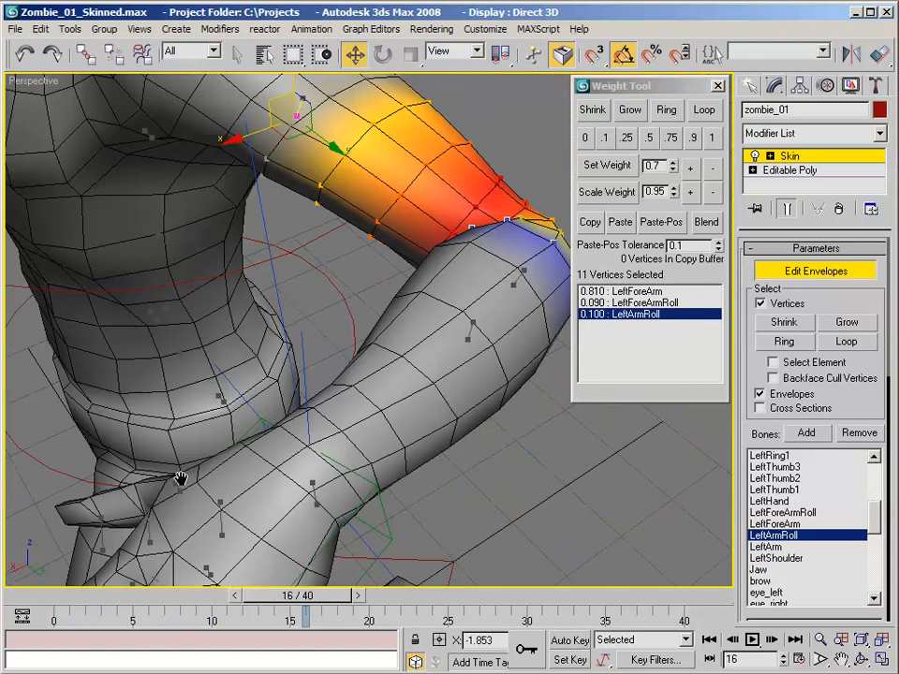
scroll(328, 364, down, 4)
mouse_move(337, 353)
alt+middle_down()
mouse_move(376, 354)
mouse_move(309, 399)
mouse_move(396, 353)
mouse_move(336, 357)
mouse_move(344, 334)
alt+middle_up()
alt+middle_drag(243, 279, 359, 444)
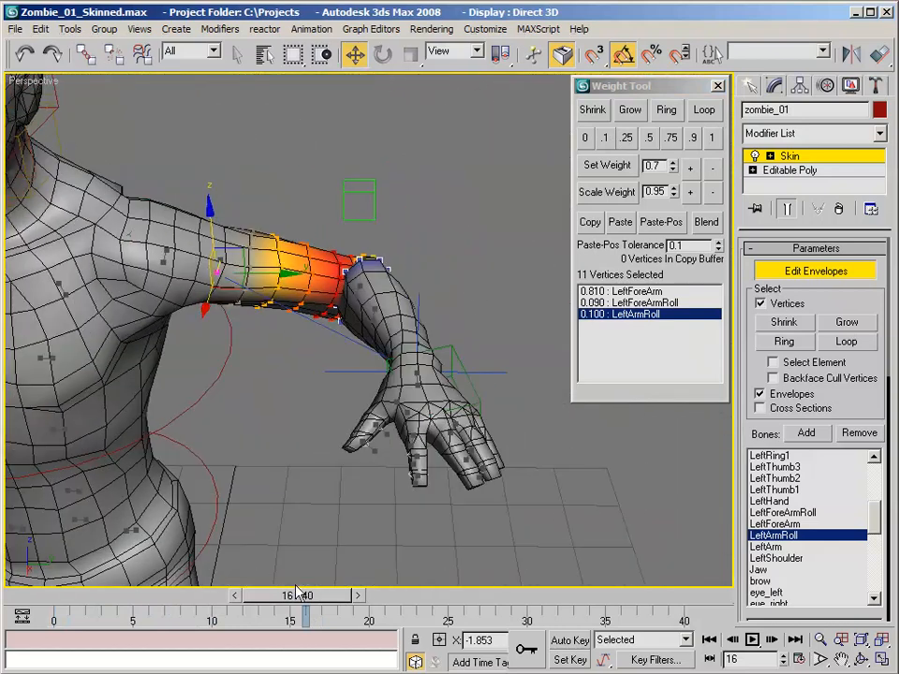
drag(296, 591, 164, 581)
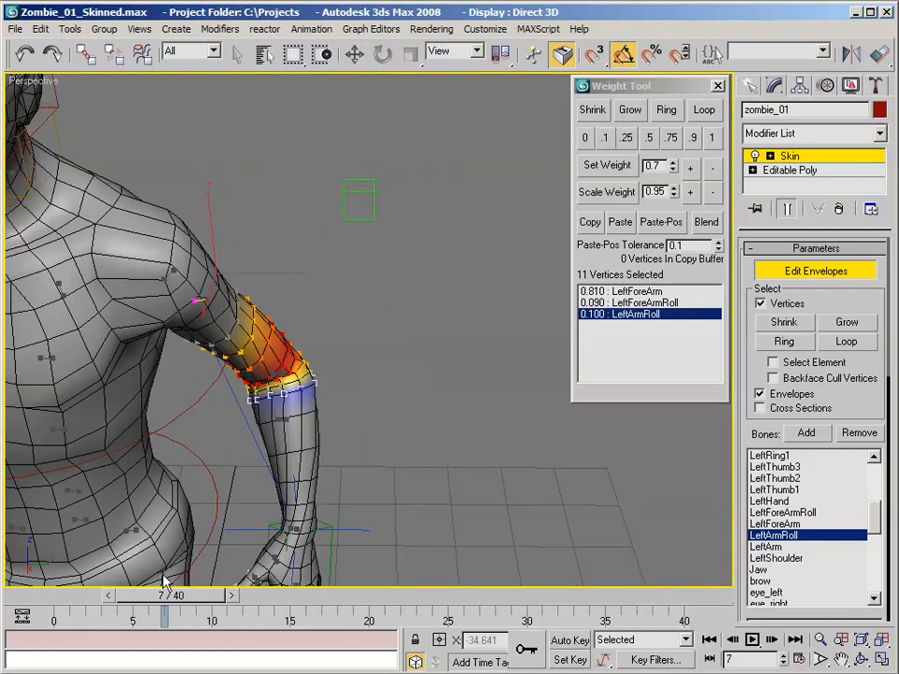
Select the vertex loop just above the elbow and try a LeftArmRoll weight of 0.75 on it.
alt+middle_drag(164, 581, 265, 375)
scroll(316, 348, up, 4)
scroll(293, 363, down, 5)
scroll(288, 335, up, 3)
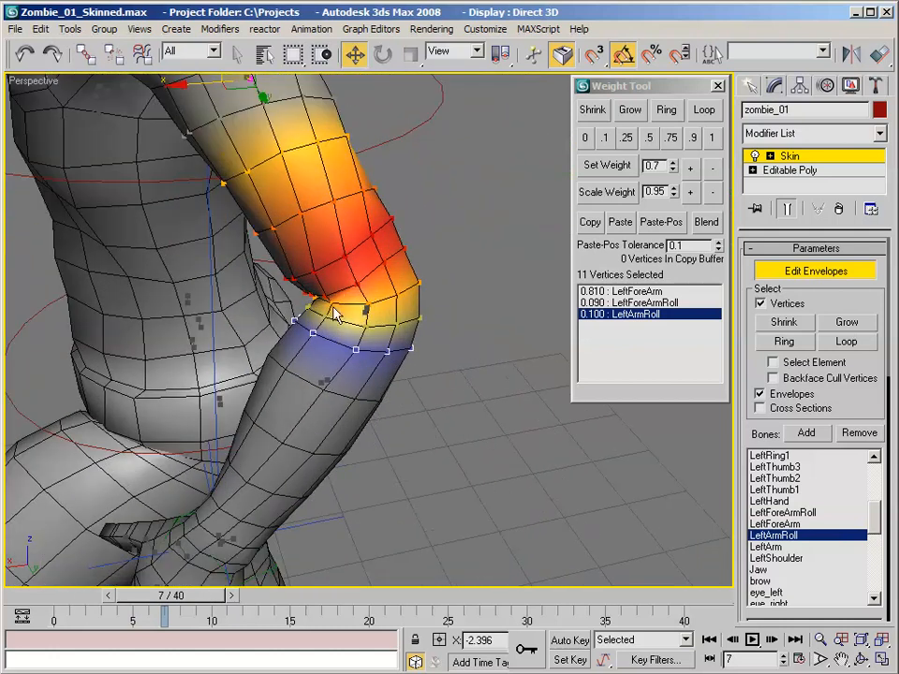
click(357, 285)
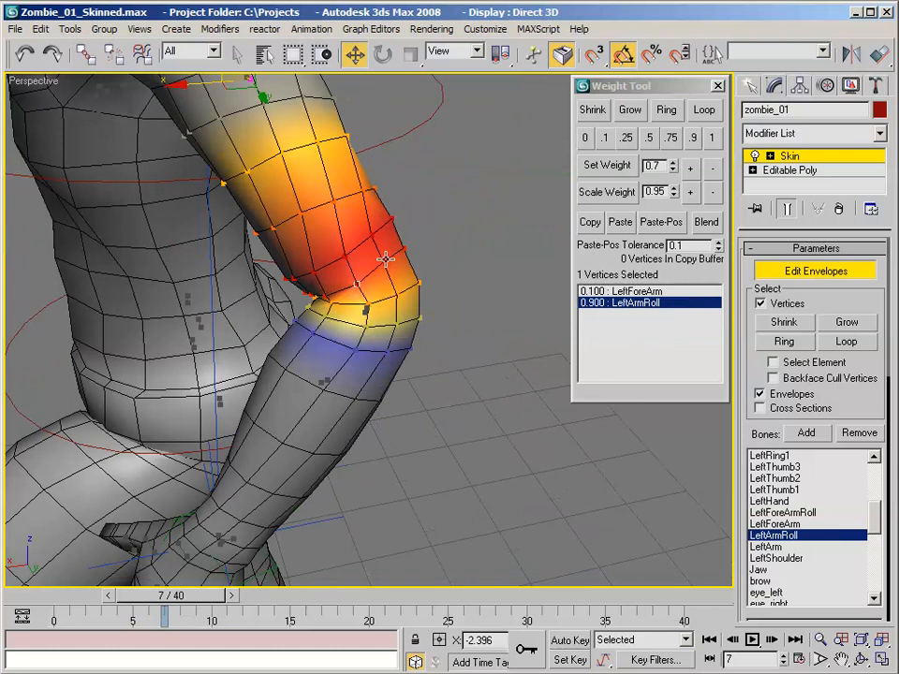
click(700, 113)
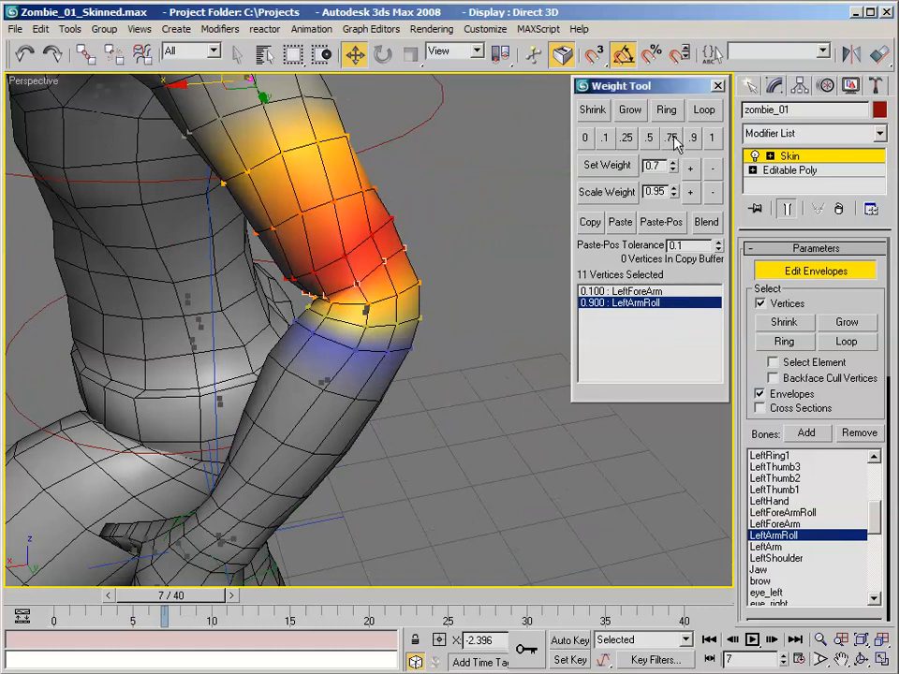
click(671, 139)
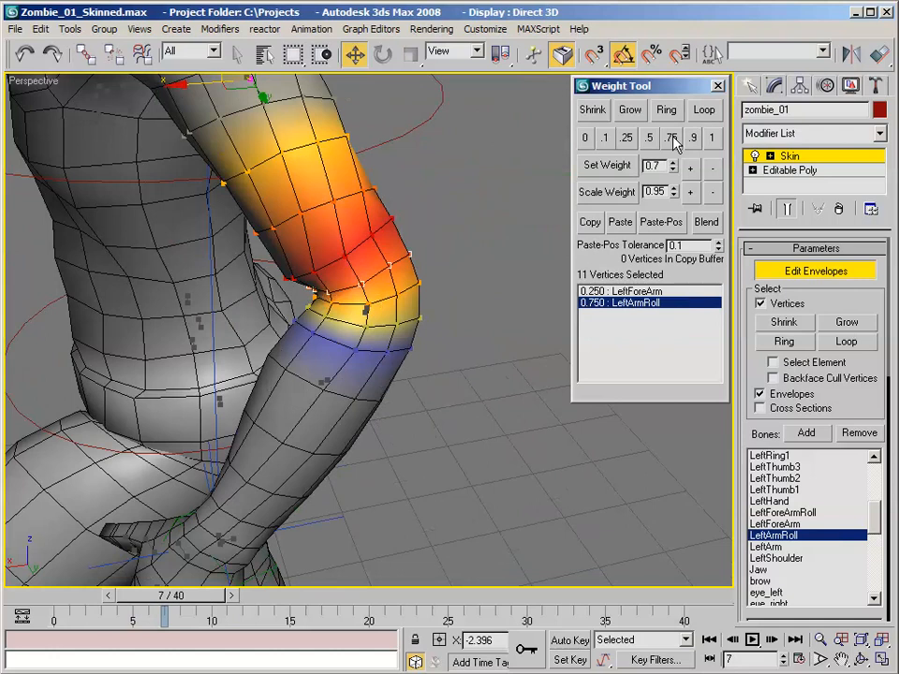
scroll(402, 242, up, 8)
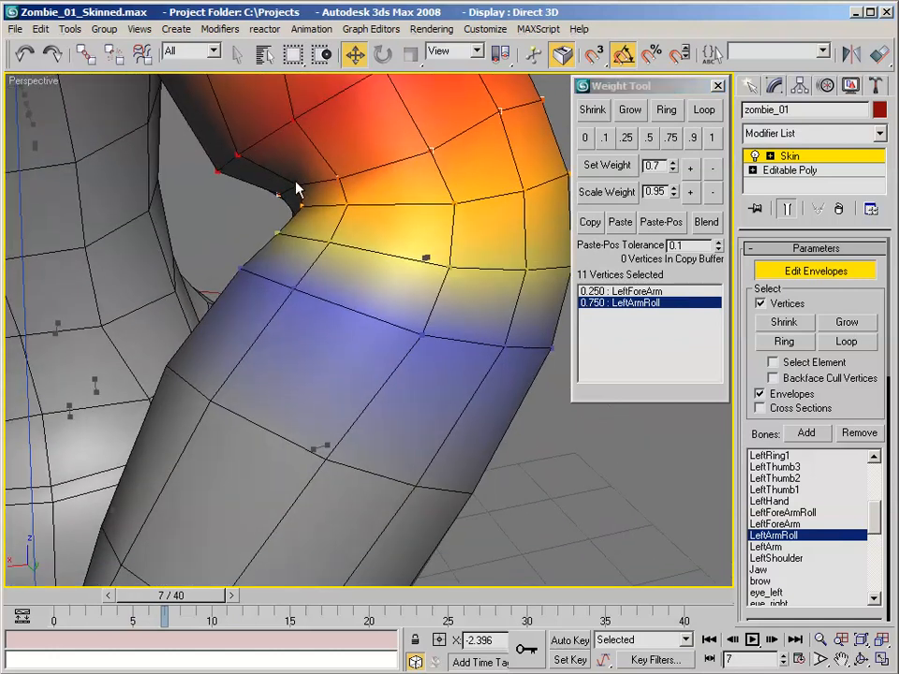
scroll(296, 187, down, 5)
scroll(305, 205, up, 5)
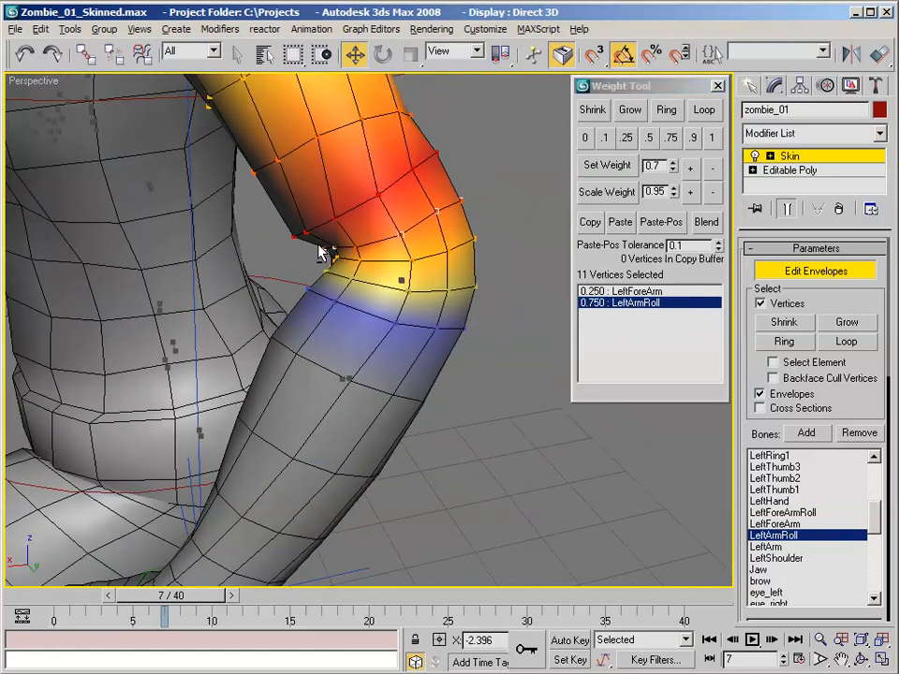
Set the LeftArmRoll weight of the selected elbow loop back to 0.9.
click(693, 139)
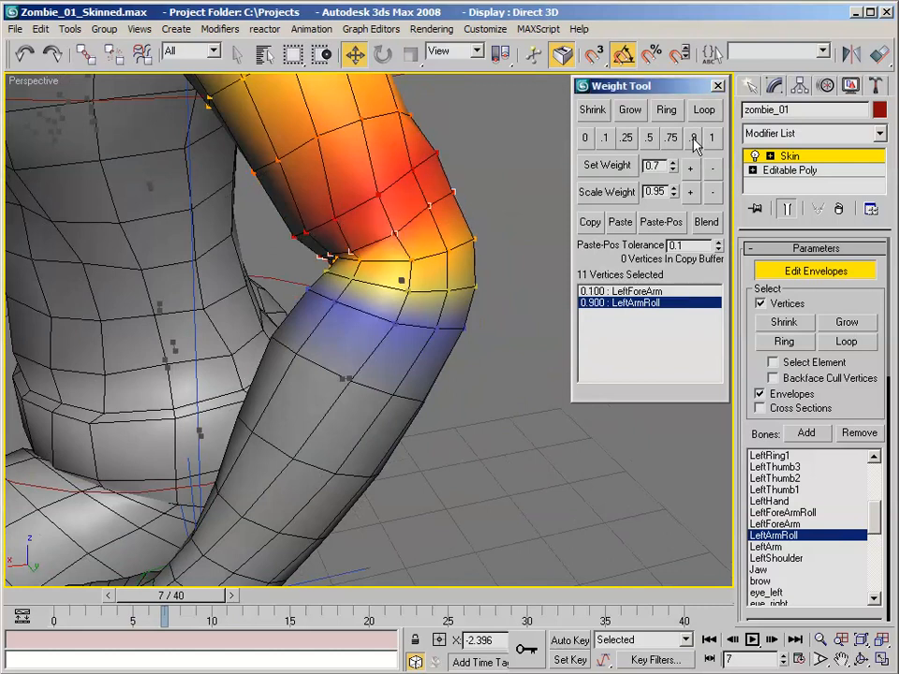
scroll(445, 192, down, 6)
scroll(398, 190, up, 6)
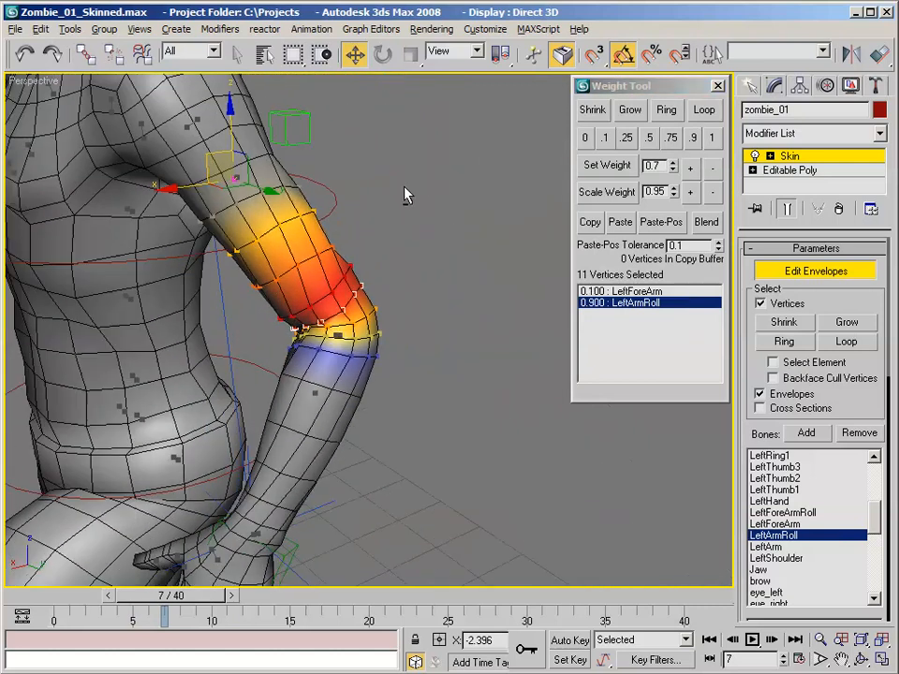
Scrub the animation back through frames 6 and 5 to frame 0, examining the left elbow's deformation from several angles.
mouse_move(164, 595)
mouse_down()
mouse_move(60, 596)
mouse_move(160, 592)
mouse_up()
alt+middle_drag(292, 353, 247, 375)
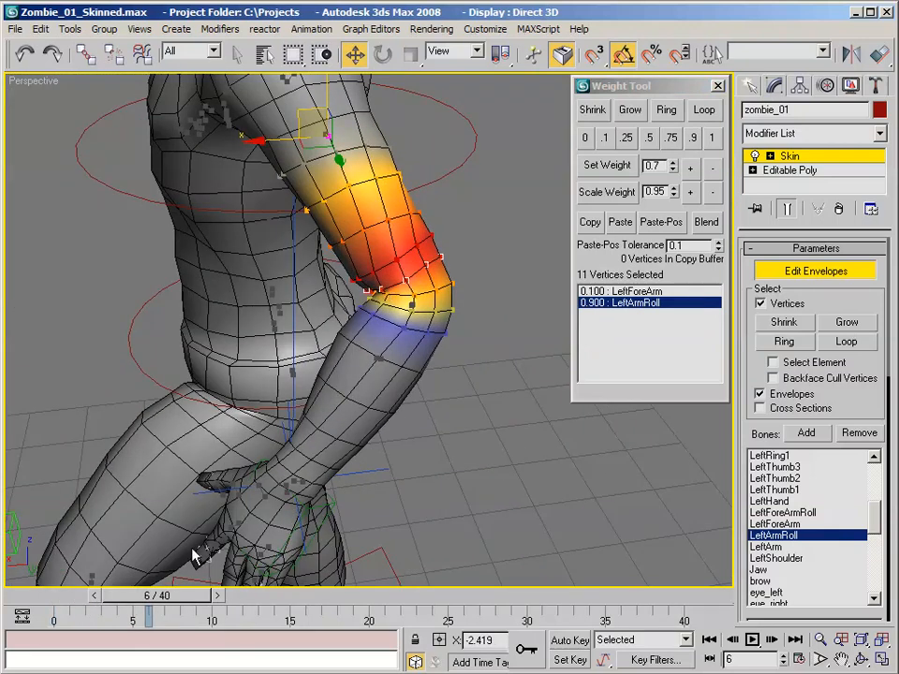
drag(167, 600, 148, 582)
key(w)
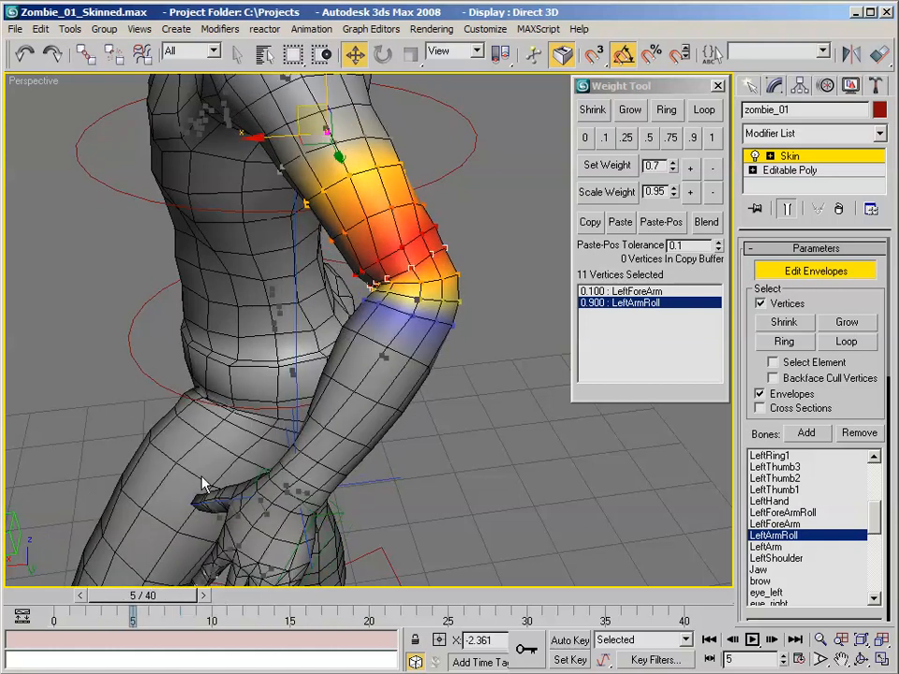
alt+middle_drag(203, 484, 241, 430)
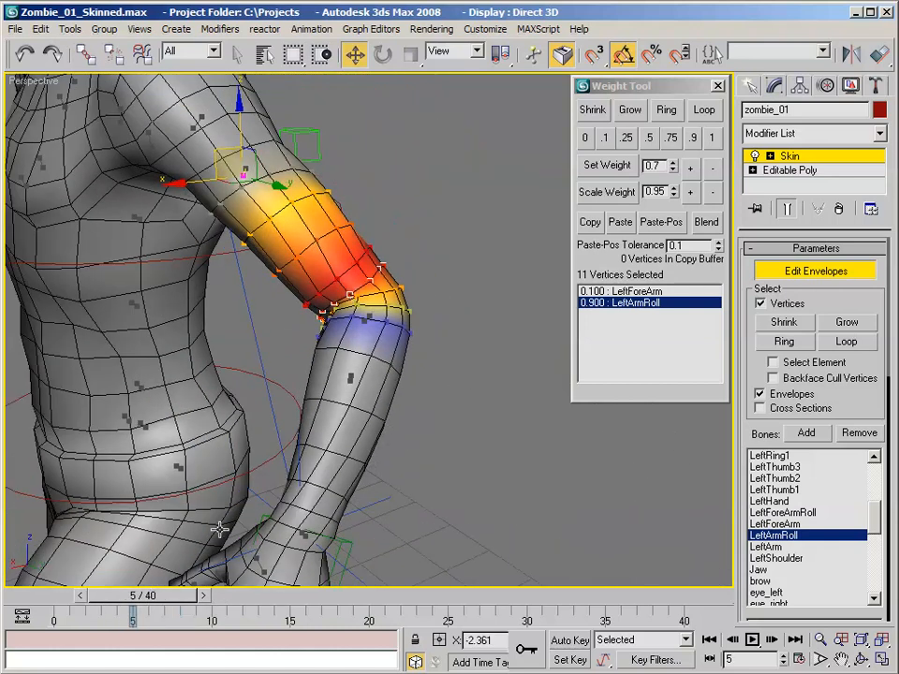
drag(188, 604, 120, 596)
alt+middle_drag(40, 560, 365, 304)
key(q)
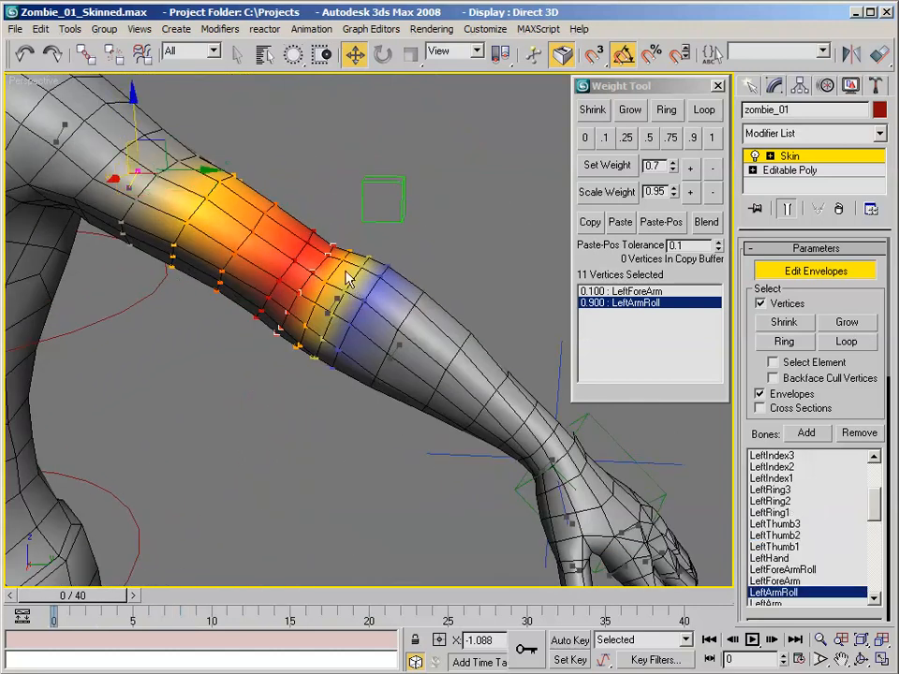
Choose the LeftShoulder bone and set its weight to 0.1 on the upper-arm vertex loop a little below the left armpit.
mouse_move(347, 279)
middle_down()
mouse_move(351, 267)
mouse_move(413, 281)
mouse_move(353, 260)
mouse_move(353, 280)
mouse_move(390, 281)
mouse_move(370, 270)
mouse_move(381, 300)
mouse_move(383, 261)
mouse_move(361, 279)
mouse_move(376, 291)
mouse_move(349, 274)
middle_up()
alt+middle_drag(265, 204, 289, 281)
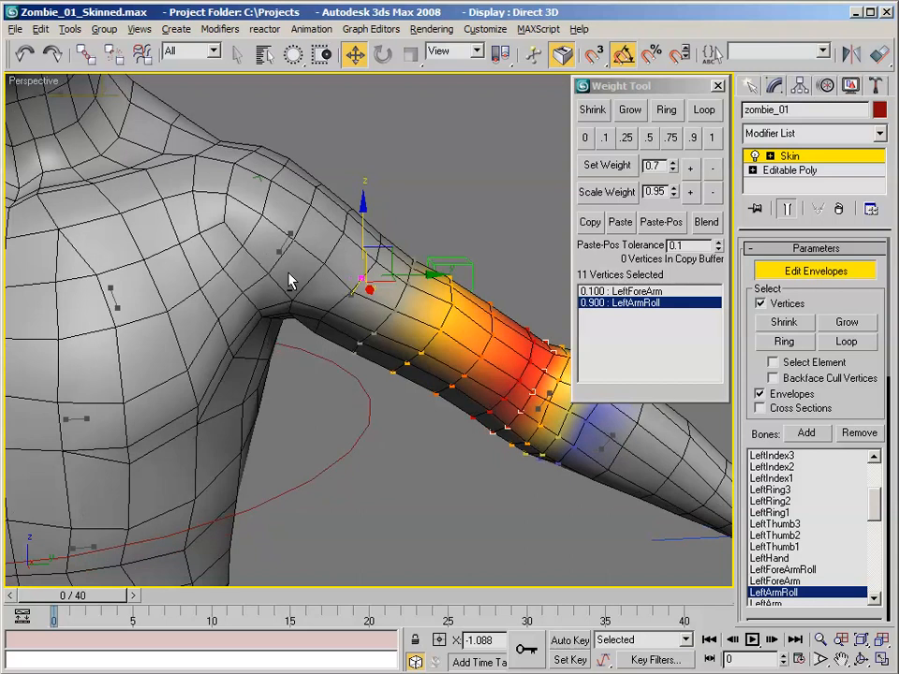
click(326, 310)
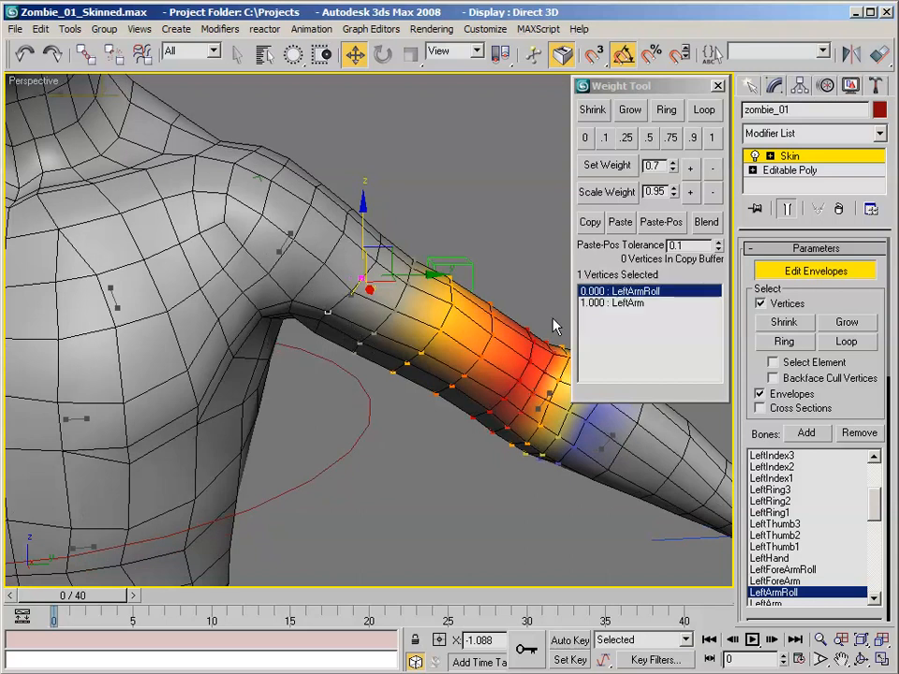
drag(881, 514, 878, 536)
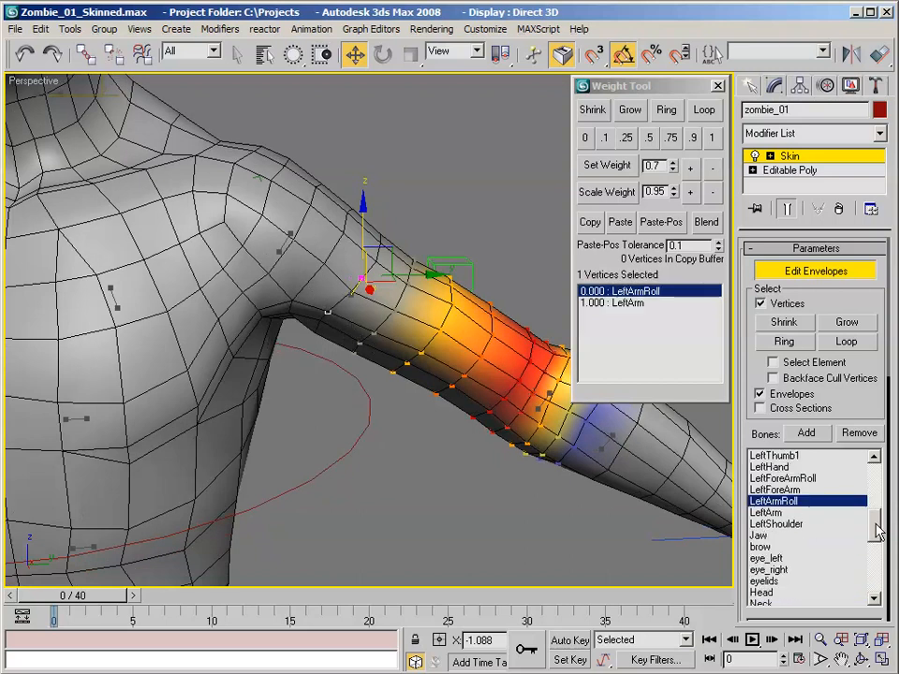
click(794, 526)
mouse_move(434, 354)
alt+middle_down()
mouse_move(410, 334)
mouse_move(426, 339)
alt+middle_up()
ctrl+click(350, 290)
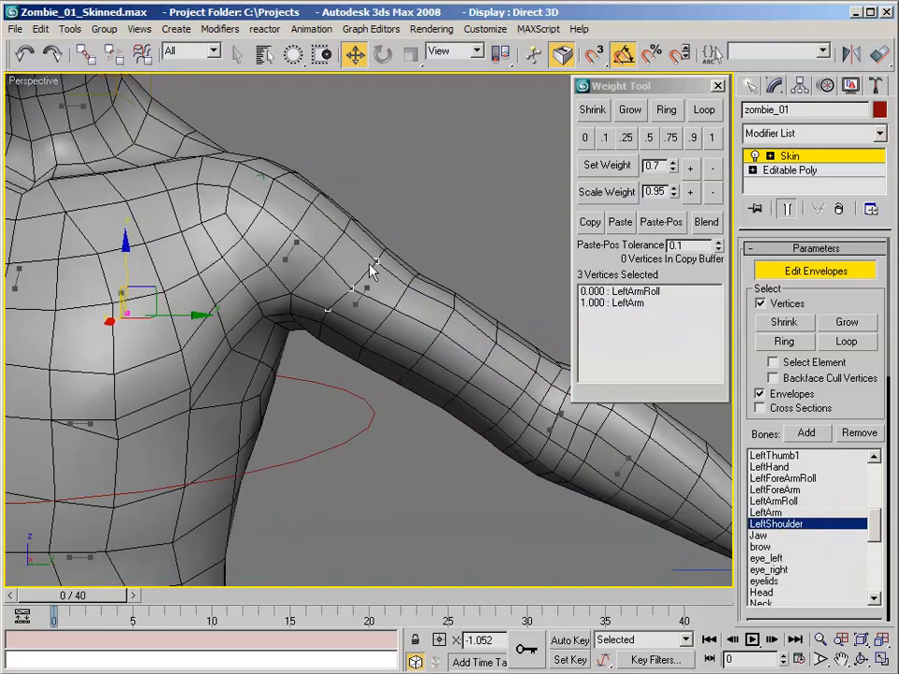
alt+middle_drag(403, 236, 353, 288)
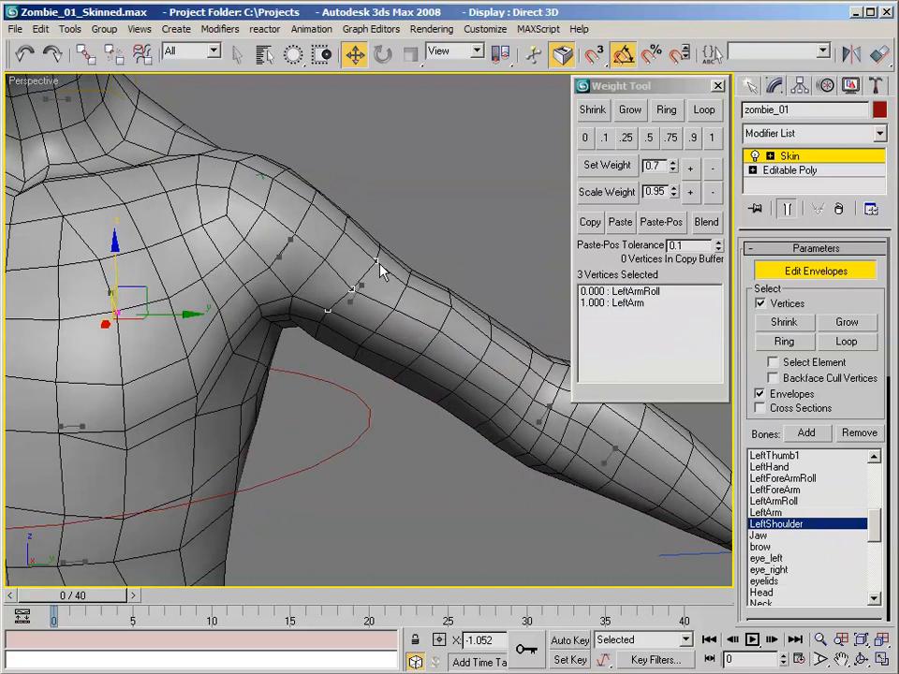
click(704, 110)
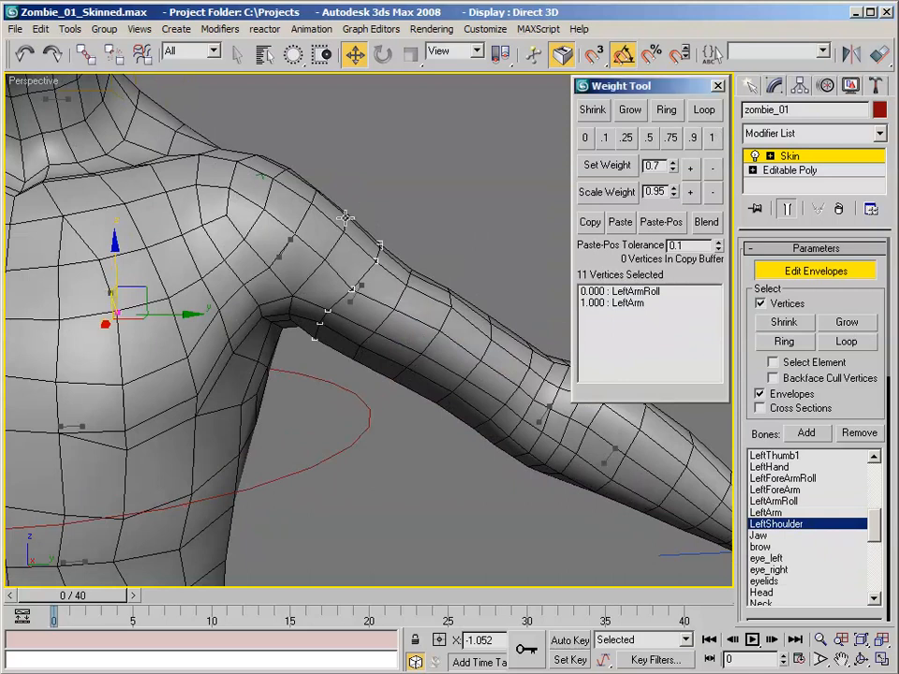
alt+middle_drag(360, 229, 354, 222)
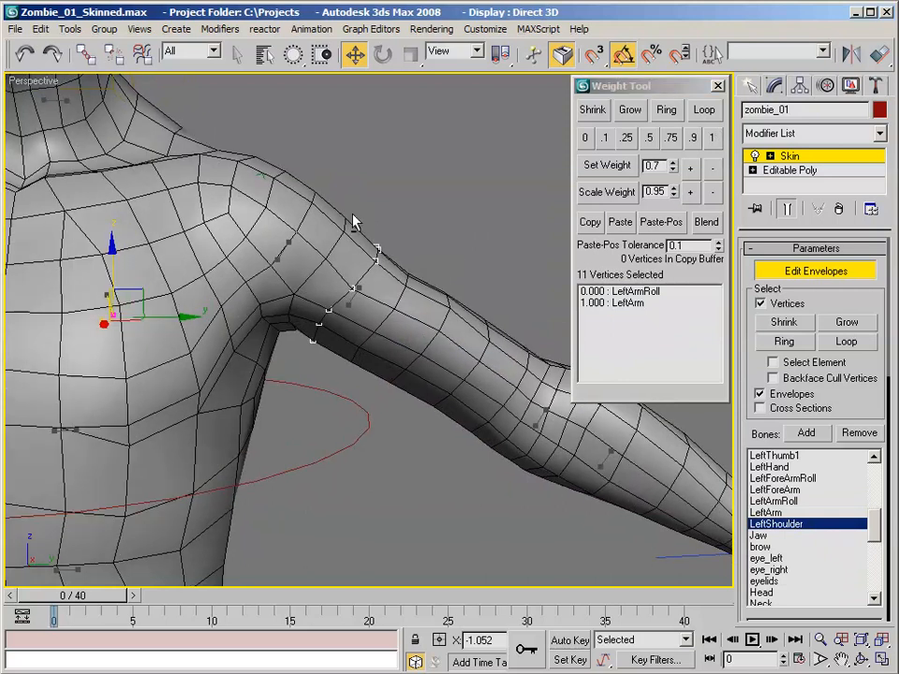
click(606, 138)
Scrub the animation to frame 10 and back to frame 0, checking how the left shoulder deforms.
middle_drag(552, 166, 446, 212)
scroll(447, 234, down, 3)
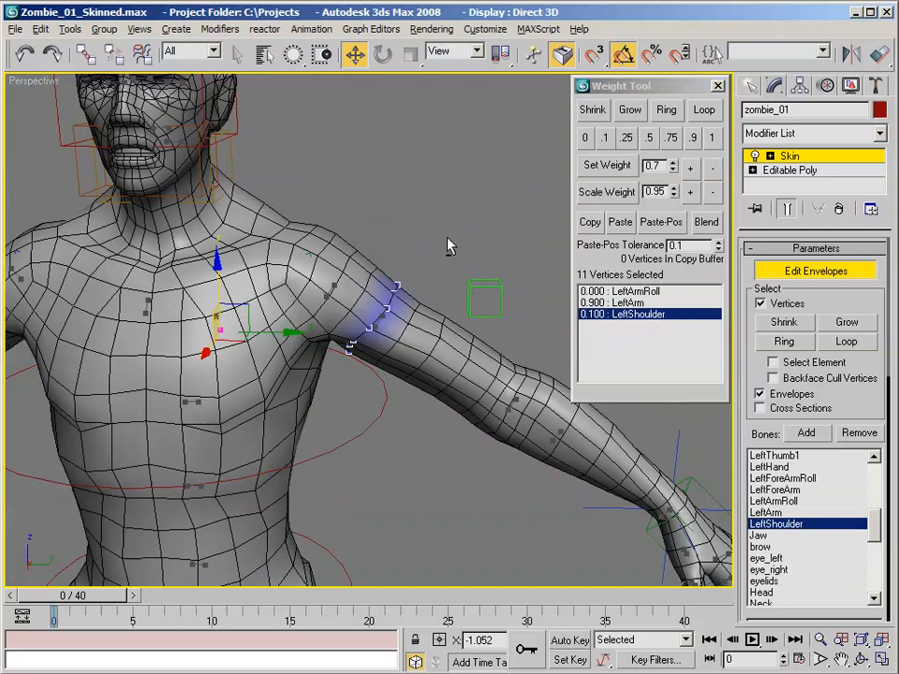
scroll(448, 245, up, 1)
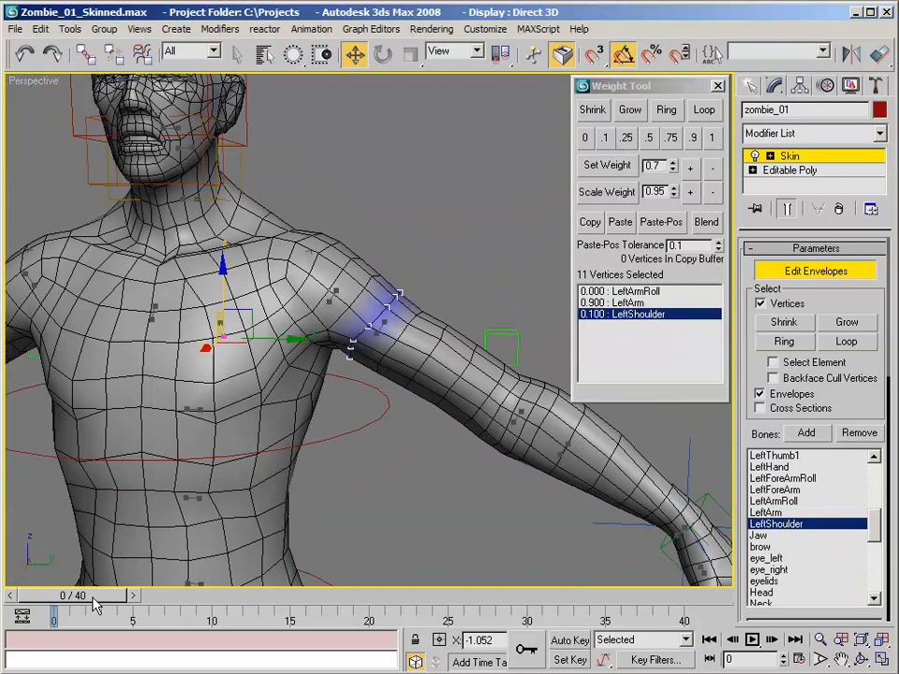
drag(94, 604, 240, 602)
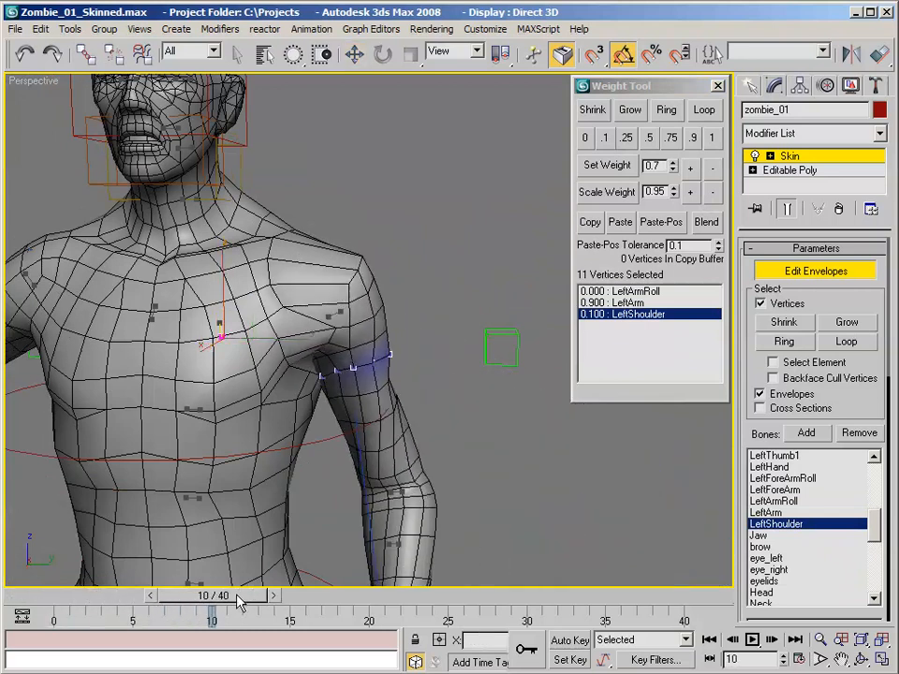
key(w)
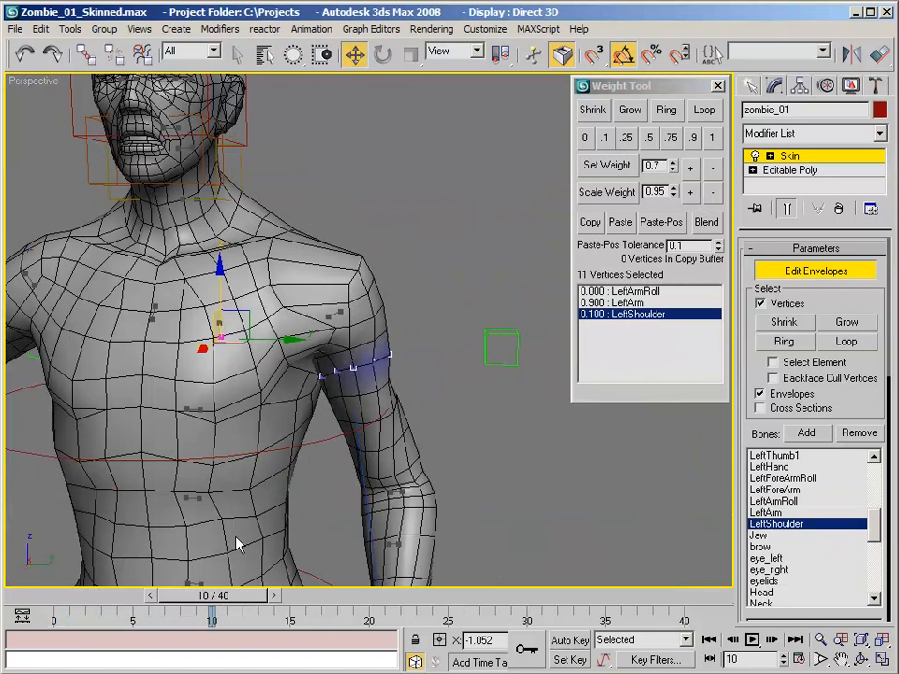
drag(237, 595, 95, 565)
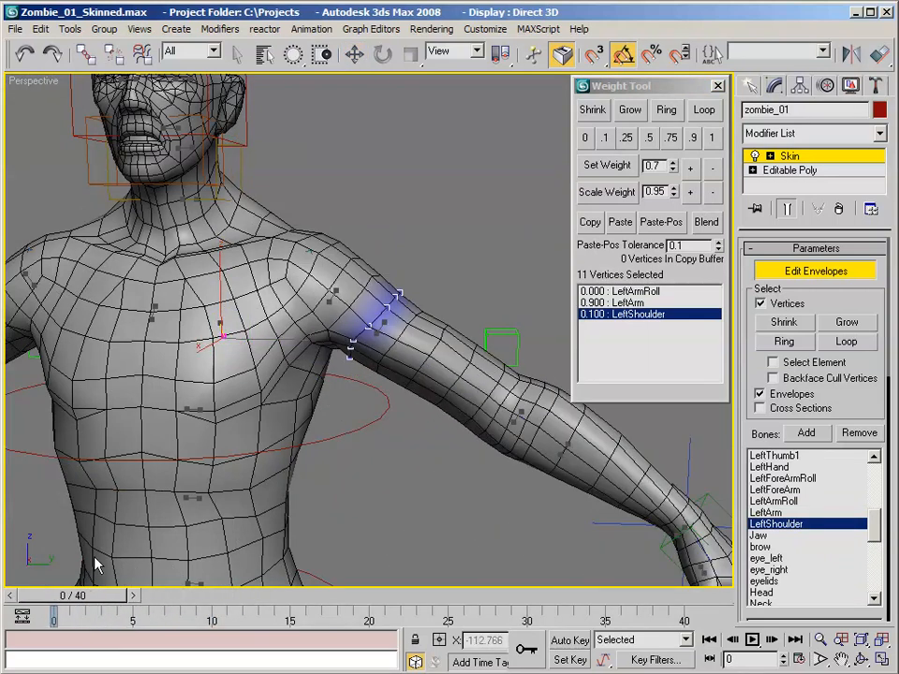
key(w)
Select the complete next vertex loop toward the shoulder and set its LeftShoulder weight to 0.25.
scroll(339, 330, up, 2)
click(364, 266)
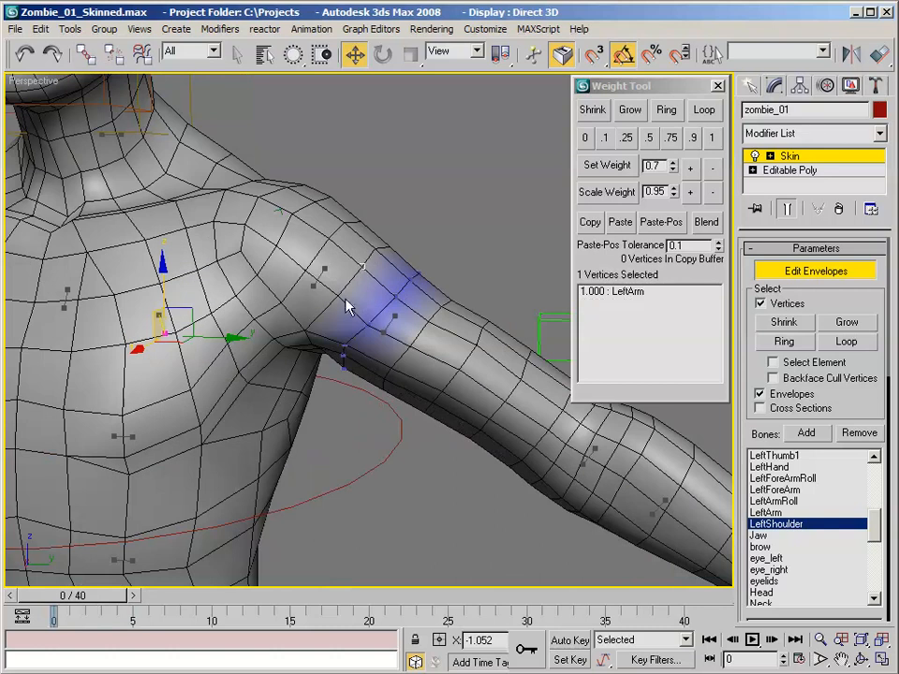
click(696, 111)
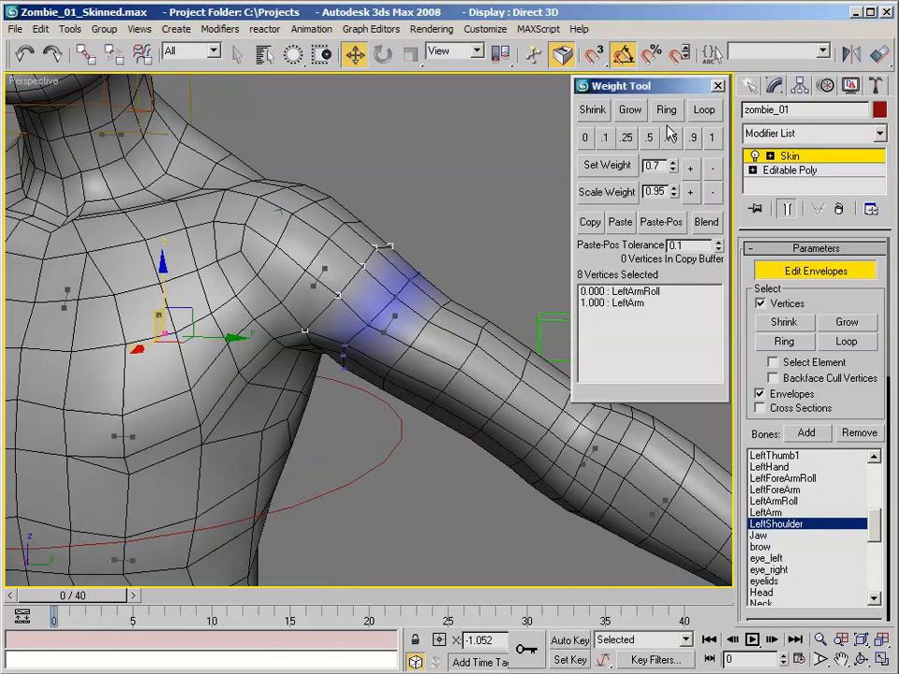
alt+middle_drag(245, 386, 403, 298)
ctrl+click(305, 366)
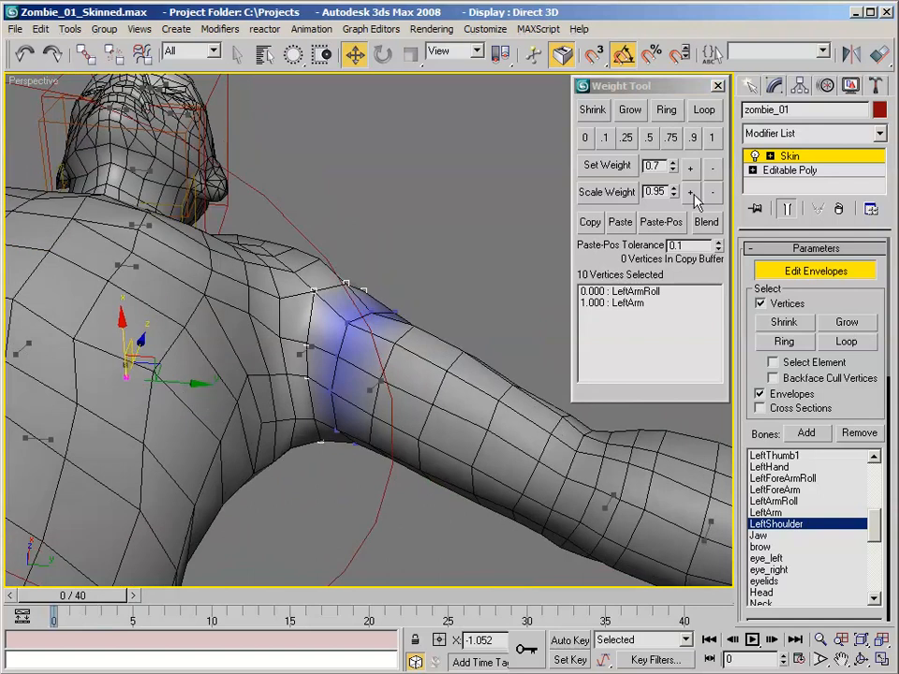
click(705, 114)
alt+middle_drag(453, 192, 454, 321)
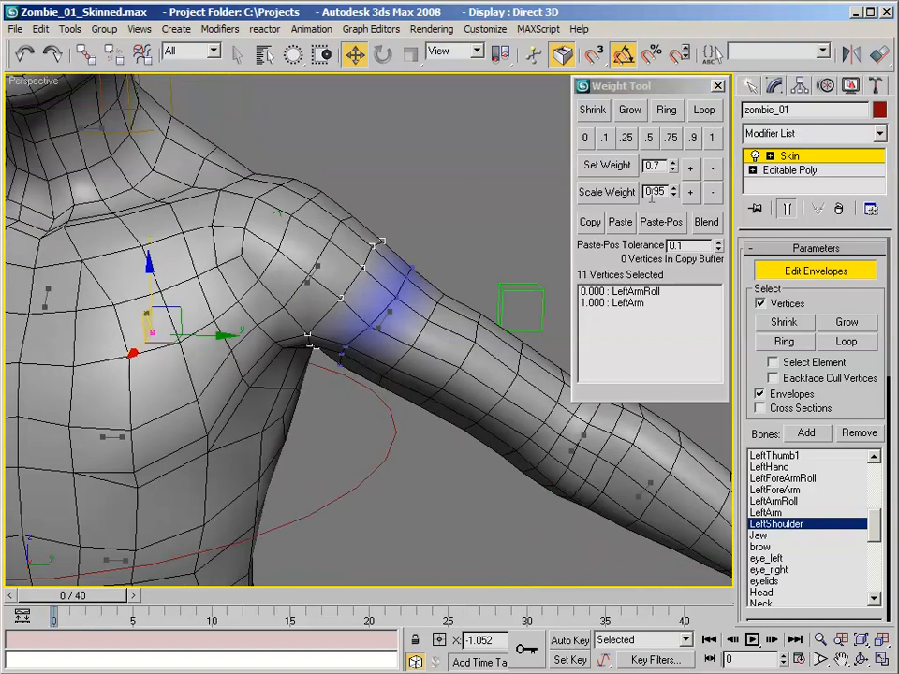
click(627, 138)
Scrub the animation and return to frame 0, inspecting the left shoulder with its new weights.
alt+middle_drag(473, 109, 471, 208)
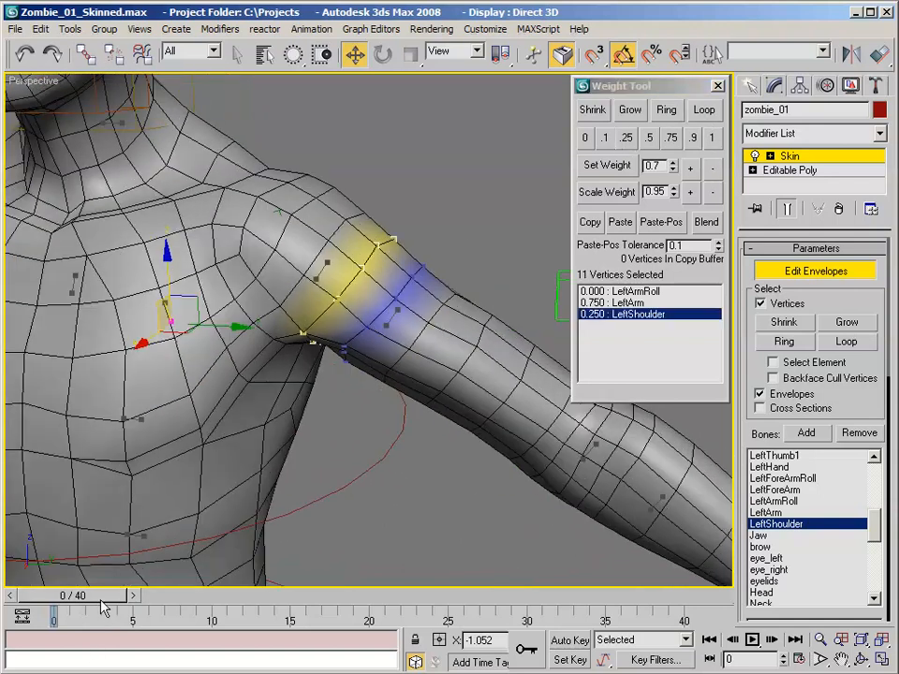
drag(103, 607, 29, 591)
key(w)
alt+middle_drag(389, 336, 364, 294)
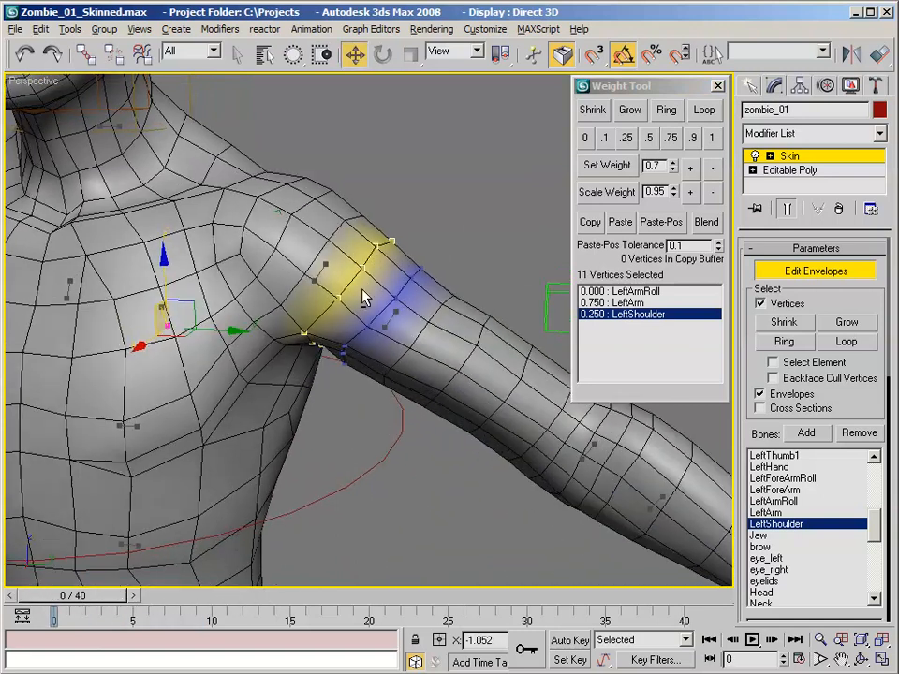
Select two front shoulder vertices just inward of the 0.25 loop and extend the selection to their loop.
click(289, 303)
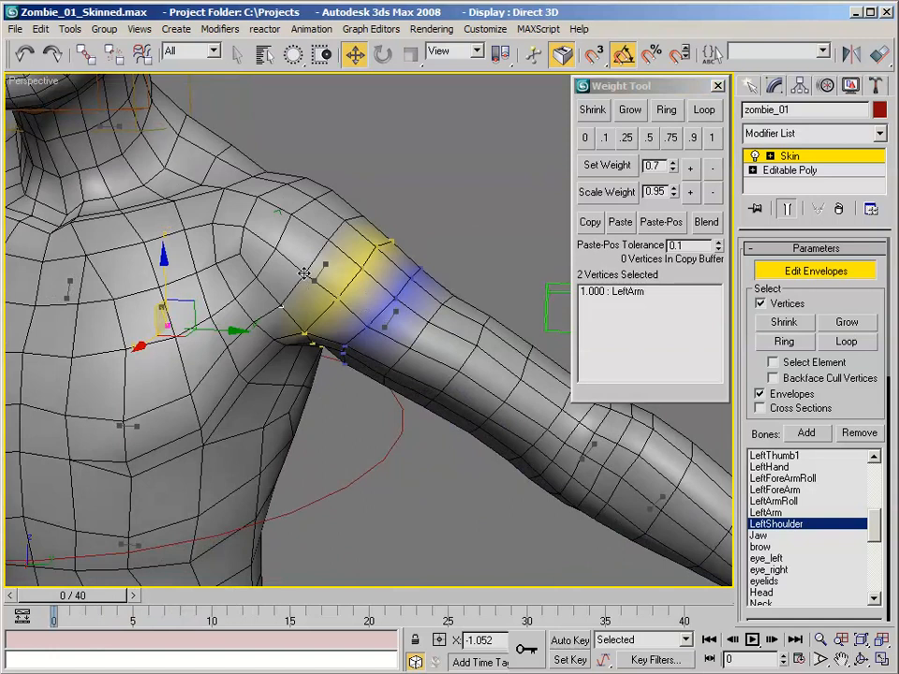
alt+middle_drag(307, 279, 394, 292)
scroll(394, 292, down, 3)
scroll(394, 292, up, 3)
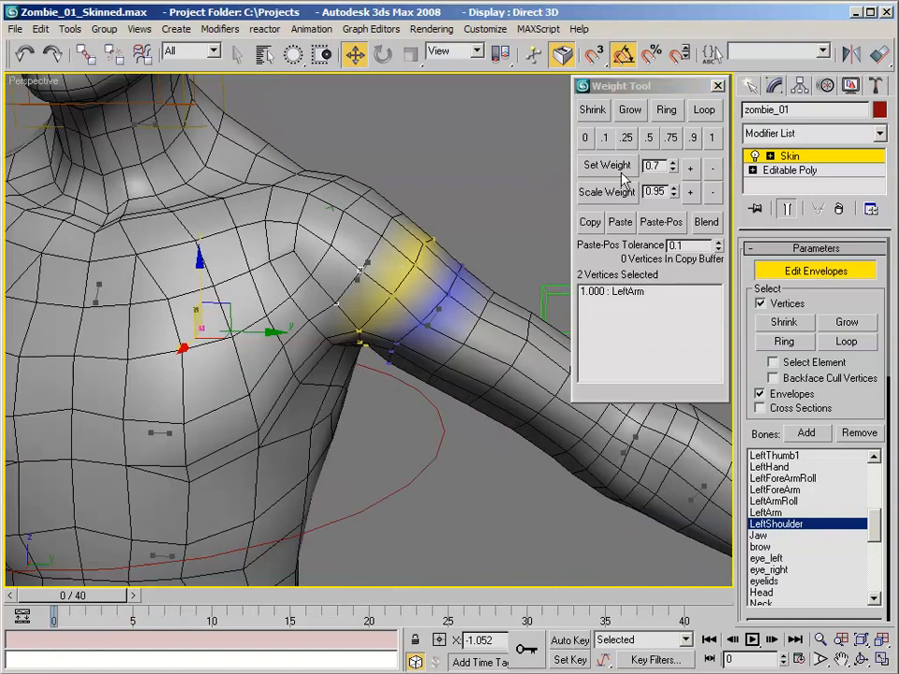
click(704, 117)
Deselect the chest, back and torso vertices from the loop selection, keeping only the nine around the left shoulder.
scroll(365, 284, down, 4)
middle_drag(395, 275, 375, 202)
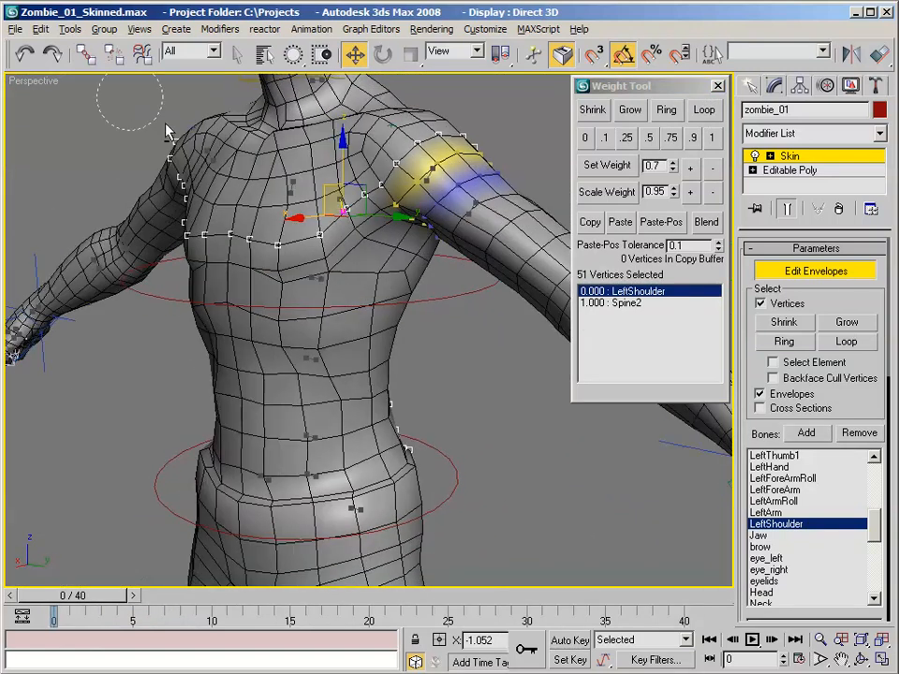
alt+drag(259, 200, 169, 125)
drag(286, 64, 292, 56)
alt+drag(345, 279, 361, 315)
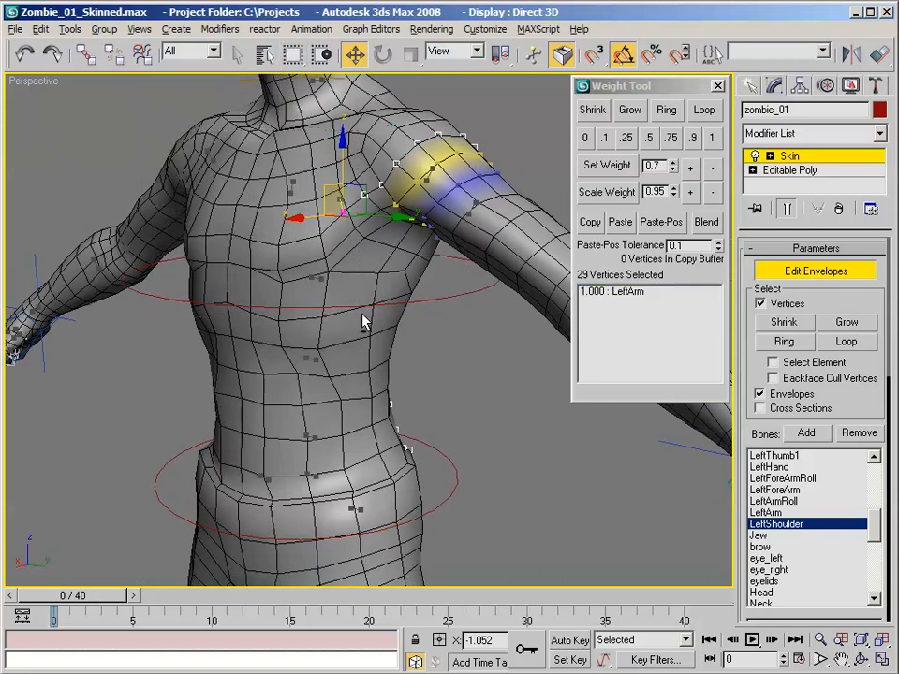
alt+middle_drag(363, 321, 303, 278)
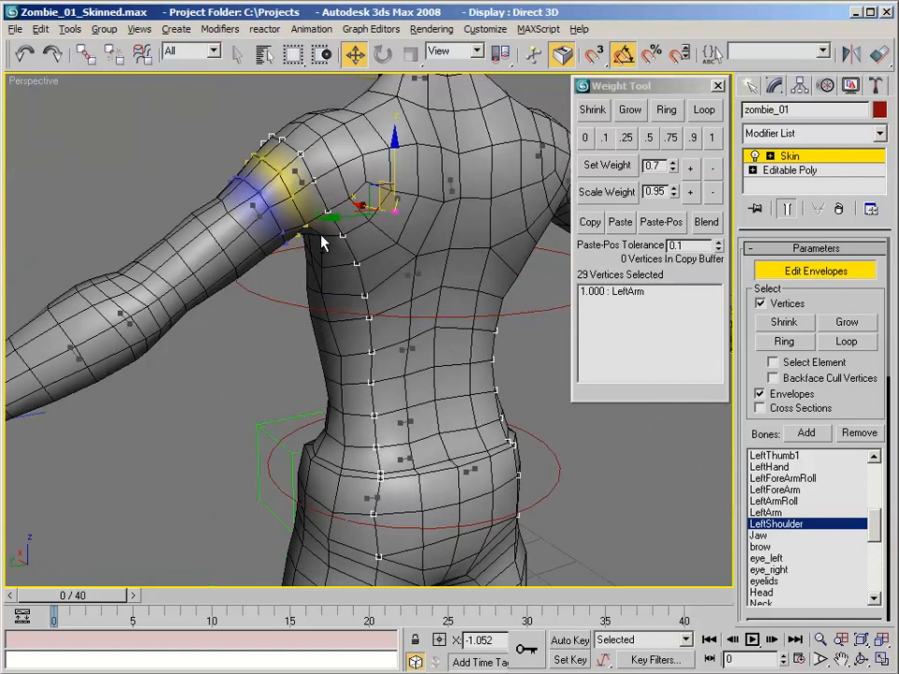
alt+drag(321, 235, 582, 629)
alt+middle_drag(398, 455, 663, 446)
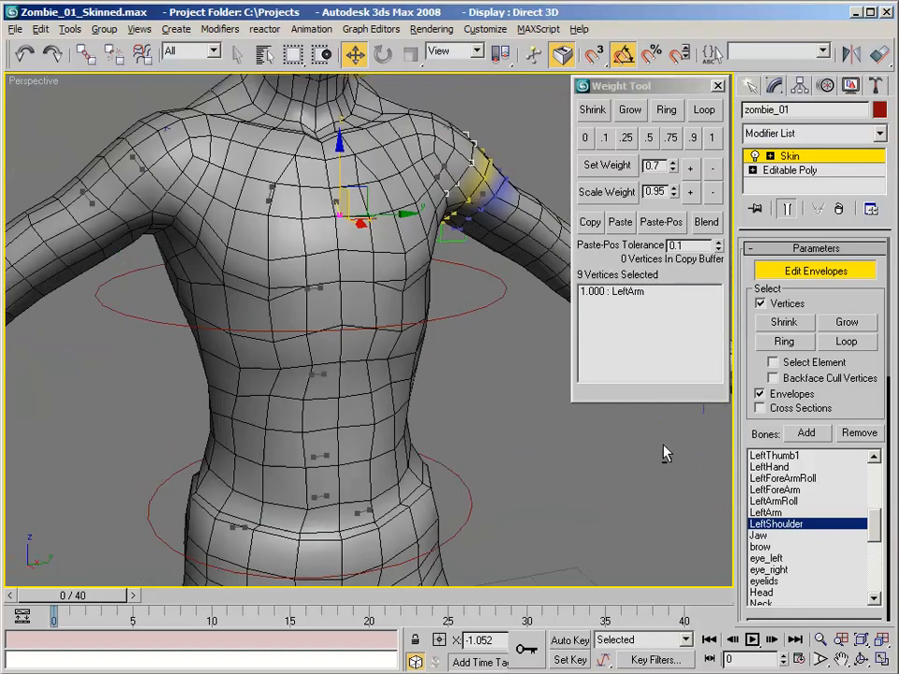
Set the LeftShoulder weight of the nine selected loop vertices to 0.5 and inspect the shoulder at frame 0.
key(z)
alt+middle_drag(515, 380, 396, 311)
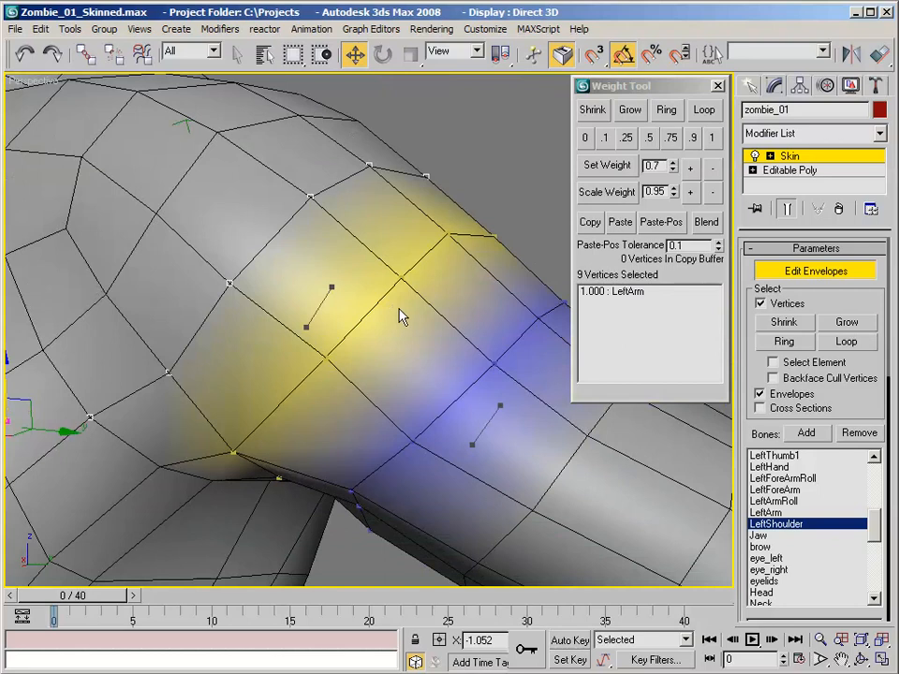
scroll(398, 315, down, 5)
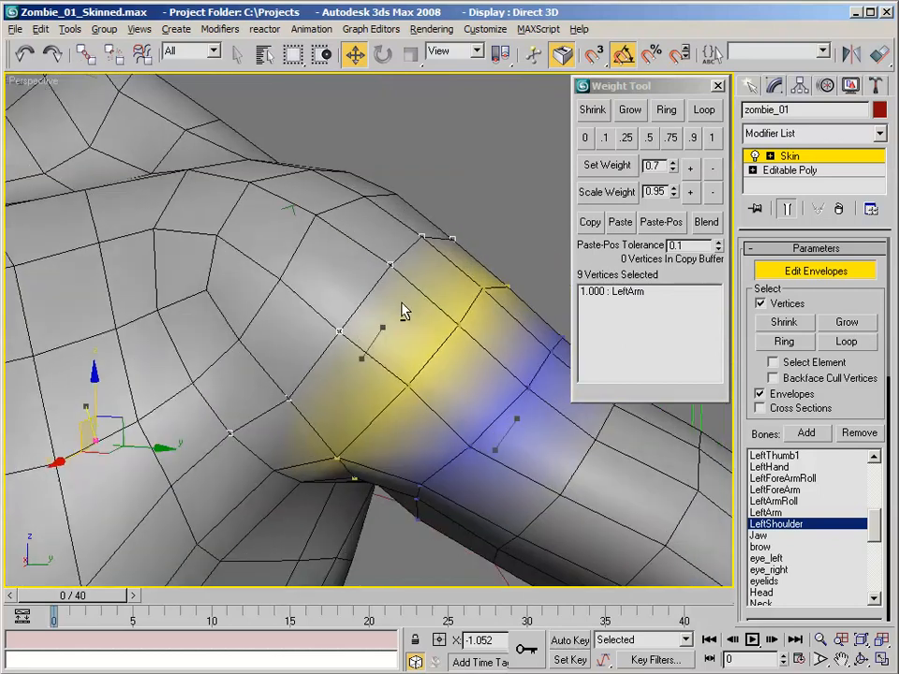
alt+middle_drag(403, 311, 510, 306)
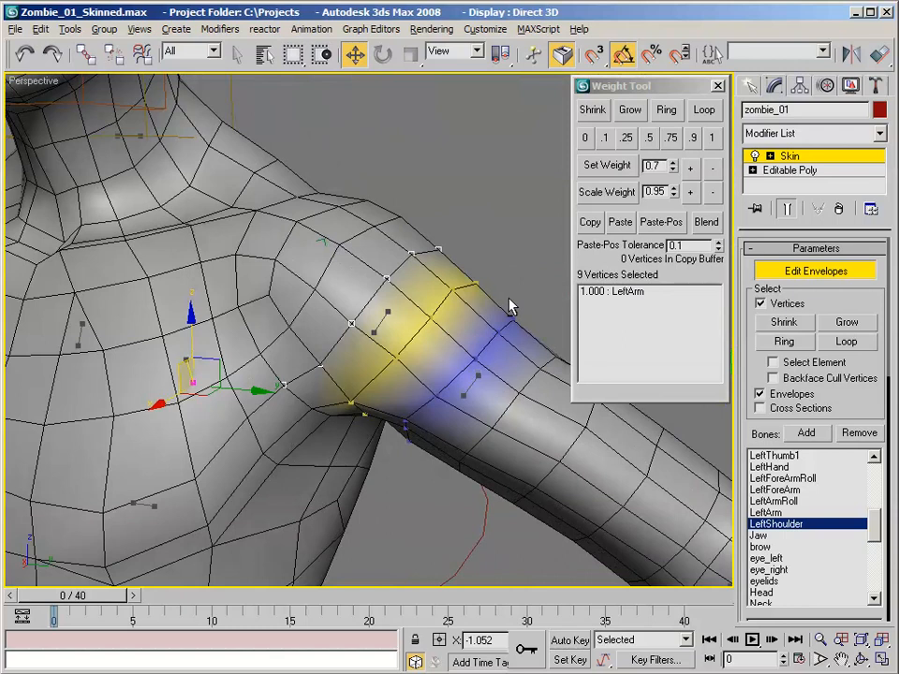
click(648, 138)
alt+middle_drag(524, 215, 431, 238)
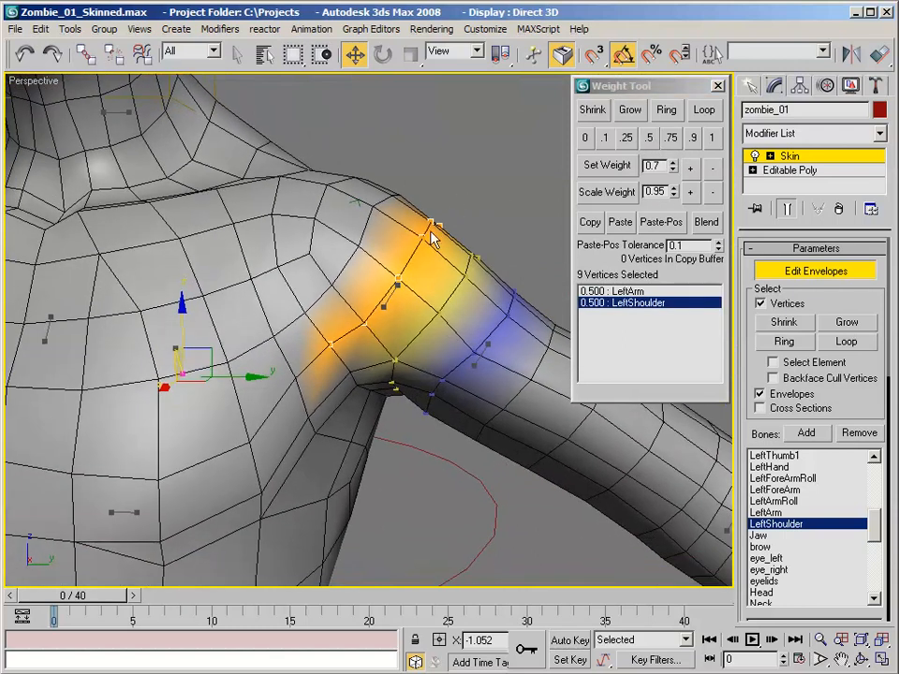
drag(87, 596, 55, 596)
key(w)
alt+middle_drag(407, 245, 356, 287)
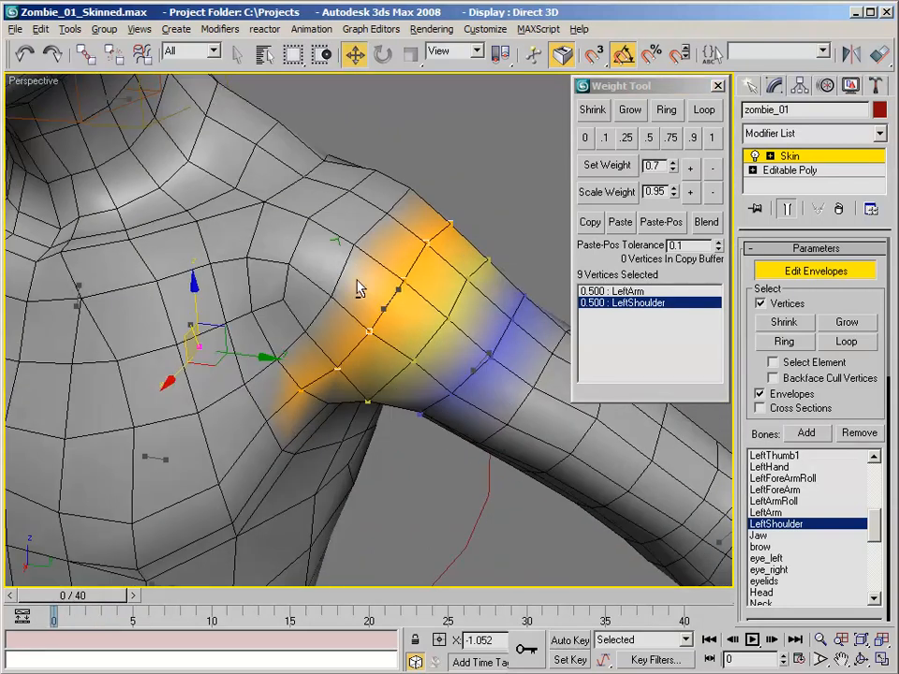
Select the 16 shoulder cap vertices inward of the 0.5 loop, front to back, and set their LeftShoulder weight to 0.75.
click(307, 331)
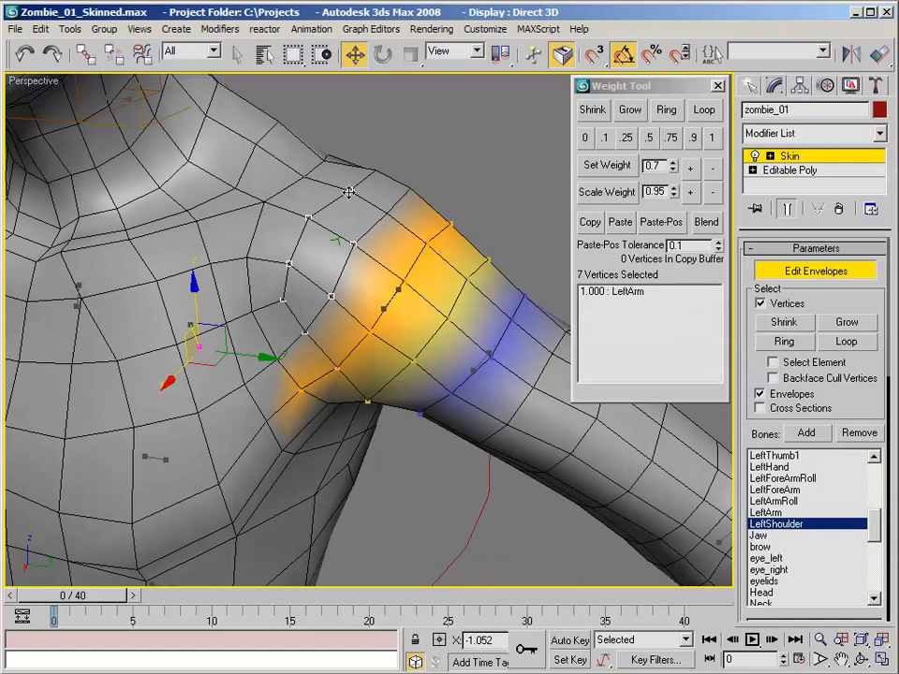
ctrl+click(378, 171)
alt+middle_drag(377, 173, 272, 207)
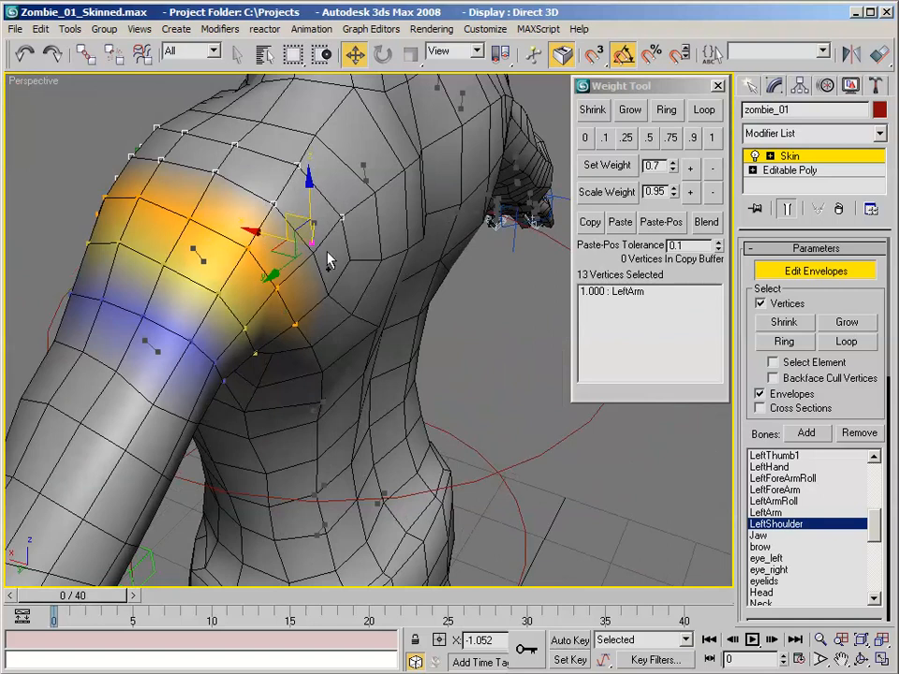
ctrl+click(328, 291)
click(673, 138)
Scrub the animation to frame 19 and back to frame 16, inspecting how the left shoulder deforms.
alt+middle_drag(553, 188, 418, 213)
drag(93, 597, 370, 582)
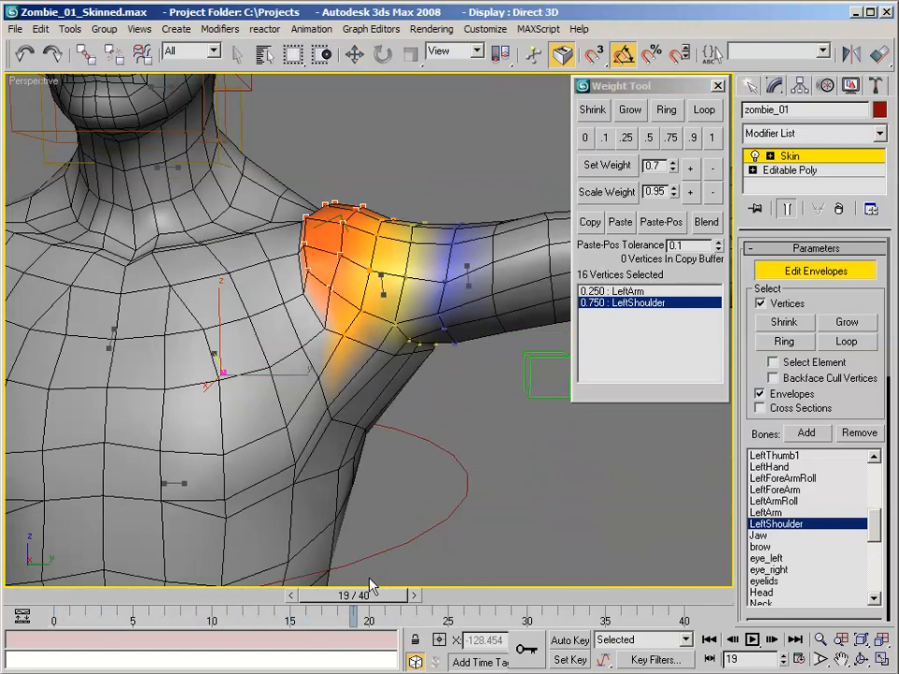
key(w)
alt+middle_drag(328, 402, 386, 397)
alt+middle_drag(449, 200, 400, 444)
drag(362, 593, 311, 595)
alt+middle_drag(407, 214, 356, 208)
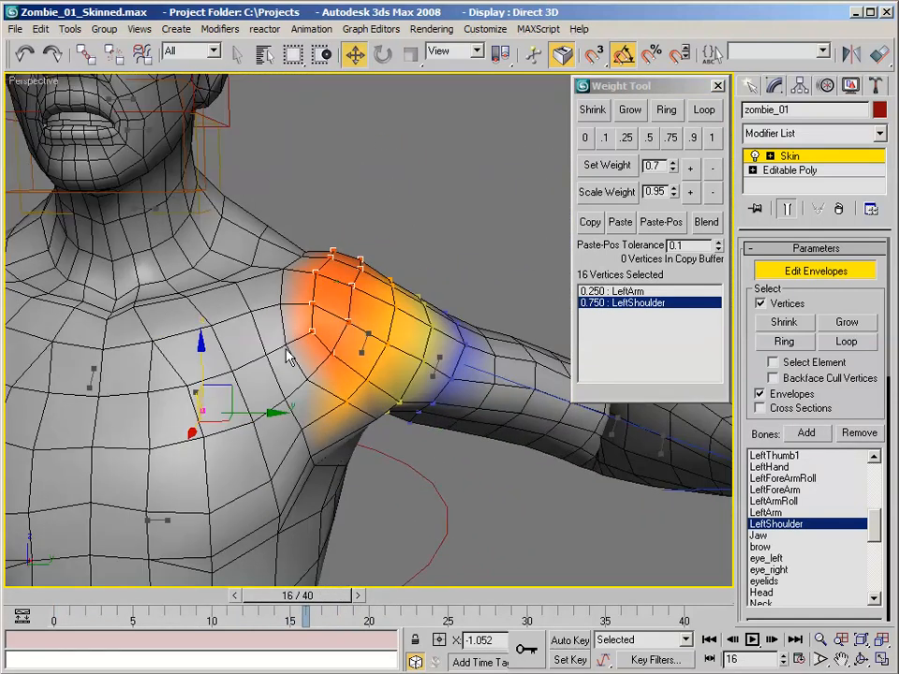
Select the complete vertex loop where the left shoulder meets the chest and set its LeftShoulder weight to 0.5.
click(281, 307)
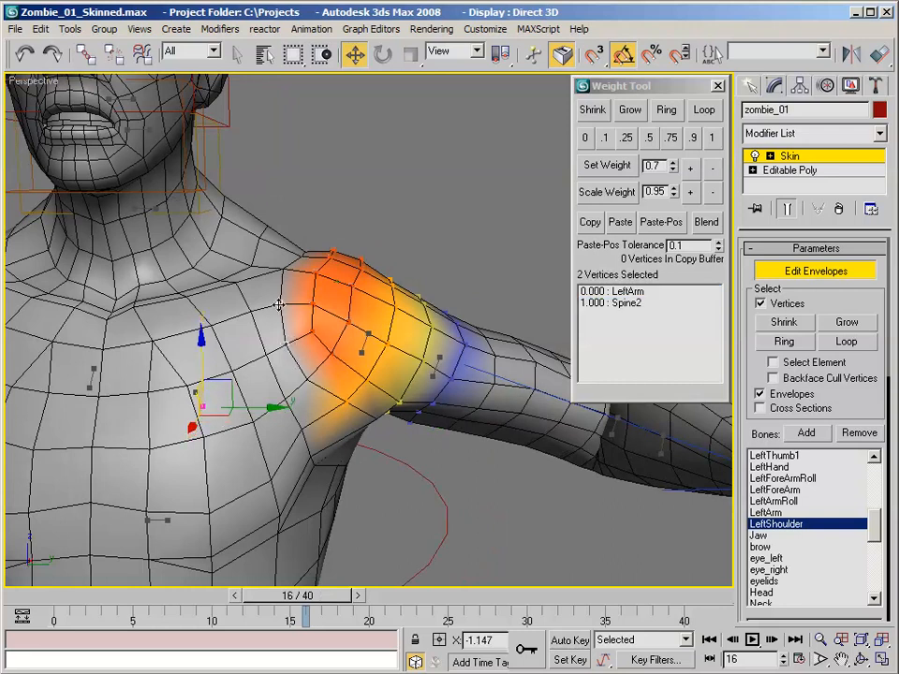
click(704, 110)
alt+middle_drag(505, 139, 445, 167)
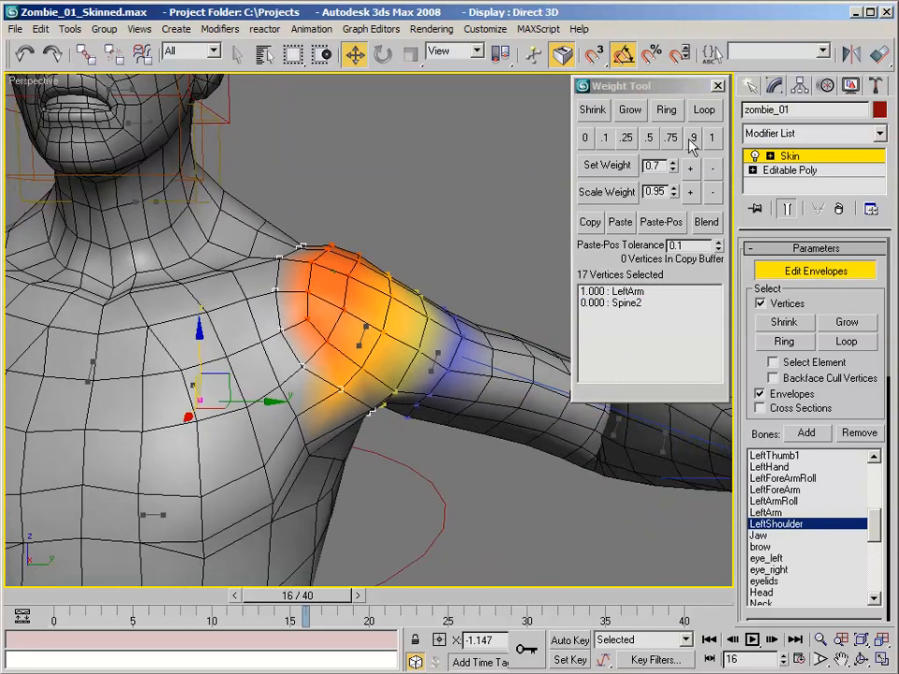
click(649, 137)
alt+middle_drag(503, 194, 442, 218)
alt+middle_drag(342, 372, 292, 263)
Select the six vertices between the collarbone, neck base and upper back, and set their LeftShoulder weight to 0.25.
alt+middle_drag(294, 265, 209, 213)
click(202, 305)
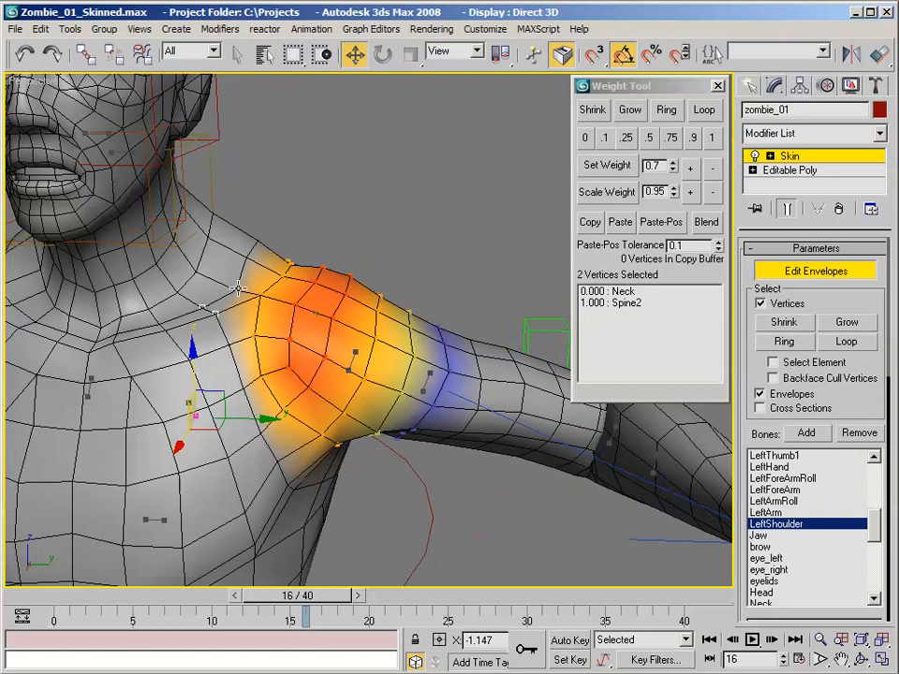
ctrl+click(261, 242)
alt+middle_drag(453, 195, 195, 200)
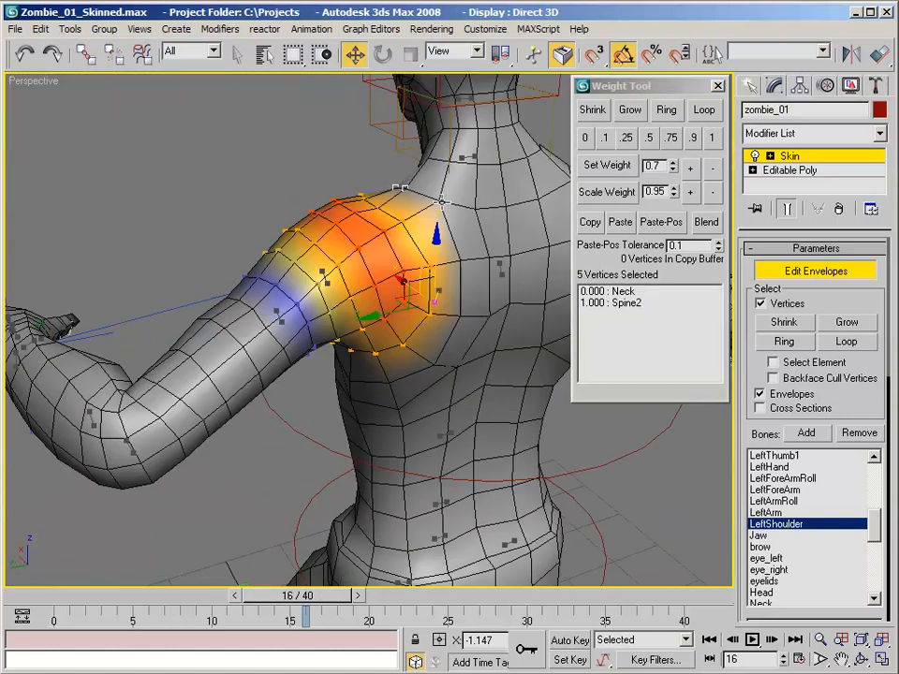
click(626, 138)
alt+middle_drag(506, 178, 301, 226)
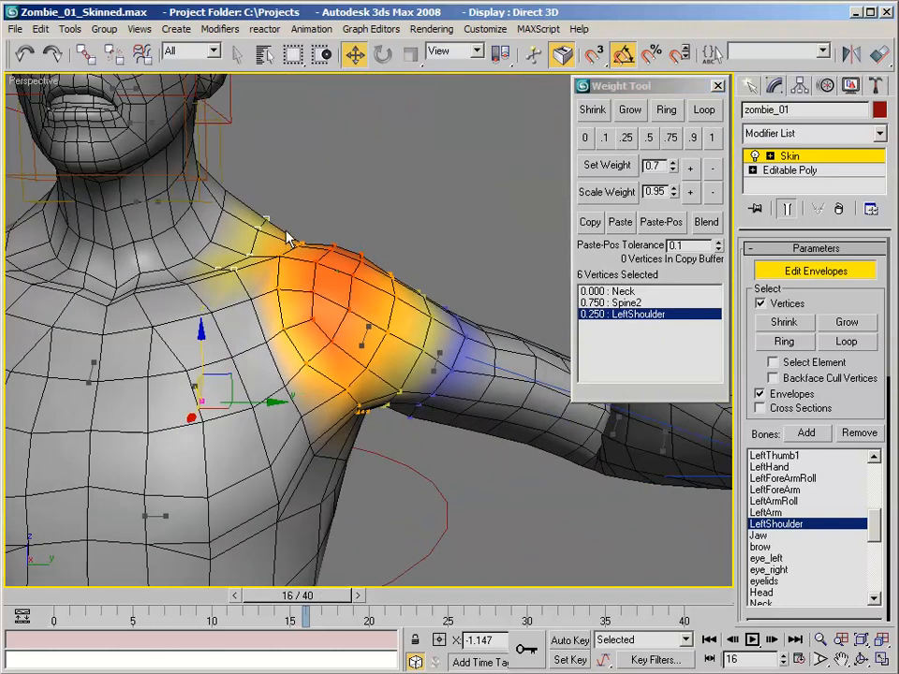
Scrub the animation between frames 17 and 13, ending at frame 14, and check the weights and deformation on top of the left shoulder.
drag(315, 601, 352, 542)
key(w)
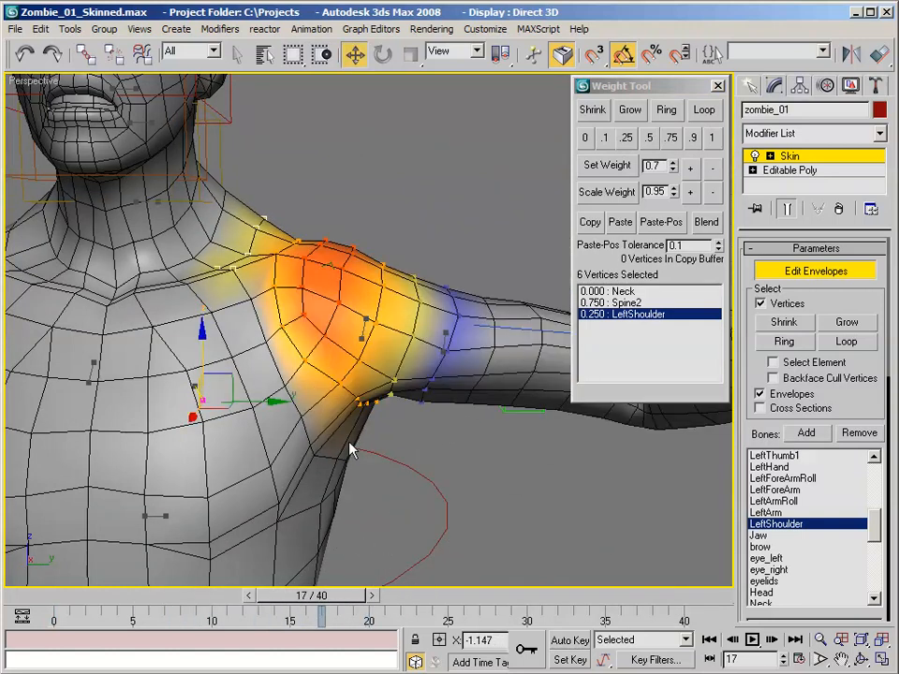
click(331, 235)
click(324, 239)
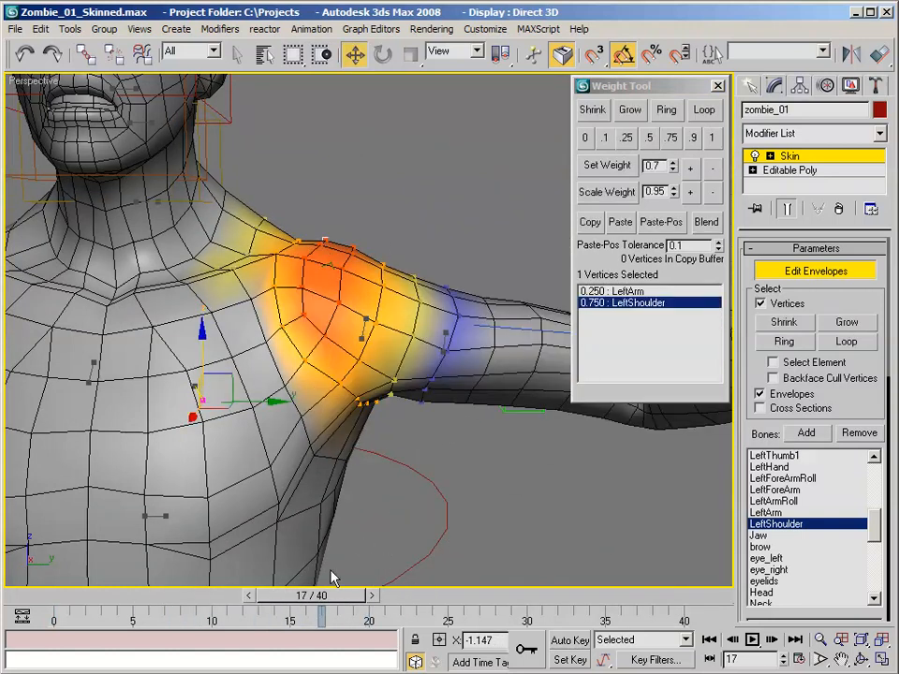
drag(330, 578, 275, 587)
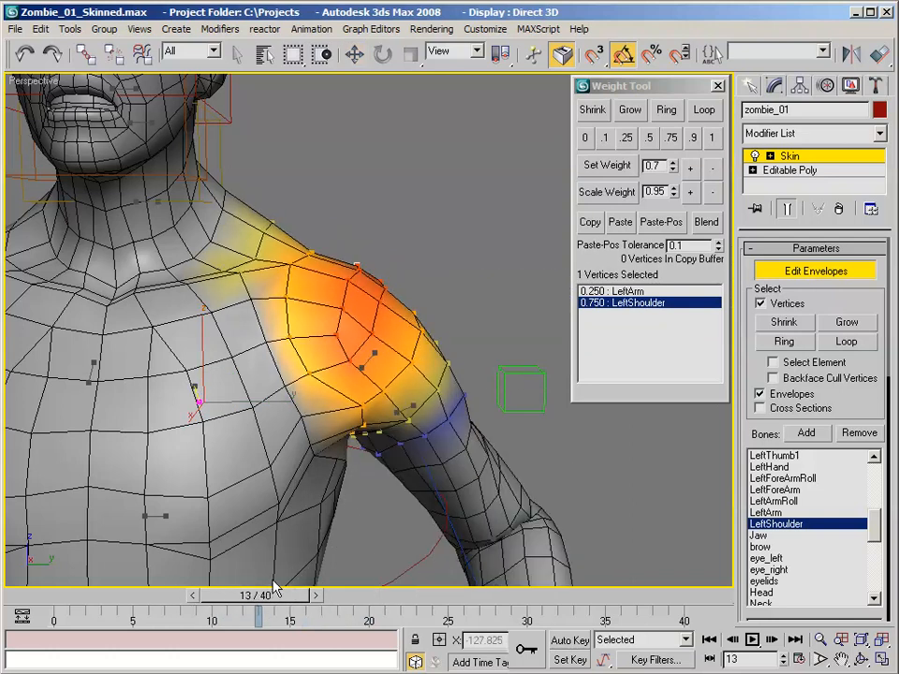
key(w)
alt+middle_drag(281, 496, 292, 393)
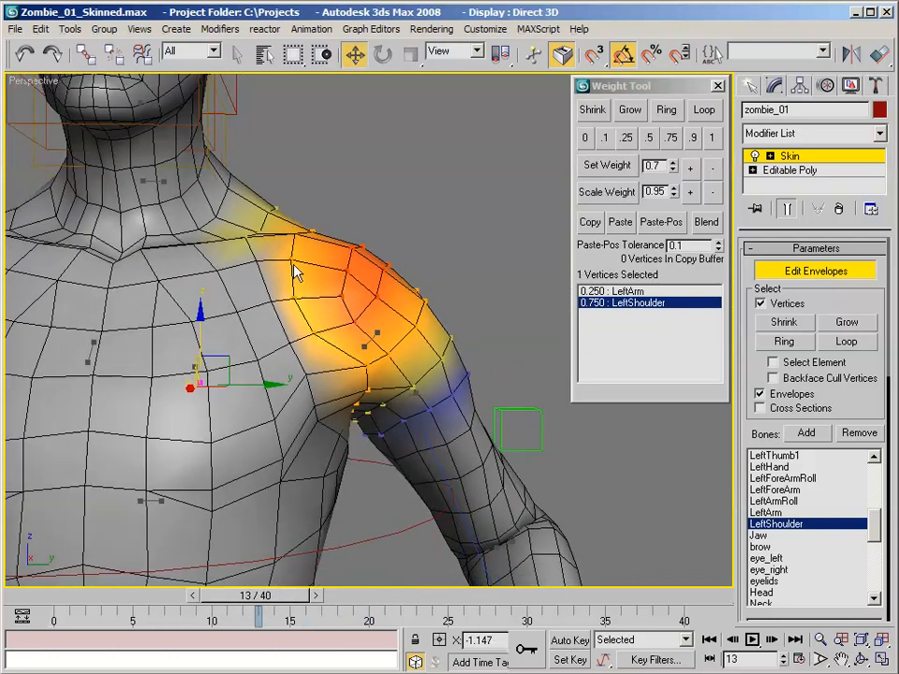
drag(284, 609, 304, 592)
Select the eight inner shoulder cap vertices from front to back and set their weight to 0.25 for the Spine2 bone.
alt+middle_drag(404, 266, 398, 271)
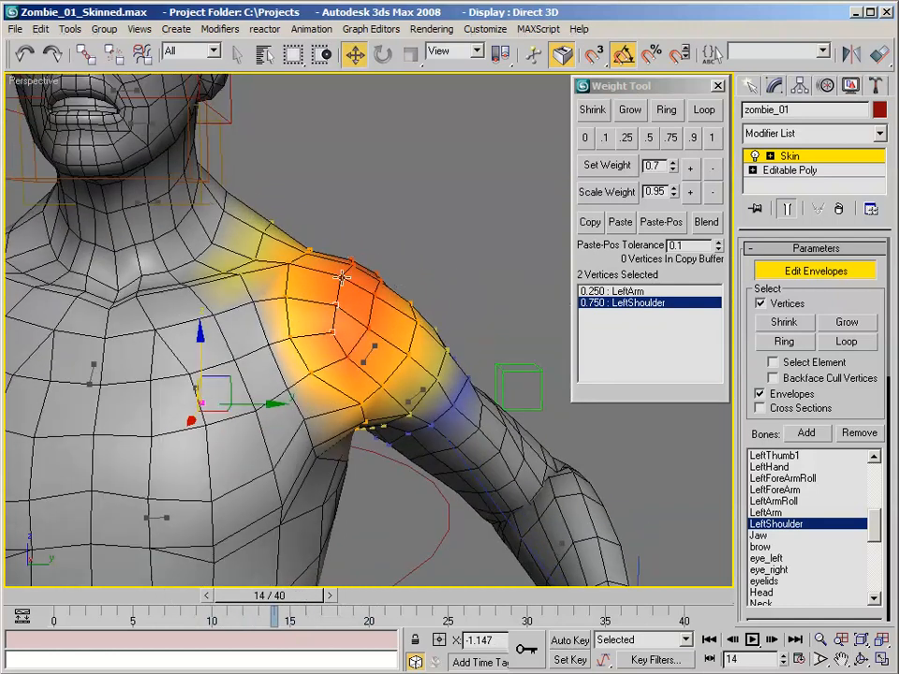
alt+middle_drag(351, 258, 259, 278)
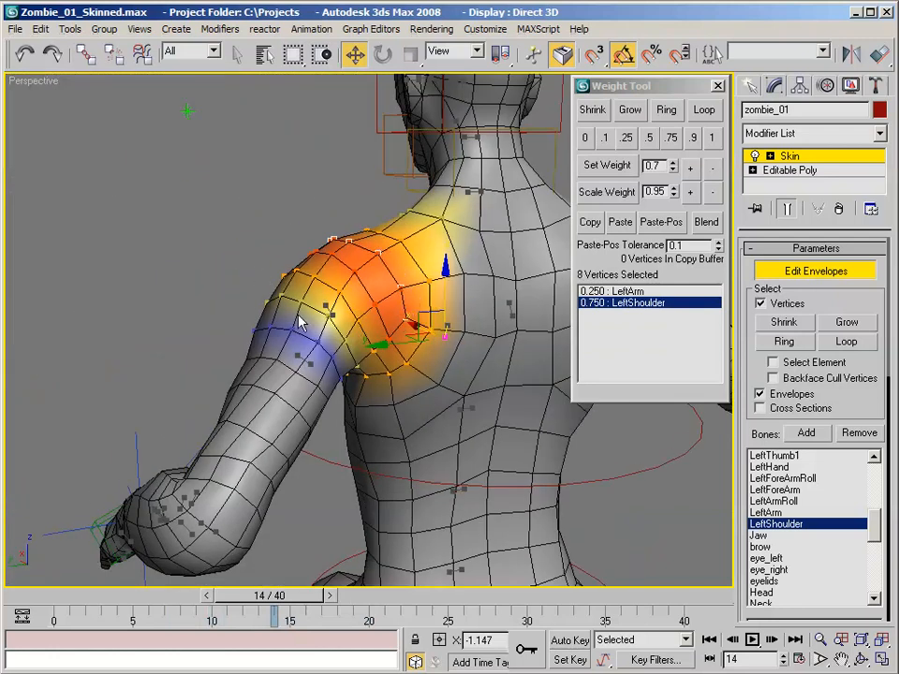
alt+middle_drag(300, 322, 386, 271)
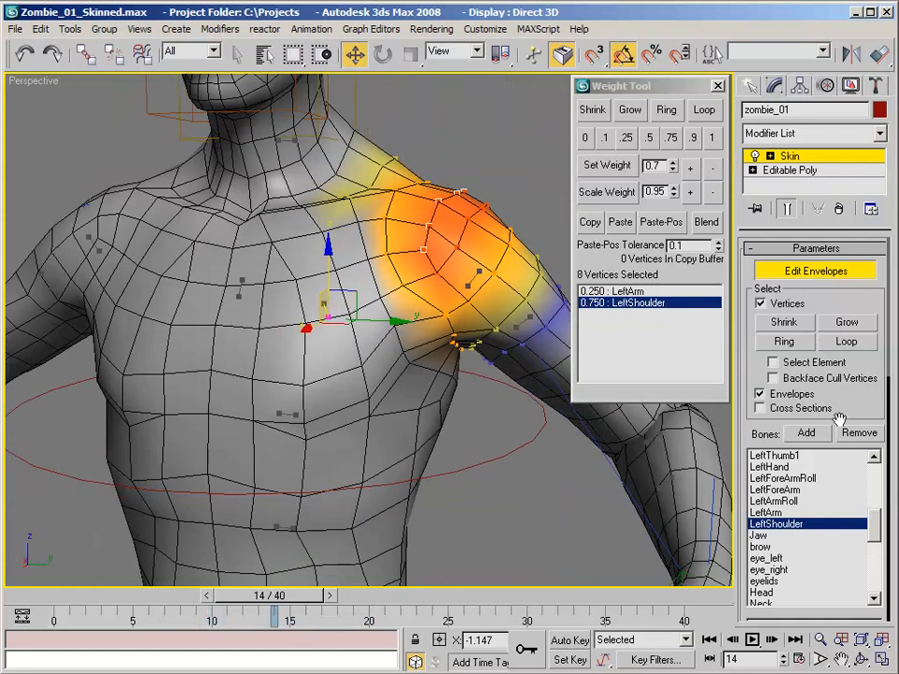
scroll(852, 412, down, 2)
drag(874, 468, 873, 535)
click(784, 508)
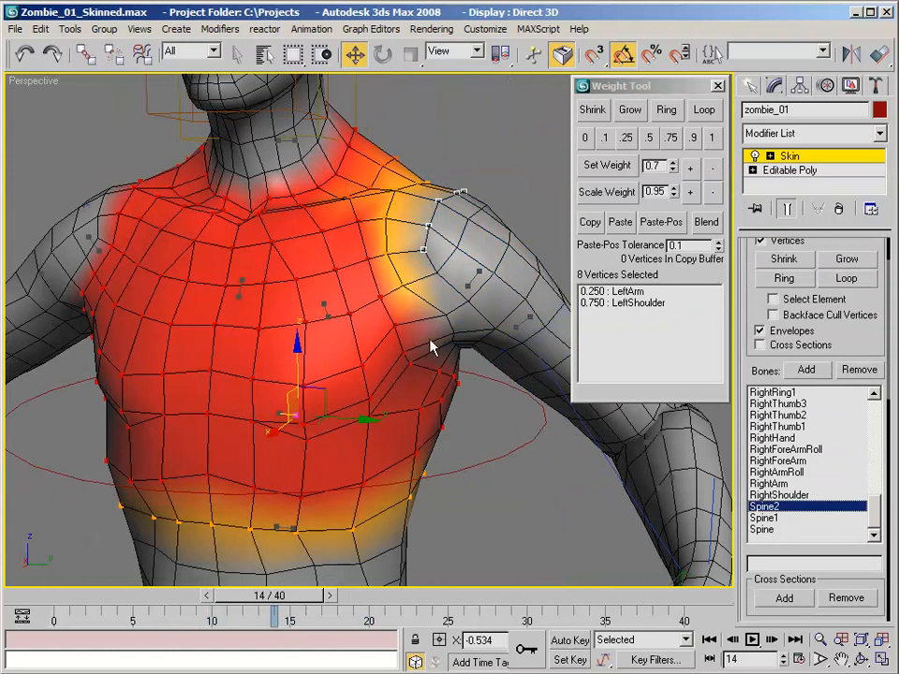
alt+middle_drag(432, 346, 434, 257)
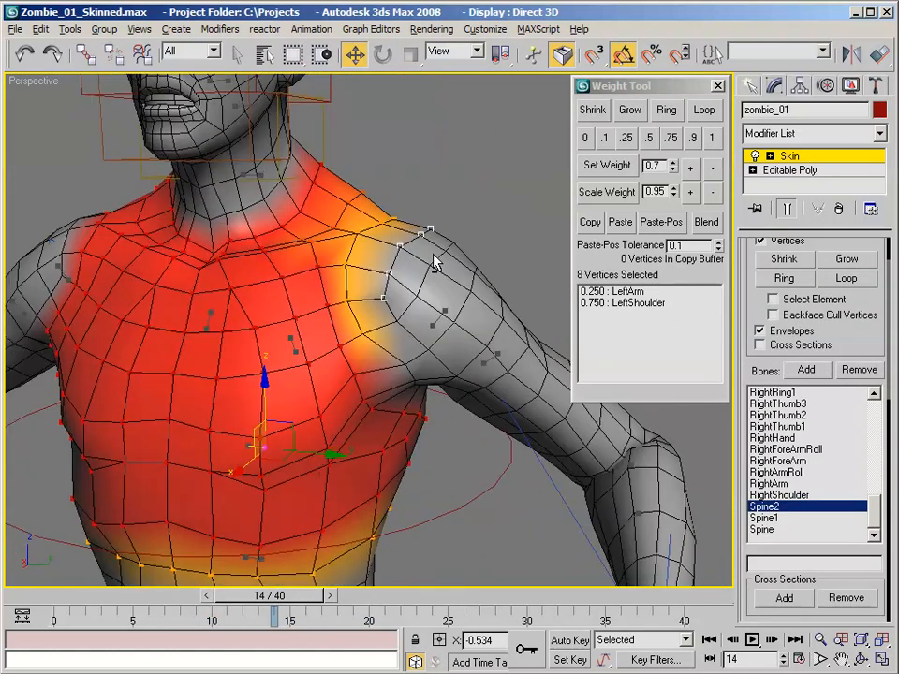
click(630, 141)
Raise the eight vertices' Spine2 weight to 0.3, comparing the shoulder's deformation at frames 20 and 16.
alt+middle_drag(508, 194, 446, 309)
drag(270, 596, 366, 576)
key(w)
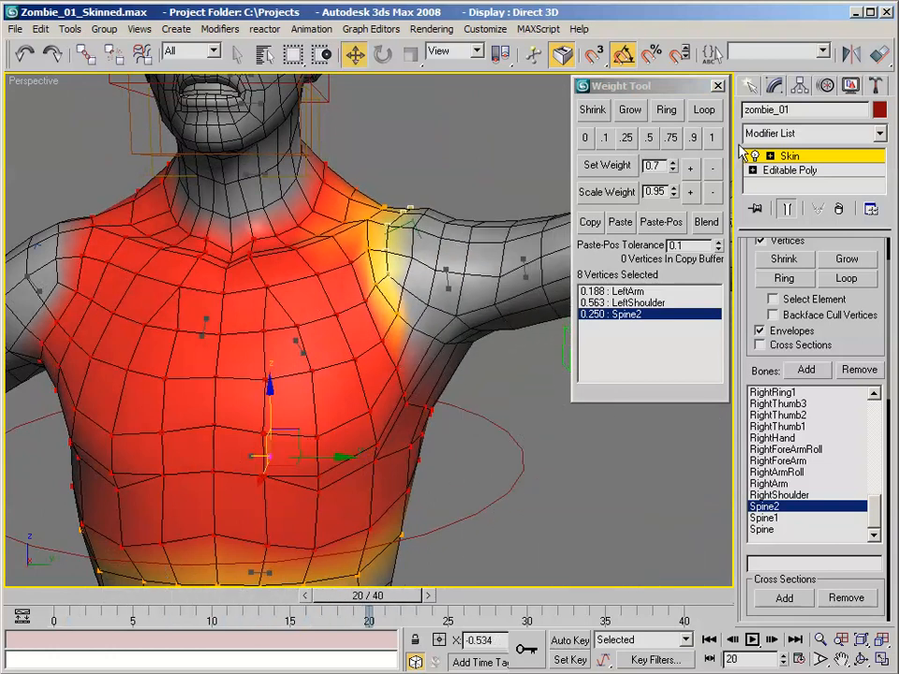
click(692, 169)
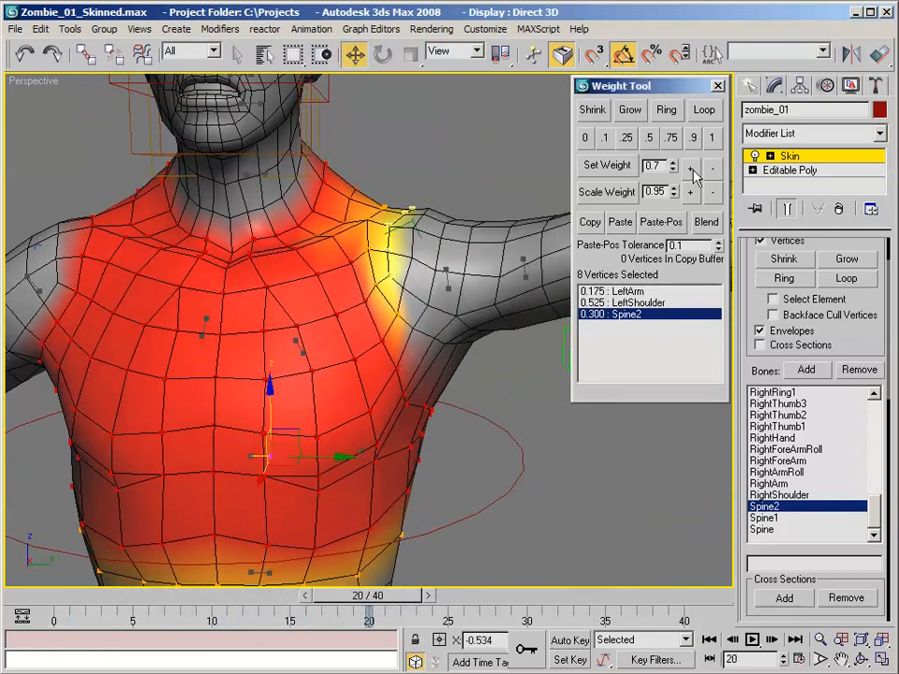
mouse_move(393, 595)
mouse_down()
mouse_move(249, 553)
mouse_move(263, 537)
mouse_move(371, 538)
mouse_move(335, 538)
mouse_up()
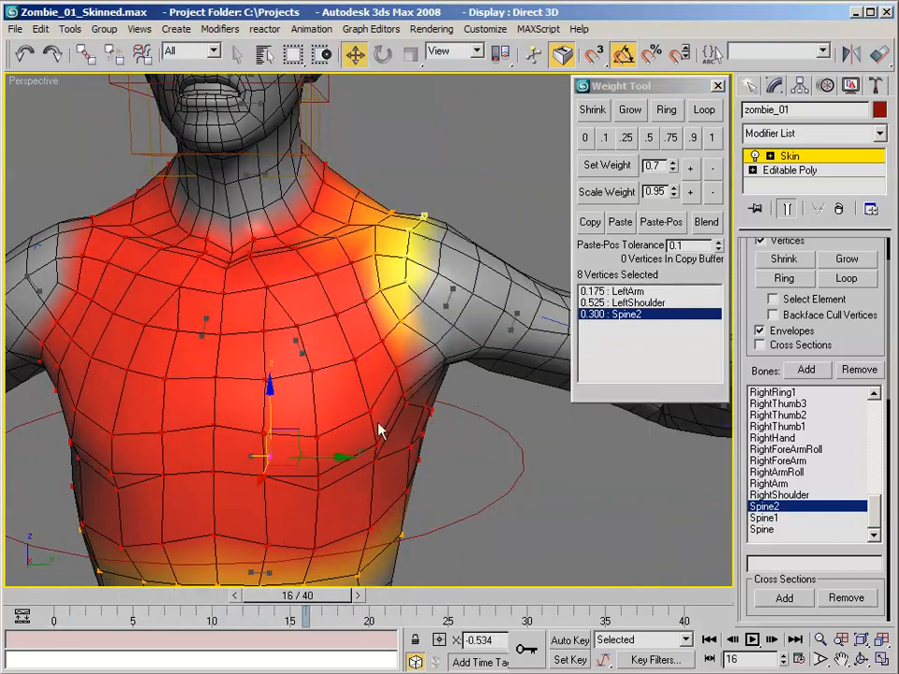
Select the eight vertices of the next loop outward on the shoulder cap and set their Spine2 weight to 0.25.
click(444, 278)
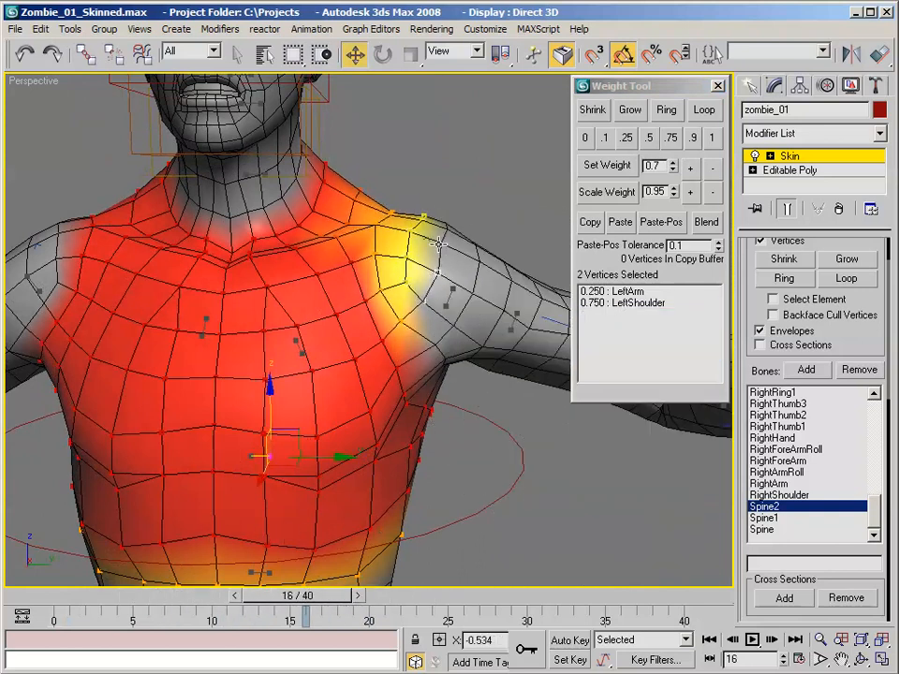
alt+middle_drag(449, 232, 287, 242)
ctrl+click(307, 241)
ctrl+click(319, 279)
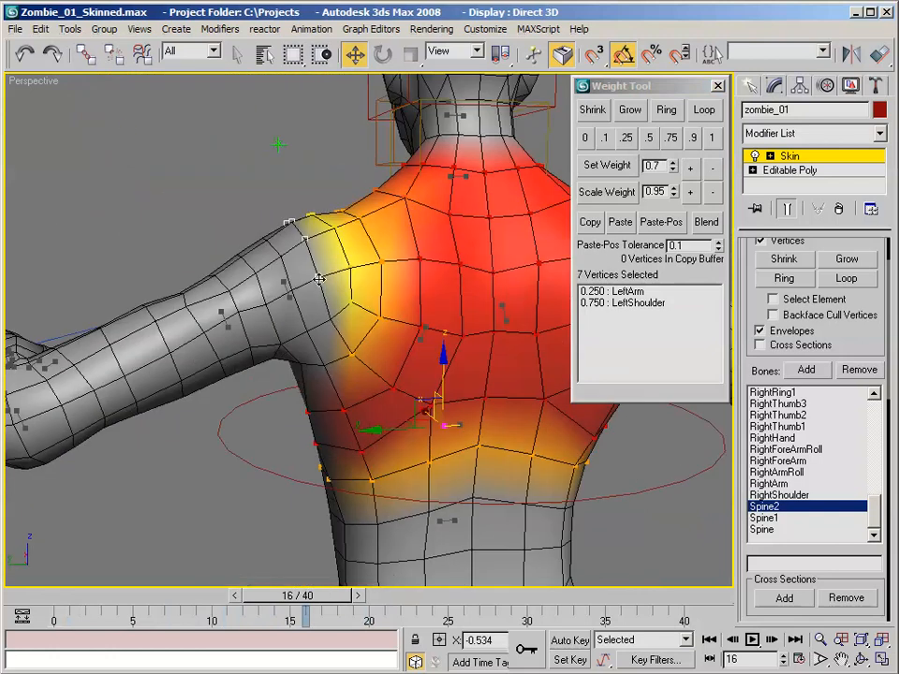
click(627, 138)
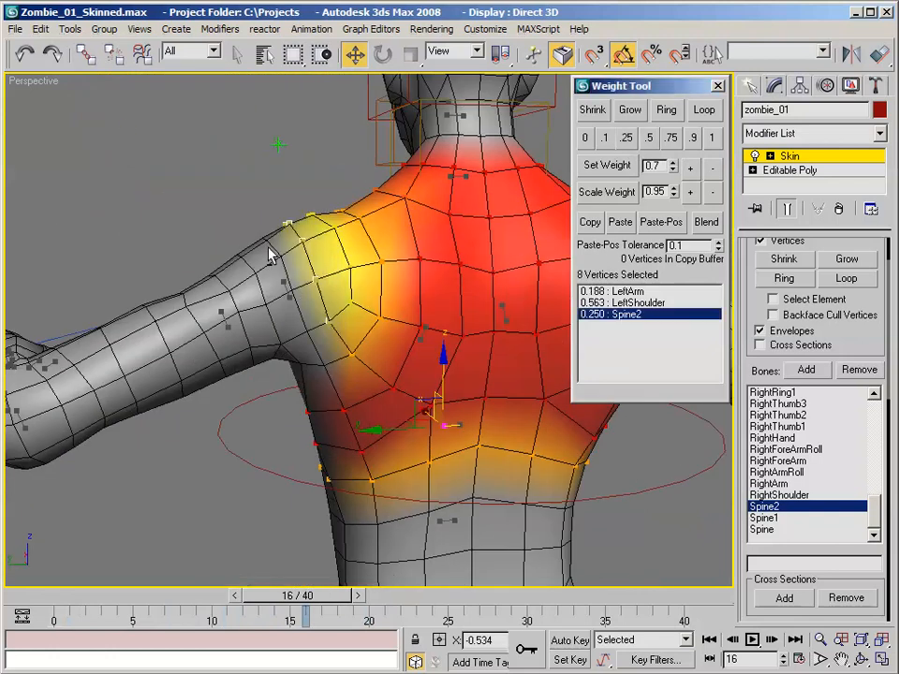
Scrub the animation to frame 17 and inspect the raised left shoulder with its new Spine2 weights.
alt+middle_drag(562, 244, 541, 253)
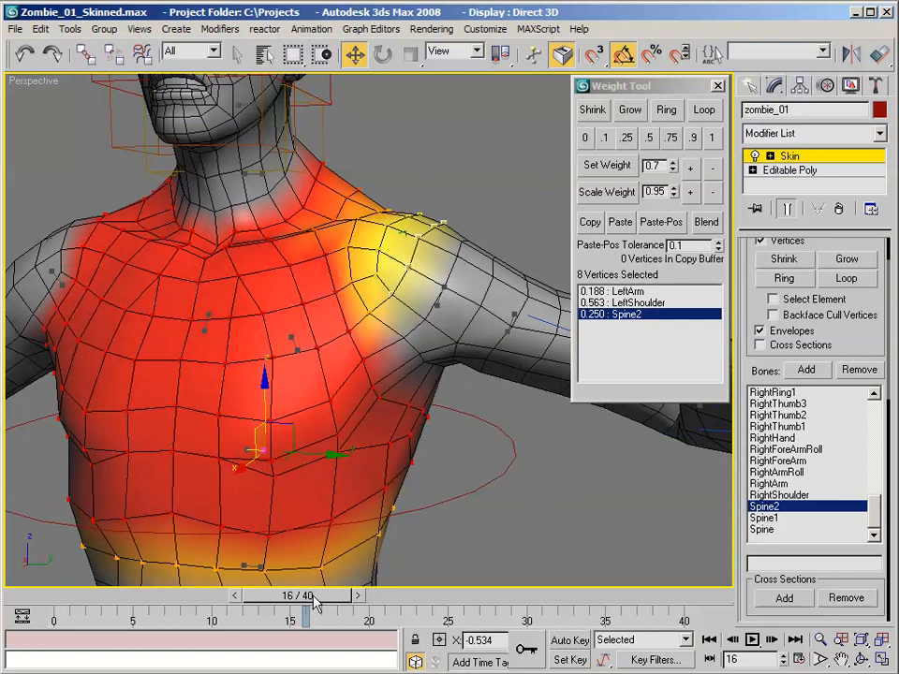
drag(316, 604, 336, 551)
key(w)
scroll(355, 495, down, 2)
alt+middle_drag(366, 482, 390, 387)
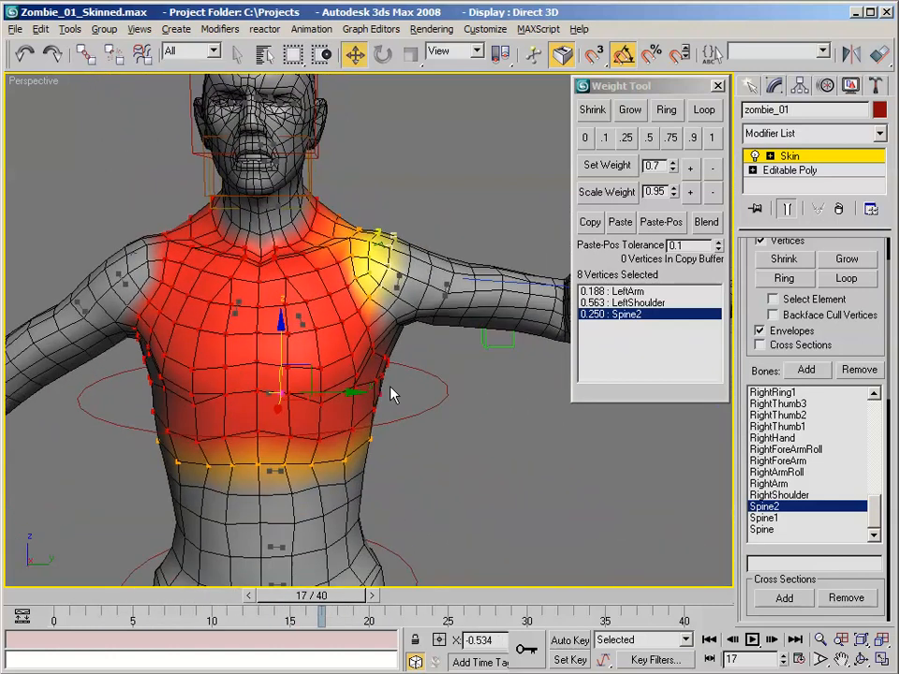
Scrub the animation to frame 20 and examine the deformation of the raised left shoulder.
scroll(391, 393, up, 2)
drag(347, 604, 426, 587)
alt+middle_drag(487, 360, 315, 304)
scroll(341, 346, down, 3)
scroll(351, 323, up, 4)
drag(377, 592, 369, 593)
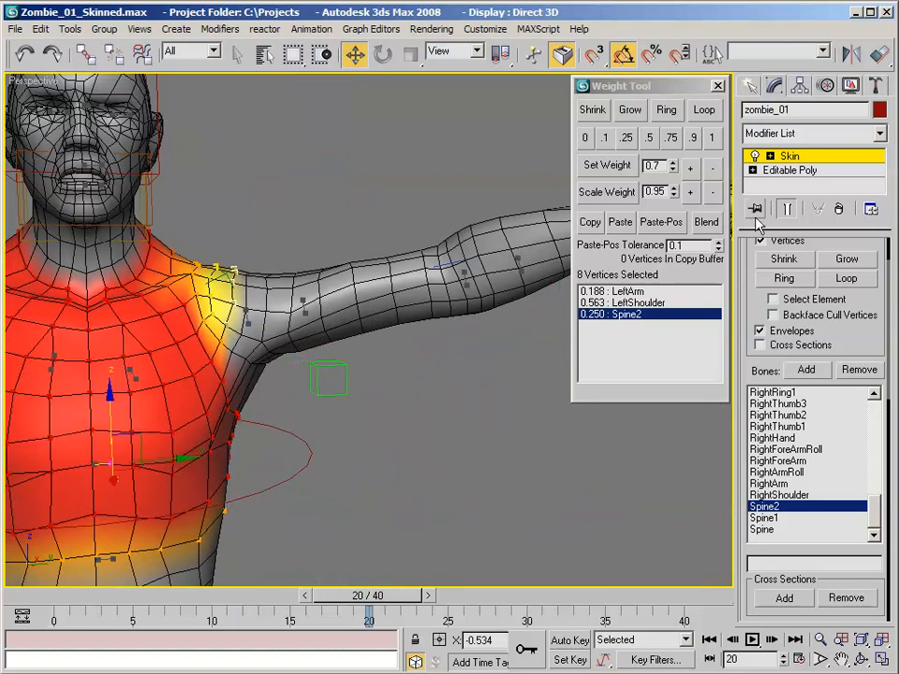
Leave envelope editing, select the left clavicle control CTL_left_clavicle and turn on Auto Key at frame 20.
scroll(811, 255, up, 3)
click(815, 269)
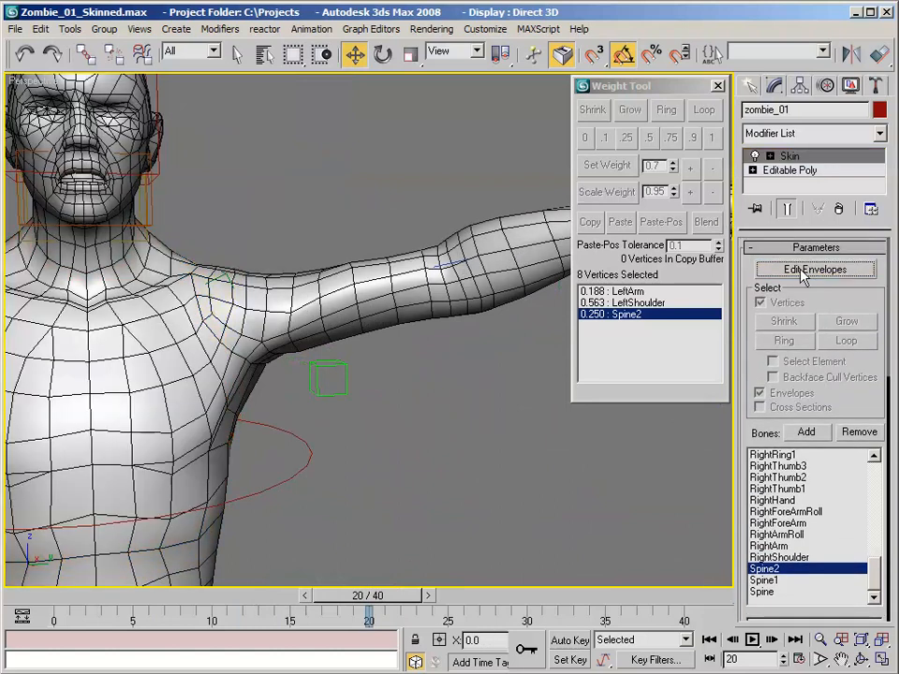
click(502, 418)
alt+middle_drag(259, 271, 281, 250)
click(230, 259)
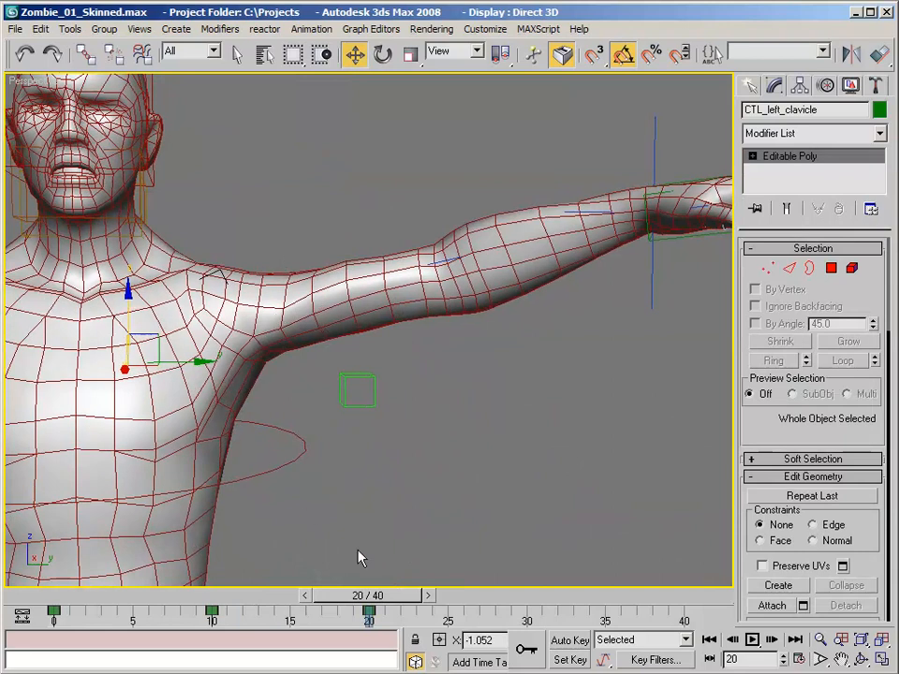
click(569, 641)
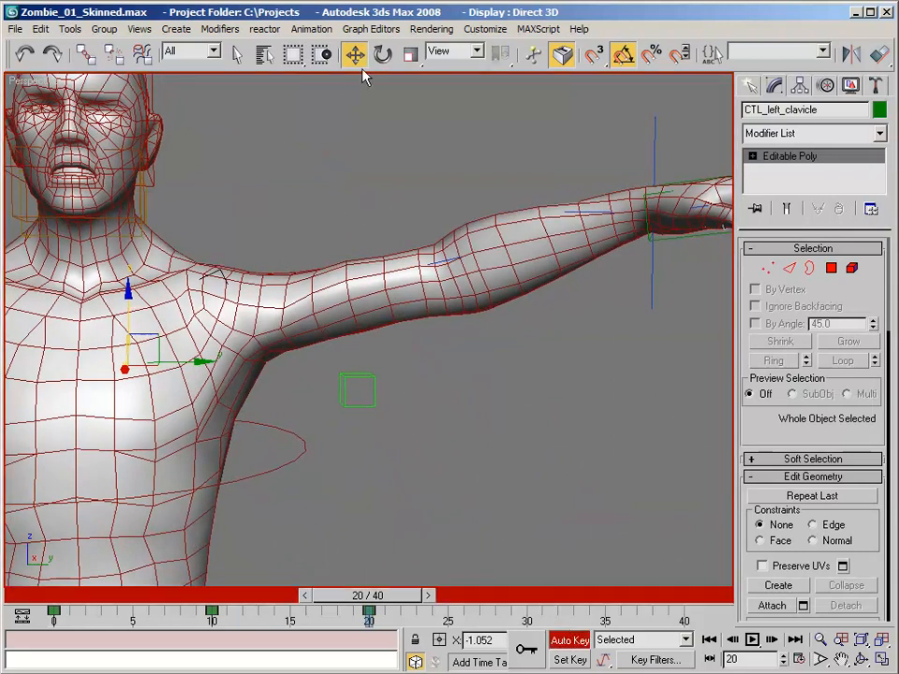
Rotate the left clavicle control in local coordinates to lift the shoulder at frame 20, and turn off Auto Key.
key(e)
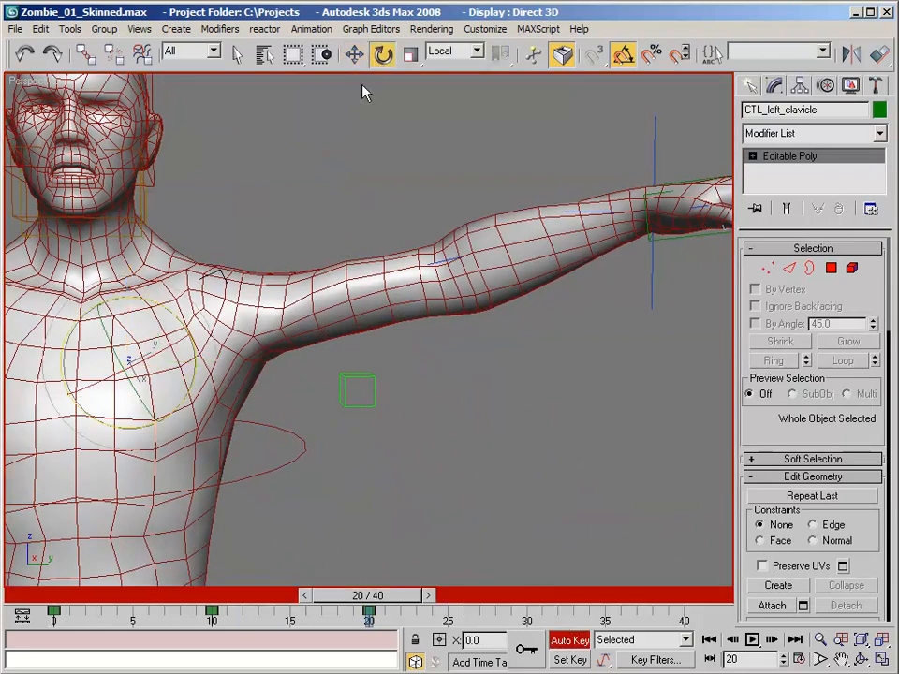
click(477, 53)
click(442, 111)
alt+middle_drag(441, 124, 374, 173)
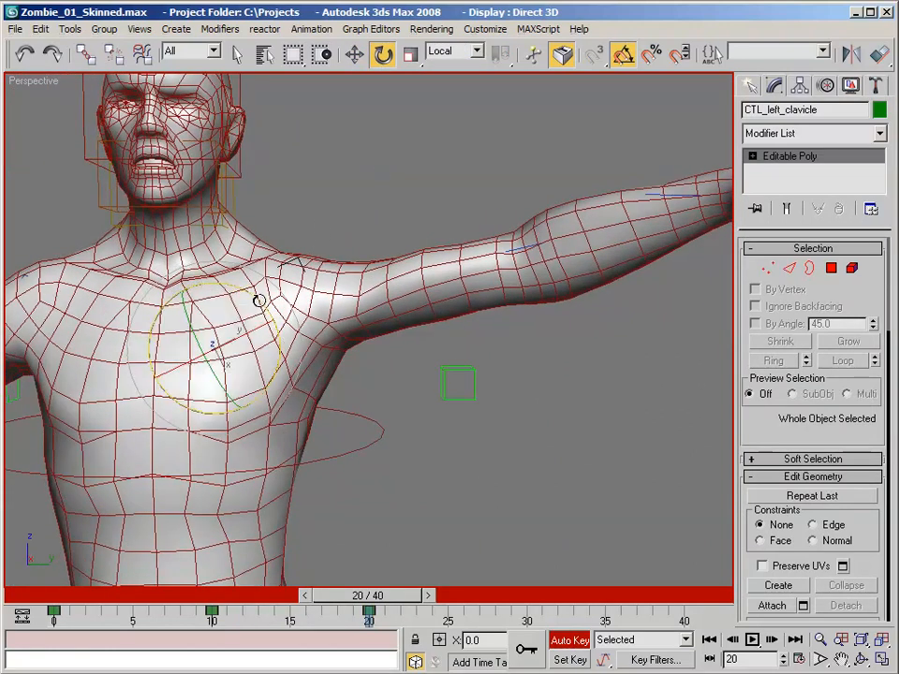
mouse_move(258, 301)
alt+middle_down()
mouse_move(248, 345)
mouse_move(248, 305)
alt+middle_up()
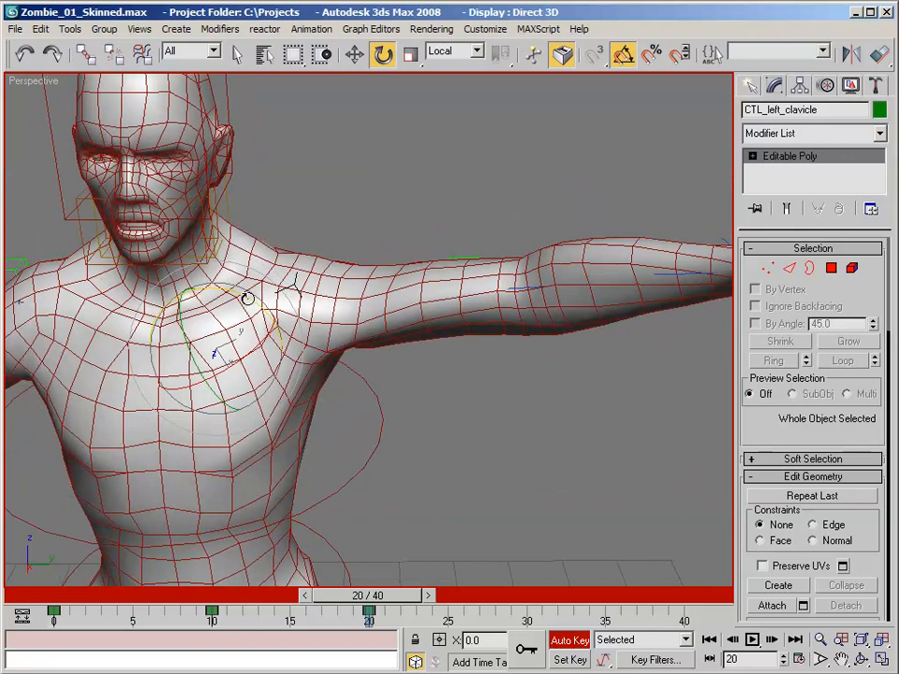
drag(246, 292, 236, 287)
alt+middle_drag(236, 288, 254, 251)
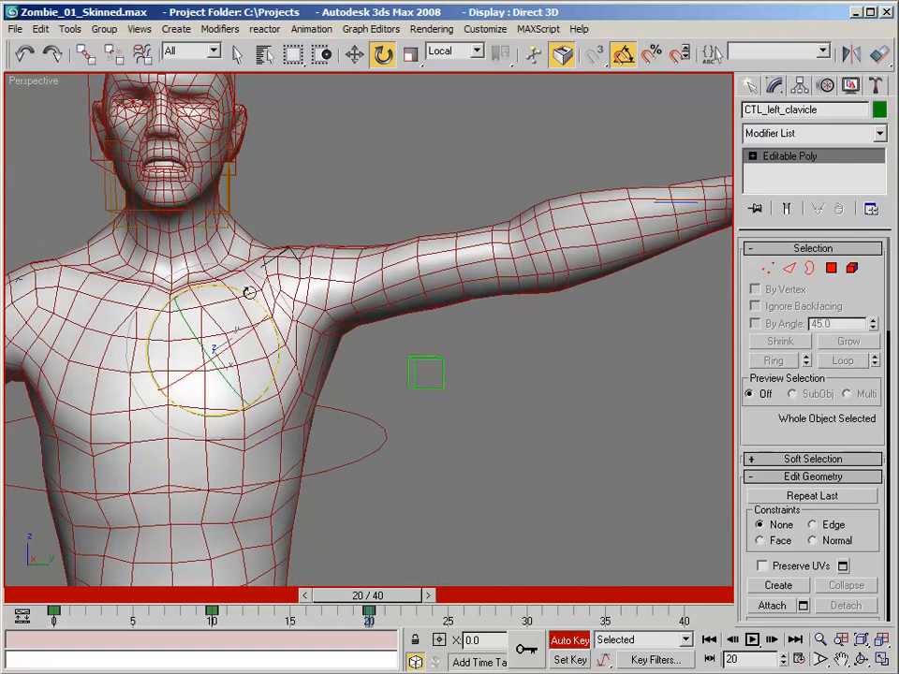
drag(249, 292, 277, 279)
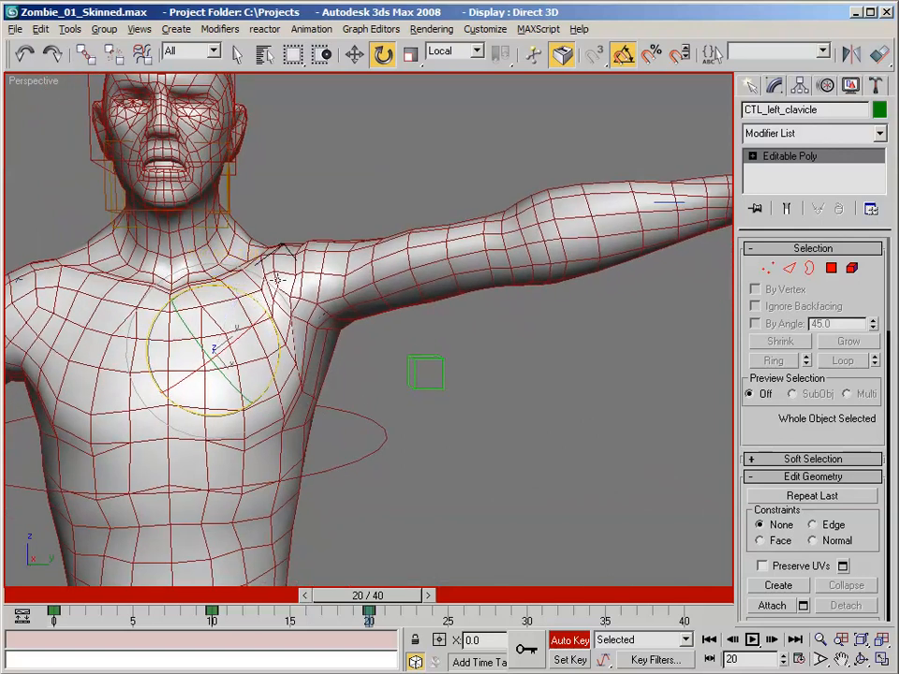
alt+middle_drag(277, 279, 340, 270)
scroll(295, 286, up, 4)
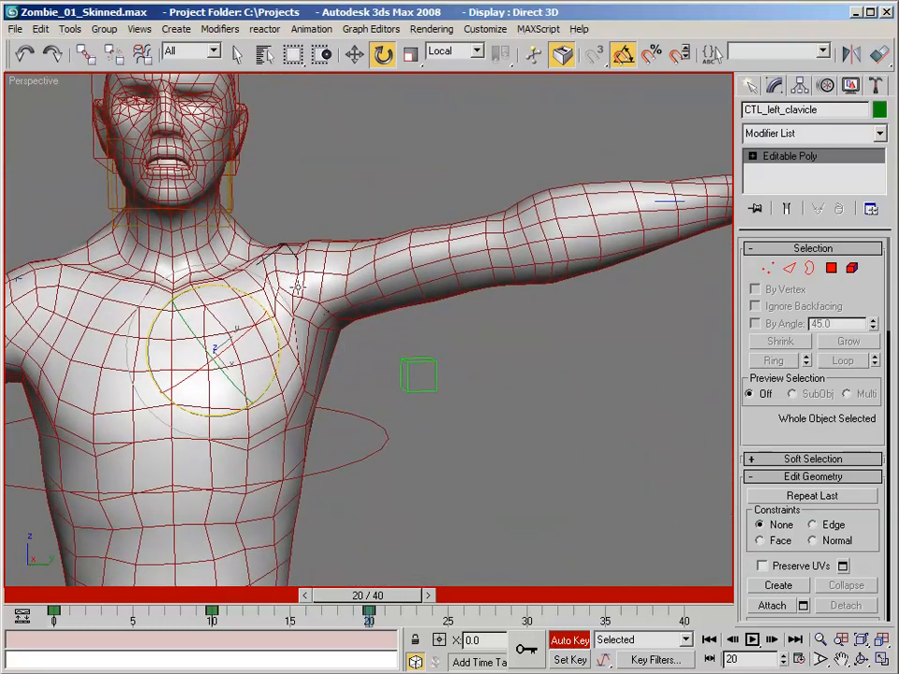
click(573, 639)
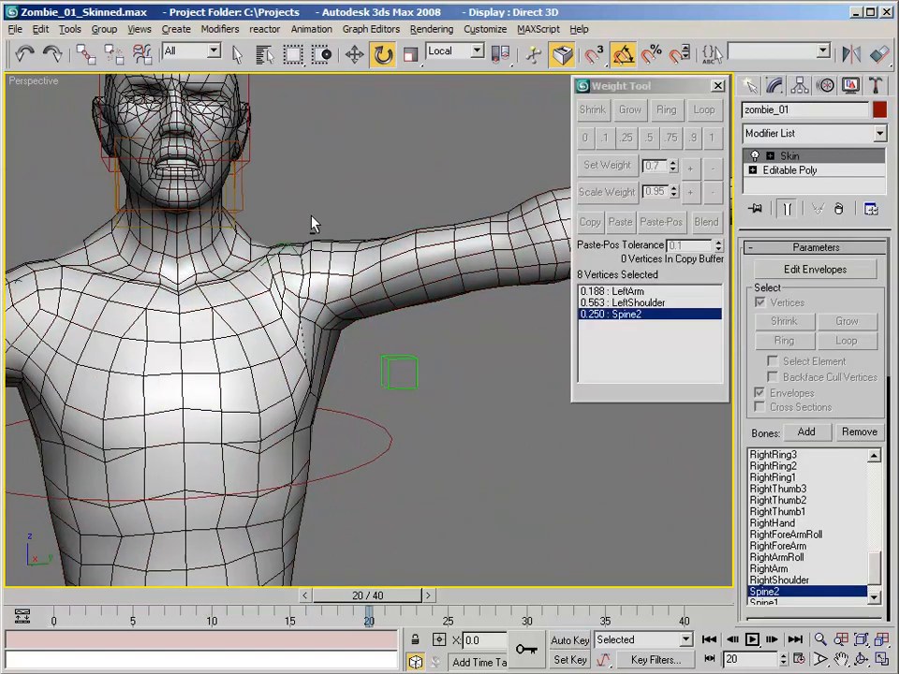
Return to envelope editing on the zombie's Skin and set the eight selected shoulder vertices' Spine2 weight to 0.1.
scroll(346, 257, up, 3)
alt+middle_drag(345, 256, 332, 242)
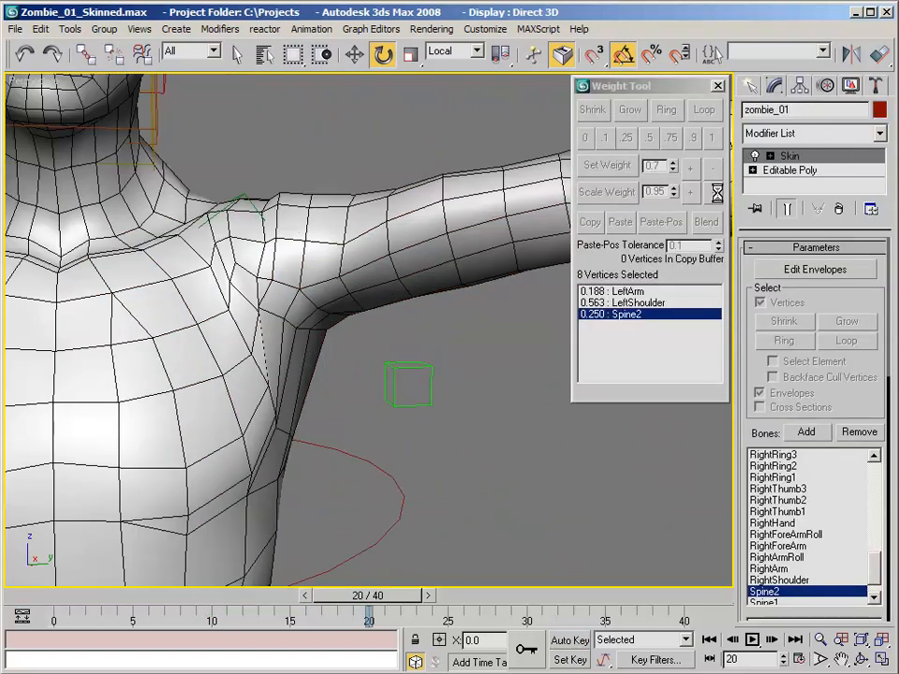
click(803, 271)
alt+middle_drag(302, 222, 366, 217)
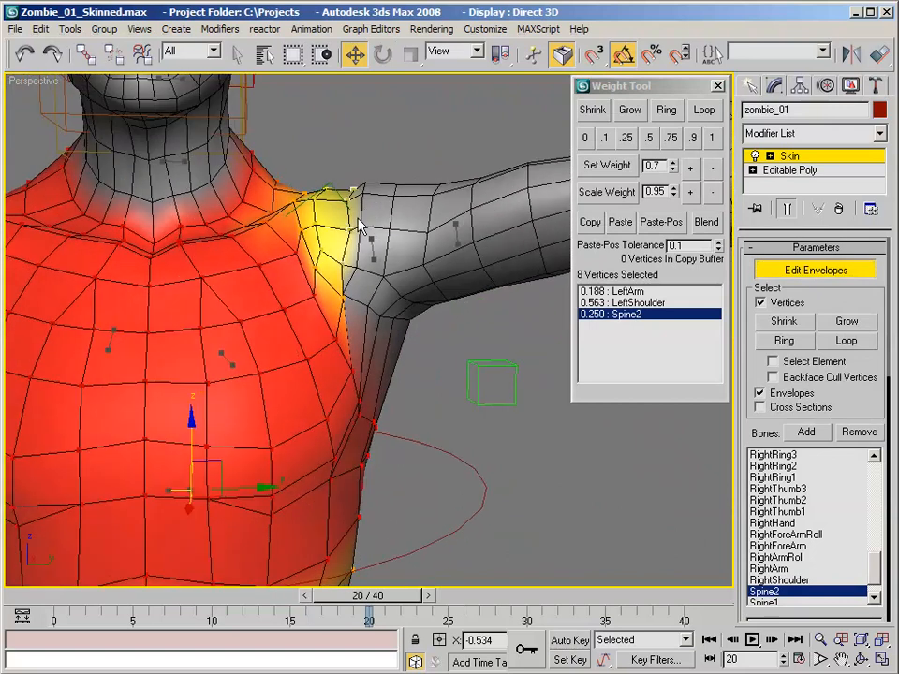
click(606, 140)
Select the eight vertices of the next loop inward on the shoulder cap and set their Spine2 weight to 0.25.
alt+middle_drag(553, 143, 333, 312)
click(371, 313)
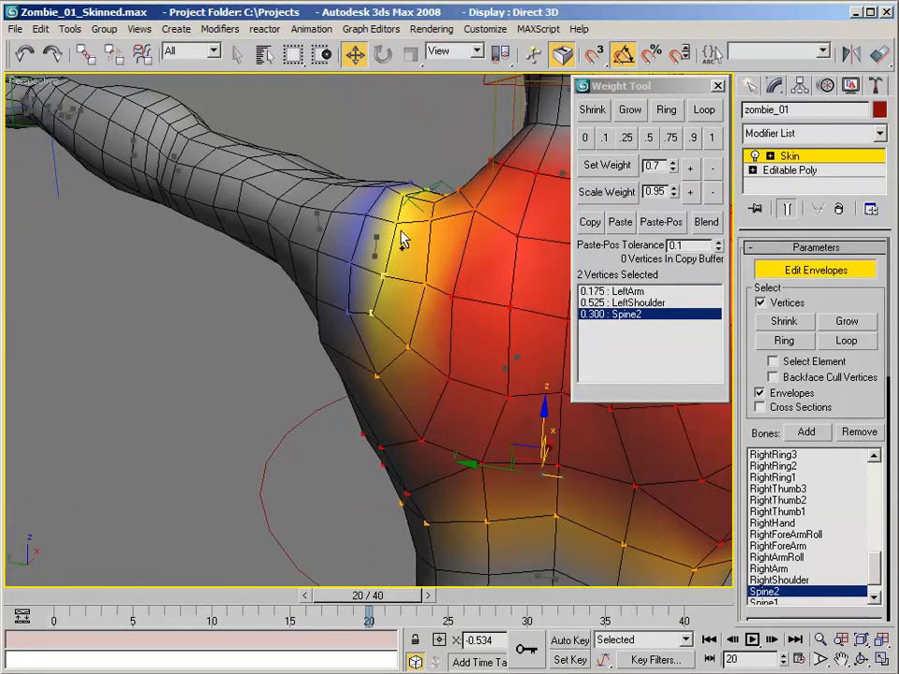
ctrl+click(428, 189)
alt+middle_drag(473, 191, 232, 176)
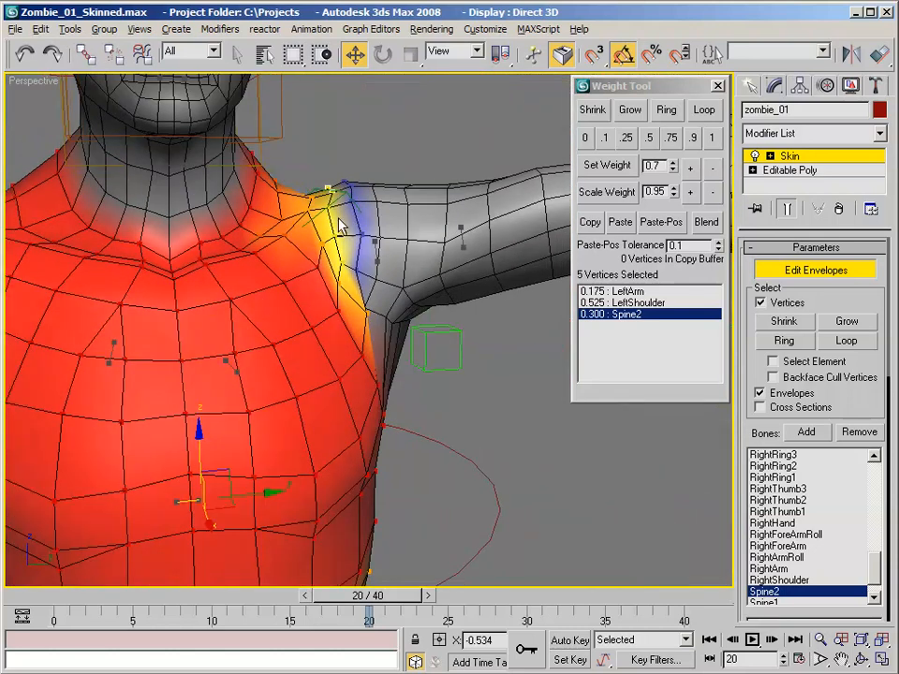
scroll(340, 228, up, 5)
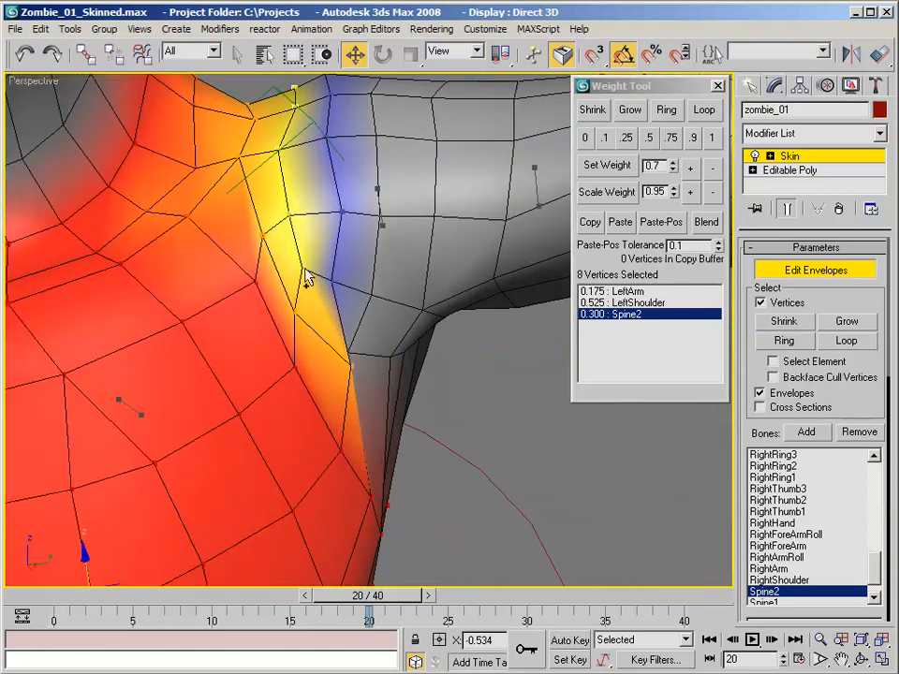
scroll(388, 236, down, 5)
click(632, 140)
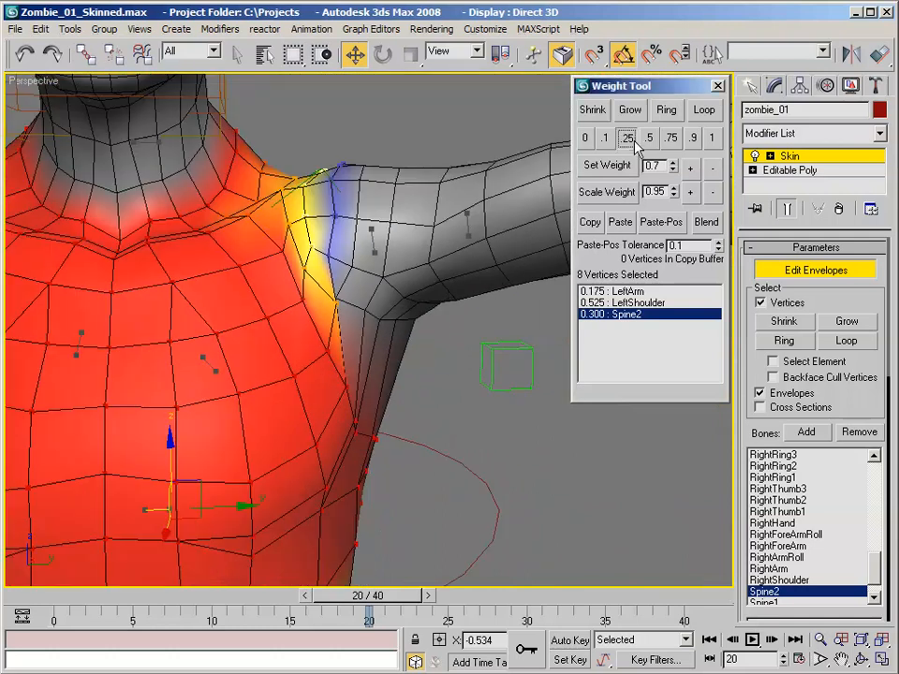
Scrub the animation back to frame 18 and inspect the left shoulder's deformation from the front.
alt+middle_drag(436, 210, 438, 199)
scroll(404, 241, down, 3)
alt+middle_drag(405, 248, 393, 261)
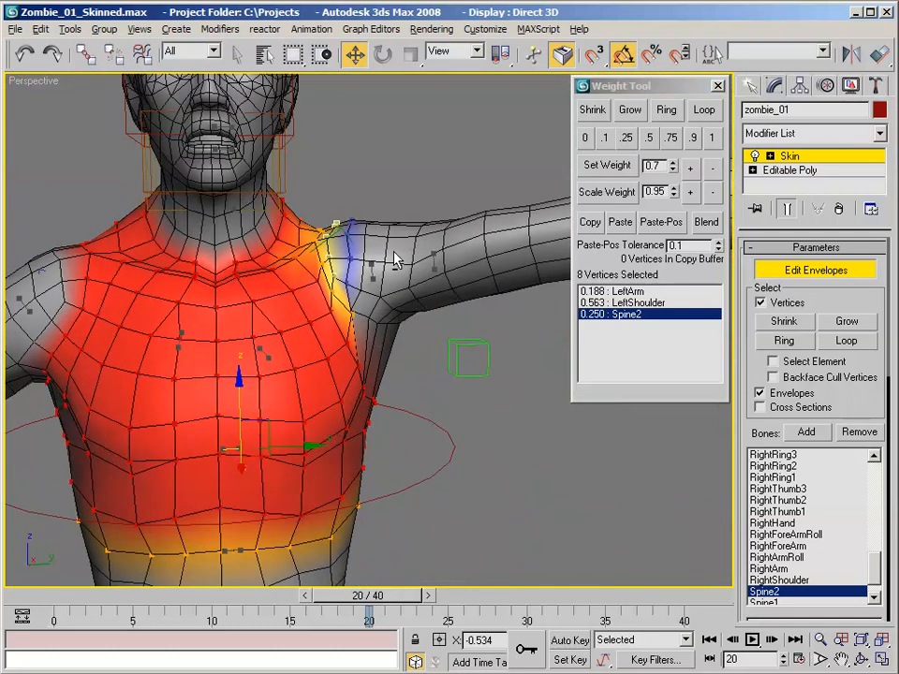
drag(367, 597, 343, 550)
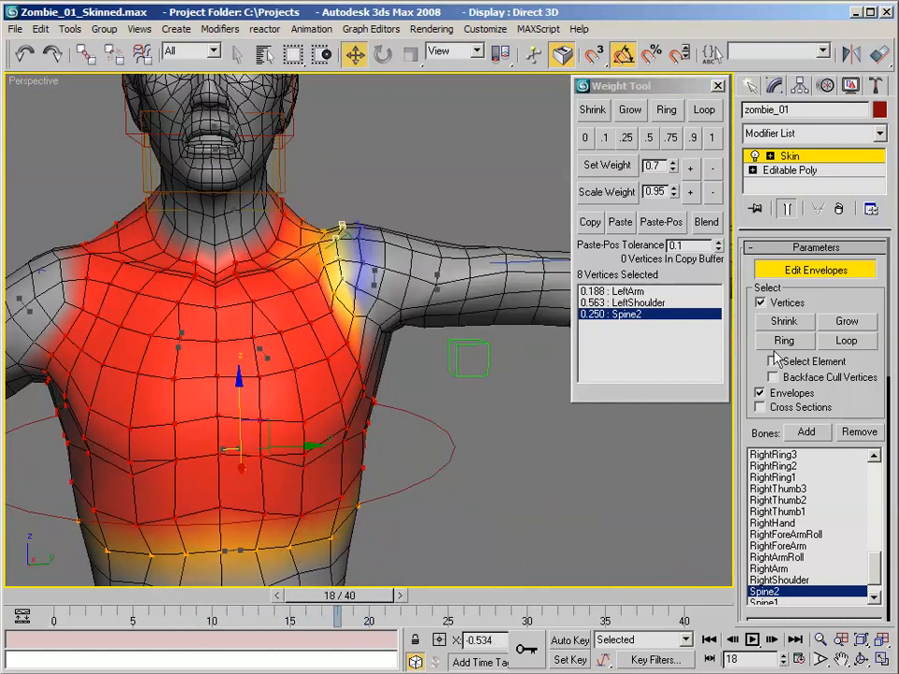
Select the thirteen-vertex loop from the front chest under the armpit to the back and set its LeftShoulder weight to 0.25.
click(671, 303)
scroll(468, 276, up, 6)
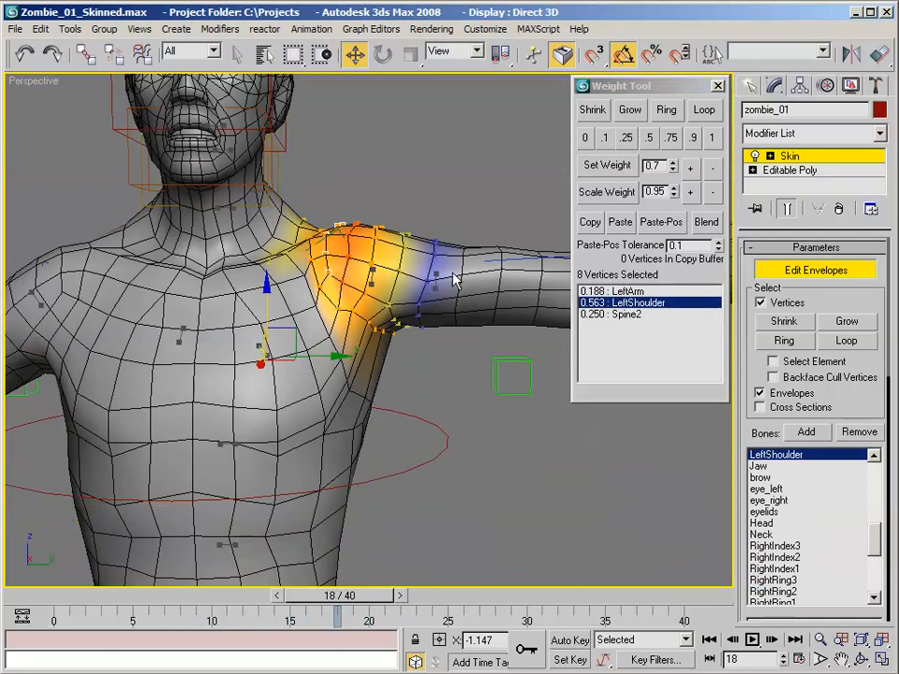
alt+middle_drag(448, 267, 473, 283)
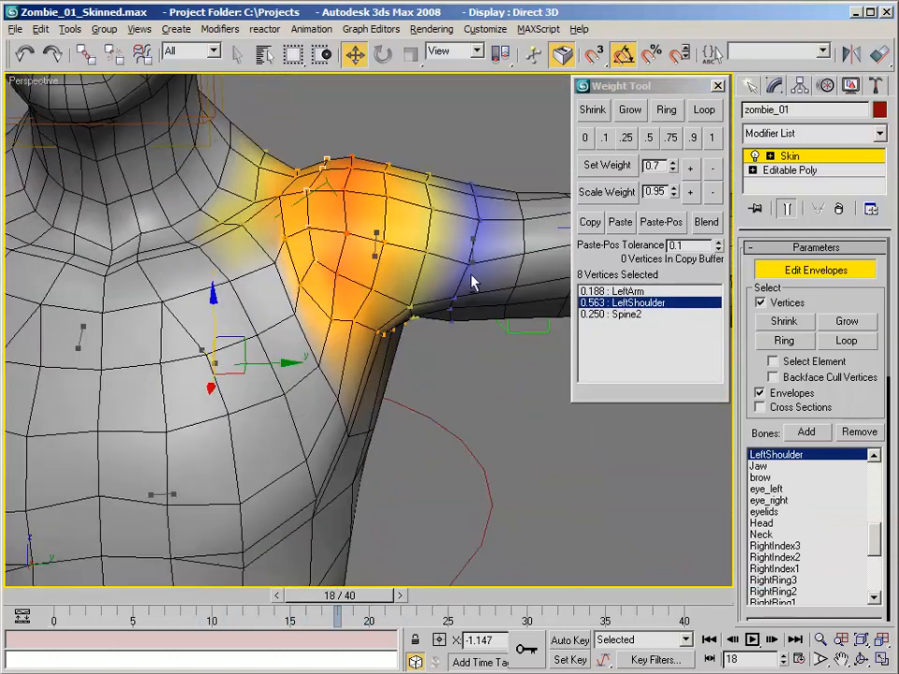
click(276, 272)
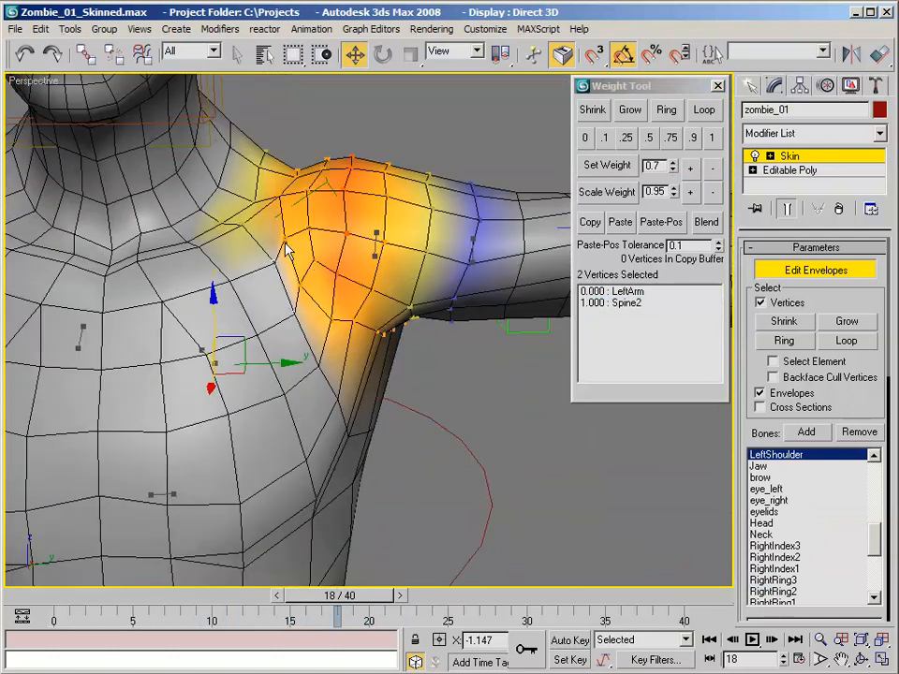
alt+middle_drag(320, 367, 318, 309)
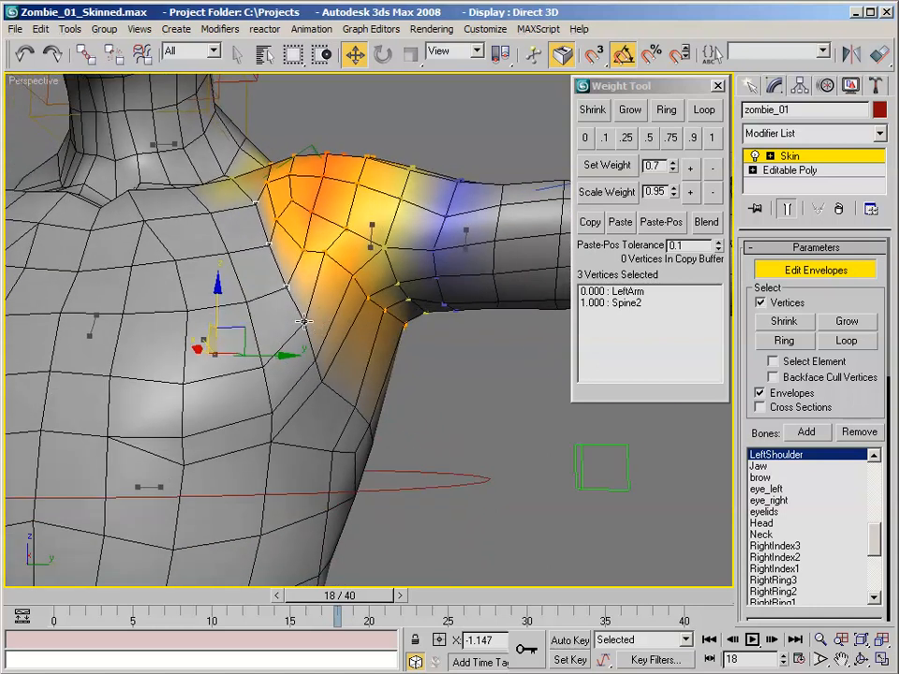
ctrl+click(304, 322)
alt+middle_drag(367, 423, 411, 392)
ctrl+click(441, 433)
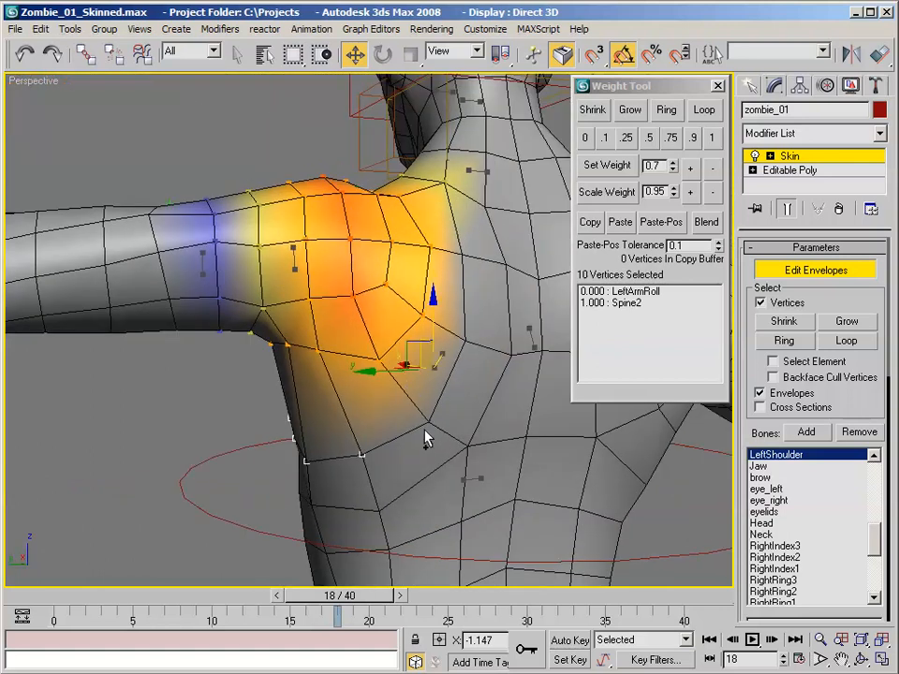
ctrl+click(464, 341)
ctrl+click(464, 255)
alt+middle_drag(247, 309, 512, 323)
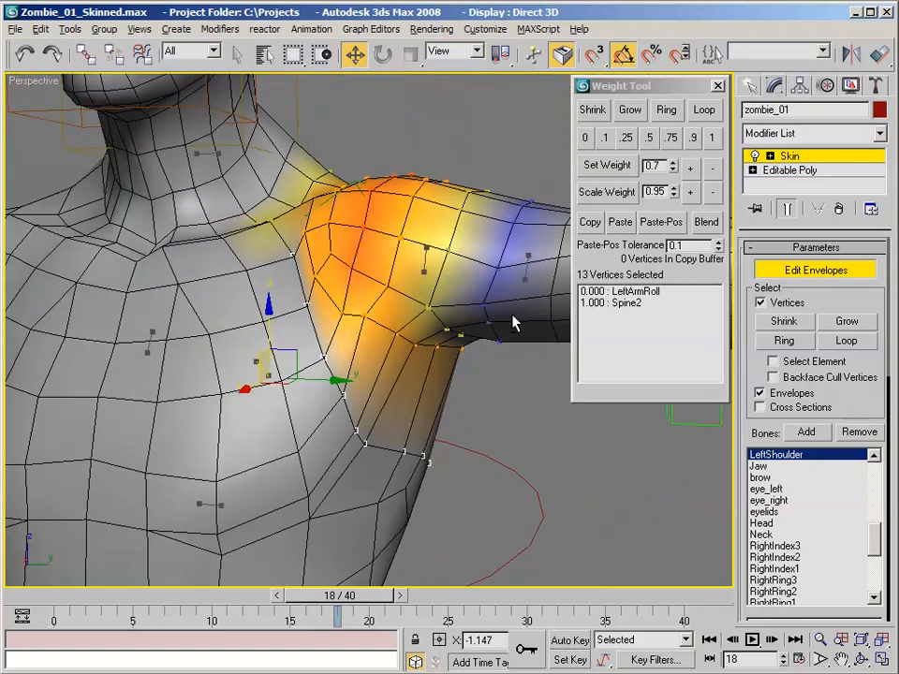
click(625, 138)
Select the six vertices running under the left armpit and set their Spine2 weight to 0.25.
alt+middle_drag(524, 192, 441, 225)
scroll(423, 279, up, 3)
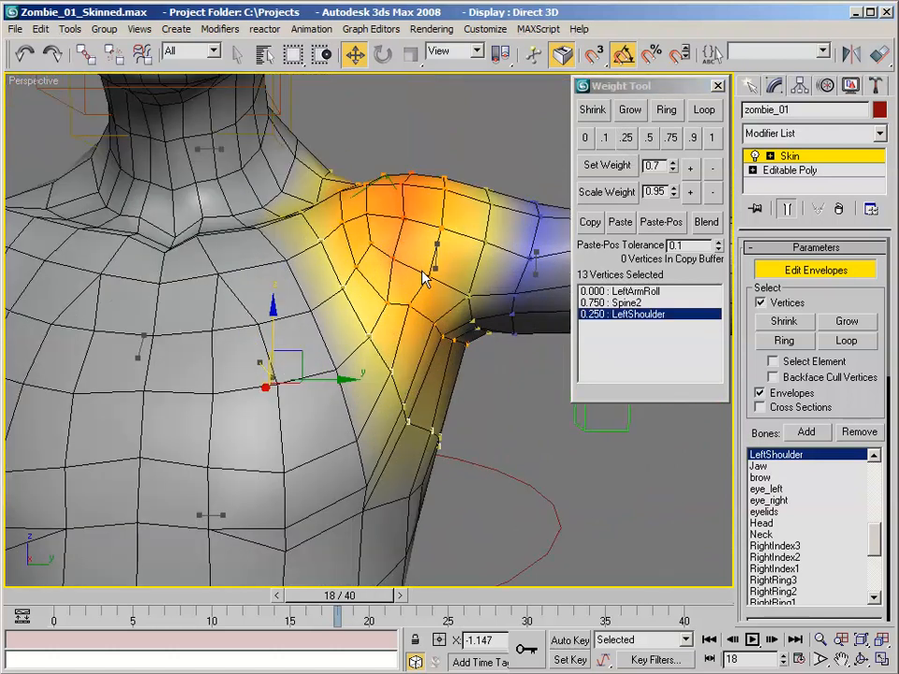
click(413, 305)
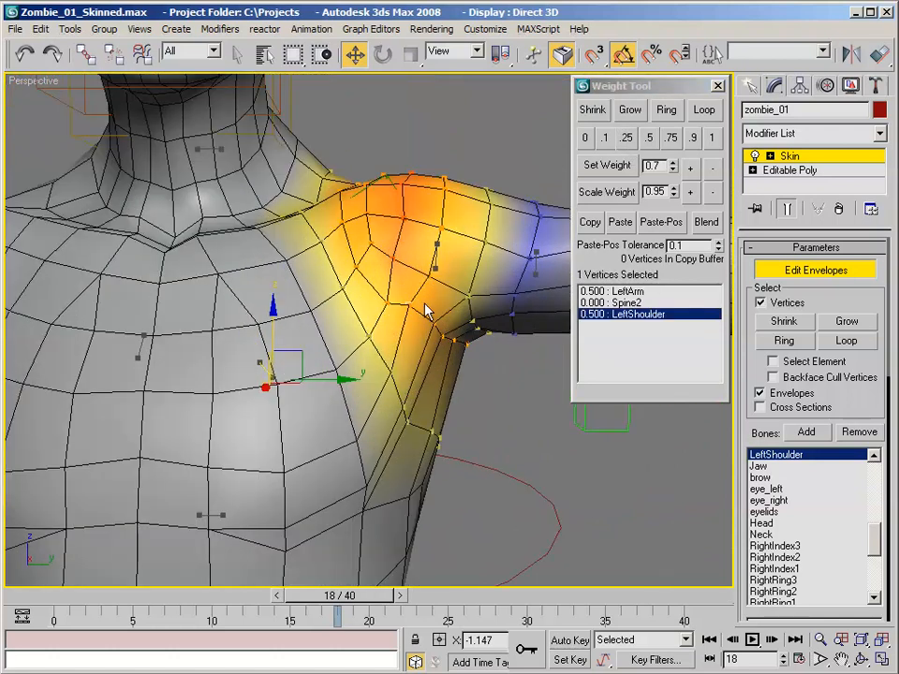
alt+middle_drag(469, 322, 442, 309)
ctrl+click(426, 316)
ctrl+click(445, 335)
click(629, 303)
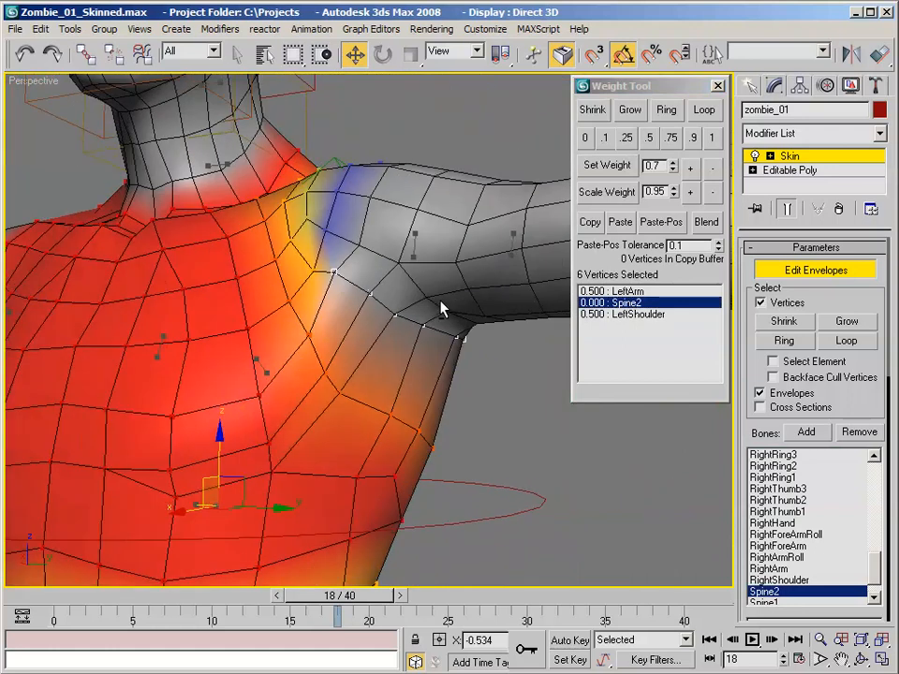
click(626, 138)
At frame 16, set the LeftArm weight of two front armpit vertices to 0.25 and of one adjacent chest vertex to 0.1.
alt+middle_drag(468, 110, 434, 237)
drag(302, 600, 302, 494)
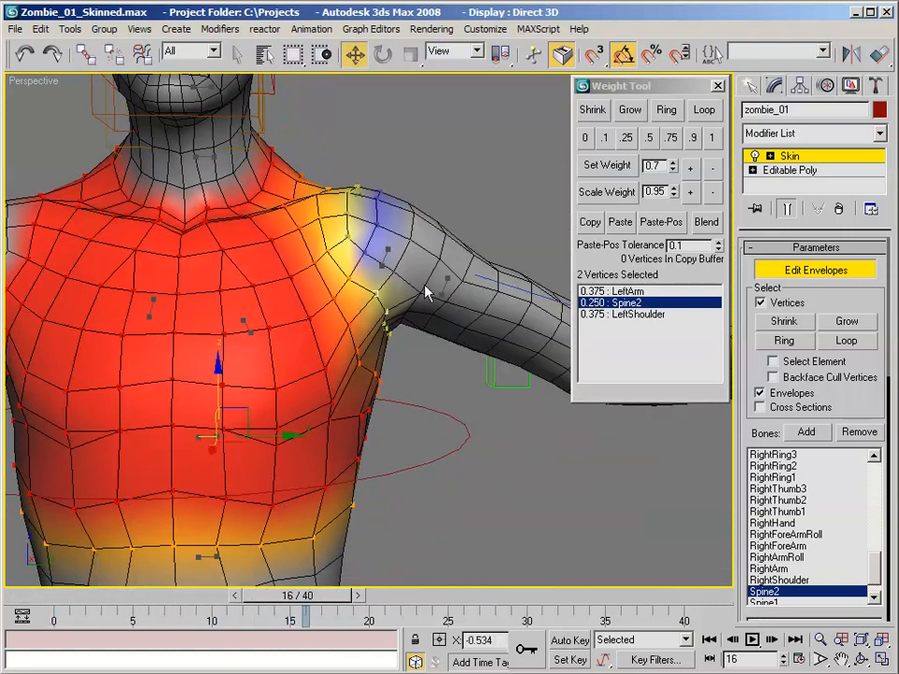
scroll(426, 293, up, 4)
click(610, 292)
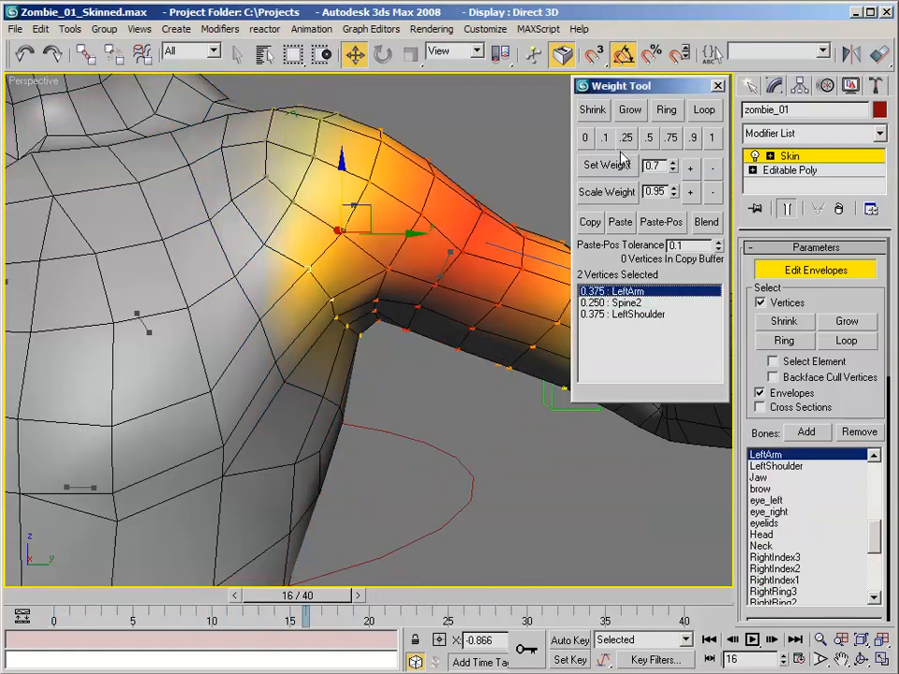
click(626, 138)
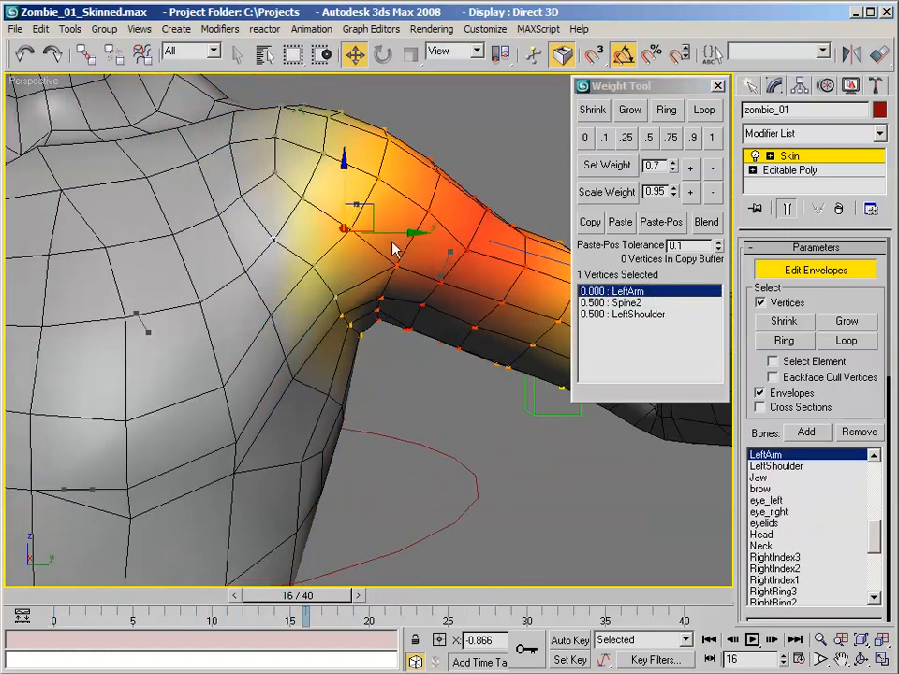
click(604, 137)
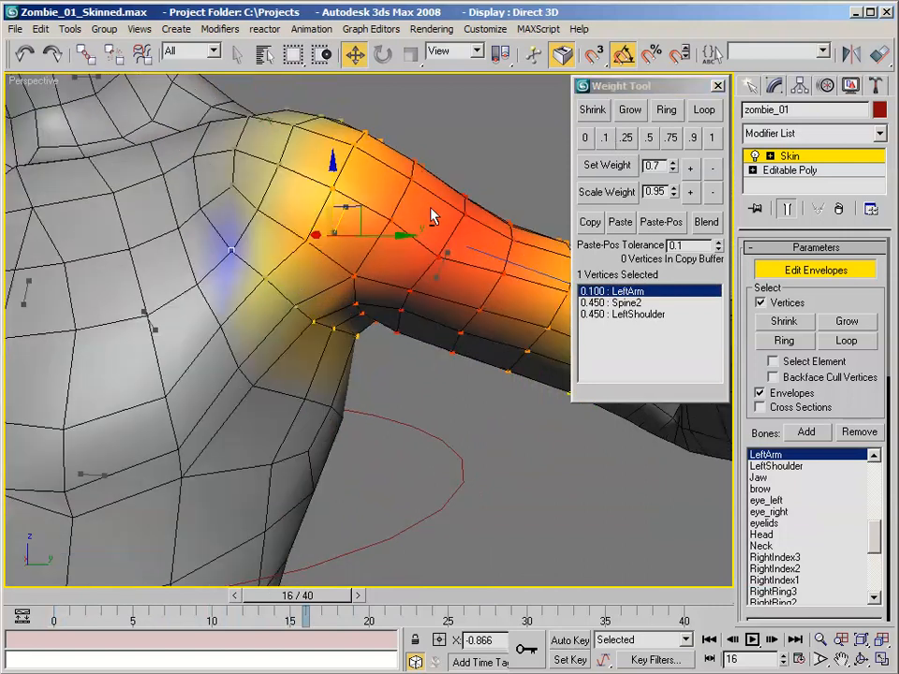
Scrub the animation between frames 21 and 12 and inspect the left shoulder with the arm raised and lowered.
drag(296, 600, 390, 554)
scroll(372, 472, down, 4)
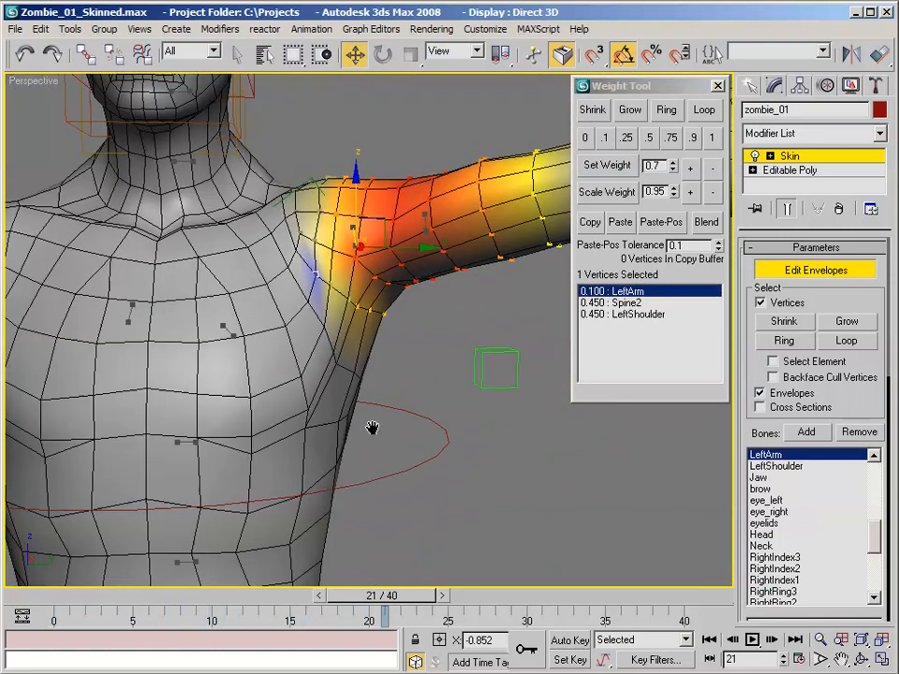
drag(400, 595, 270, 559)
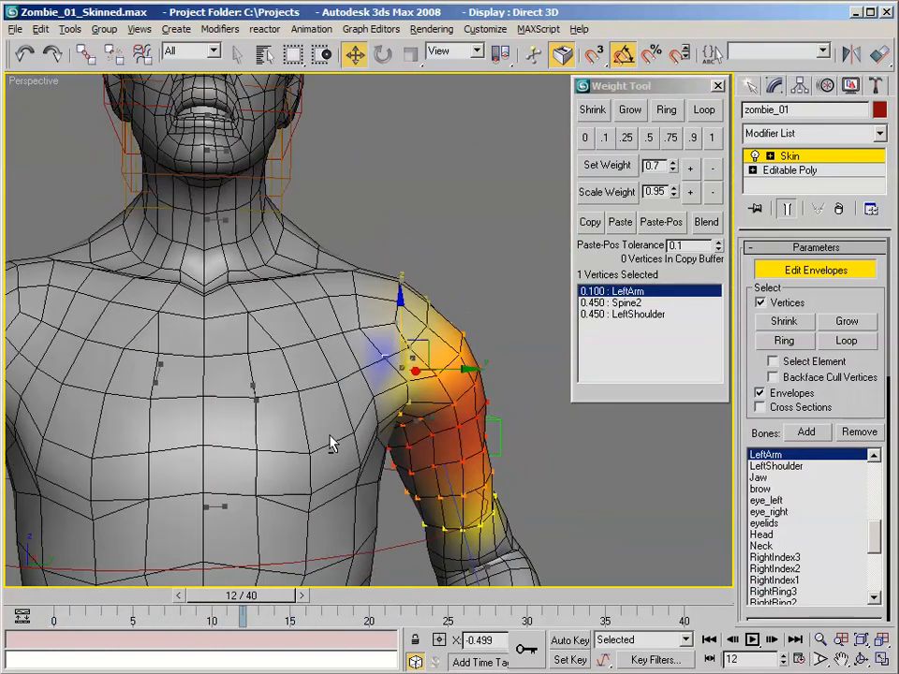
scroll(409, 351, up, 6)
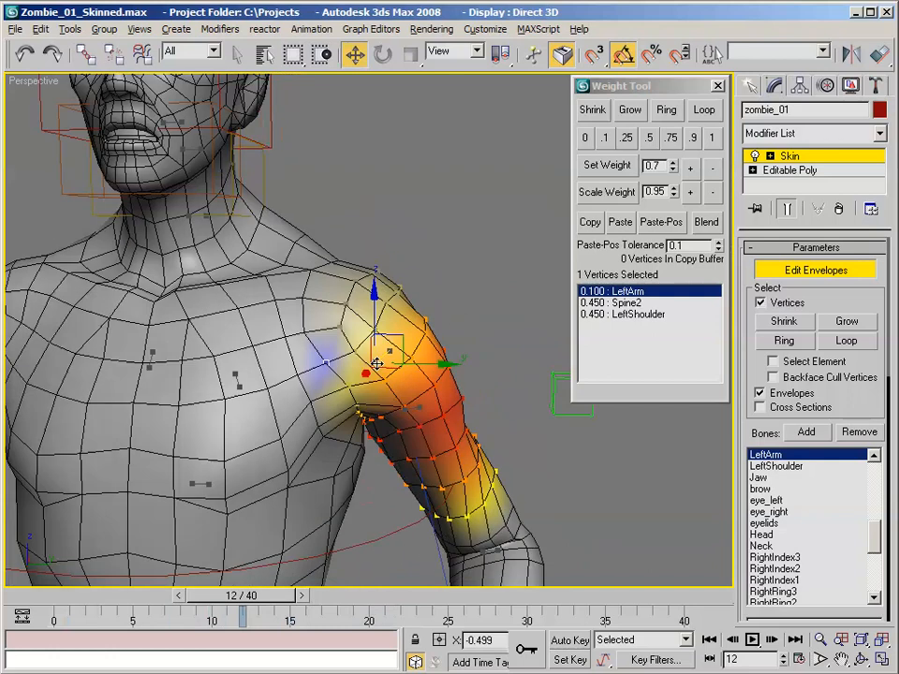
Select the six-vertex loop around the left shoulder joint and lower its LeftArm weight in 0.05 increments.
alt+middle_drag(410, 349, 411, 379)
click(414, 373)
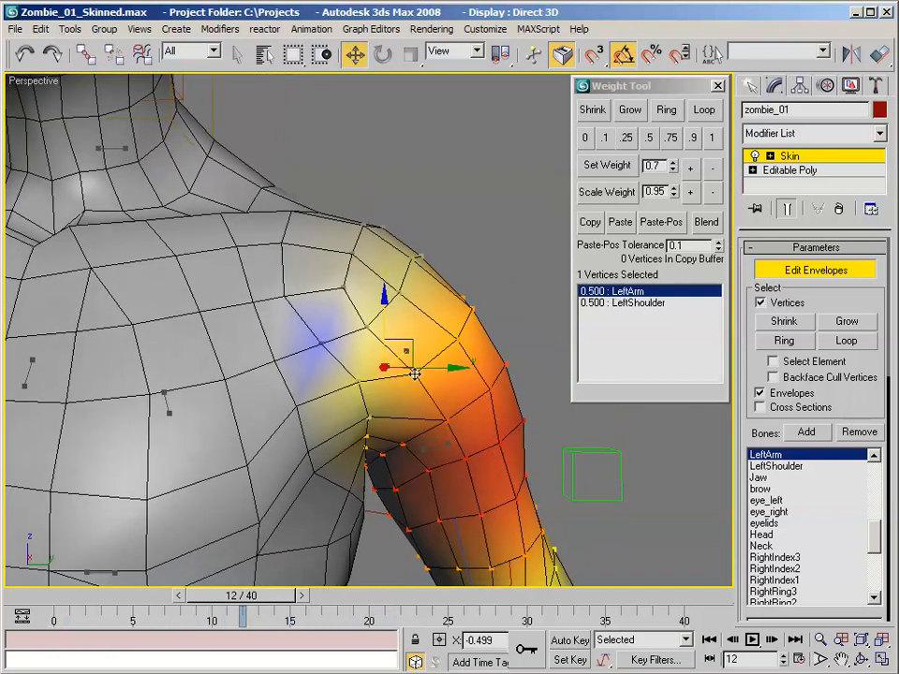
ctrl+click(470, 310)
alt+middle_drag(470, 312, 496, 356)
ctrl+click(346, 335)
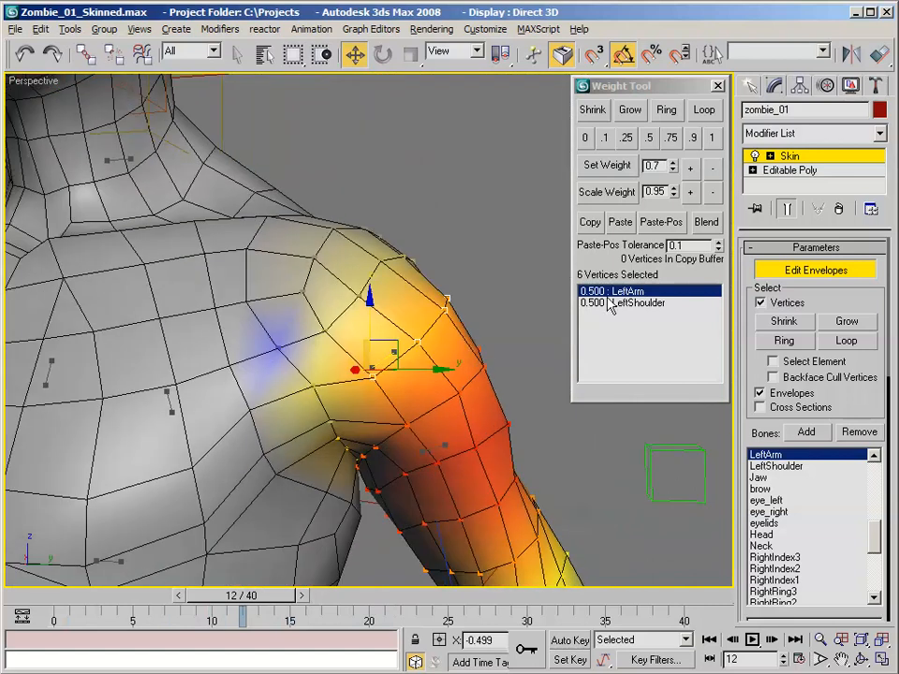
click(710, 172)
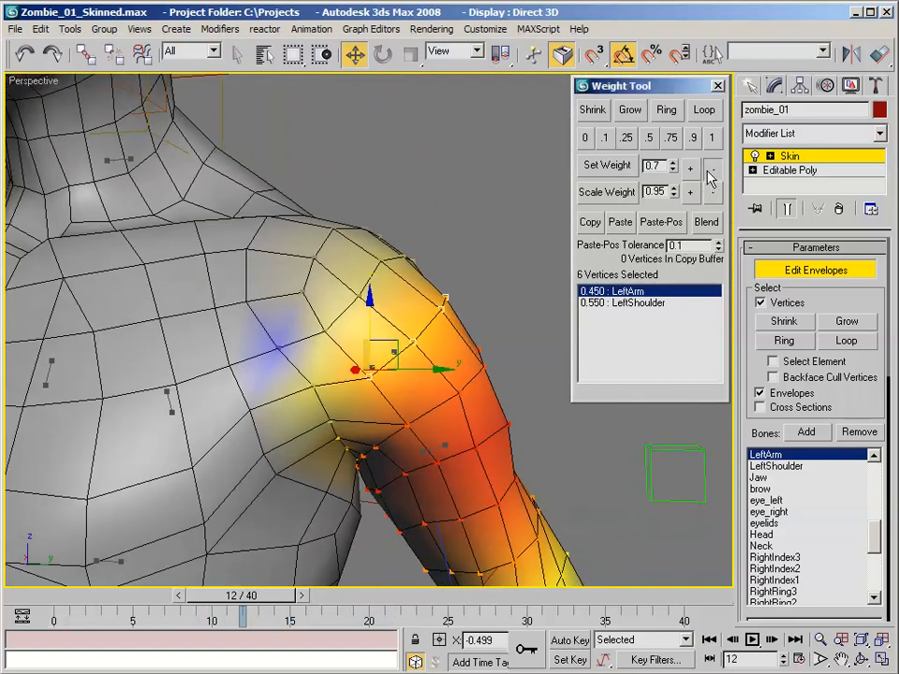
click(710, 172)
Lower the LeftArm weight of the two front armpit vertices to 0.15.
alt+middle_drag(450, 150, 468, 238)
click(373, 357)
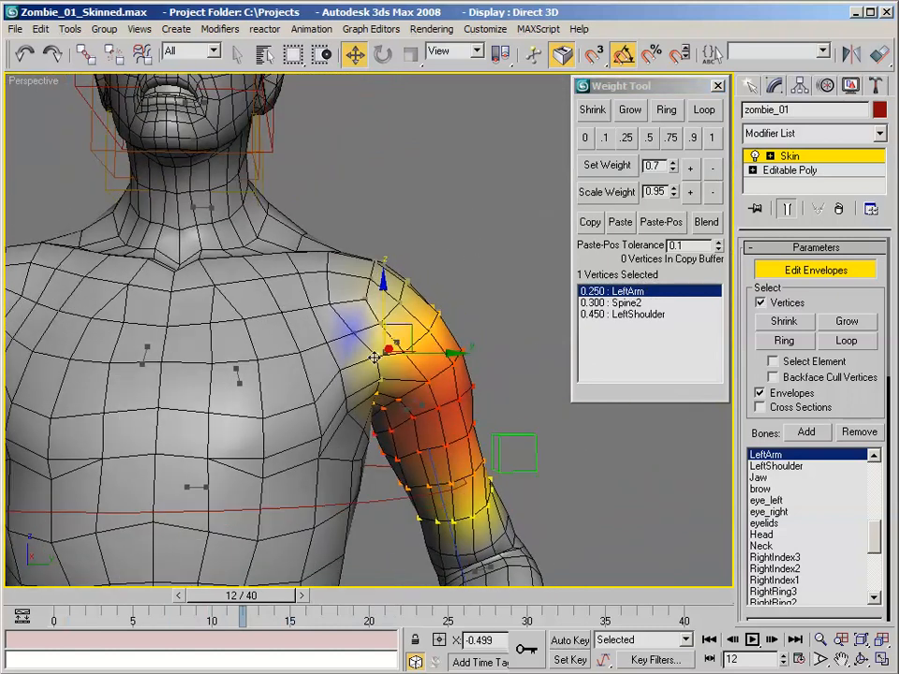
click(713, 172)
click(712, 171)
alt+middle_drag(537, 293, 434, 313)
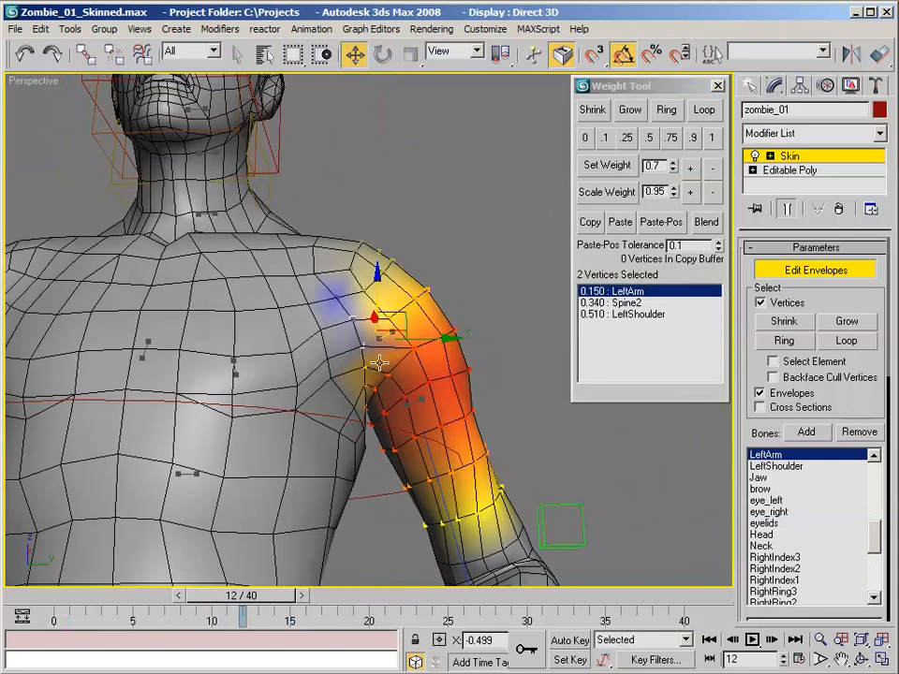
Select the eight-vertex loop running from the front chest under the armpit to the back and set its LeftArm weight to 0.1.
alt+middle_drag(379, 362, 337, 429)
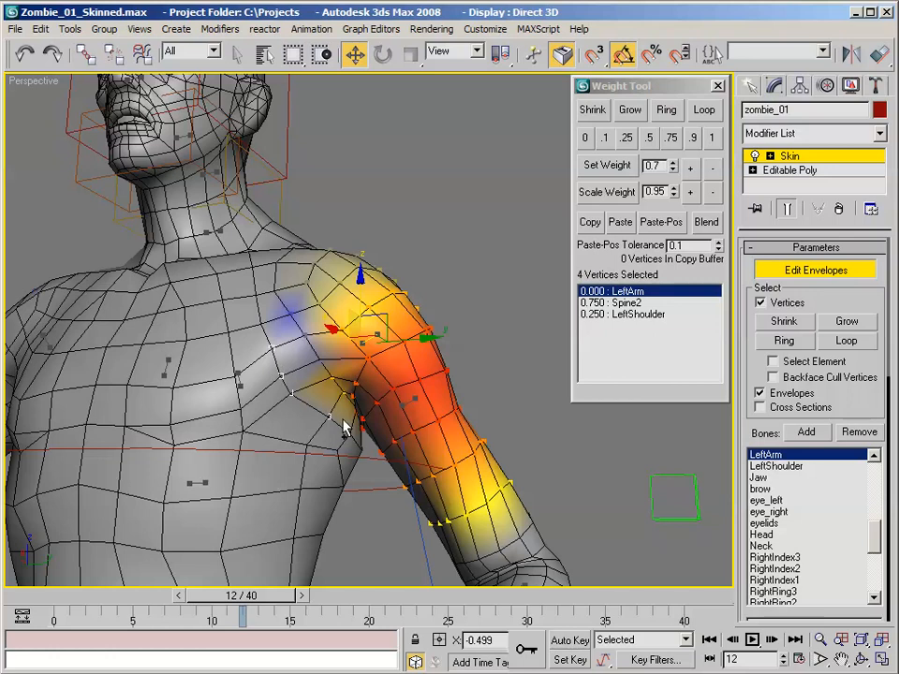
ctrl+click(360, 448)
alt+middle_drag(511, 317, 219, 332)
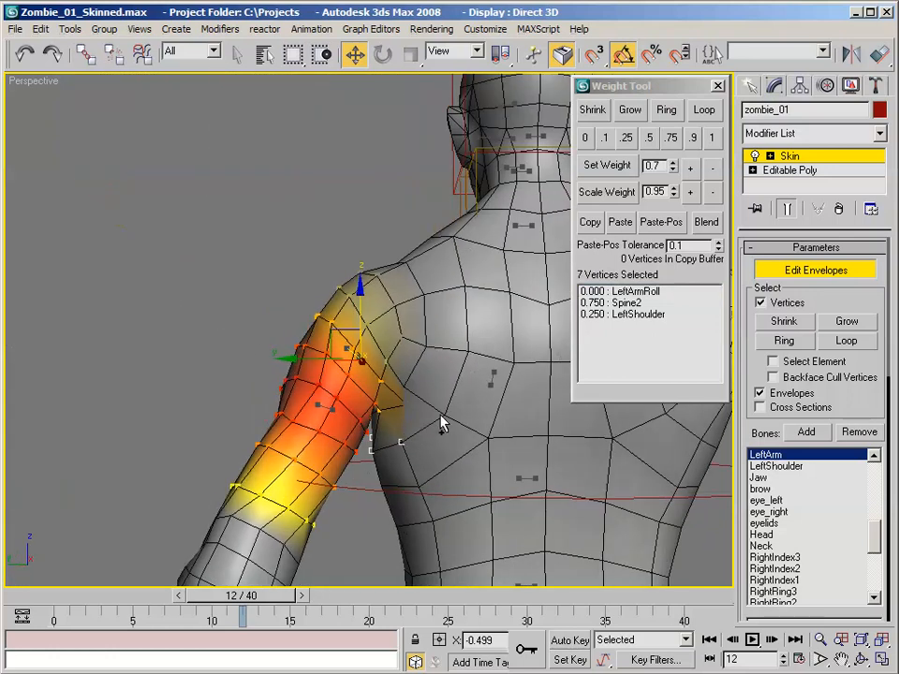
alt+middle_drag(419, 415, 427, 379)
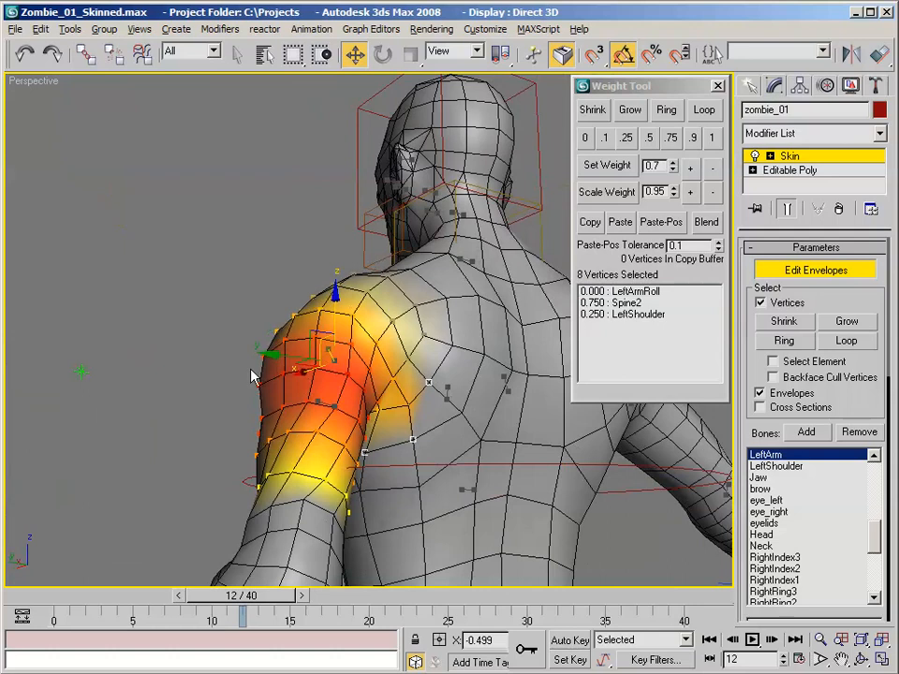
alt+middle_drag(251, 376, 412, 352)
alt+middle_drag(346, 341, 380, 329)
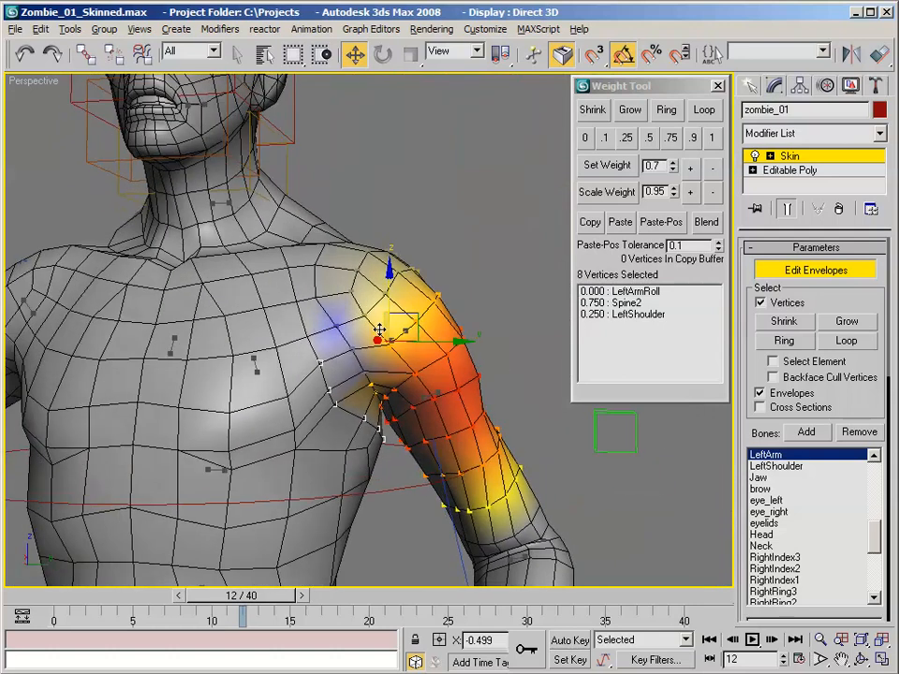
click(604, 138)
alt+middle_drag(497, 251, 443, 322)
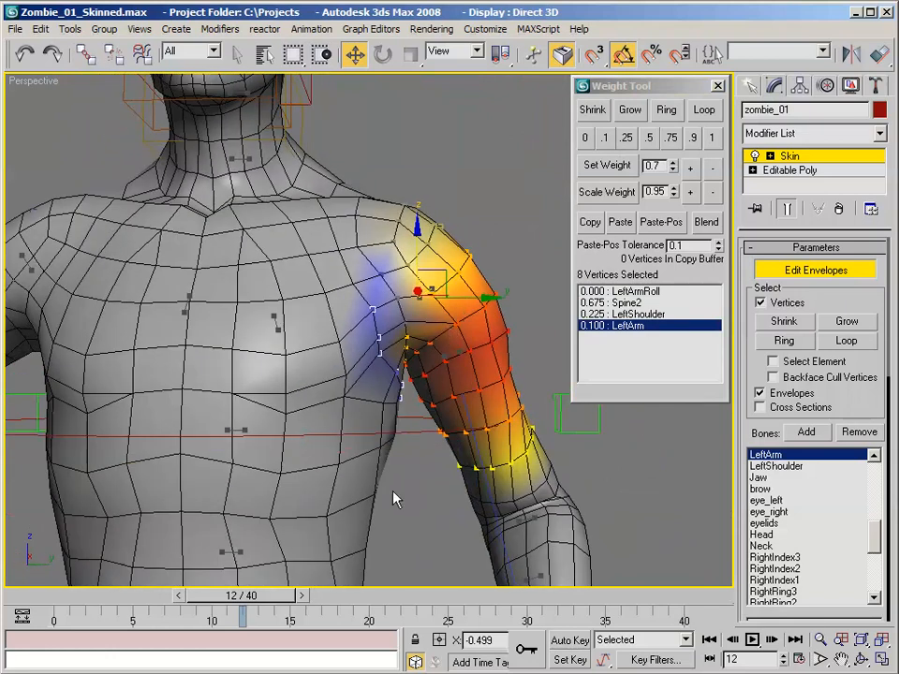
At frame 19, select the five vertices running under the left armpit and set their LeftArm weight to 0.25.
click(410, 340)
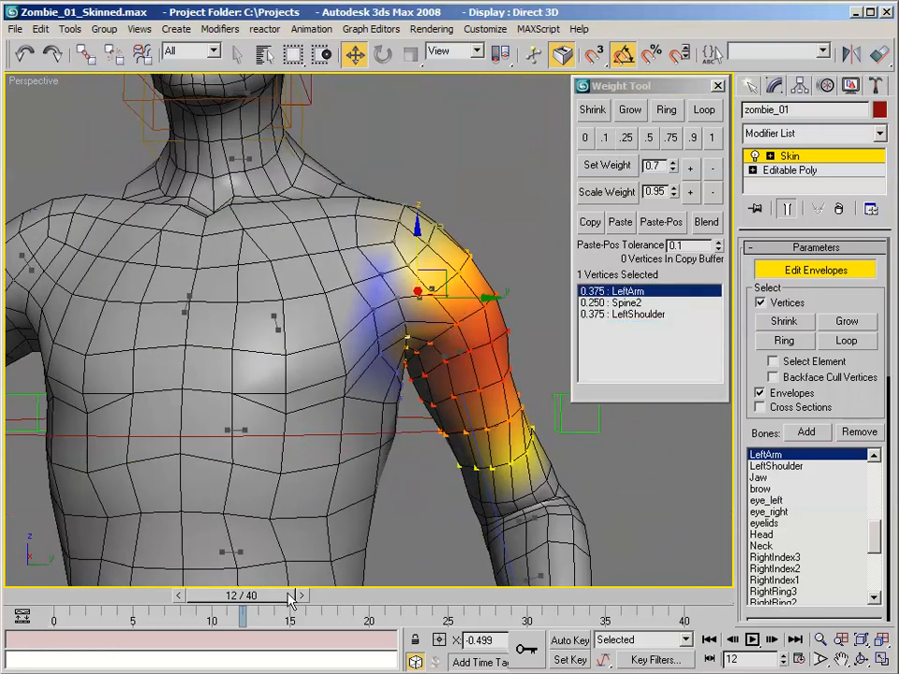
drag(290, 600, 392, 588)
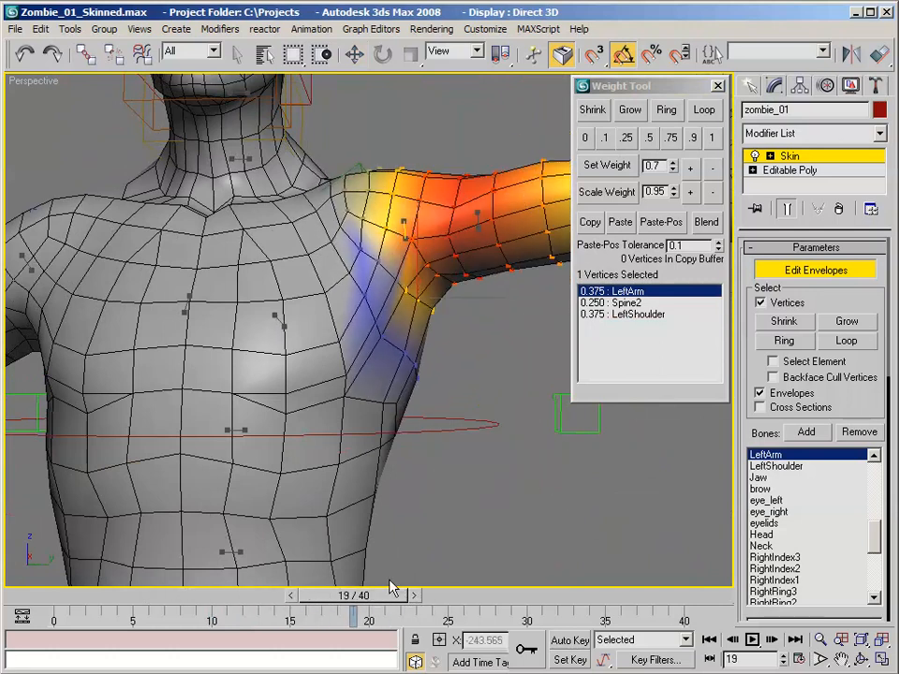
key(w)
alt+middle_drag(412, 506, 391, 314)
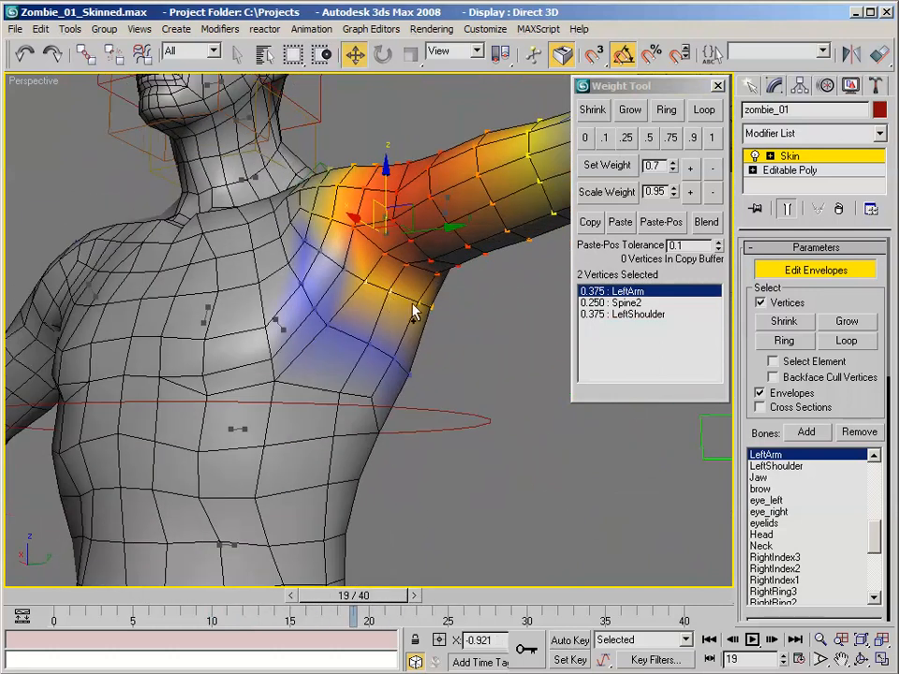
ctrl+click(431, 305)
alt+middle_drag(534, 313, 360, 318)
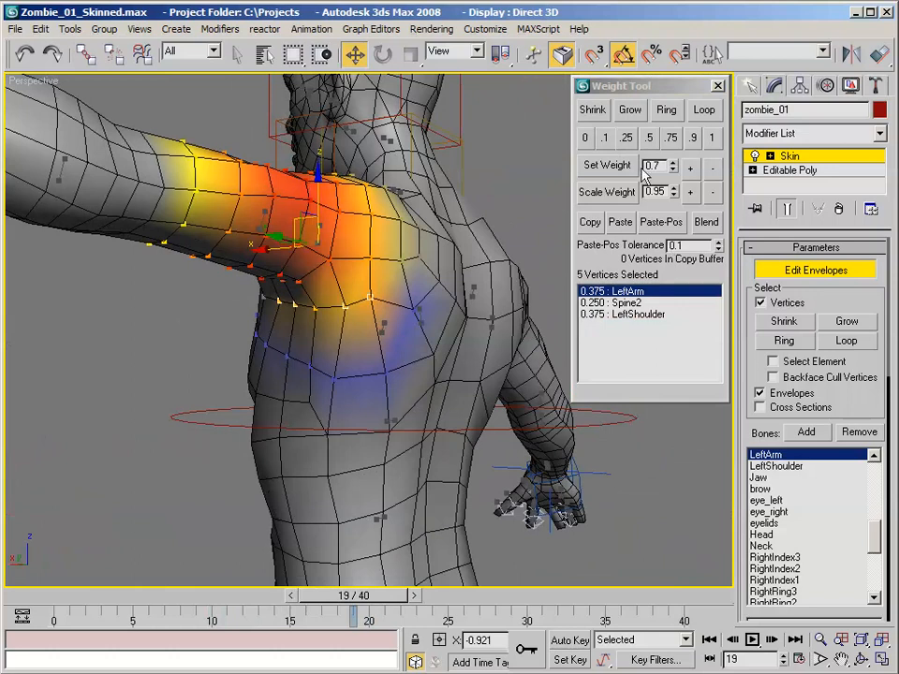
click(627, 137)
Scrub the animation around frame 19 and inspect the left armpit and shoulder from behind, stopping at frame 18.
mouse_move(599, 281)
alt+middle_down()
mouse_move(558, 278)
mouse_move(585, 281)
alt+middle_up()
mouse_move(367, 595)
mouse_down()
mouse_move(237, 593)
mouse_move(425, 592)
mouse_move(295, 581)
mouse_move(368, 577)
mouse_up()
alt+middle_drag(357, 409, 55, 413)
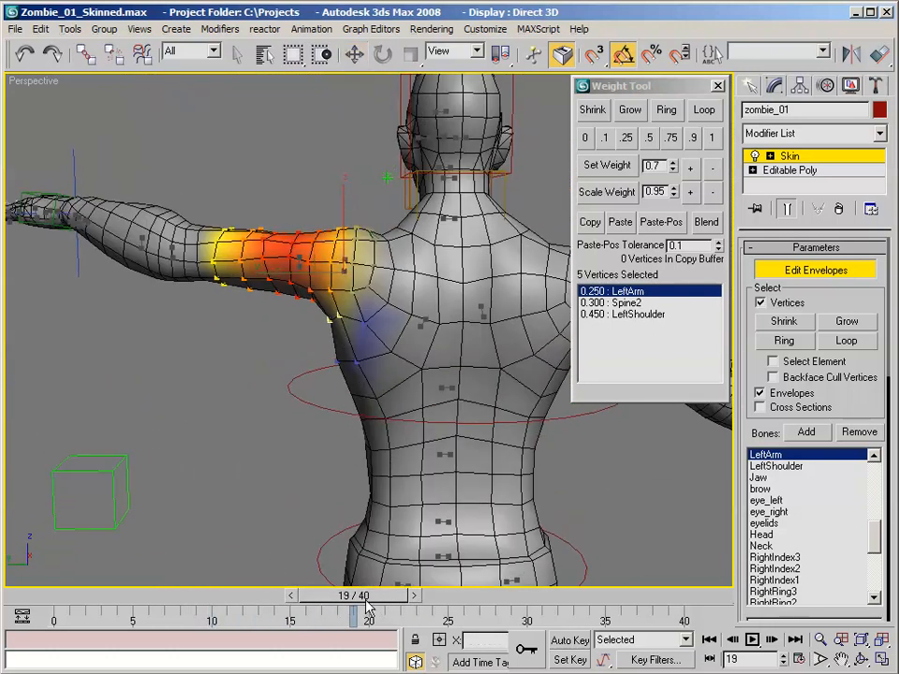
drag(384, 595, 382, 493)
key(w)
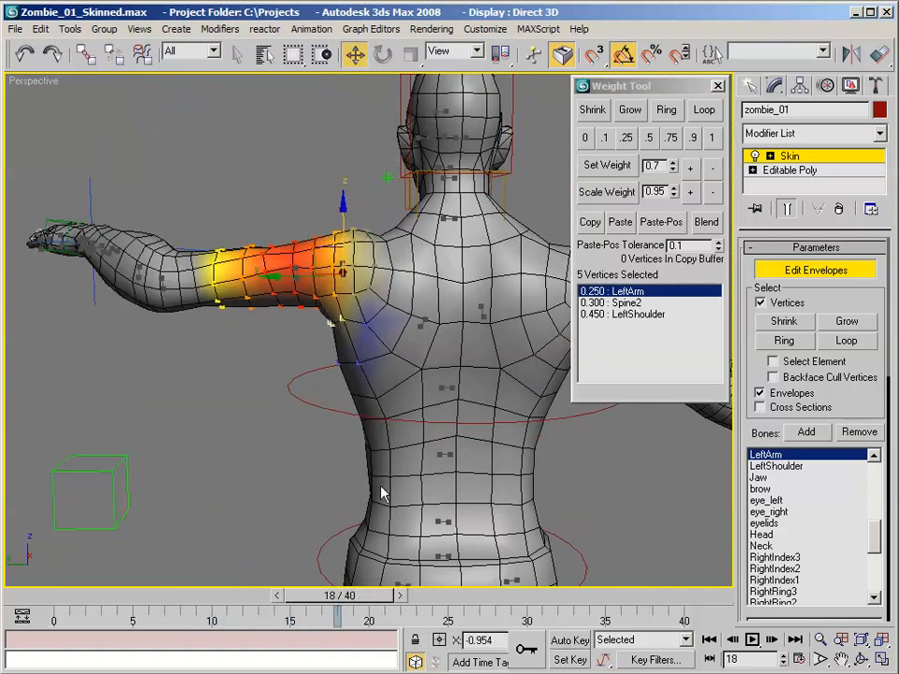
Adjust the LeftArm weight of two neighbouring vertices behind the left armpit to 0.15.
scroll(344, 316, up, 3)
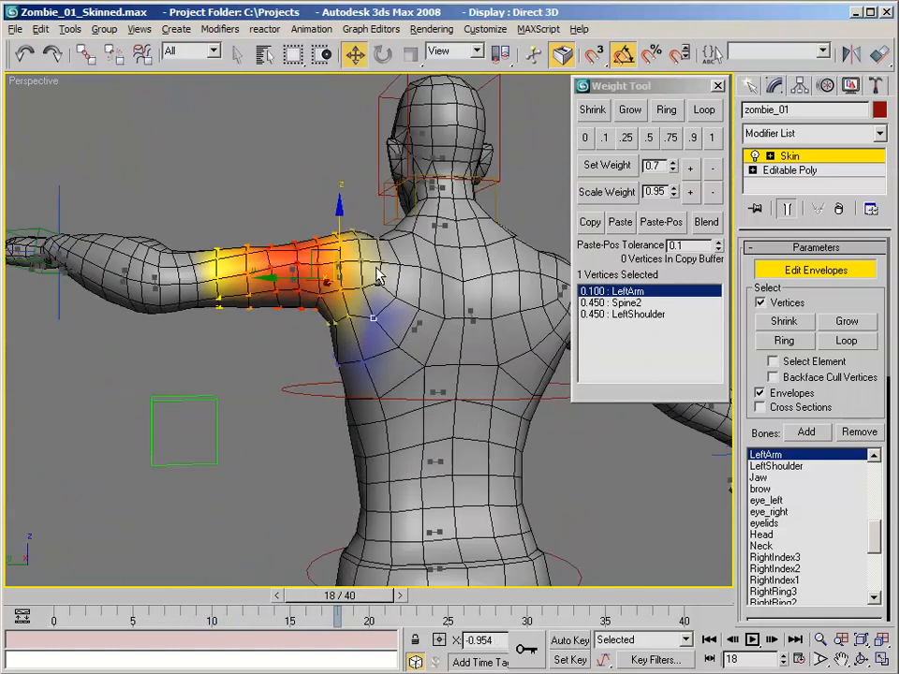
click(715, 175)
click(715, 175)
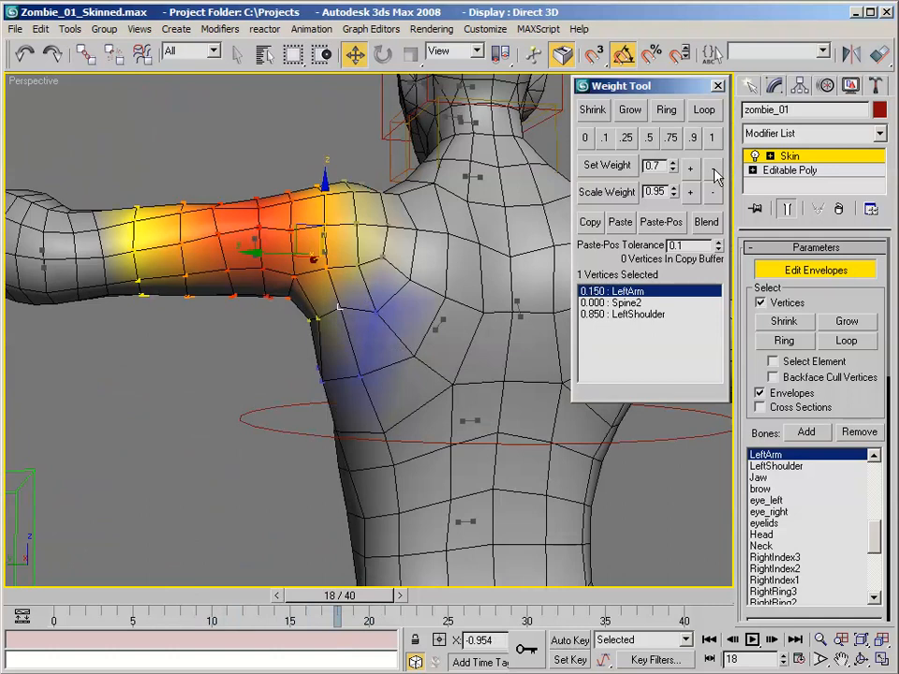
mouse_move(384, 300)
alt+middle_down()
mouse_move(346, 245)
mouse_move(387, 306)
alt+middle_up()
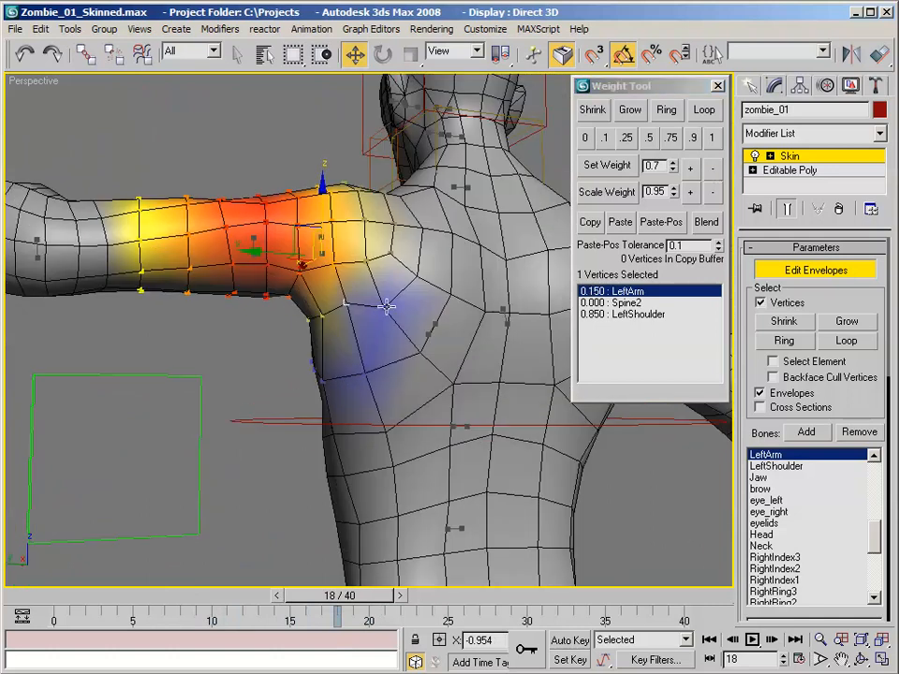
click(693, 170)
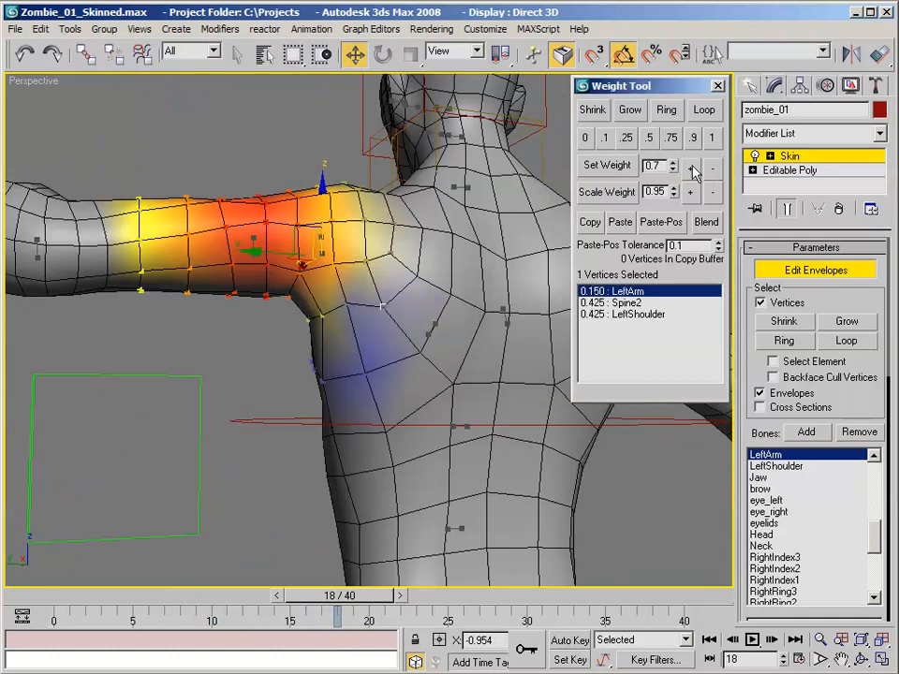
Raise the LeftArm weight of two vertices on the left shoulder blade to 0.05.
click(416, 277)
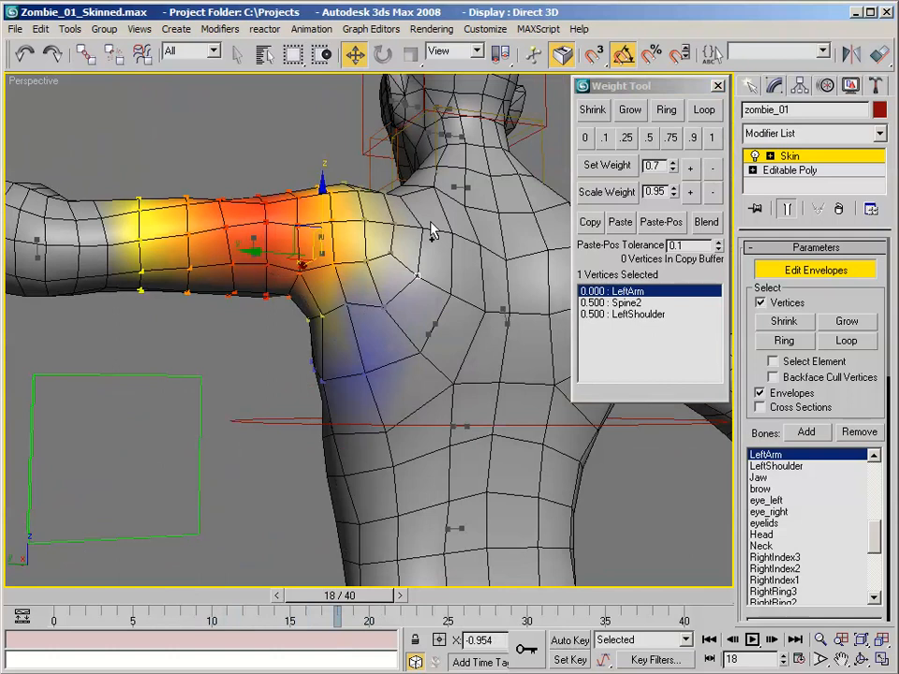
click(690, 168)
alt+middle_drag(412, 244, 436, 193)
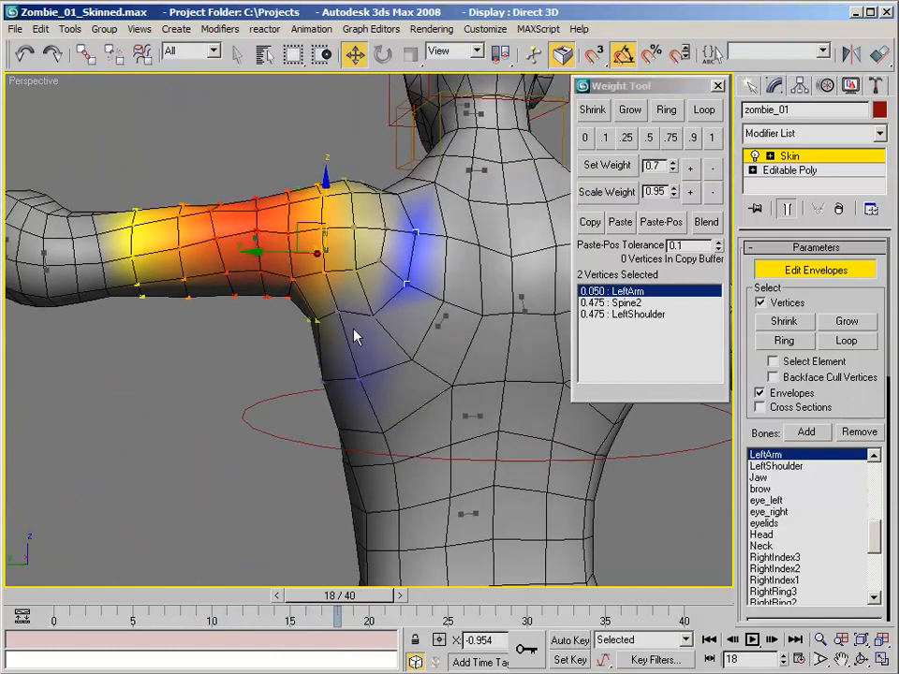
Set the LeftArm weight of the two neighbouring vertices behind the left armpit to 0.
alt+middle_drag(354, 337, 375, 322)
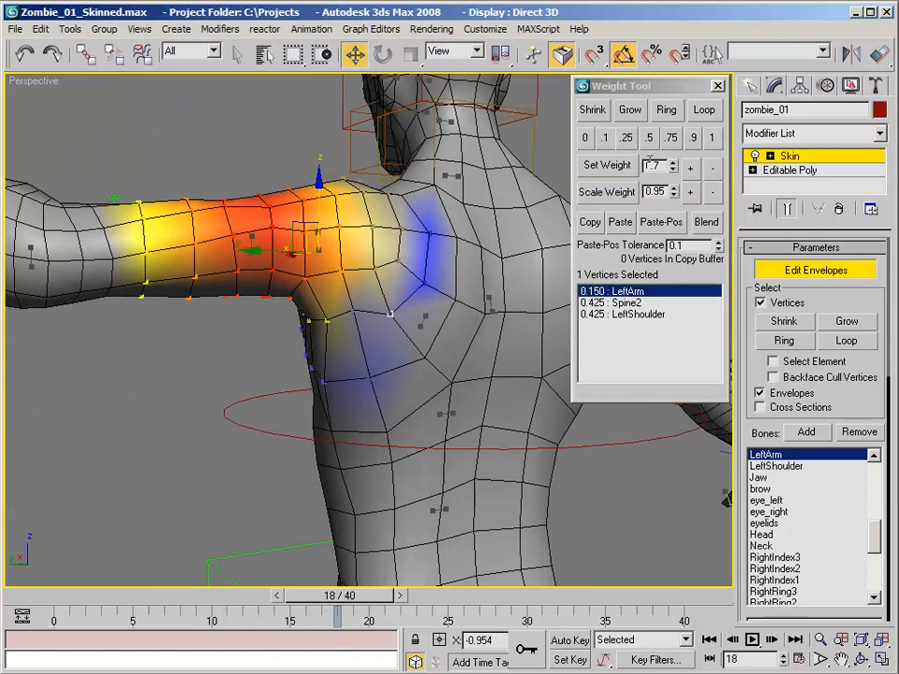
click(587, 139)
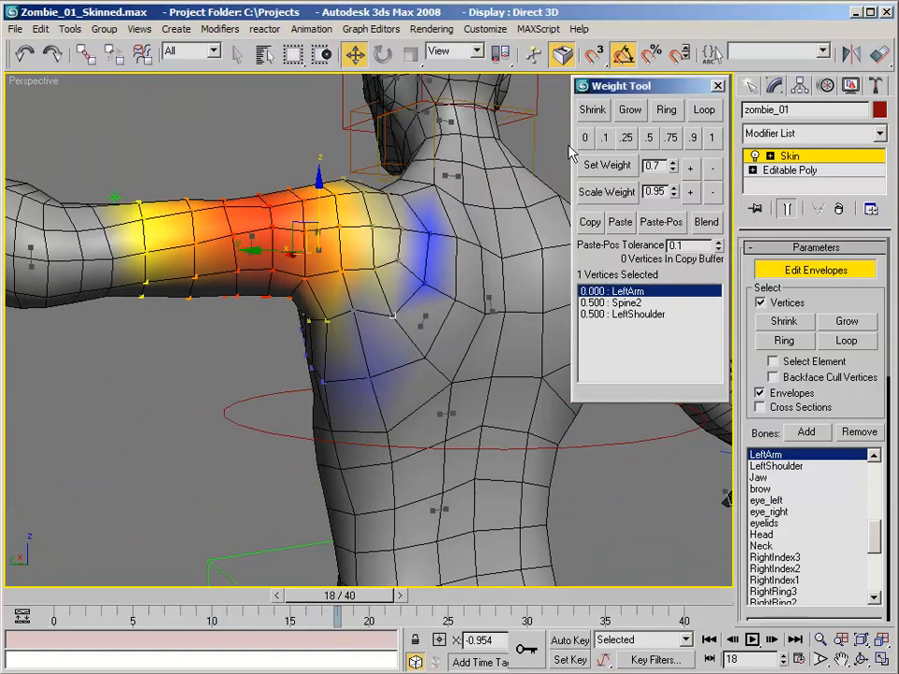
alt+middle_drag(383, 262, 397, 251)
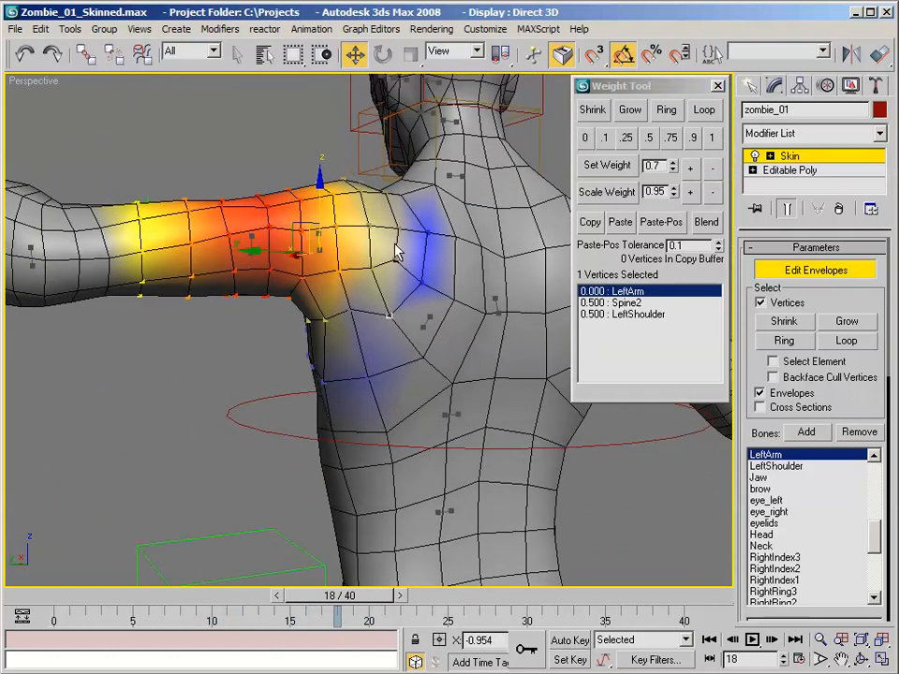
click(587, 139)
click(388, 314)
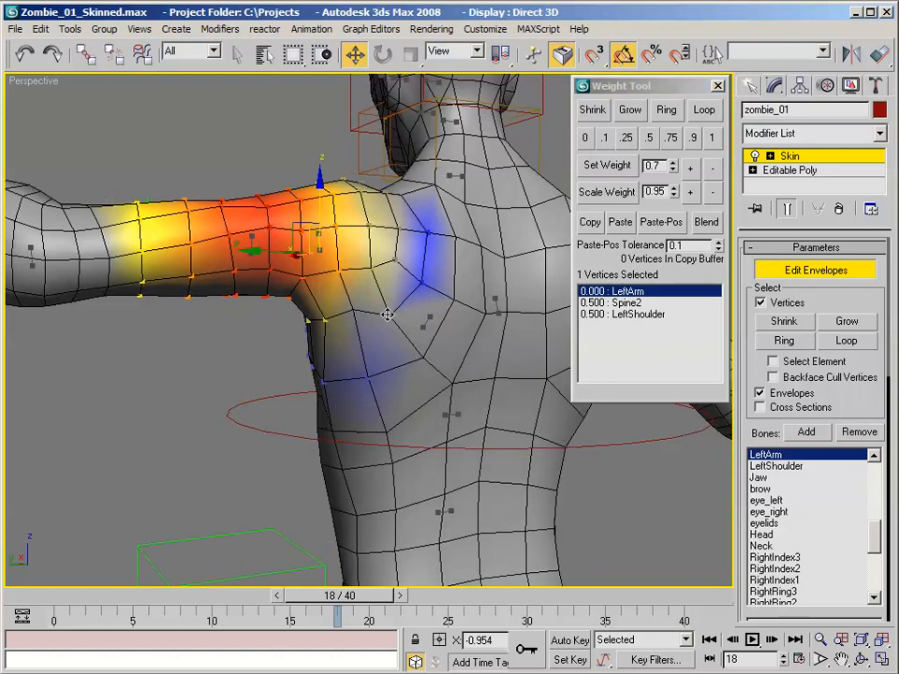
Set the Spine2 weight of the vertex behind the left armpit that is fully weighted to LeftShoulder to 0.25.
click(610, 302)
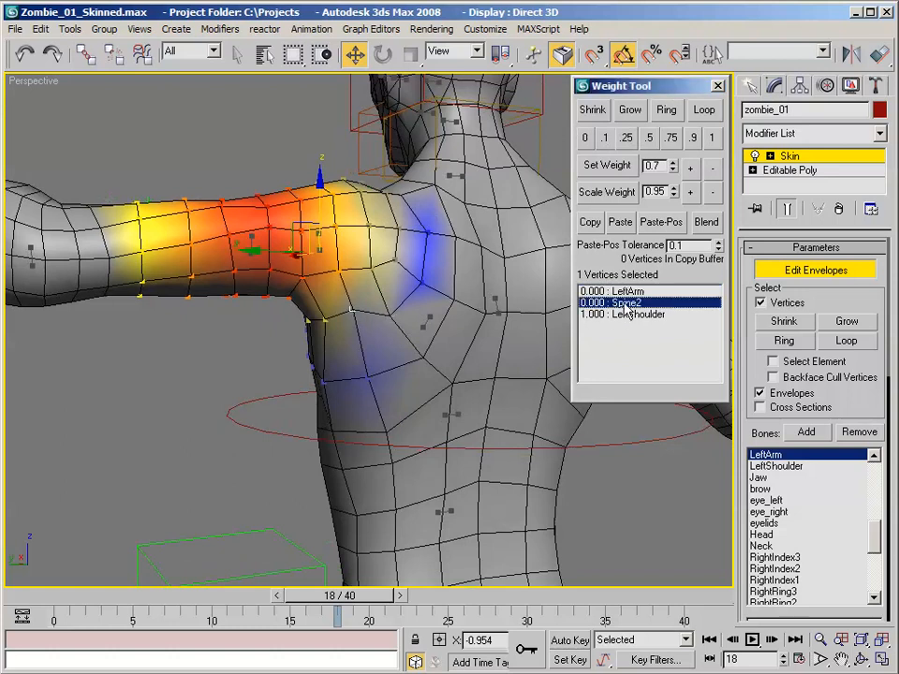
alt+middle_drag(421, 267, 395, 283)
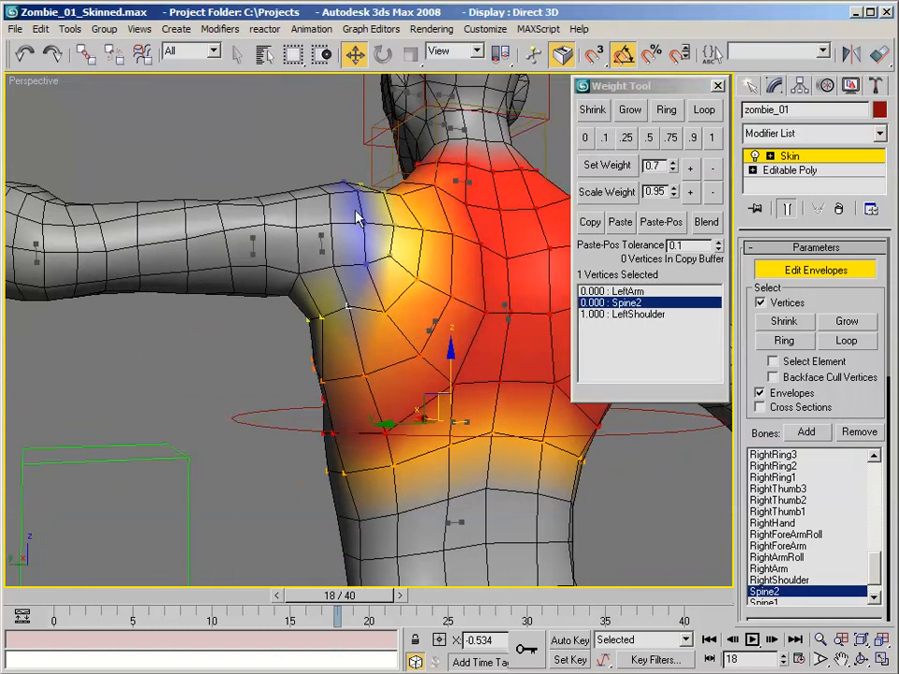
alt+middle_drag(379, 253, 400, 251)
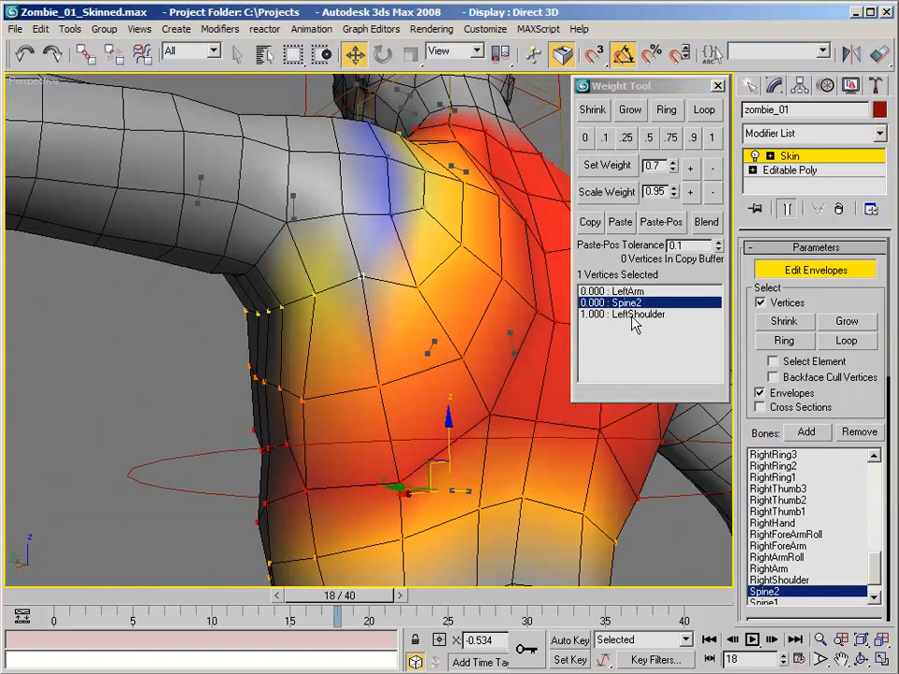
alt+middle_drag(408, 283, 434, 297)
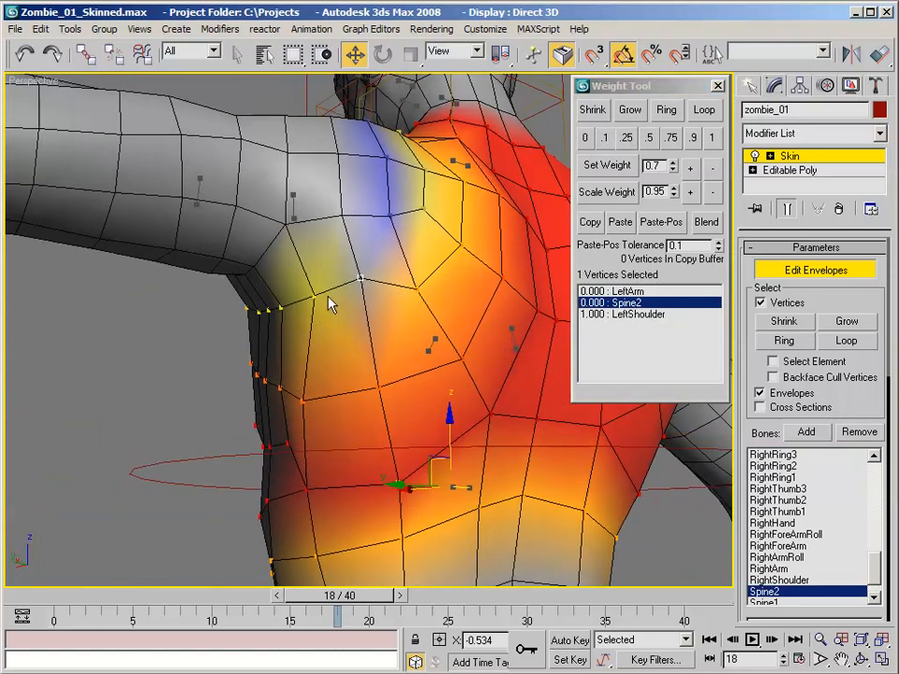
click(626, 138)
alt+middle_drag(555, 176, 343, 209)
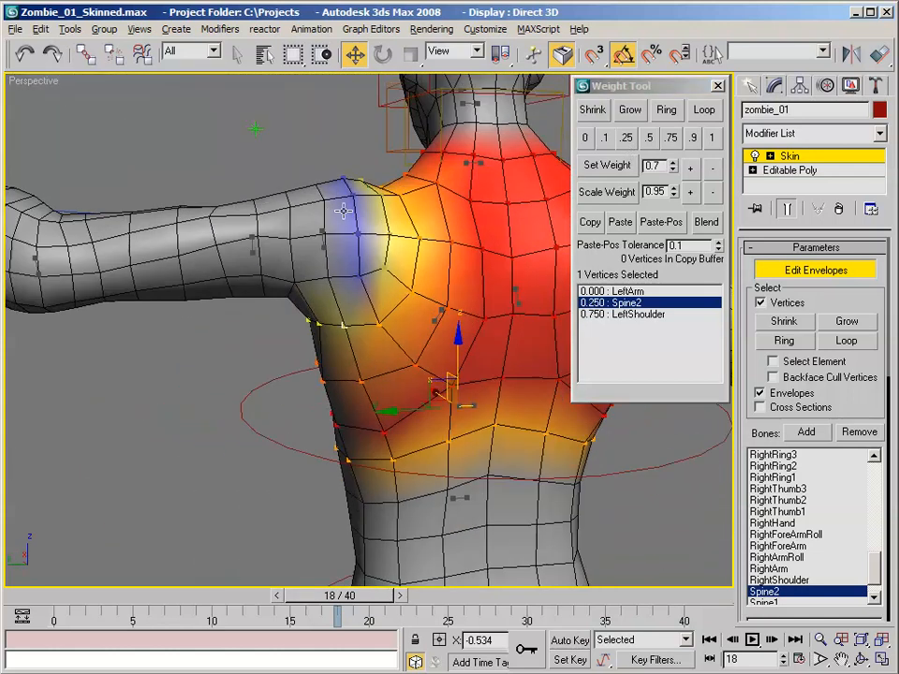
At frame 17, set the Spine2 weight of the back vertex below the armpit to 0.75, then scrub to frame 19.
mouse_move(361, 600)
mouse_down()
mouse_move(221, 598)
mouse_move(443, 590)
mouse_move(363, 588)
mouse_up()
key(w)
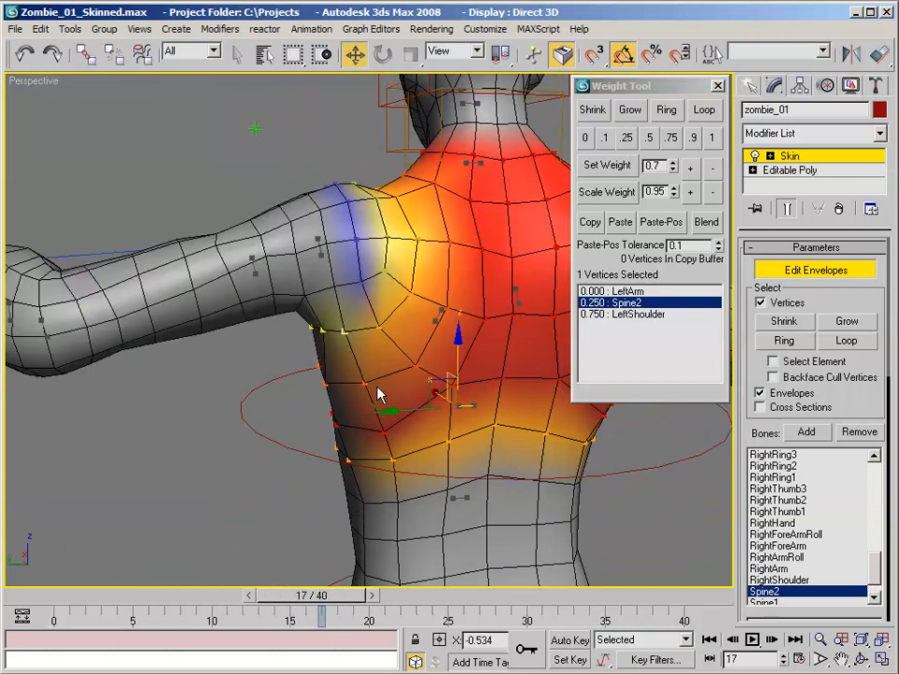
click(638, 315)
alt+middle_drag(453, 272, 466, 189)
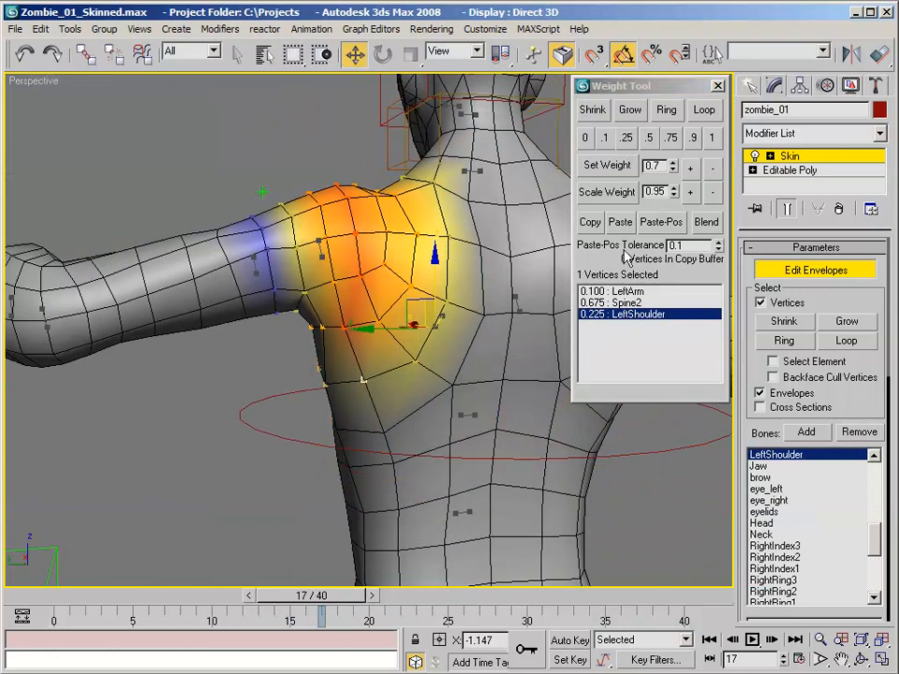
click(623, 304)
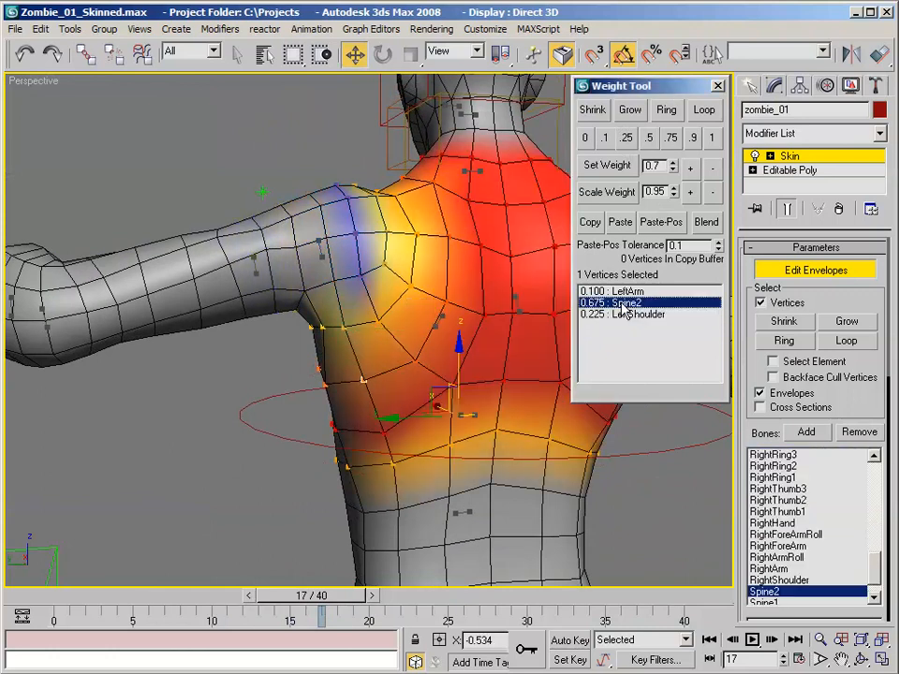
click(670, 138)
alt+middle_drag(412, 309, 373, 341)
drag(321, 599, 364, 596)
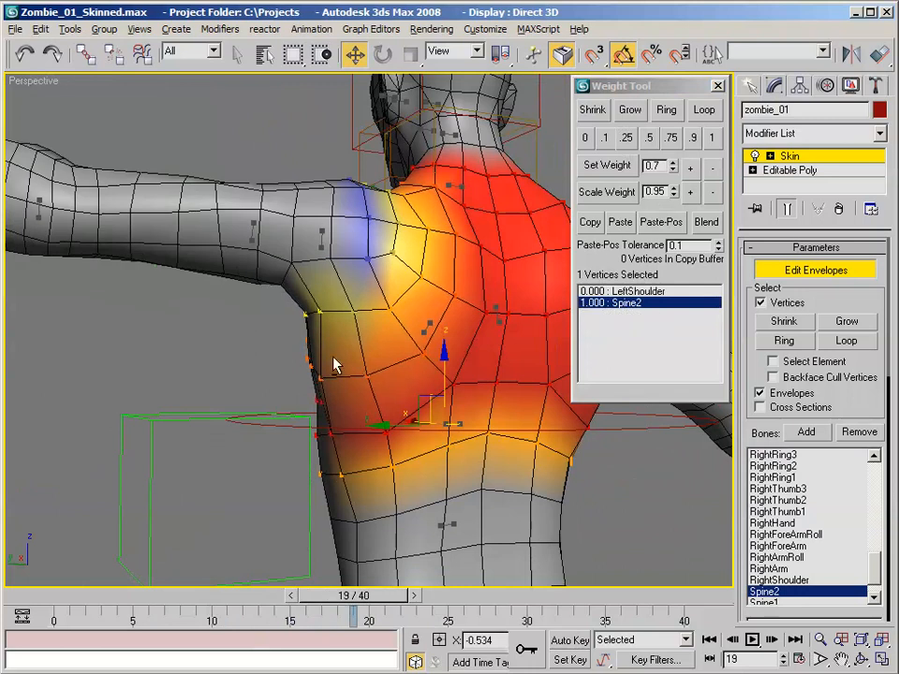
Set the Spine2 weight of the back vertex just below the left armpit, partly weighted to LeftShoulder and LeftArm, to 0.75.
alt+middle_drag(335, 366, 363, 384)
click(327, 376)
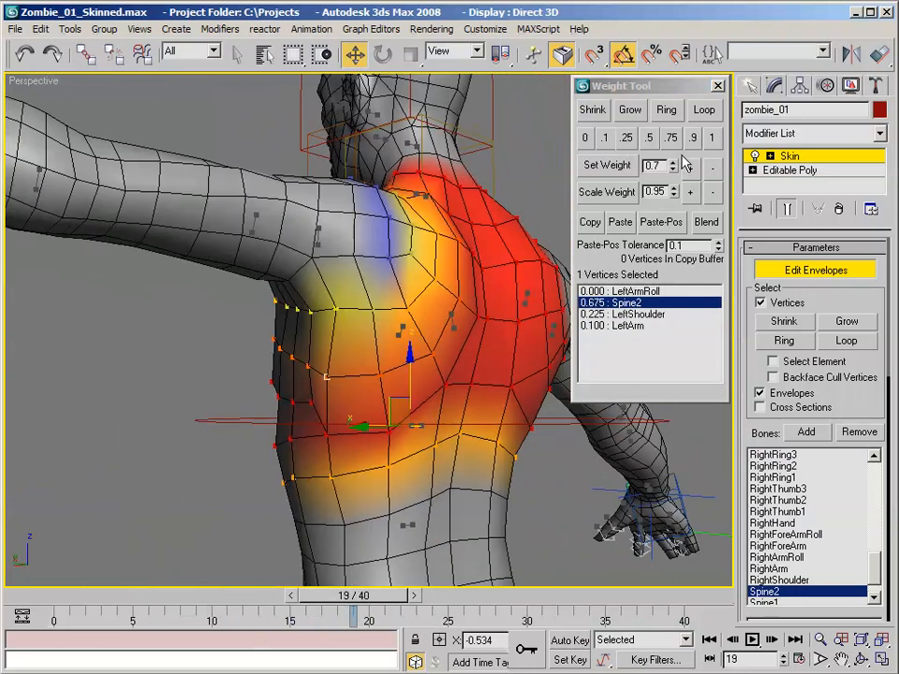
click(671, 138)
Scrub the arm animation to check the chest and left armpit deformation from the front, stopping at frame 20.
alt+middle_drag(290, 315, 496, 328)
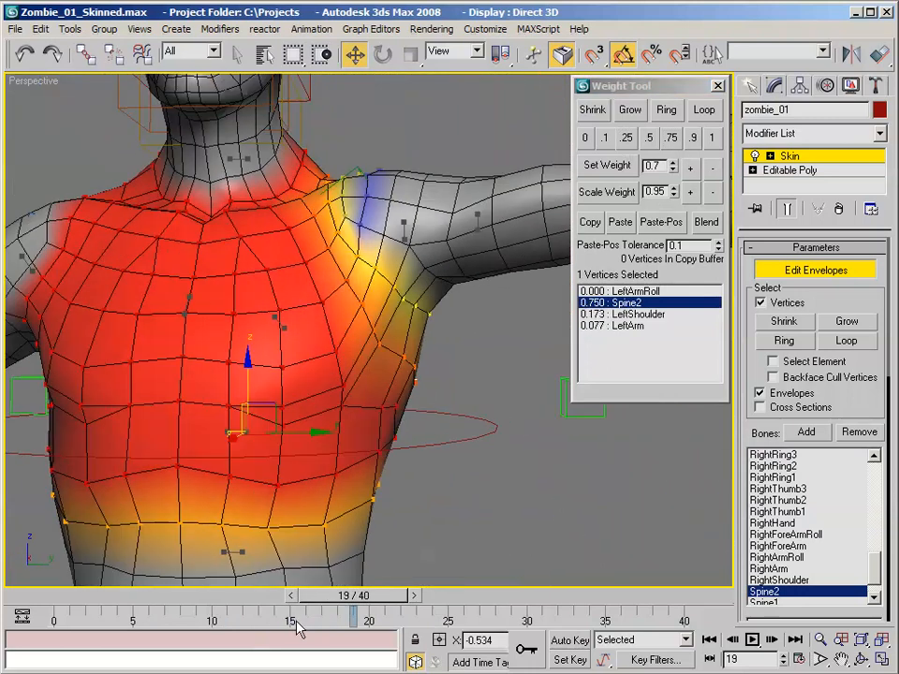
drag(354, 595, 331, 563)
key(w)
alt+middle_drag(331, 560, 346, 476)
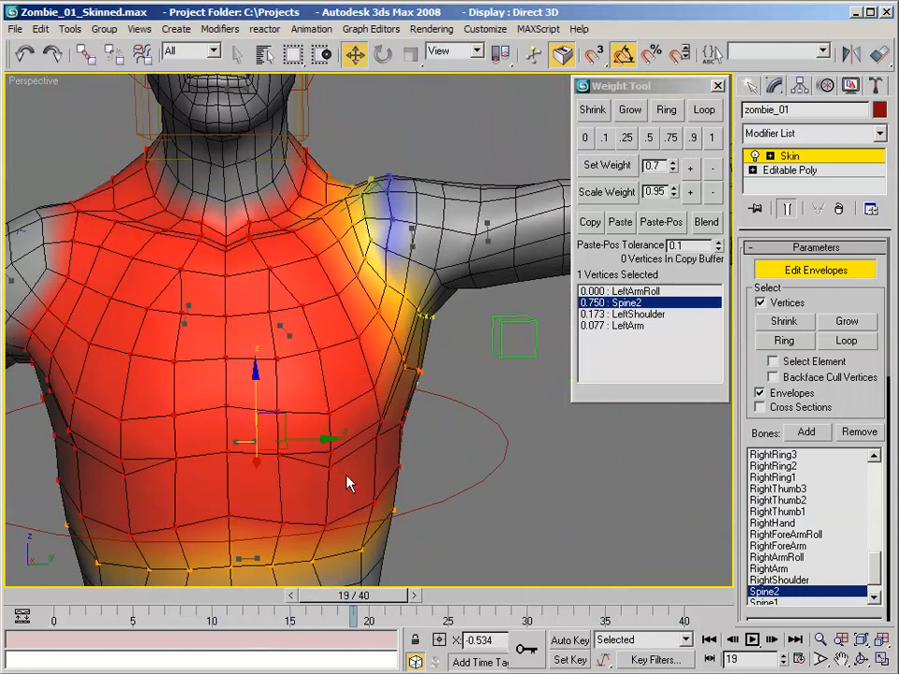
scroll(347, 483, down, 6)
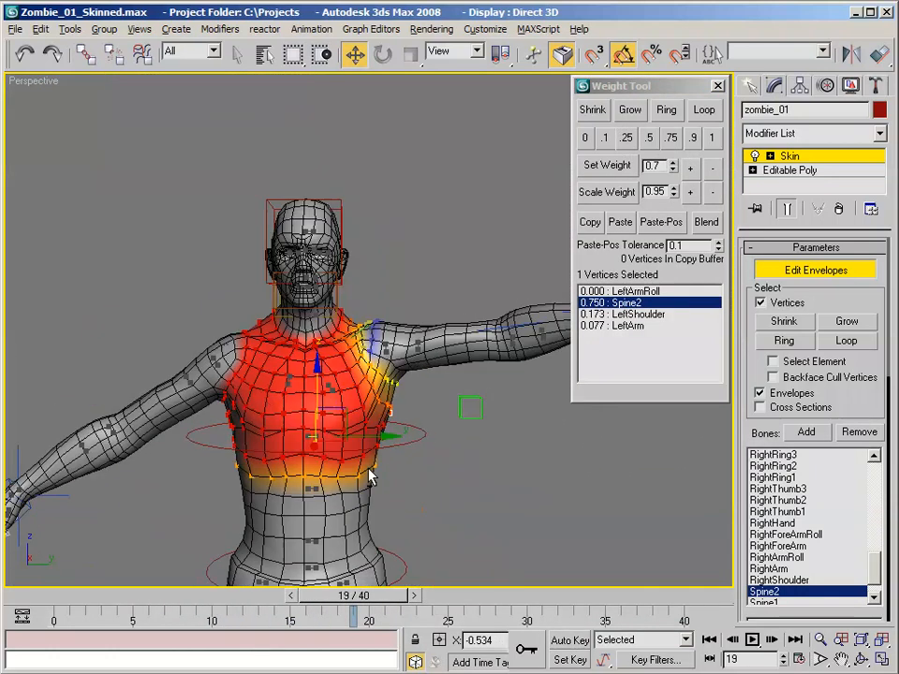
scroll(369, 476, up, 4)
drag(347, 596, 371, 571)
key(w)
Show the LeftShoulder bone's weights and scrub the animation to examine the left shoulder and torso deformation, ending at frame 20.
click(644, 316)
alt+middle_drag(432, 330, 453, 321)
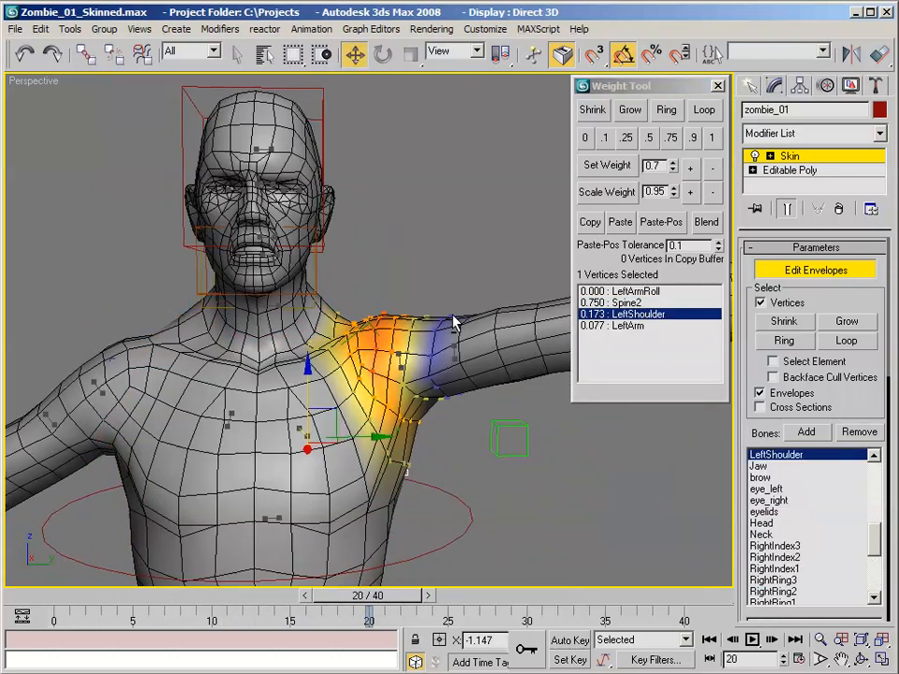
key(q)
drag(320, 597, 337, 566)
key(w)
alt+middle_drag(339, 494, 340, 511)
scroll(343, 506, down, 5)
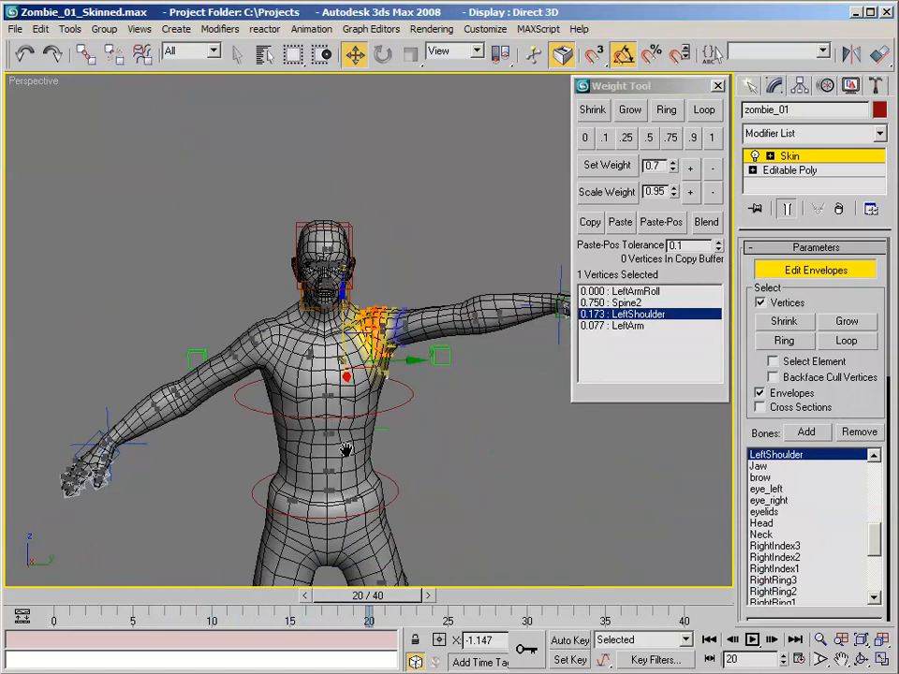
alt+middle_drag(347, 452, 281, 425)
scroll(351, 411, up, 5)
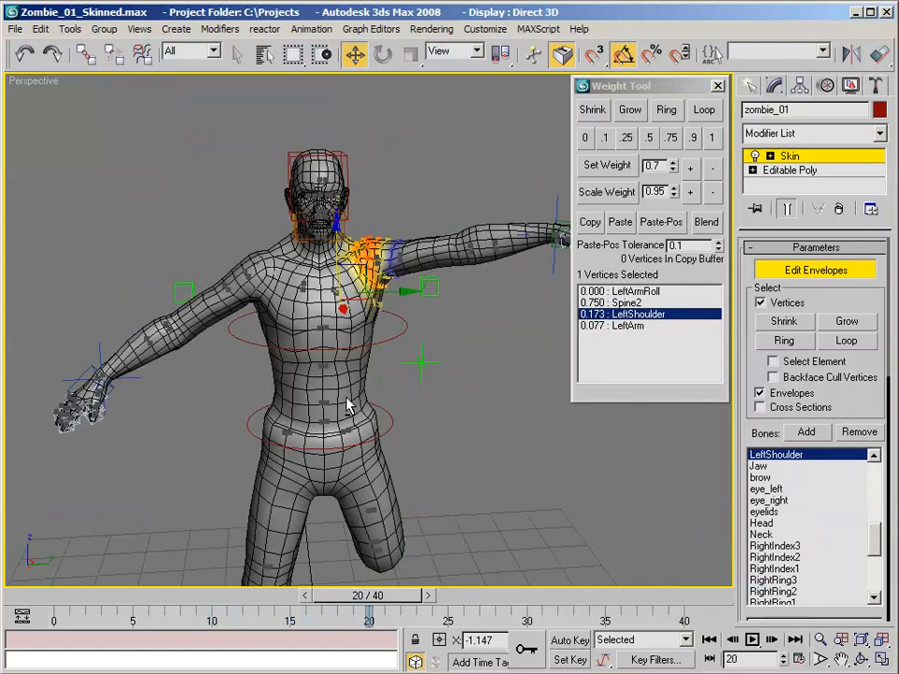
Return the animation to frame 0 and make LeftHand the active bone for weight editing.
alt+middle_drag(347, 389, 356, 382)
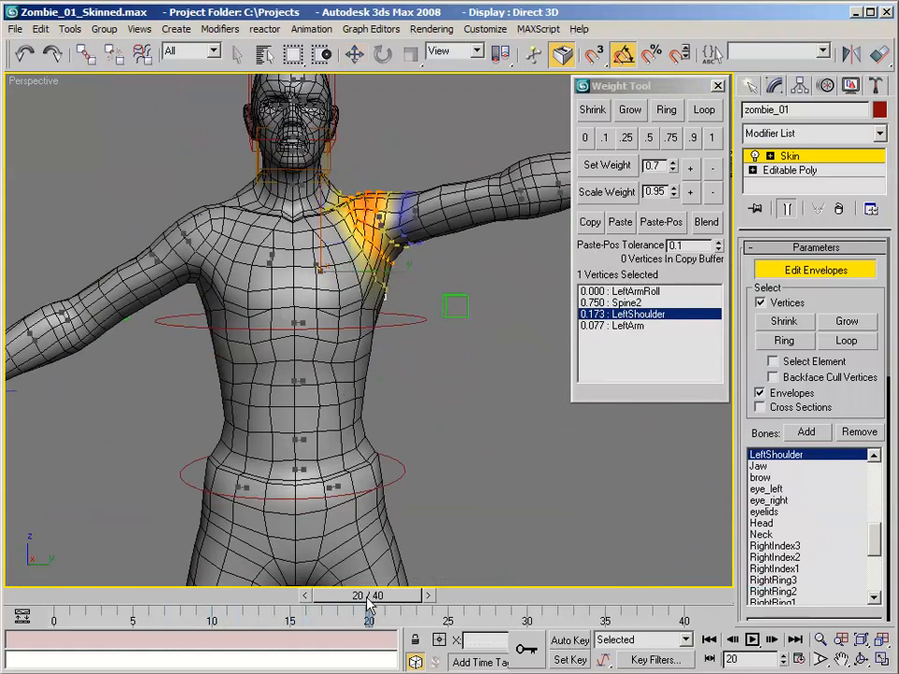
drag(368, 607, 43, 506)
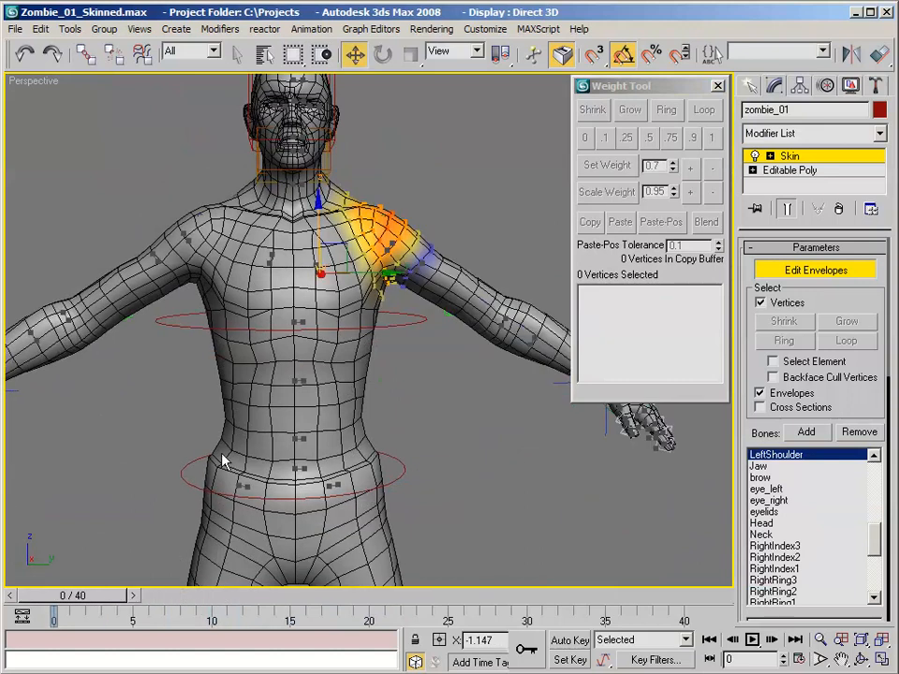
alt+middle_drag(335, 410, 307, 414)
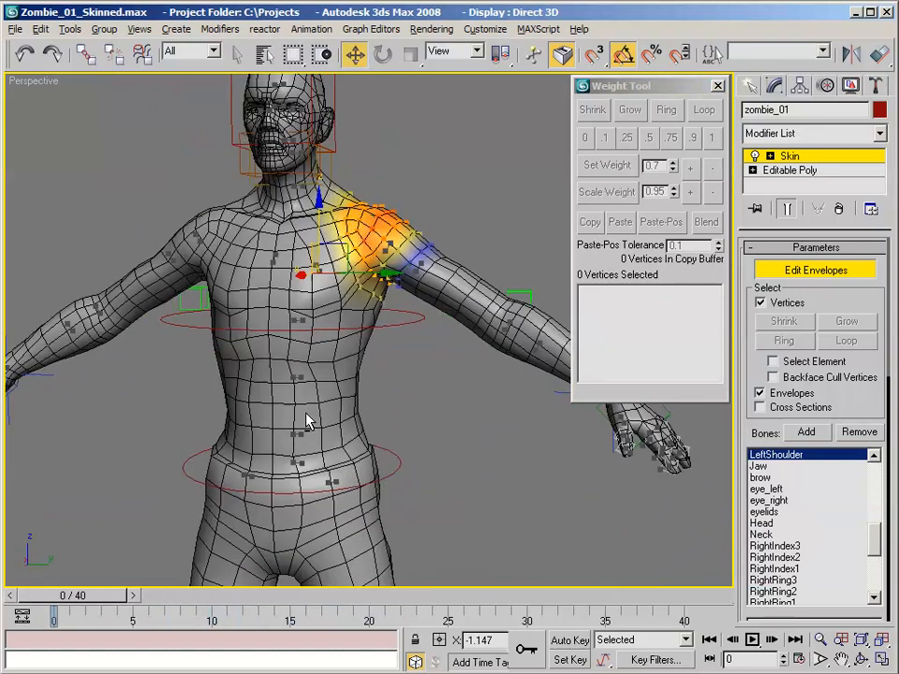
middle_drag(428, 400, 224, 372)
middle_drag(400, 446, 335, 401)
scroll(334, 402, up, 8)
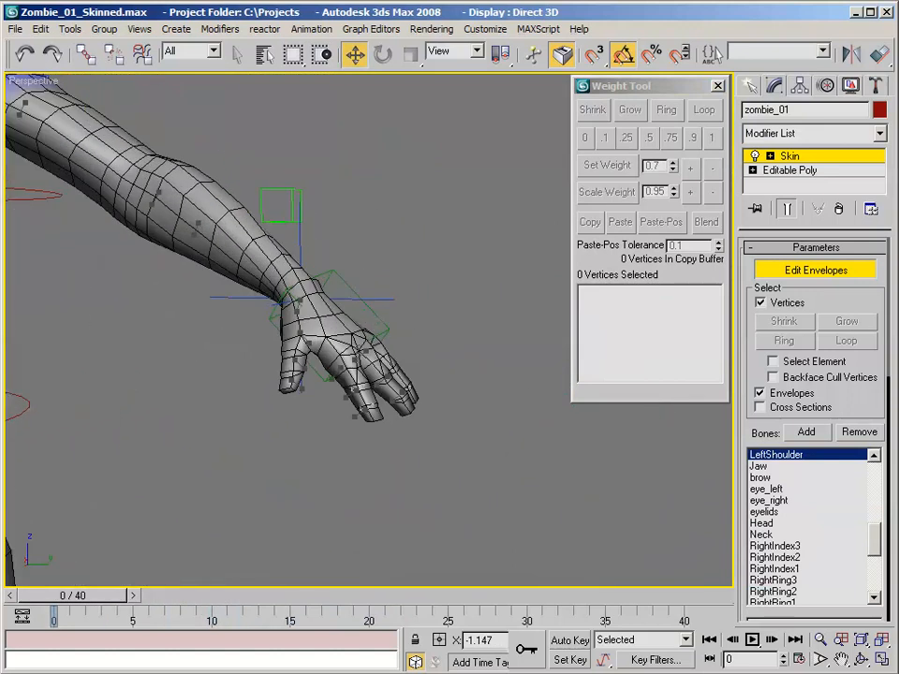
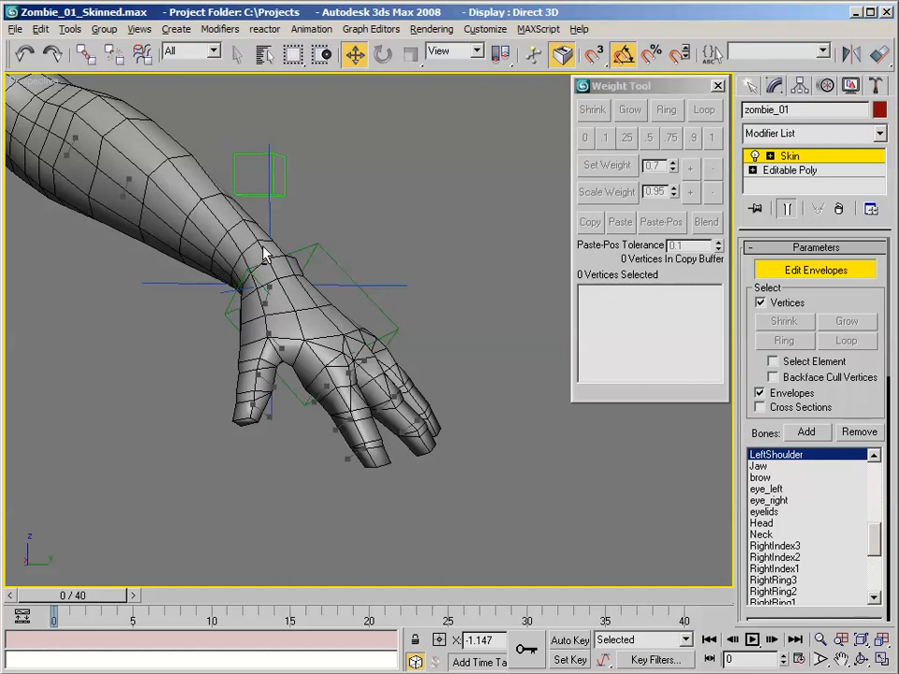
mouse_move(263, 247)
alt+middle_down()
mouse_move(277, 251)
mouse_move(270, 256)
alt+middle_up()
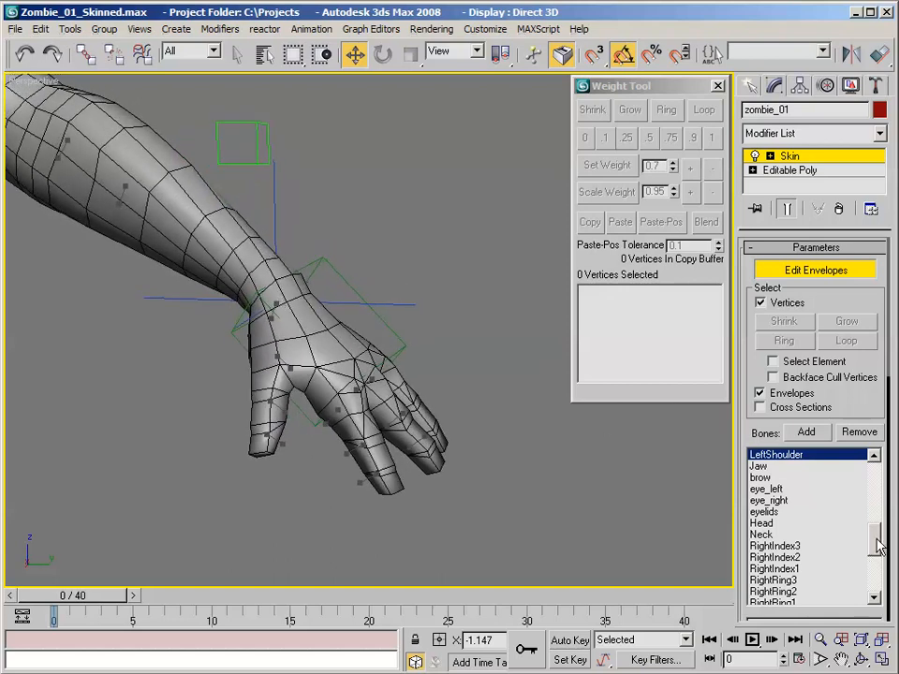
drag(878, 546, 875, 513)
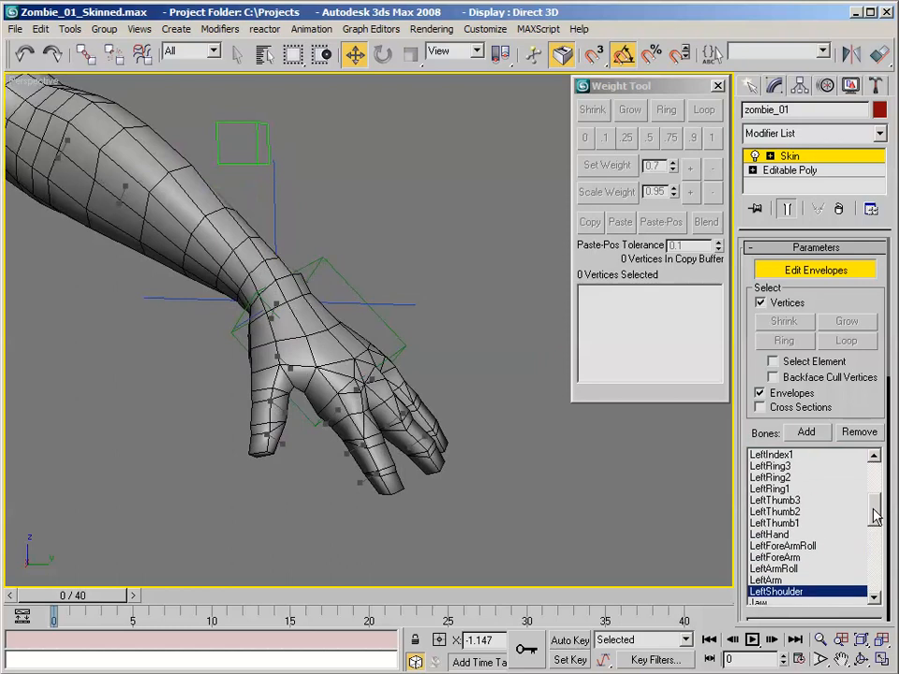
click(786, 534)
Select the full vertex loop around the left wrist and set its LeftHand weight to 0.5.
scroll(193, 257, up, 5)
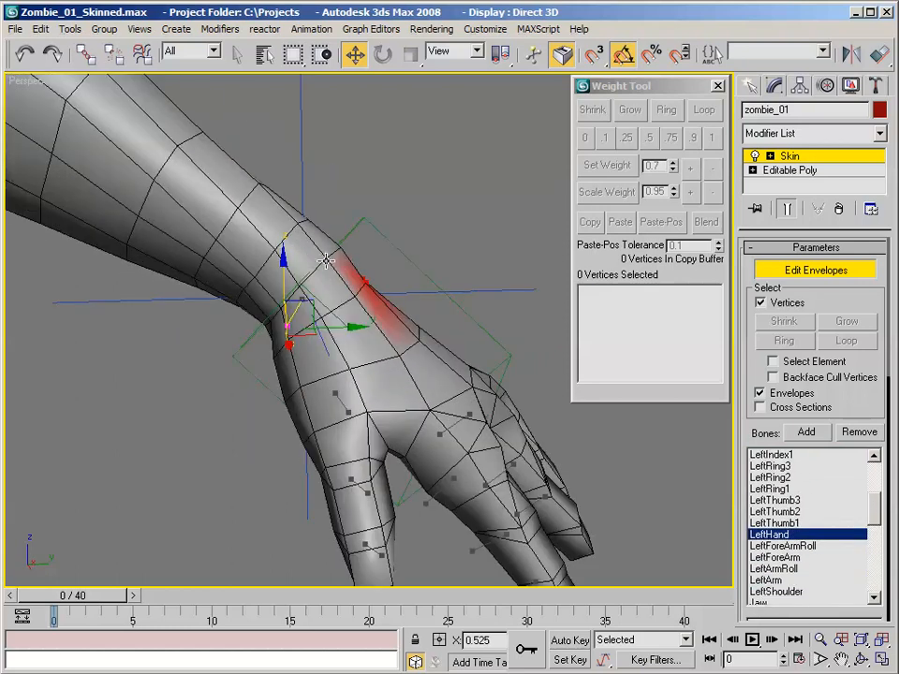
click(338, 250)
alt+middle_drag(373, 221, 337, 217)
click(704, 110)
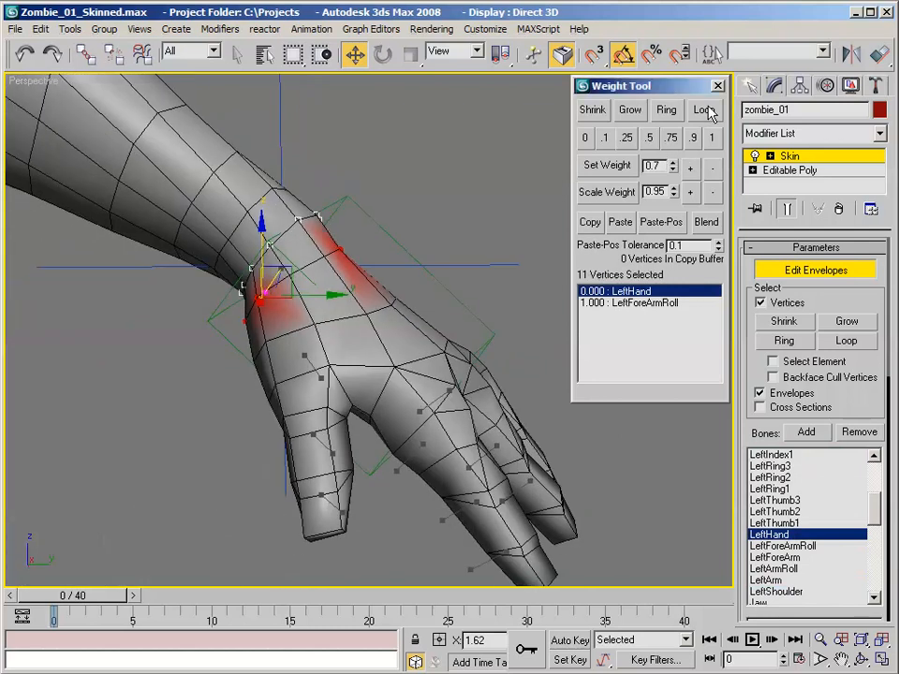
alt+middle_drag(519, 153, 525, 139)
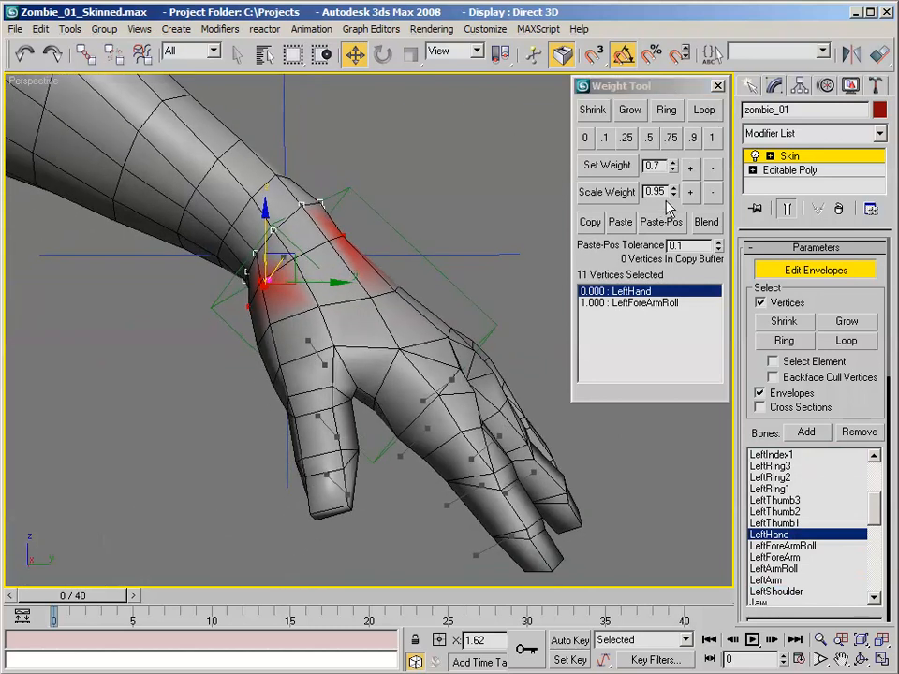
click(648, 137)
Select the next vertex loop up the forearm from the wrist and set its LeftHand weight to 0.1.
alt+middle_drag(525, 148, 525, 152)
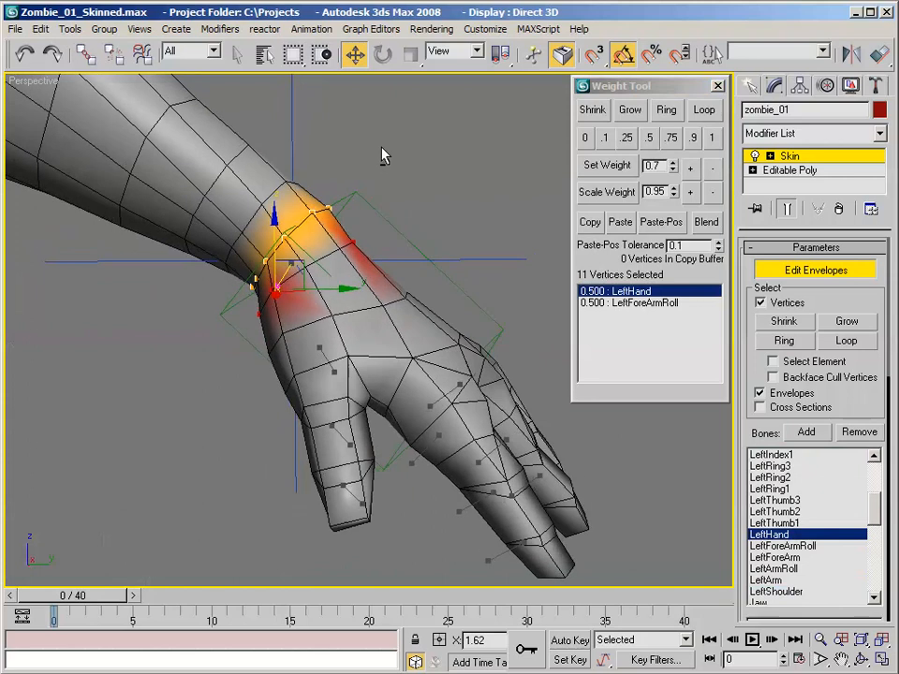
click(281, 182)
ctrl+click(260, 200)
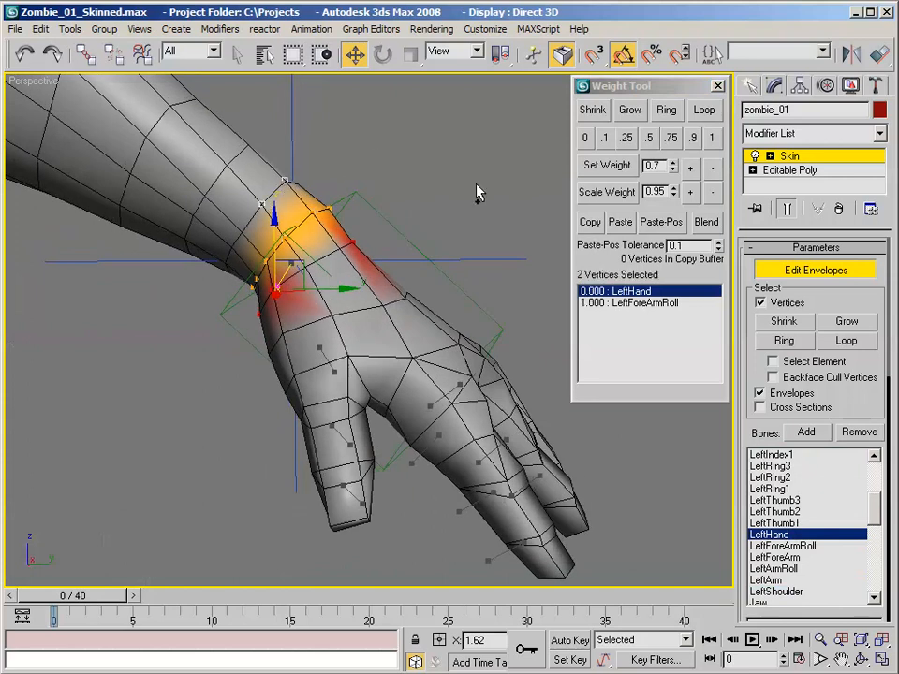
click(704, 110)
click(604, 138)
Select the two vertex loops on the hand just past the wrist and set their LeftHand weight to 1.
alt+middle_drag(525, 147, 416, 149)
scroll(422, 159, up, 3)
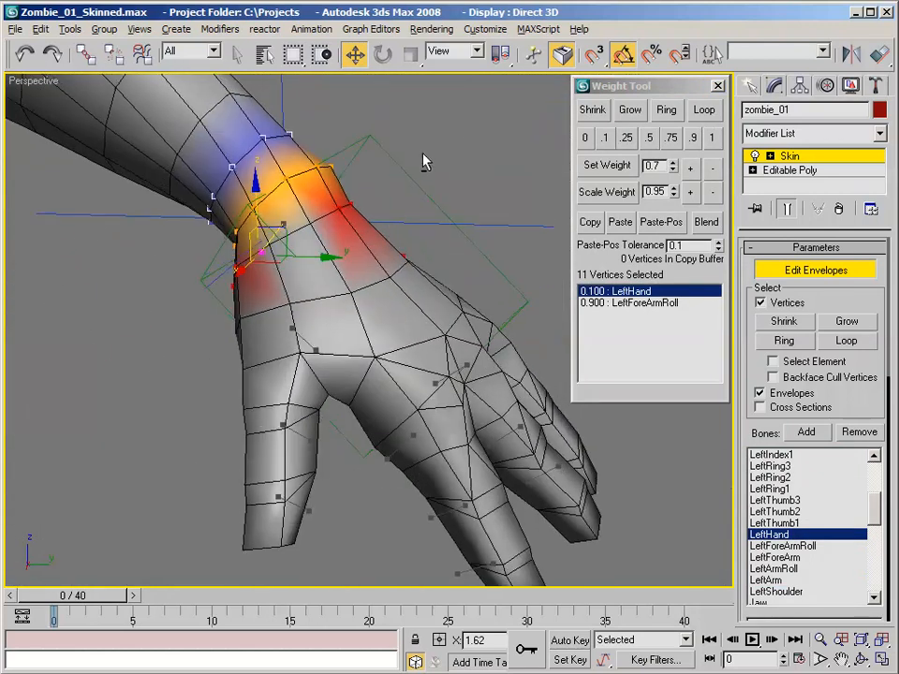
click(338, 233)
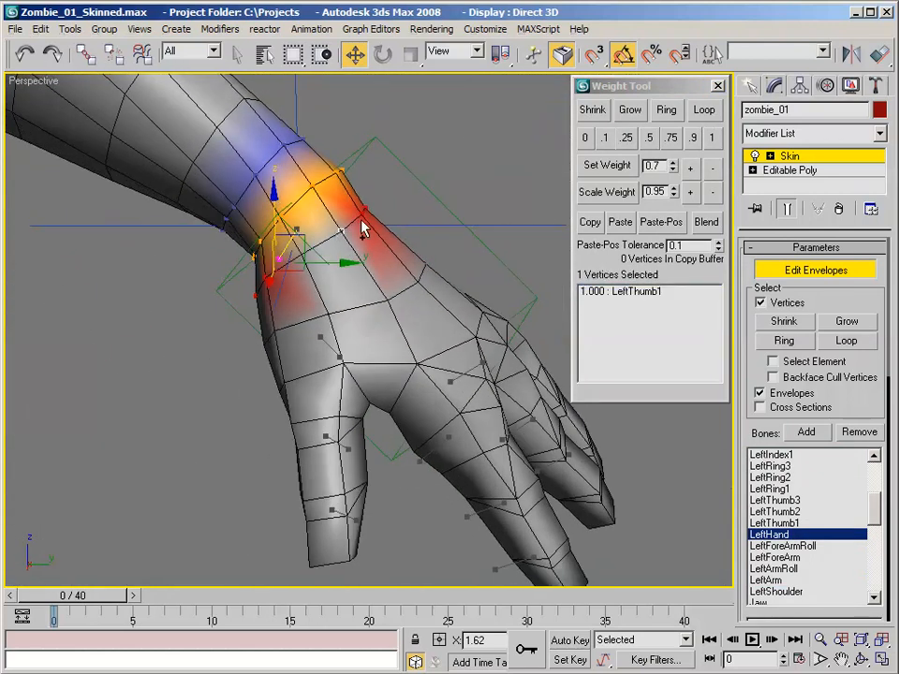
ctrl+click(362, 223)
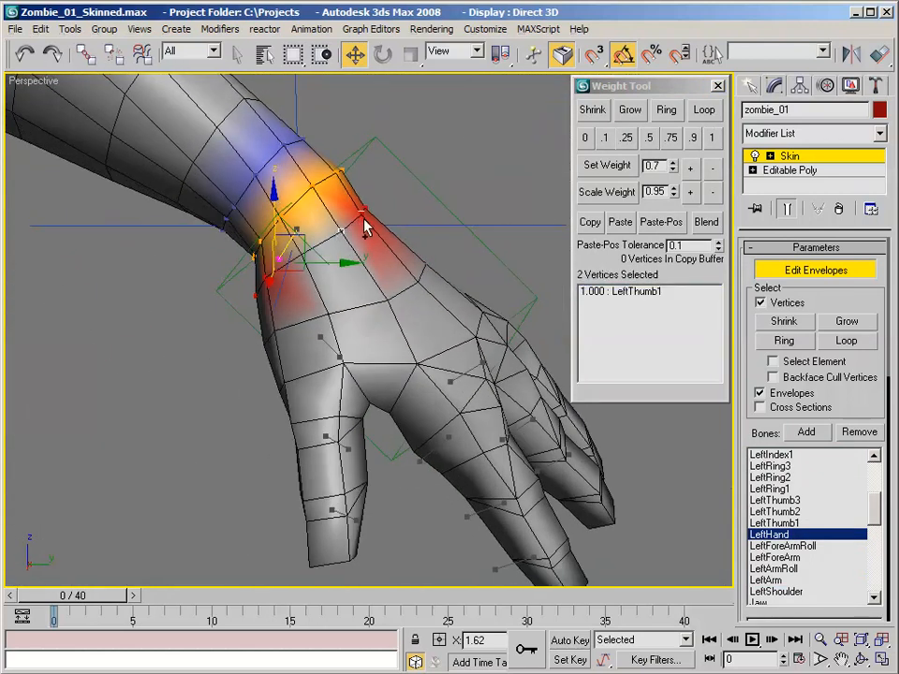
ctrl+click(329, 313)
alt+middle_drag(392, 235, 321, 209)
click(702, 113)
click(711, 137)
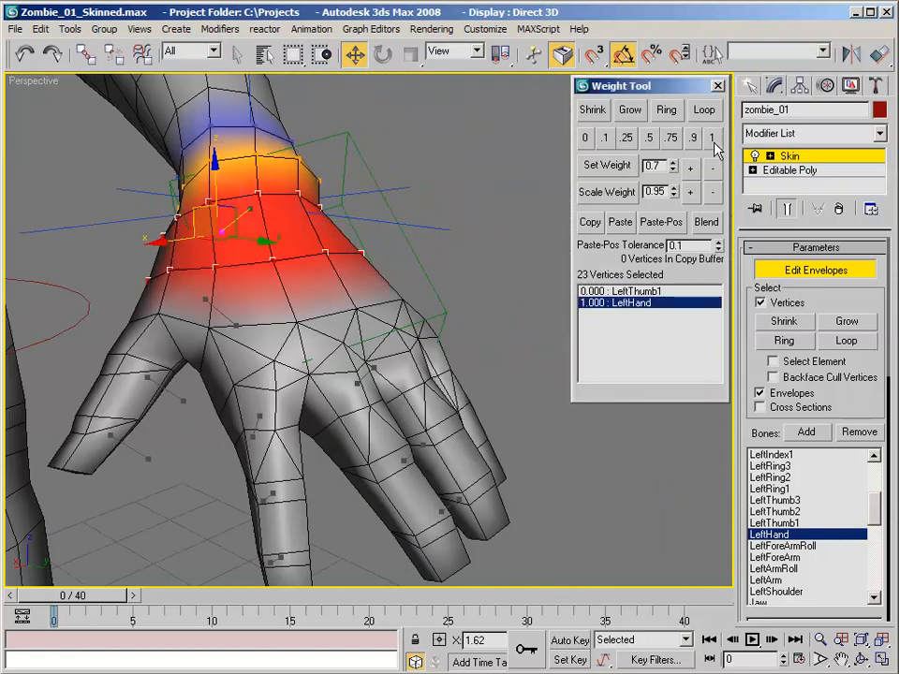
Select the vertex loop around the hand behind the knuckles, grow the selection once, and set its LeftHand weight to 1.
alt+middle_drag(423, 133, 395, 210)
click(282, 286)
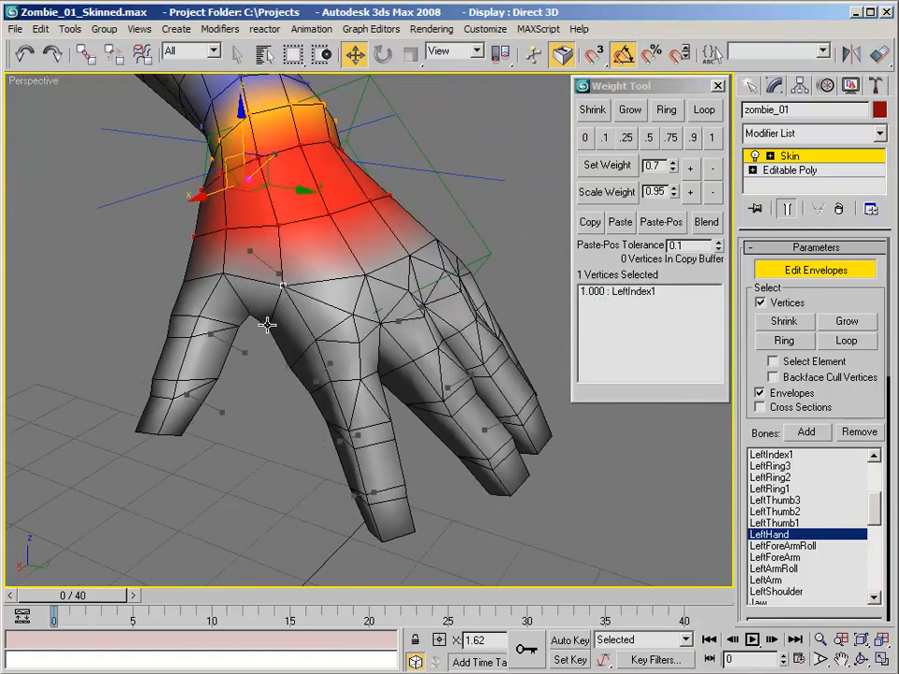
ctrl+click(267, 325)
ctrl+click(367, 271)
ctrl+click(408, 256)
ctrl+click(437, 241)
alt+middle_drag(437, 237, 264, 189)
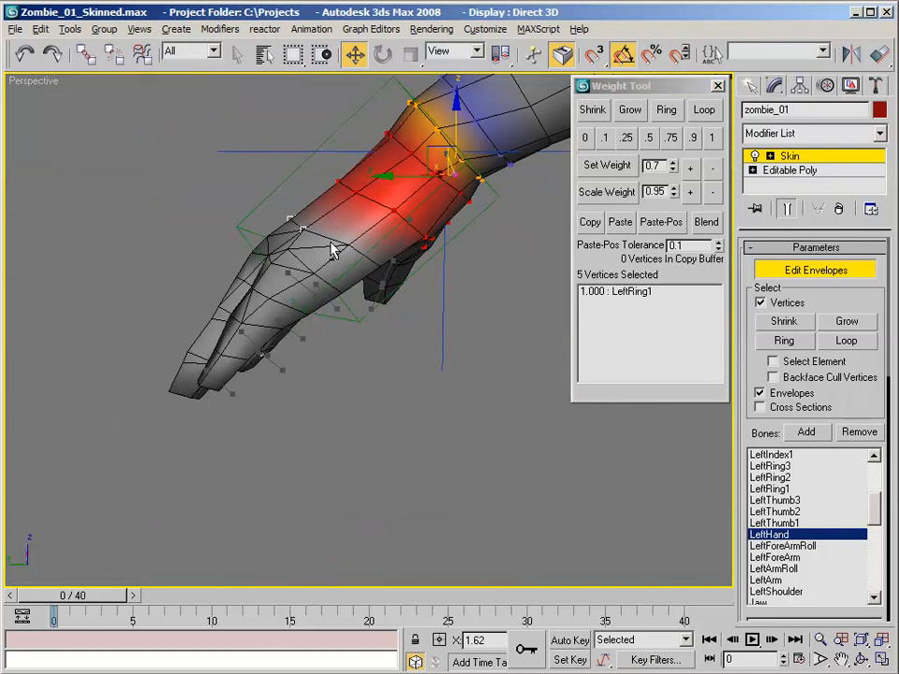
alt+middle_drag(382, 269, 291, 200)
click(702, 119)
alt+middle_drag(492, 192, 184, 213)
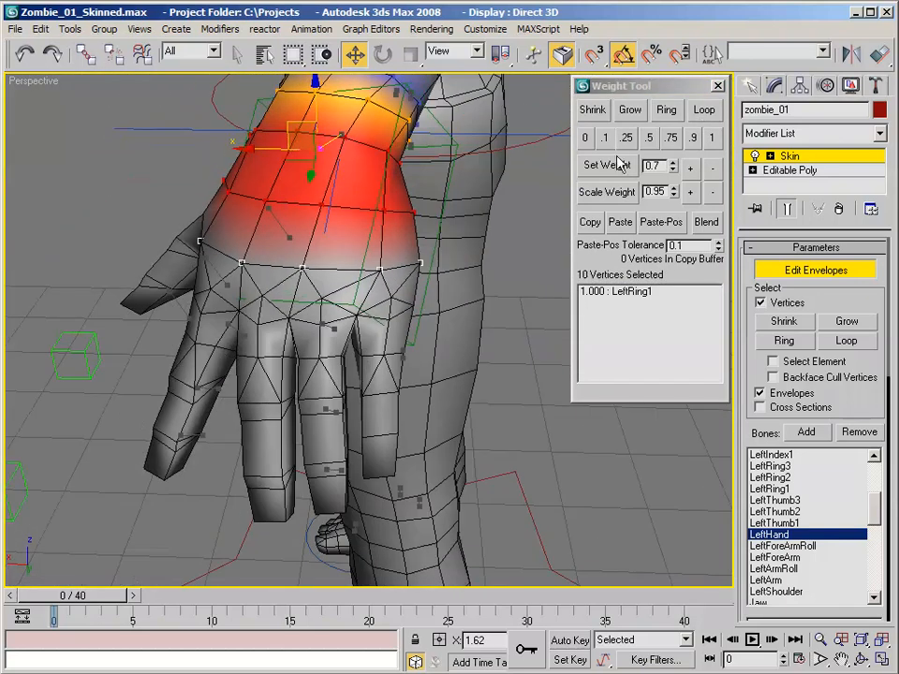
click(642, 117)
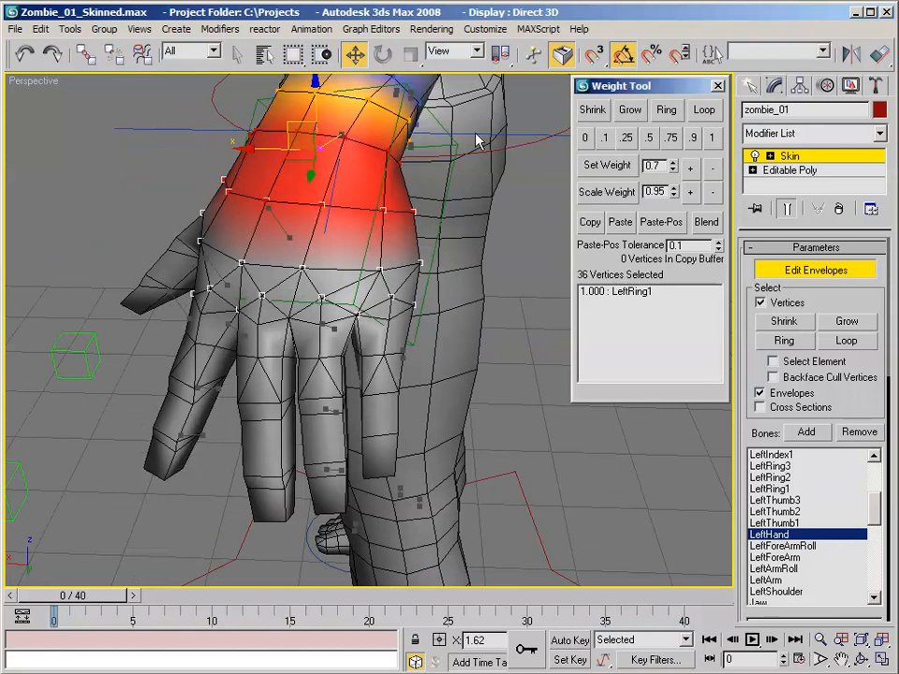
alt+middle_drag(393, 201, 485, 167)
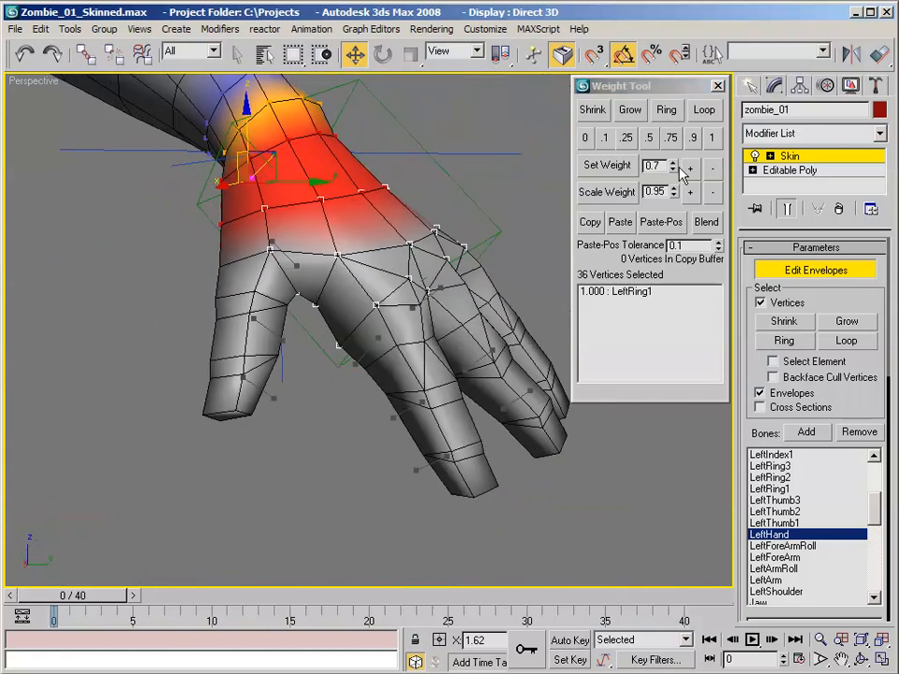
click(713, 136)
Set the LeftHand weight to 1 on the three remaining vertices at the base of the thumb.
alt+middle_drag(309, 234, 436, 190)
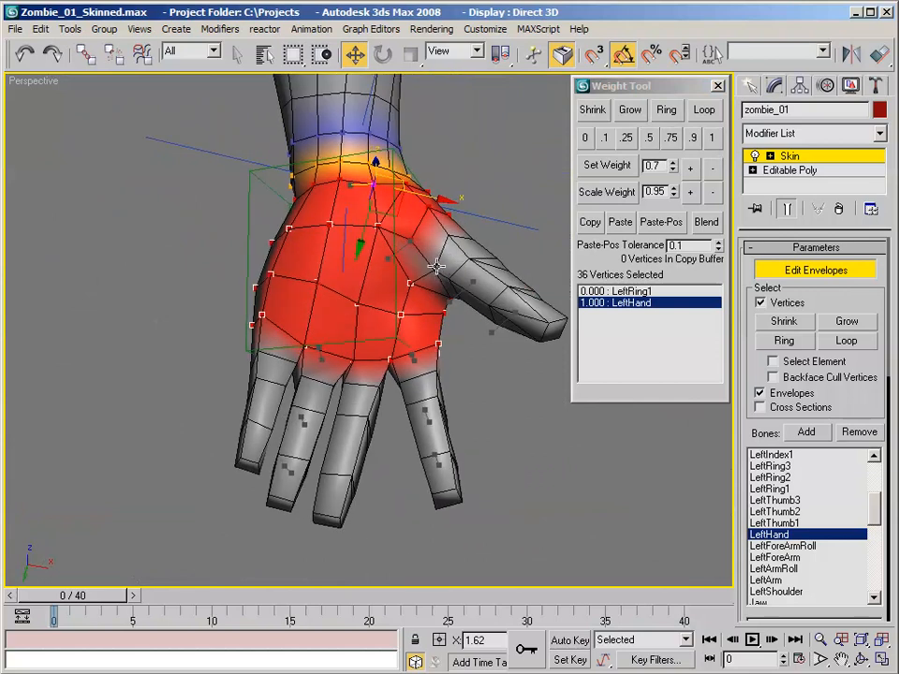
click(434, 269)
ctrl+click(450, 236)
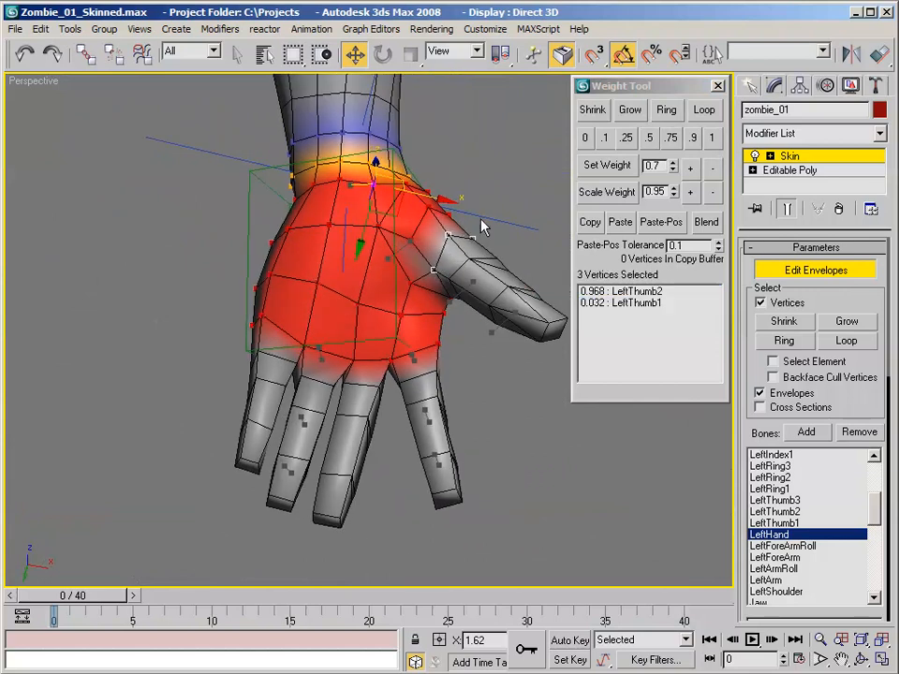
alt+middle_drag(482, 227, 552, 260)
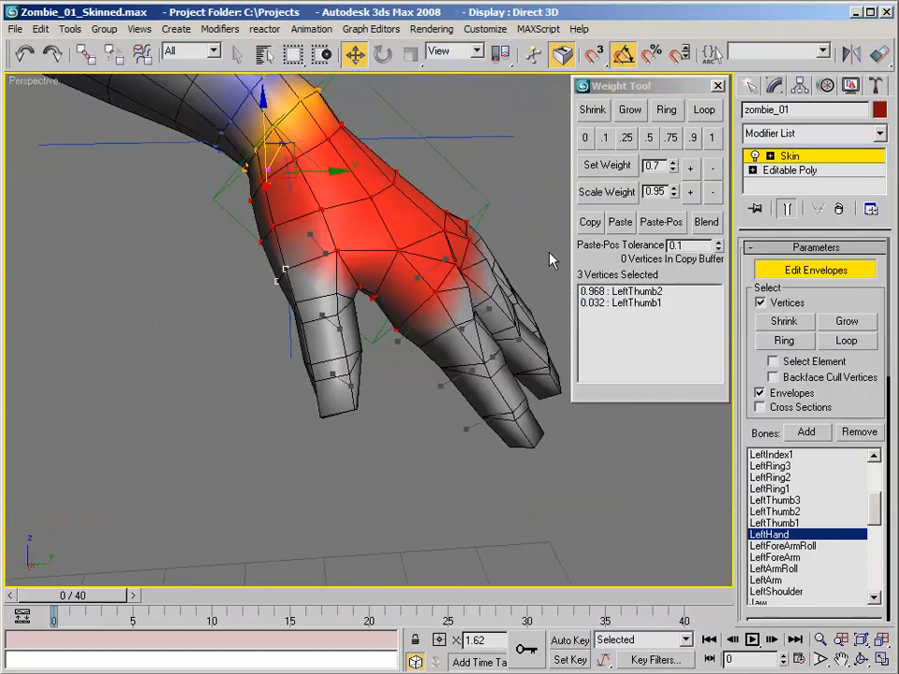
click(711, 140)
Set the LeftHand weight to 1 on the four knuckle vertices at the base of the fingers.
alt+middle_drag(541, 110, 346, 254)
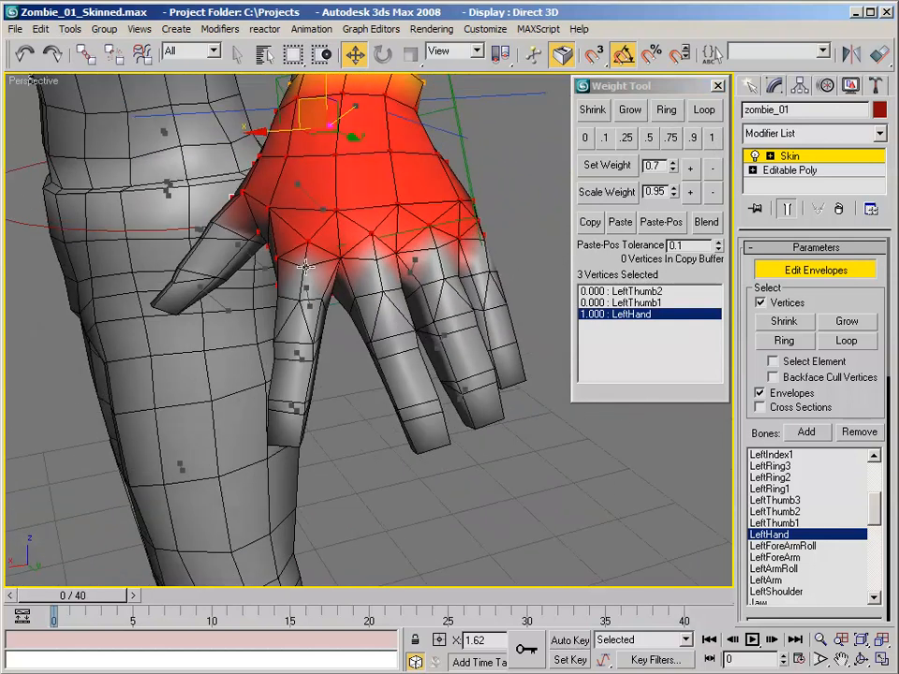
click(305, 267)
ctrl+click(439, 245)
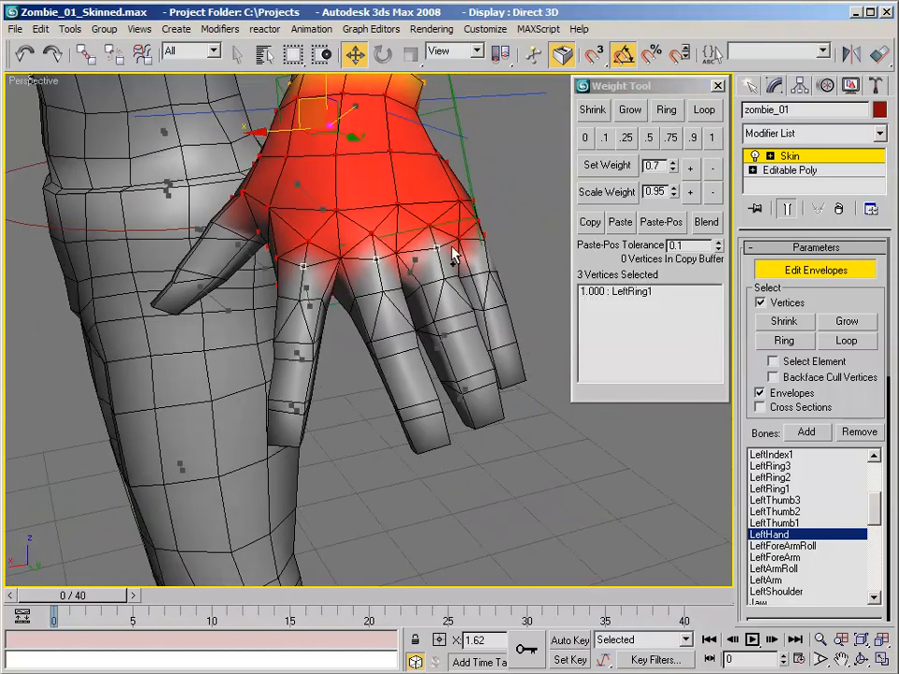
ctrl+click(483, 236)
alt+middle_drag(480, 239, 561, 201)
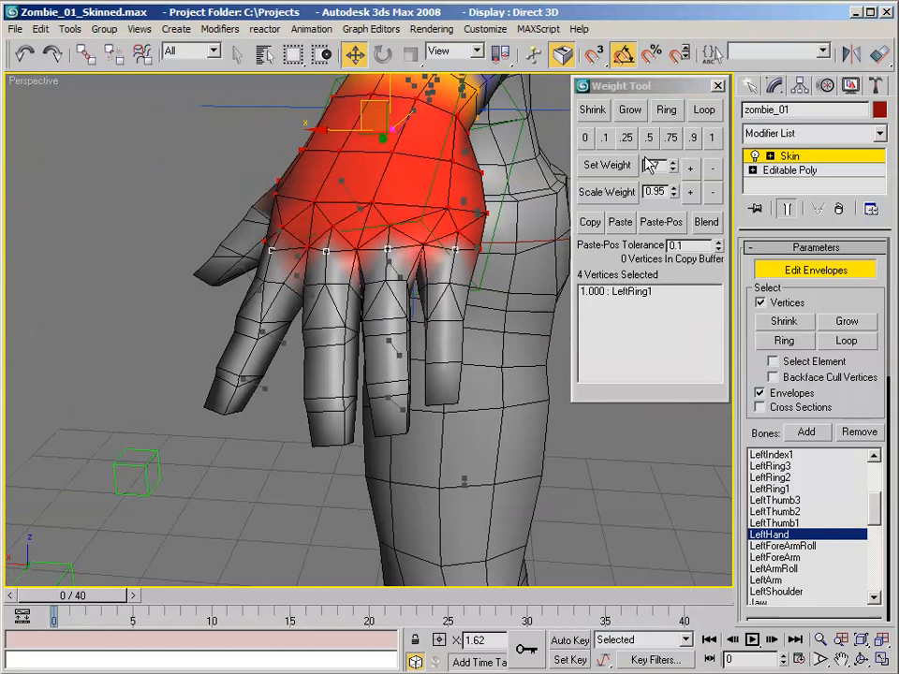
click(714, 139)
Make LeftThumb3 the active bone and set its weight to 0 on the two partly influenced vertices nearer the thumb's base.
alt+middle_drag(414, 103, 353, 237)
scroll(384, 223, up, 3)
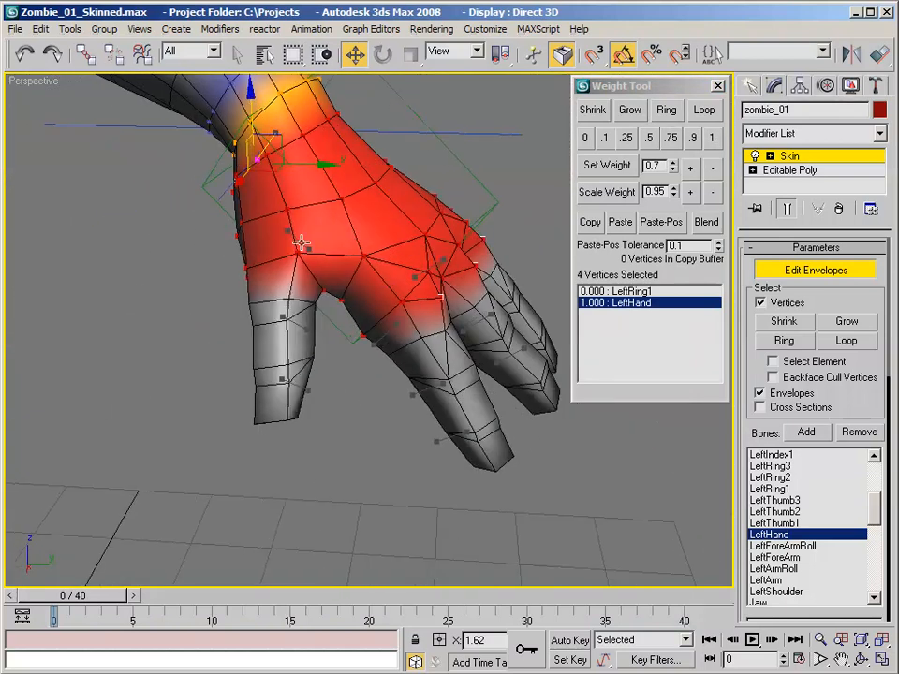
click(297, 384)
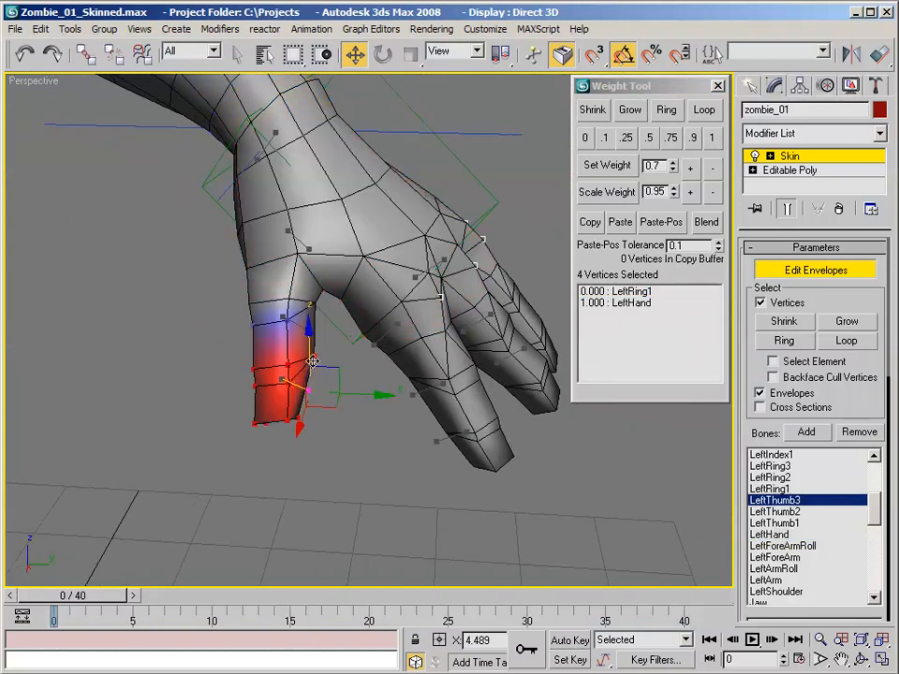
alt+middle_drag(295, 356, 232, 290)
scroll(232, 275, up, 3)
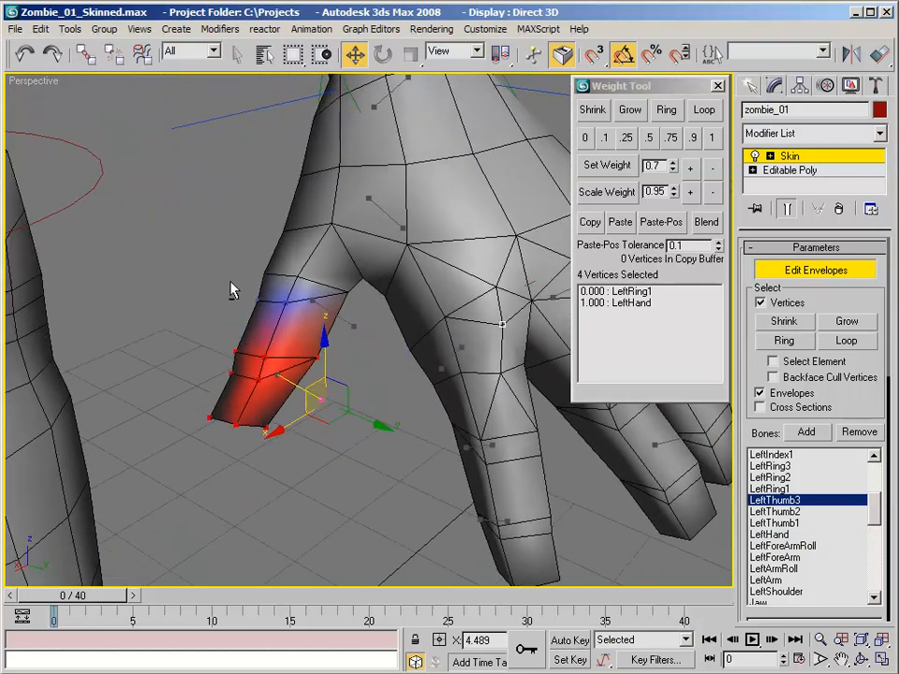
click(259, 300)
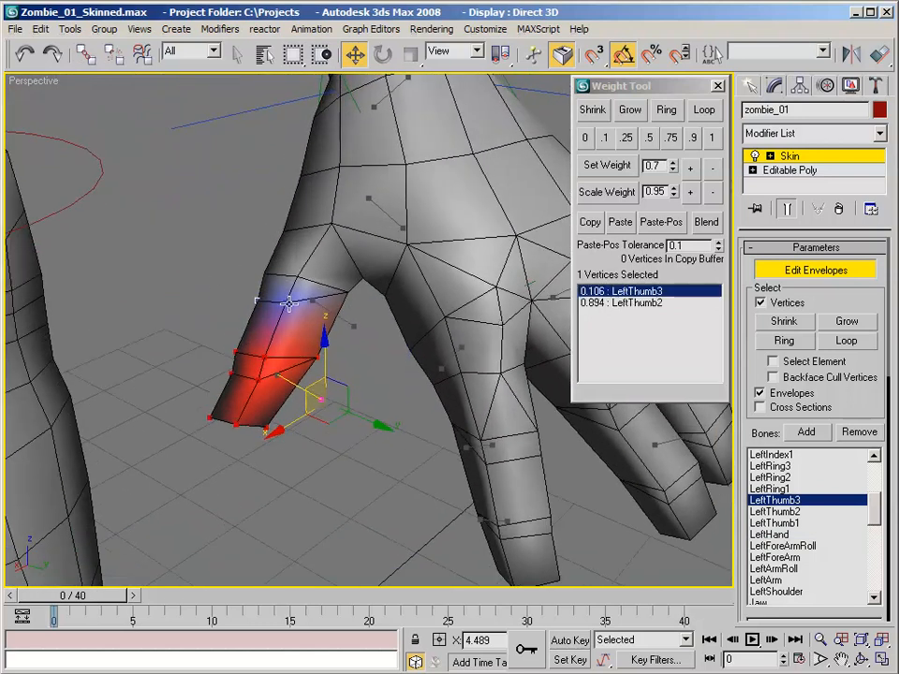
ctrl+click(287, 302)
click(585, 138)
Select the two outer vertices at the thumb's tip joint, make LeftThumb2 the active bone and set its weight to 0.5.
alt+middle_drag(402, 211, 389, 235)
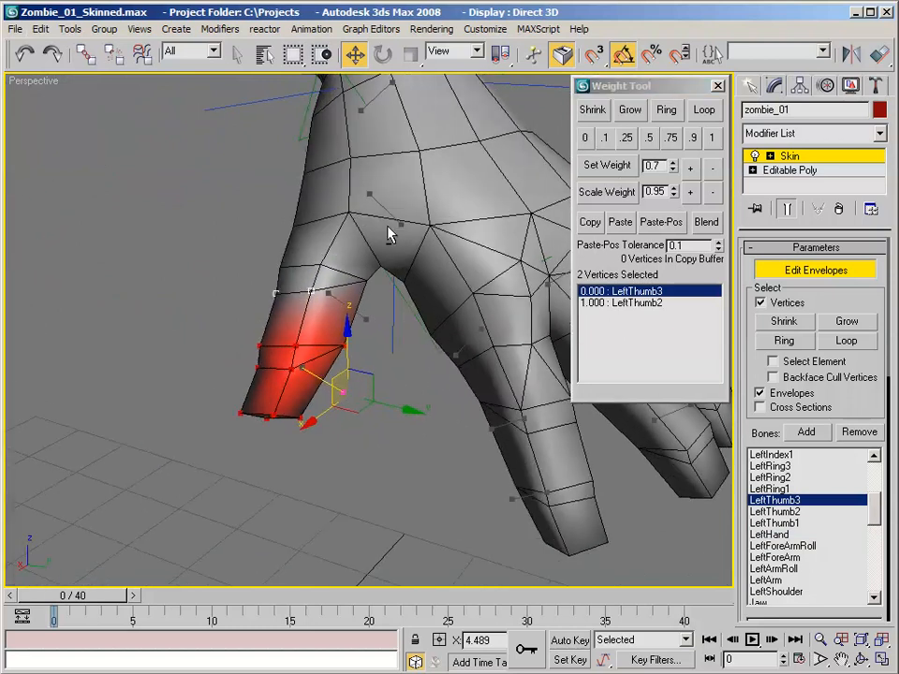
click(298, 347)
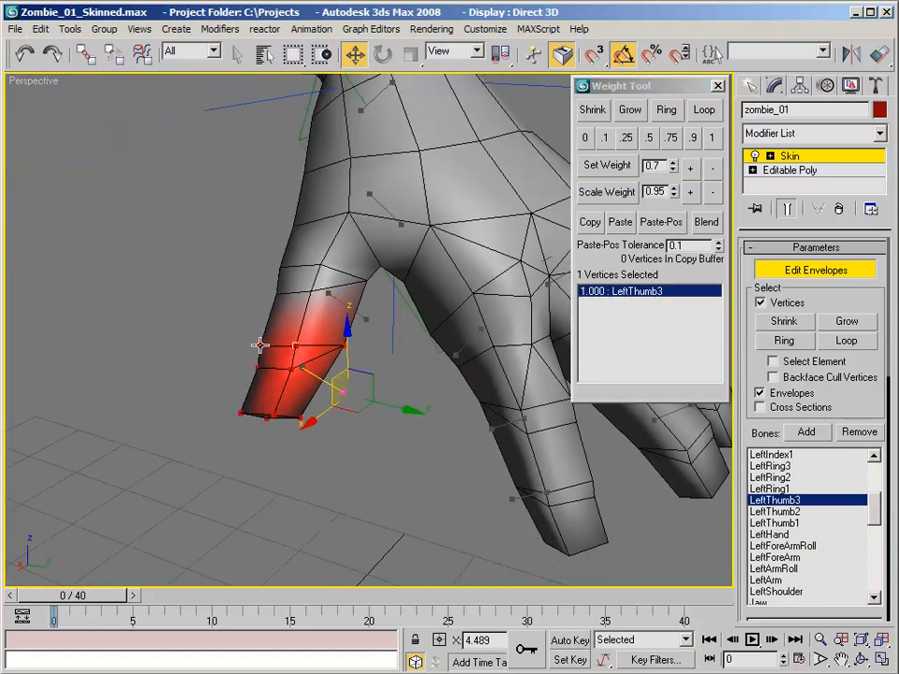
ctrl+click(259, 346)
alt+middle_drag(345, 298, 287, 274)
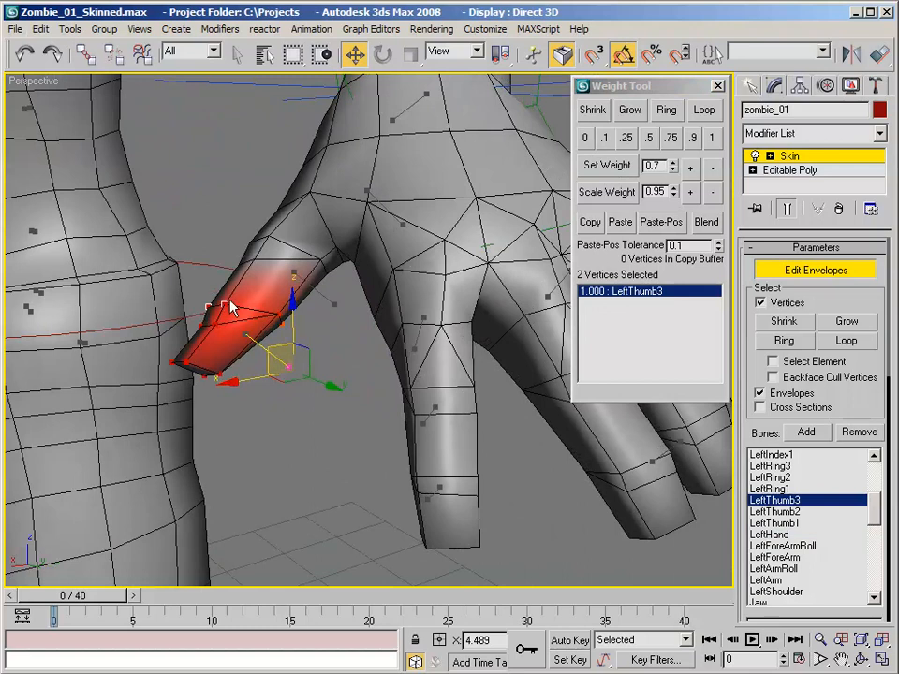
click(790, 513)
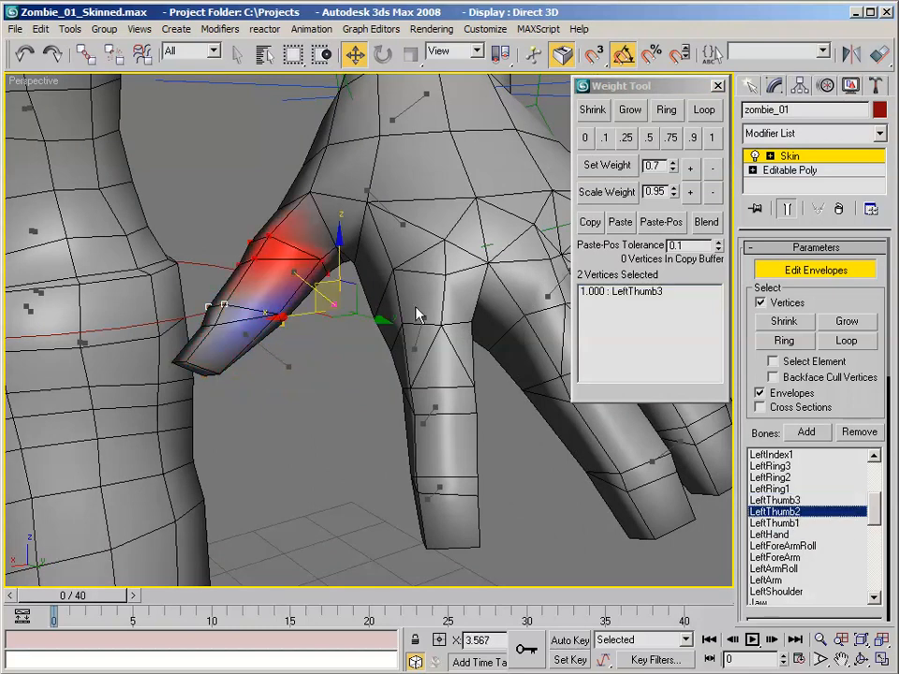
alt+middle_drag(388, 298, 429, 306)
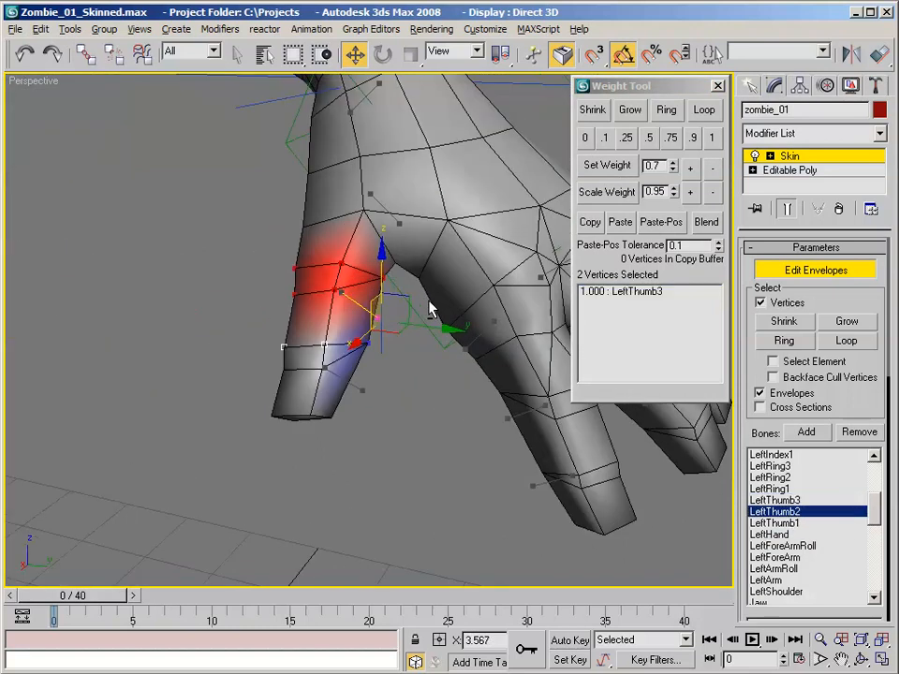
click(649, 139)
Set the LeftThumb2 weight to 1 on the three vertices along the inner side of the thumb's tip joint.
alt+middle_drag(446, 201, 404, 250)
click(285, 170)
ctrl+click(310, 226)
ctrl+click(316, 201)
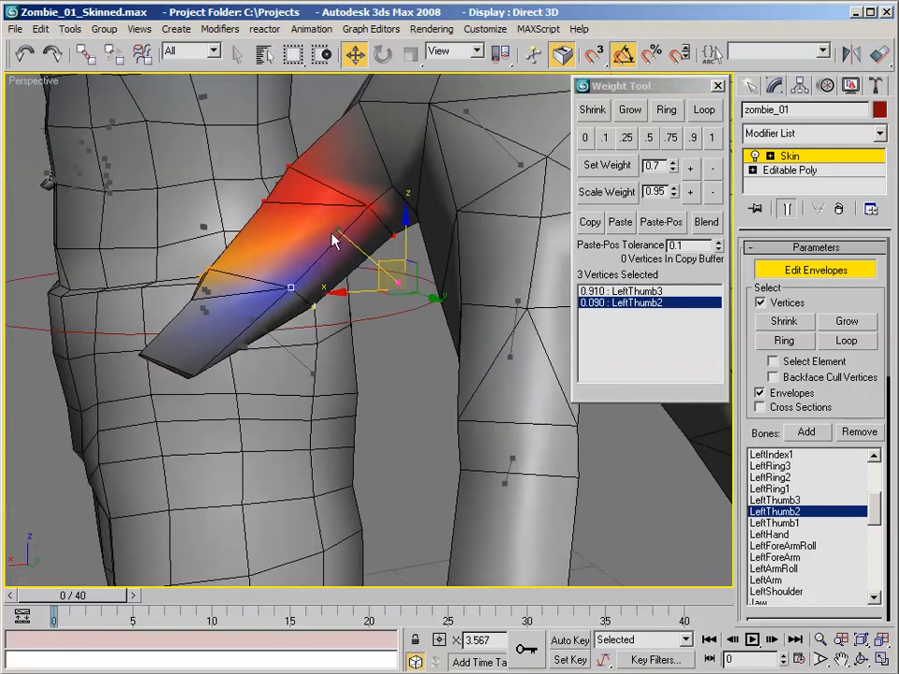
click(711, 138)
alt+middle_drag(342, 220, 339, 257)
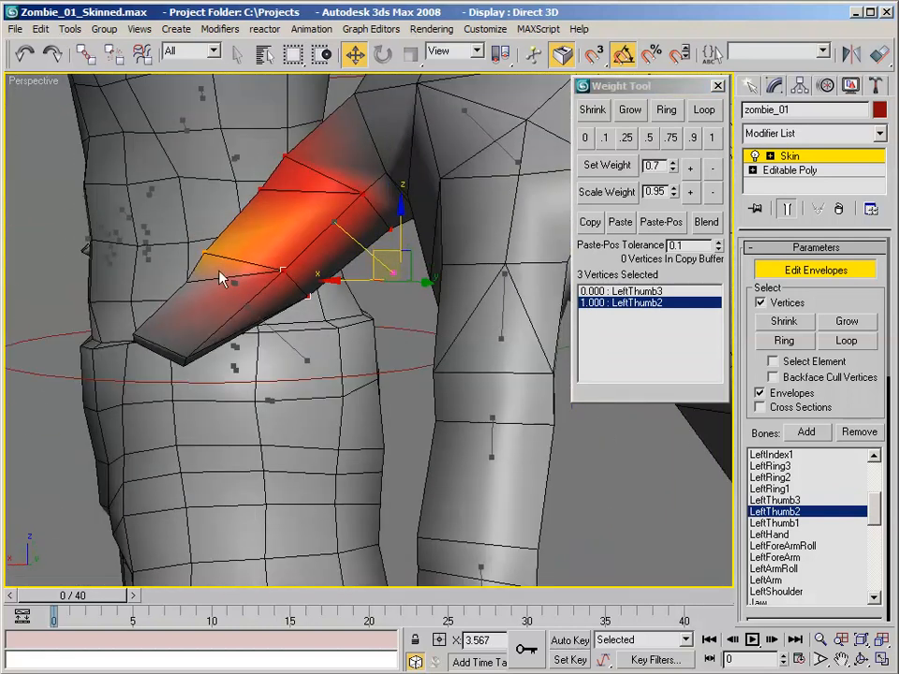
Select the three inner vertices at the thumb's middle joint, make LeftThumb1 the active bone and set its weight to 1.
alt+middle_drag(221, 278, 340, 195)
click(310, 185)
ctrl+click(283, 298)
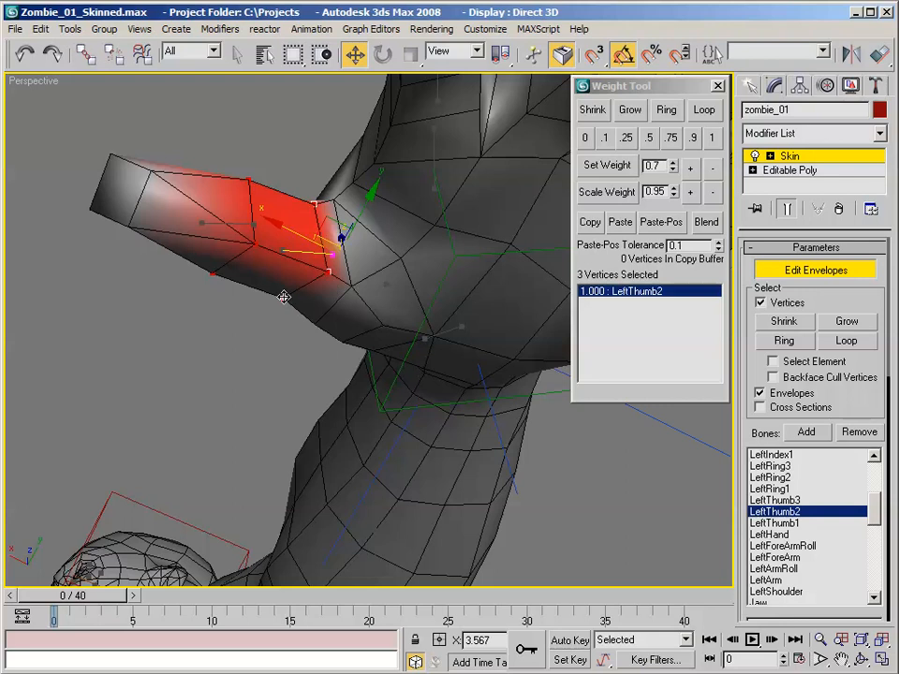
mouse_move(305, 244)
alt+middle_down()
mouse_move(297, 198)
mouse_move(315, 260)
alt+middle_up()
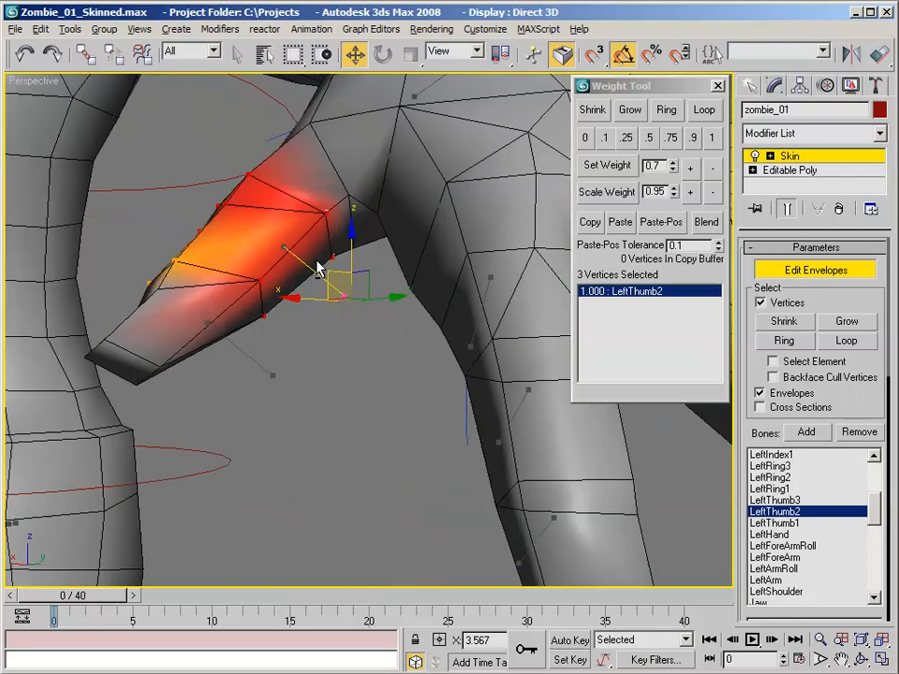
click(797, 524)
alt+middle_drag(450, 338, 446, 299)
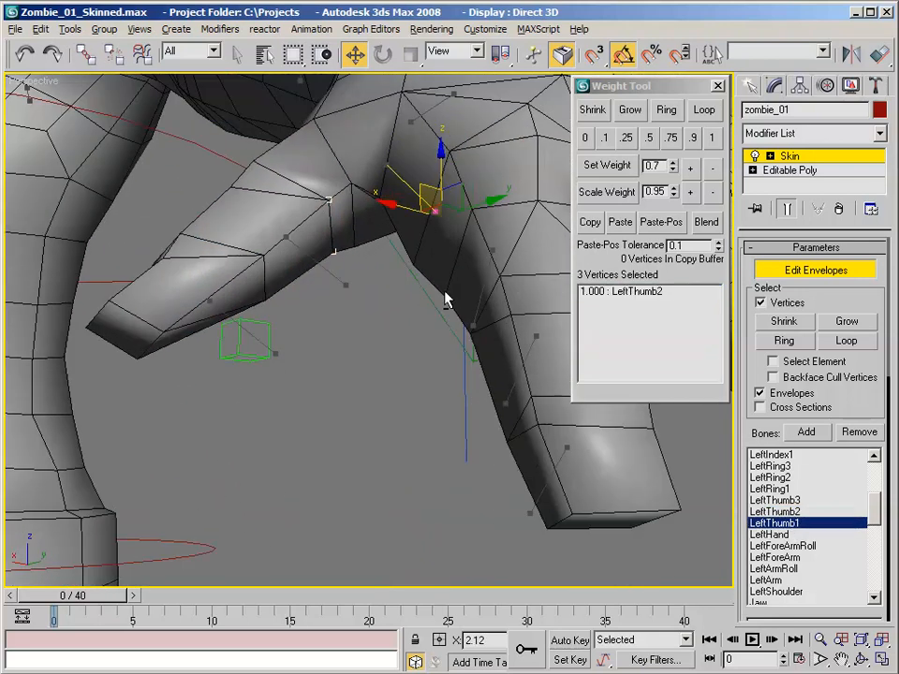
click(711, 138)
Set the LeftThumb1 weight to 0.5 on the two outer vertices at the thumb's middle joint.
alt+middle_drag(402, 178, 416, 251)
click(334, 255)
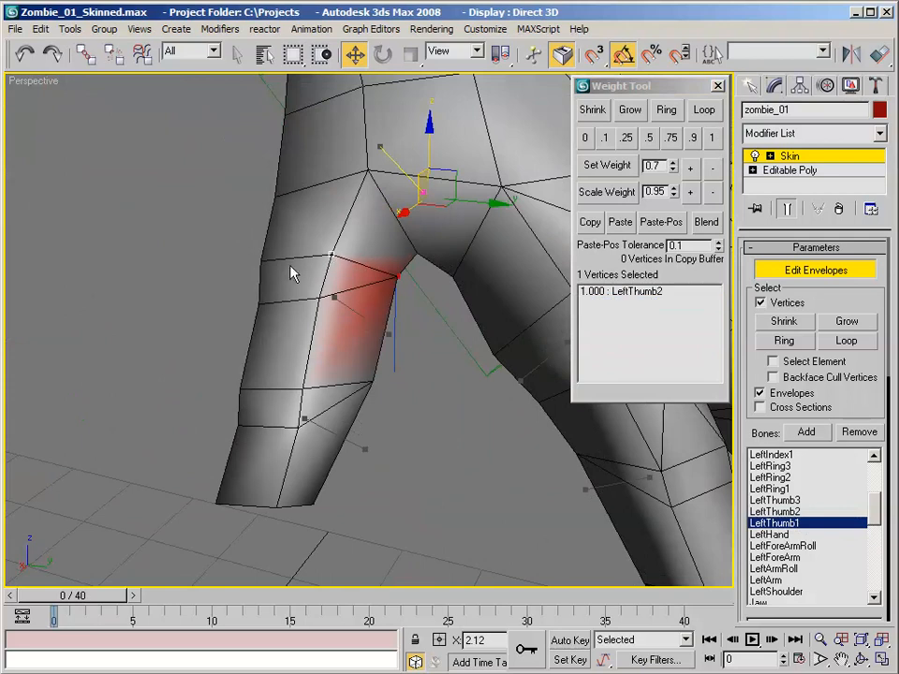
alt+middle_drag(261, 261, 215, 197)
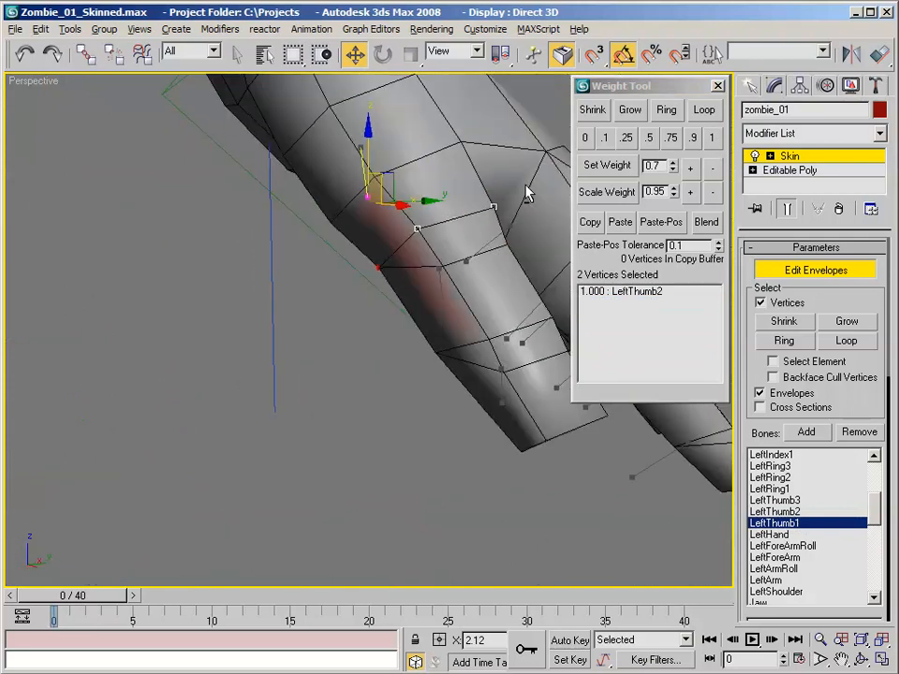
click(648, 138)
alt+middle_drag(456, 132, 324, 166)
scroll(313, 148, down, 3)
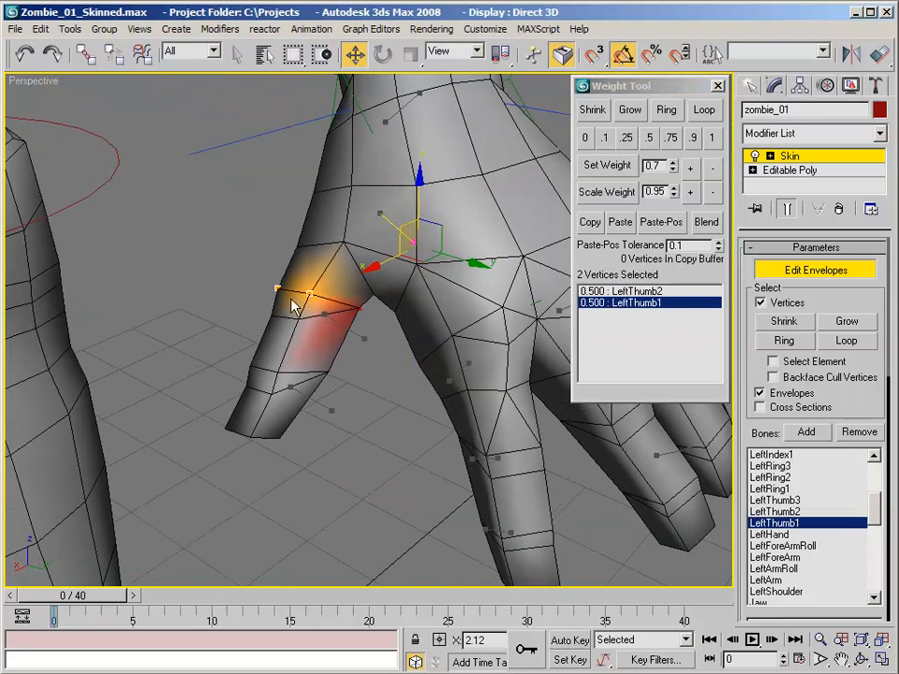
alt+middle_drag(298, 298, 319, 270)
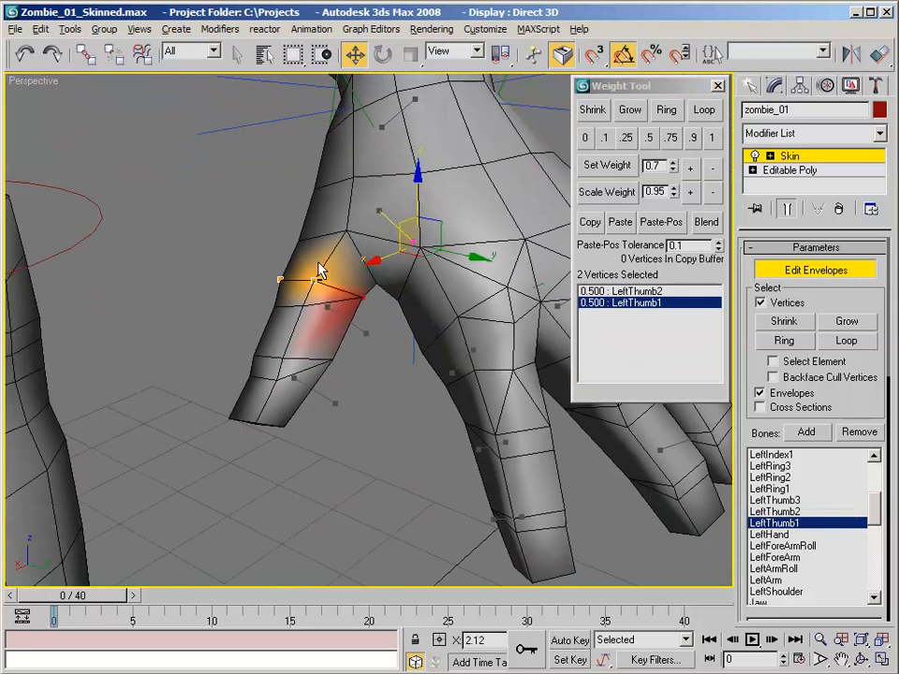
Exit envelope editing and switch the viewport to wireframe to select the LeftThumb1 bone.
click(838, 272)
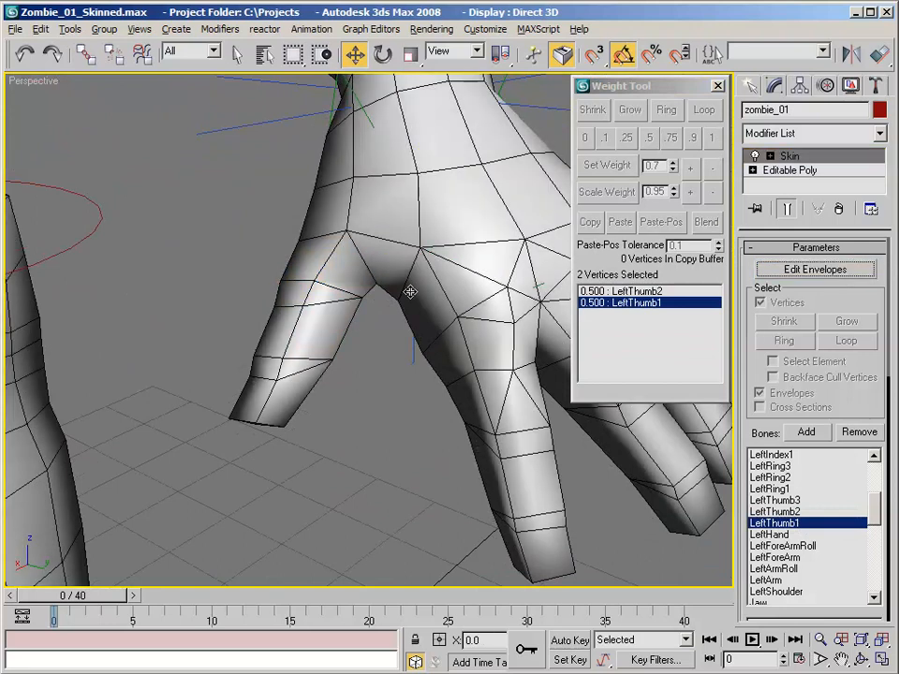
alt+middle_drag(410, 293, 418, 275)
click(388, 371)
alt+middle_drag(376, 355, 297, 207)
right_click(23, 83)
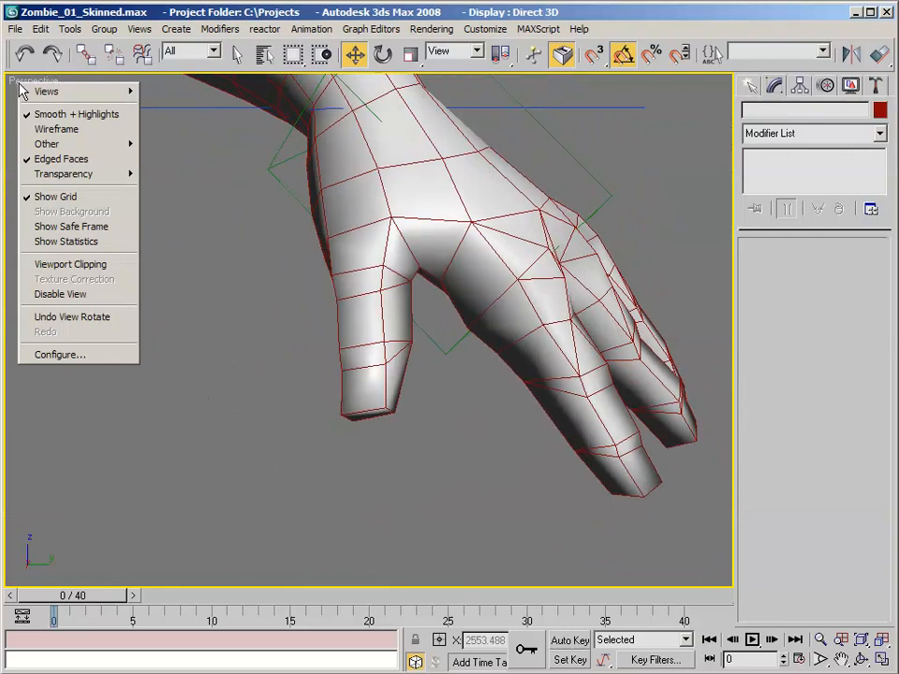
click(42, 130)
alt+middle_drag(251, 181, 388, 283)
click(373, 206)
scroll(390, 283, down, 2)
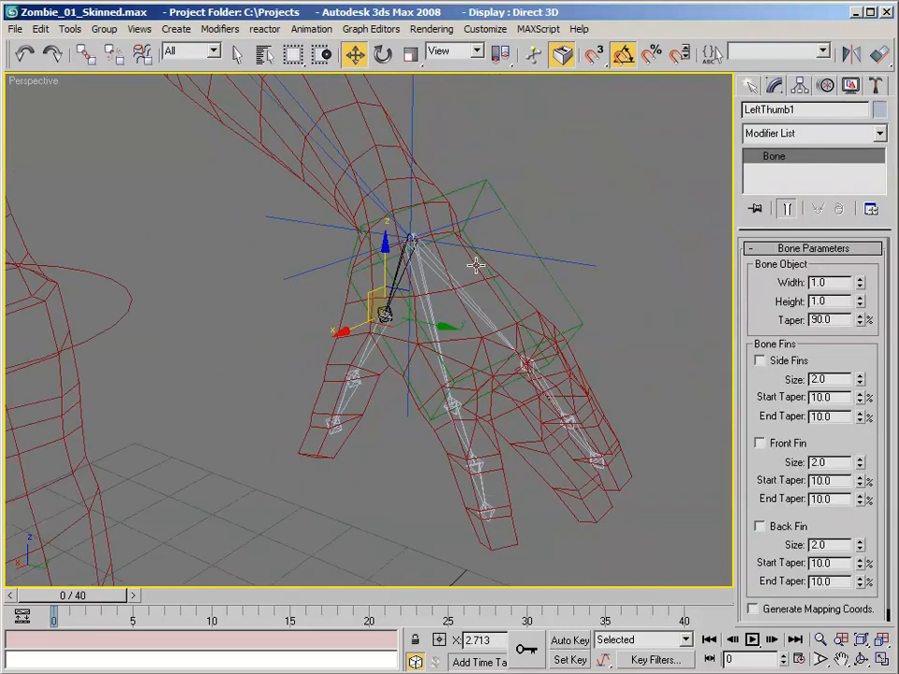
Select ik_left_arm together with the second control on the left arm and delete all their keyframes.
click(497, 255)
scroll(490, 251, down, 5)
scroll(242, 207, up, 4)
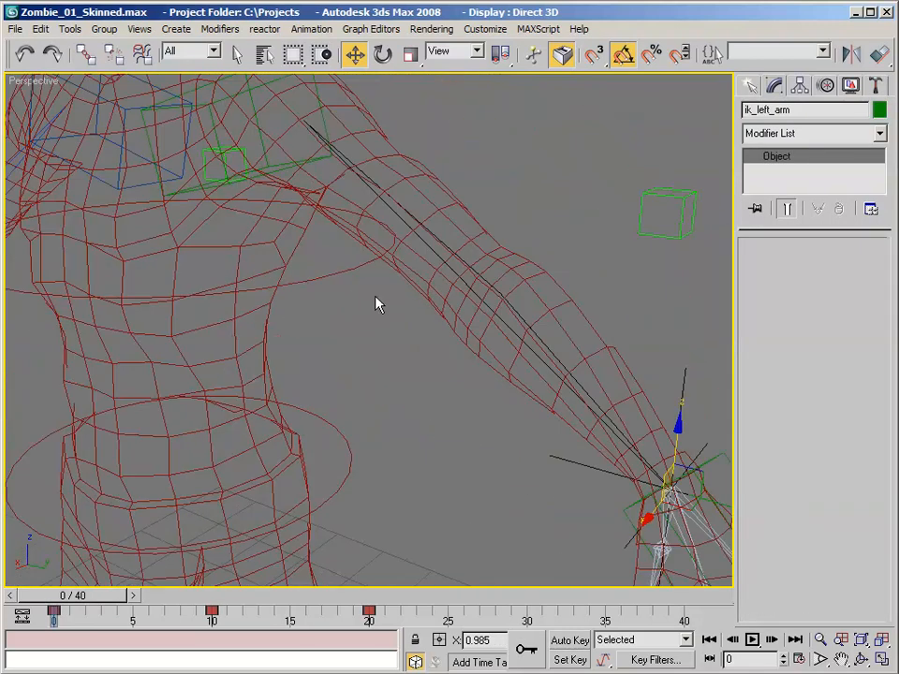
middle_drag(326, 139, 338, 186)
ctrl+click(329, 162)
middle_drag(600, 394, 466, 298)
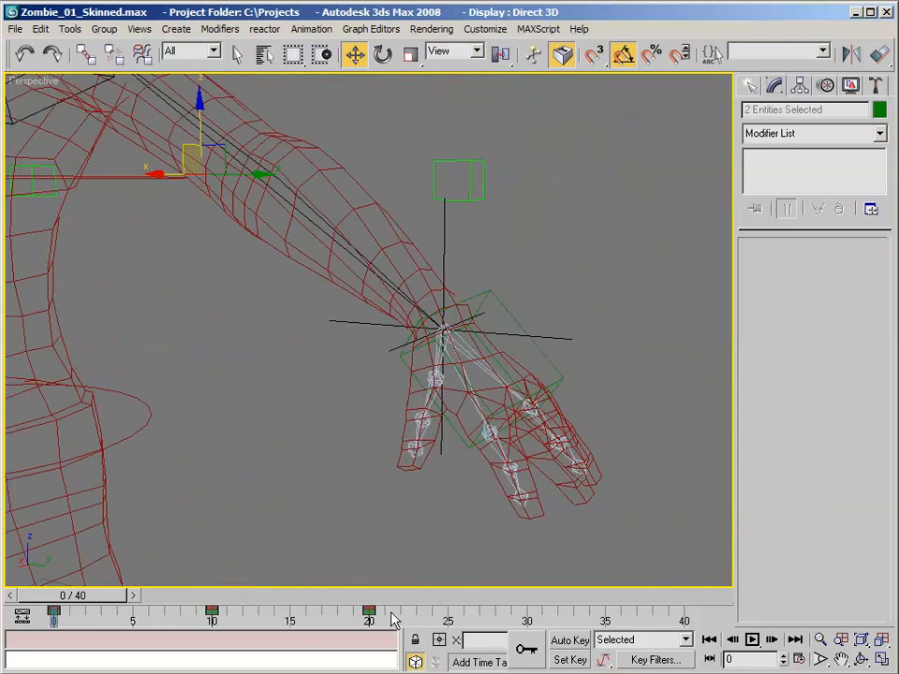
drag(391, 614, 38, 612)
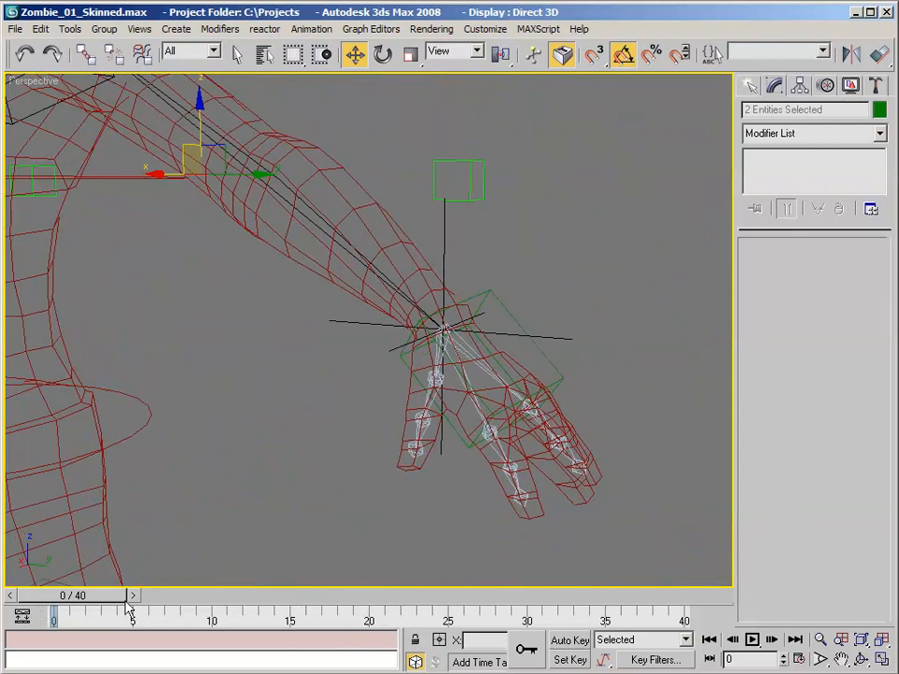
drag(116, 602, 67, 592)
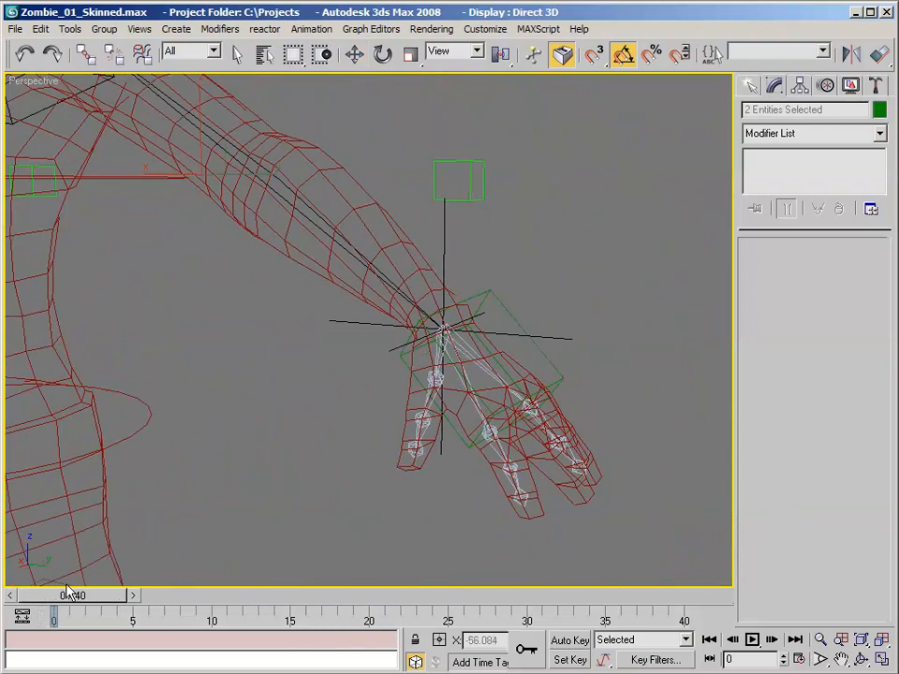
With Auto Key on at frame 10, rotate the LeftThumb1 bone in the Local coordinate system to bend the thumb.
mouse_move(423, 356)
alt+middle_down()
mouse_move(425, 370)
mouse_move(413, 366)
alt+middle_up()
middle_drag(413, 366, 356, 272)
scroll(355, 261, up, 3)
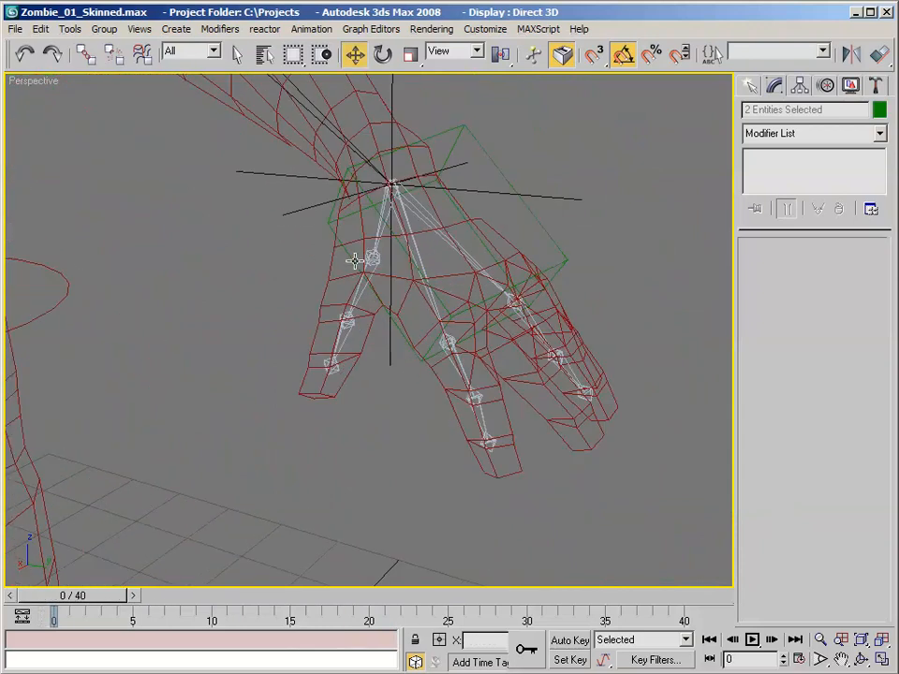
click(375, 256)
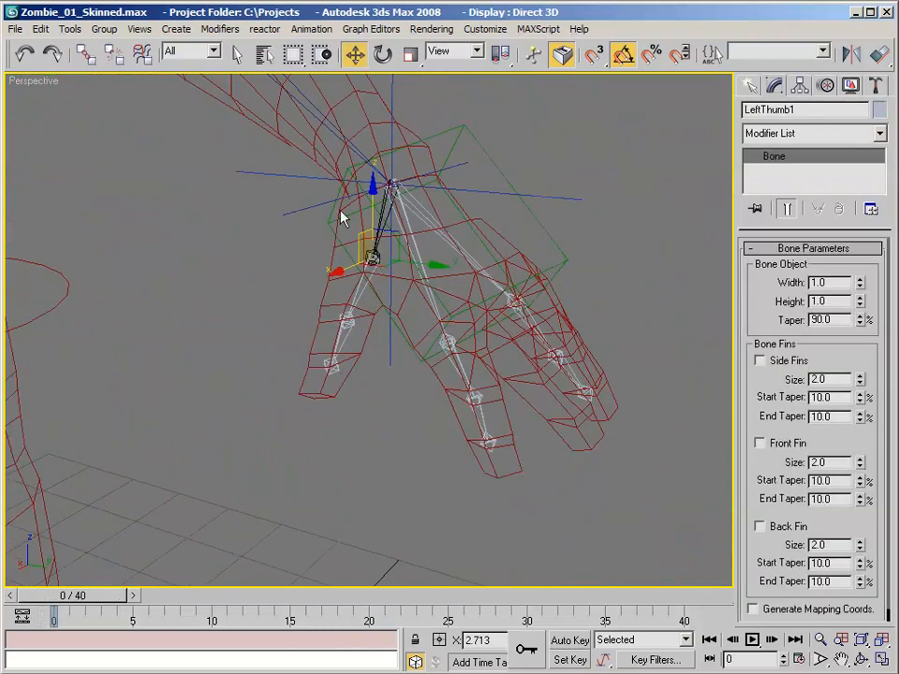
click(383, 54)
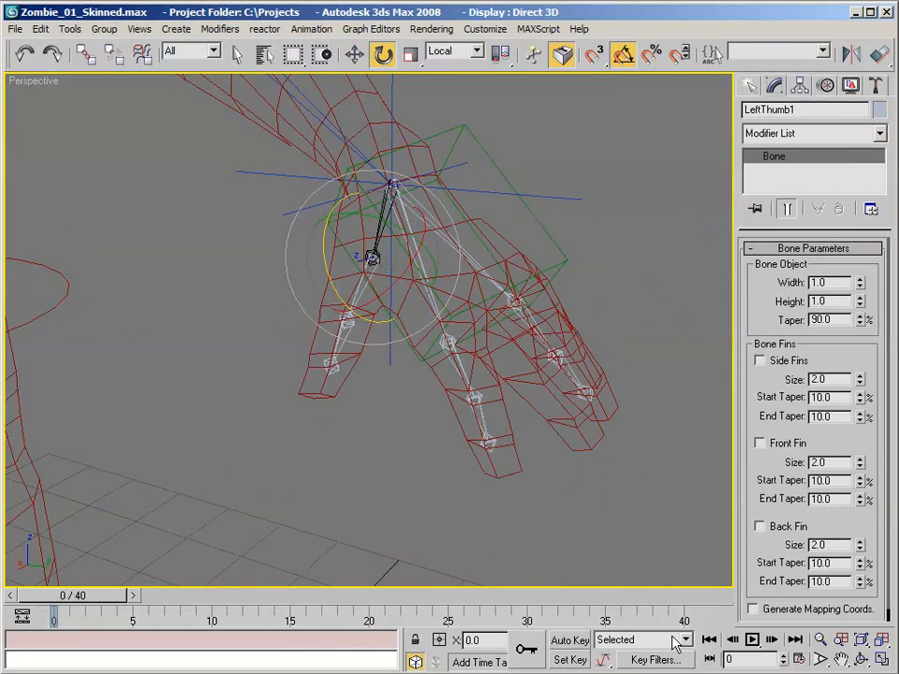
click(570, 641)
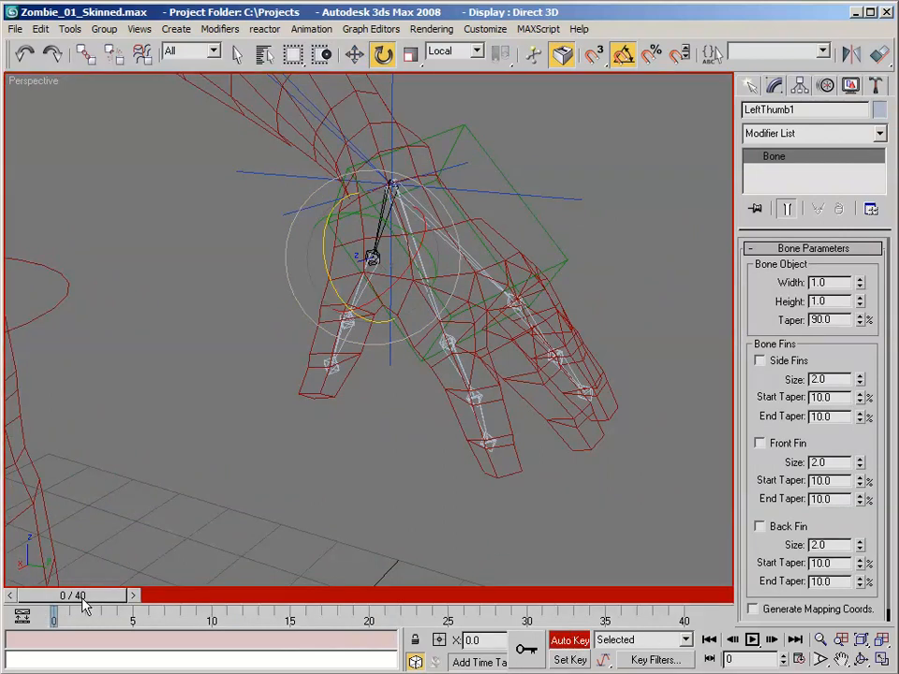
drag(83, 607, 225, 604)
drag(370, 256, 352, 288)
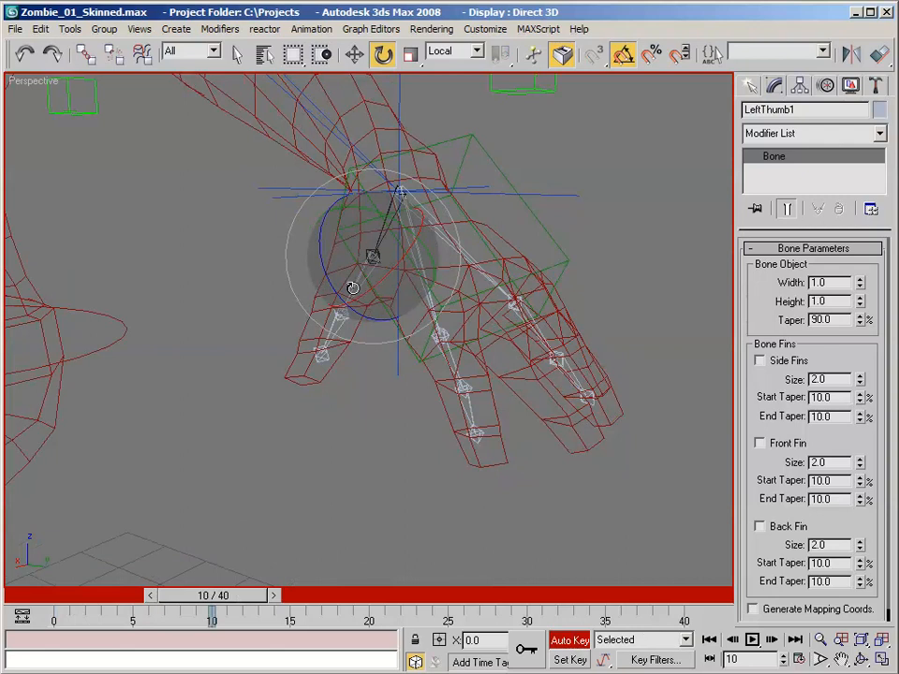
scroll(361, 272, up, 3)
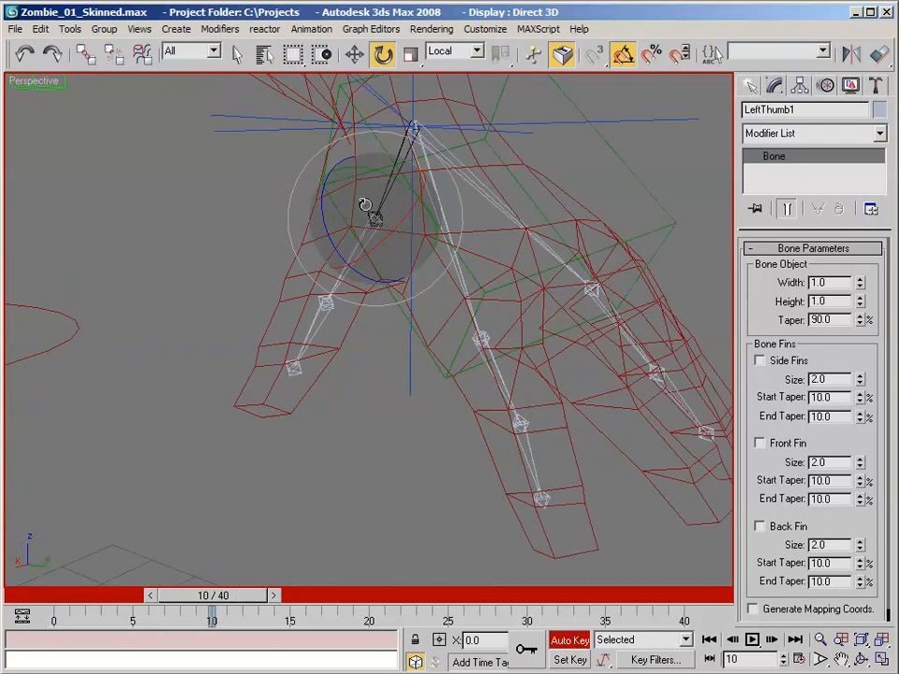
drag(365, 205, 376, 229)
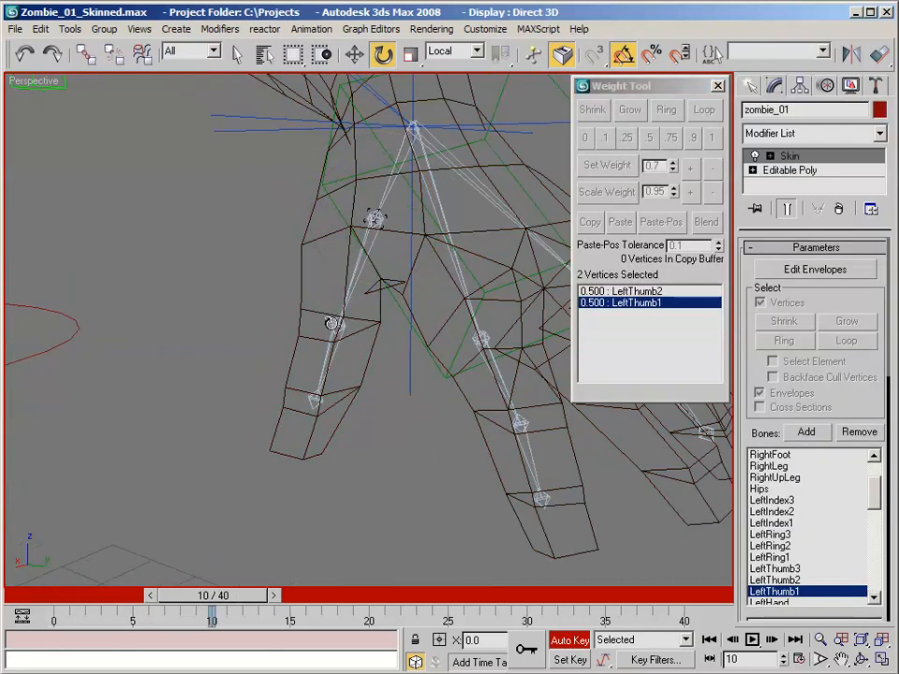
Rotate the LeftThumb2 and LeftThumb3 bones at frame 10 to curl the thumb toward the palm.
click(335, 323)
drag(308, 278, 327, 475)
click(358, 390)
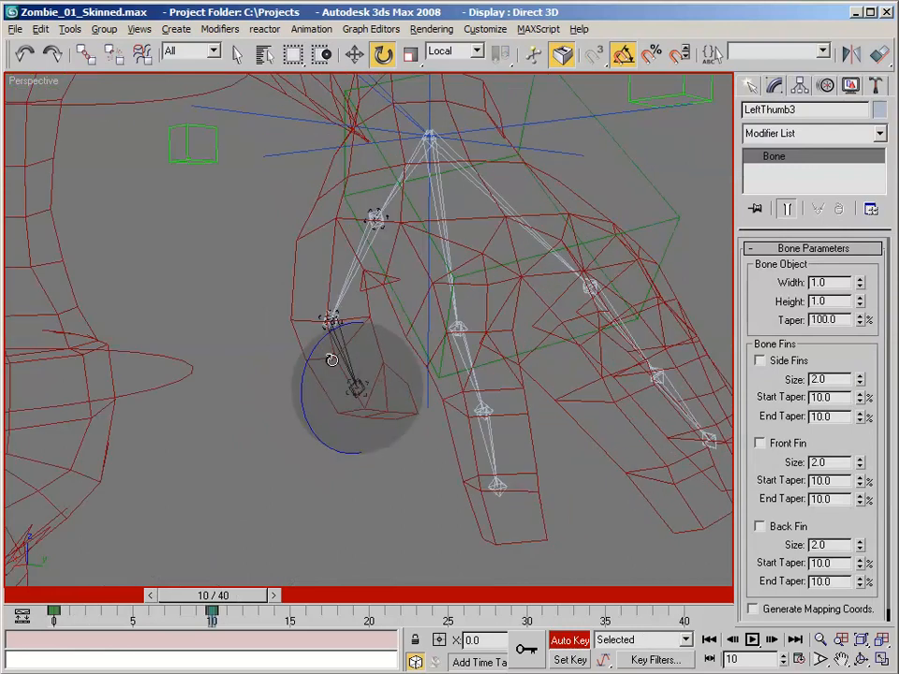
Display the viewport as Smooth + Highlights and examine how the bent thumb deforms from several angles.
scroll(332, 360, down, 3)
alt+middle_drag(331, 360, 395, 325)
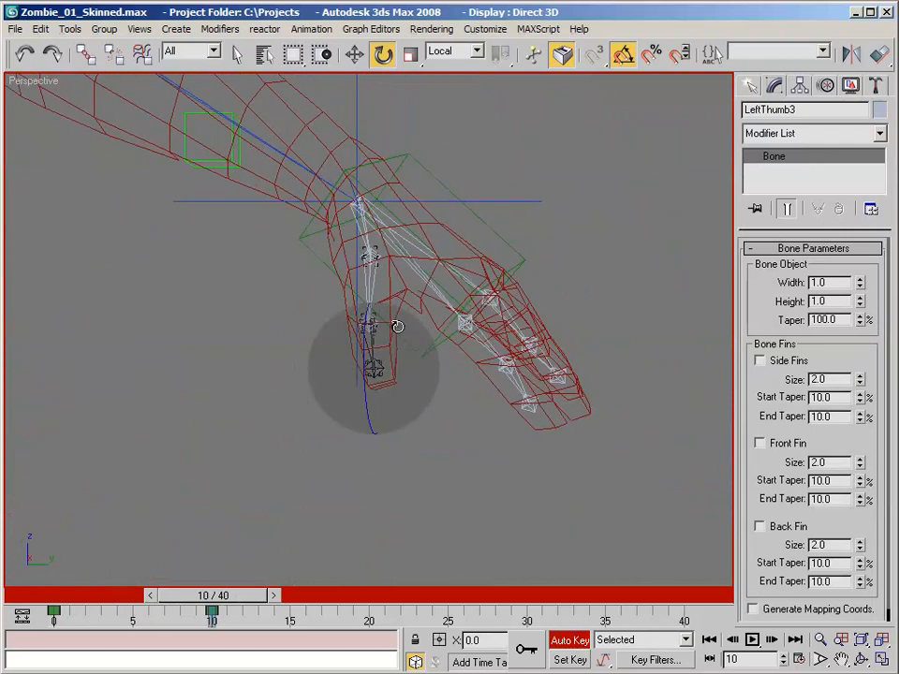
right_click(14, 80)
click(47, 118)
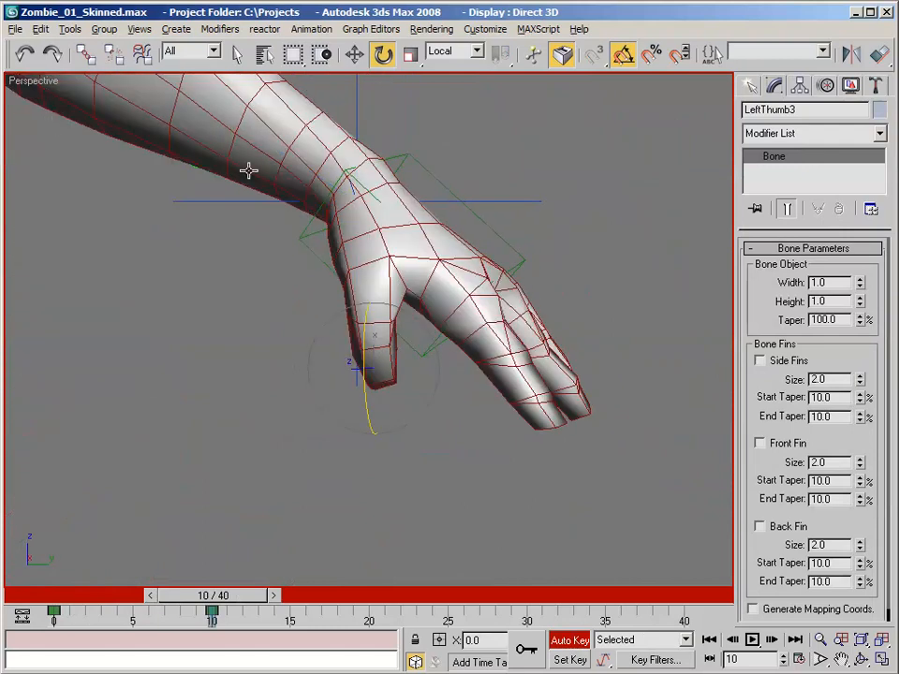
mouse_move(247, 168)
alt+middle_down()
mouse_move(533, 164)
mouse_move(410, 163)
mouse_move(132, 195)
mouse_move(218, 192)
alt+middle_up()
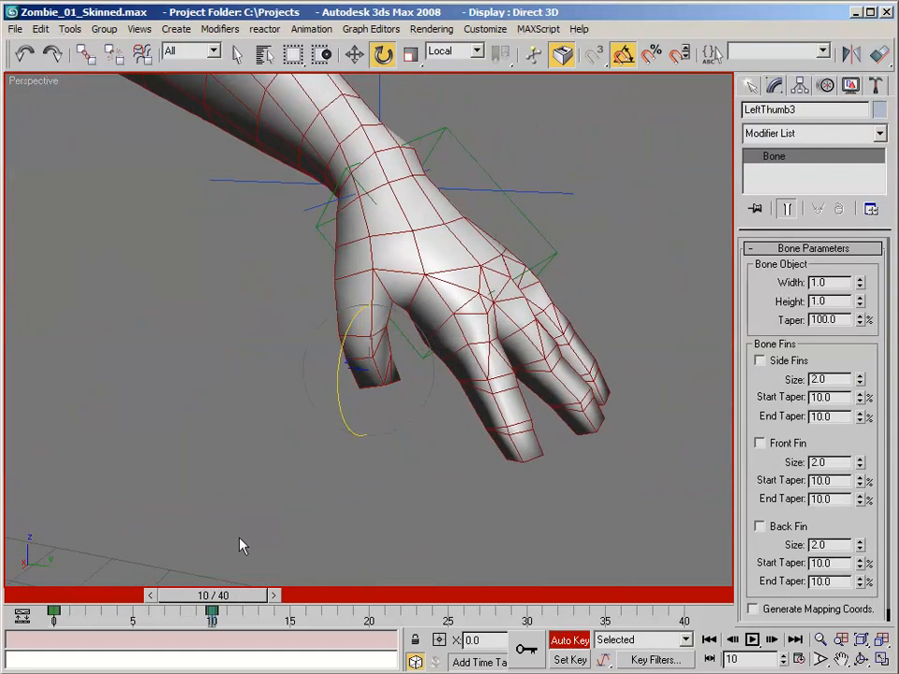
alt+middle_drag(468, 480, 496, 459)
Display the viewport as Wireframe and rotate the LeftIndex1 bone at frame 10 to bend the index finger toward the palm.
right_click(14, 82)
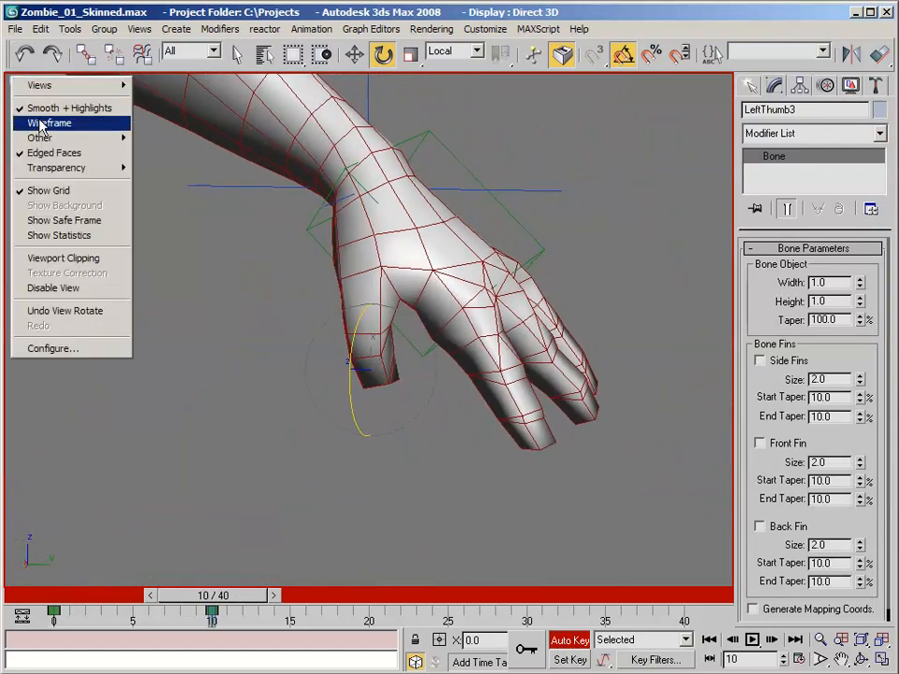
click(41, 124)
scroll(497, 280, up, 5)
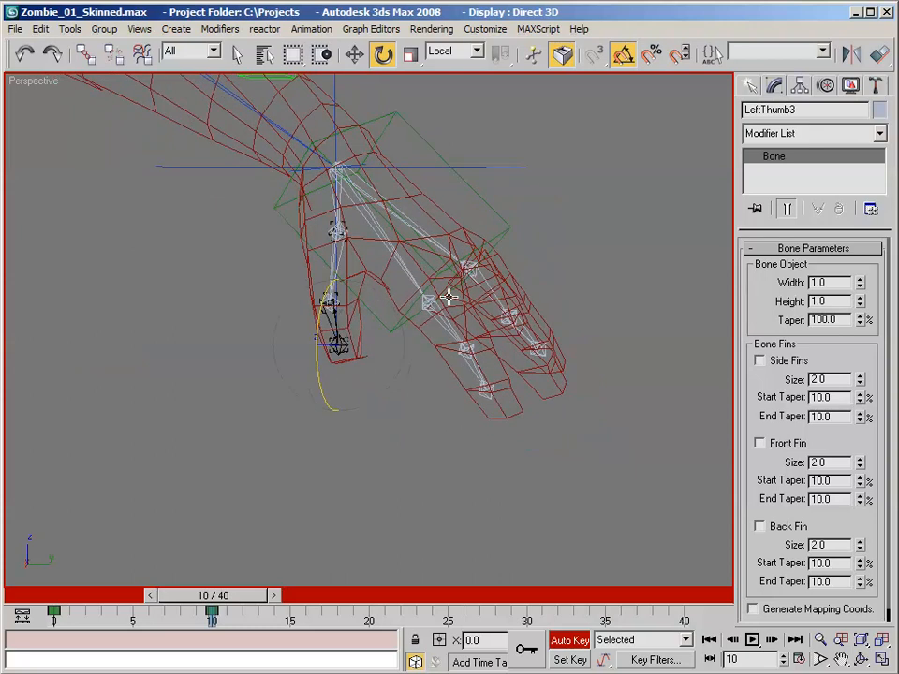
click(473, 301)
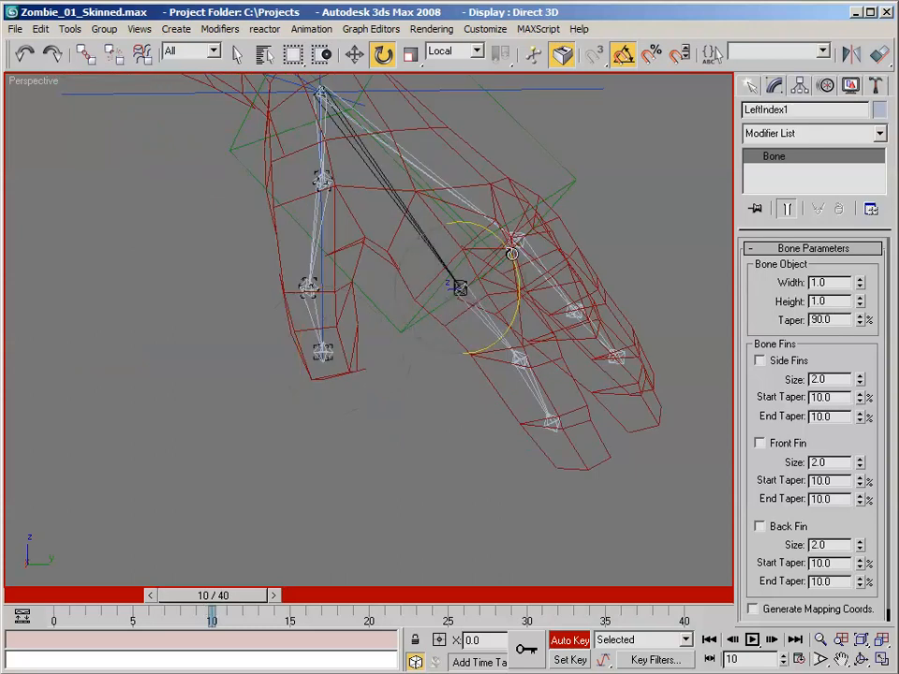
drag(512, 254, 522, 388)
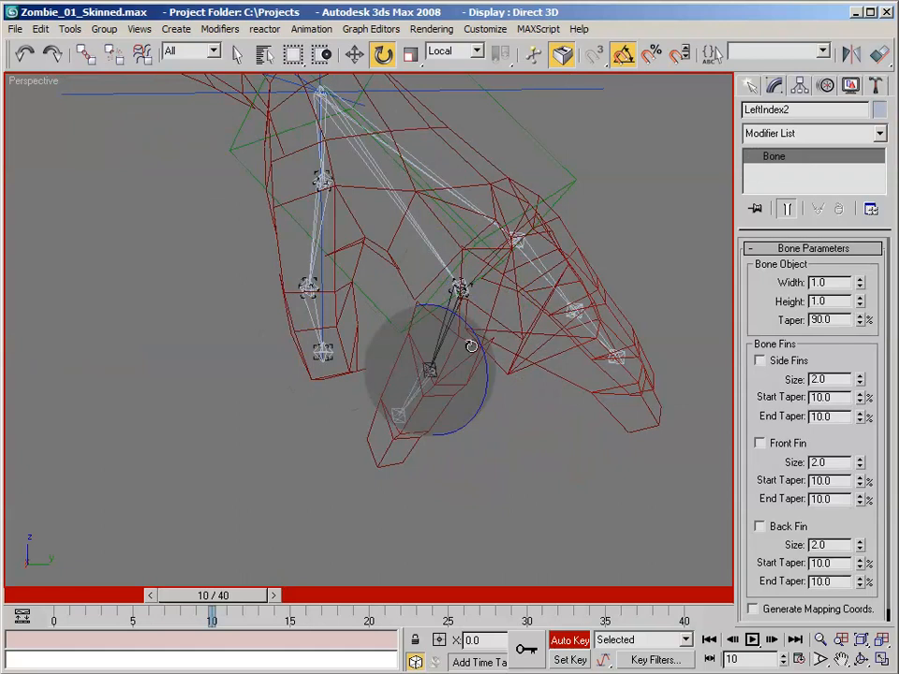
Rotate the LeftIndex2 and LeftIndex3 bones at frame 10 to curl the index finger fully toward the palm.
drag(473, 346, 460, 467)
click(401, 364)
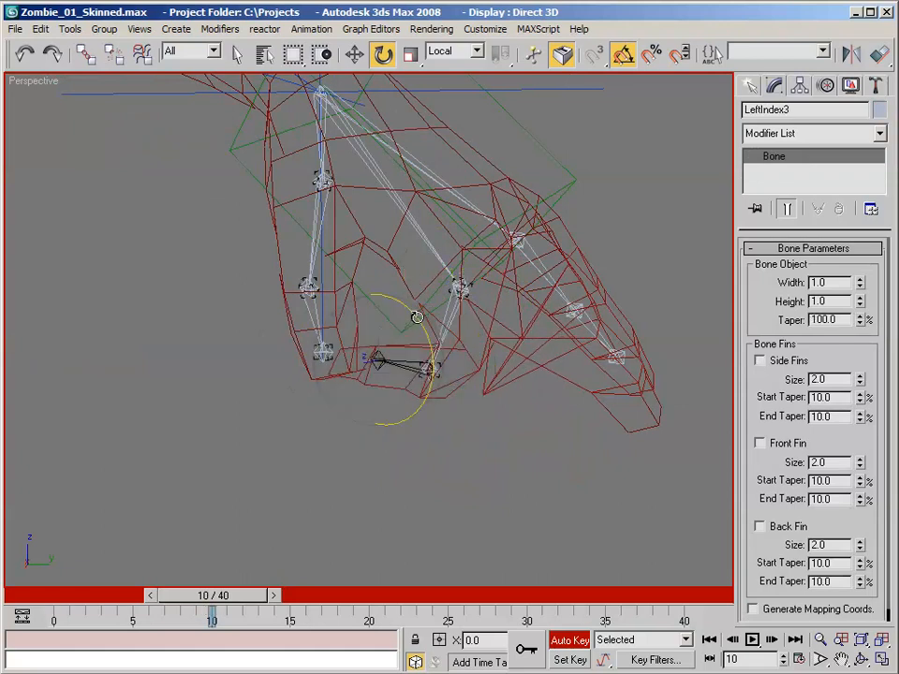
drag(417, 317, 418, 339)
drag(424, 449, 424, 448)
mouse_move(390, 319)
alt+middle_down()
mouse_move(404, 309)
mouse_move(375, 310)
alt+middle_up()
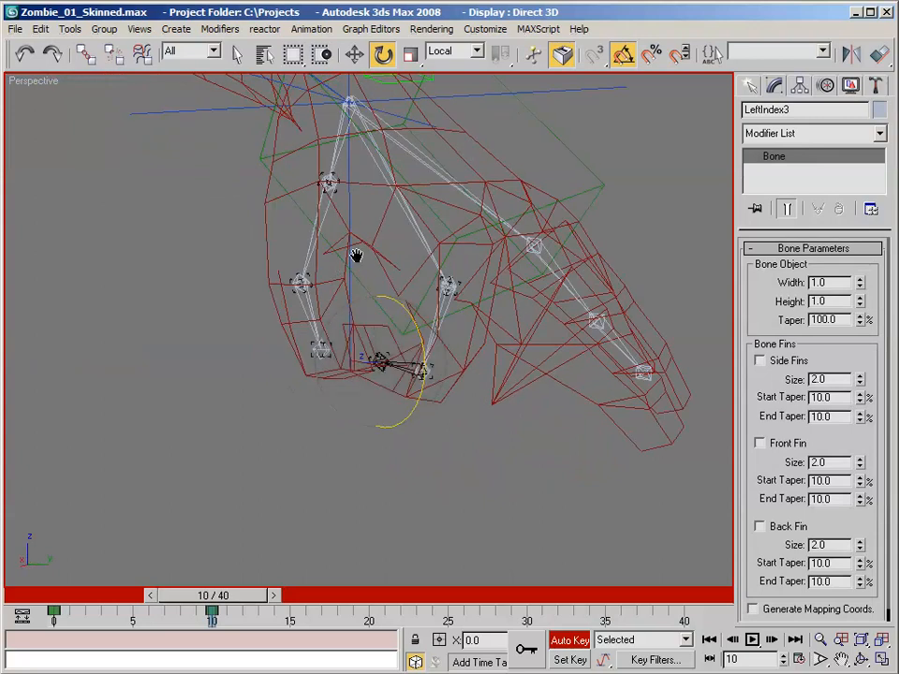
Examine the curled index finger's deformation in Smooth + Highlights display, and return the viewport to Wireframe.
middle_drag(356, 254, 347, 240)
right_click(18, 87)
click(37, 113)
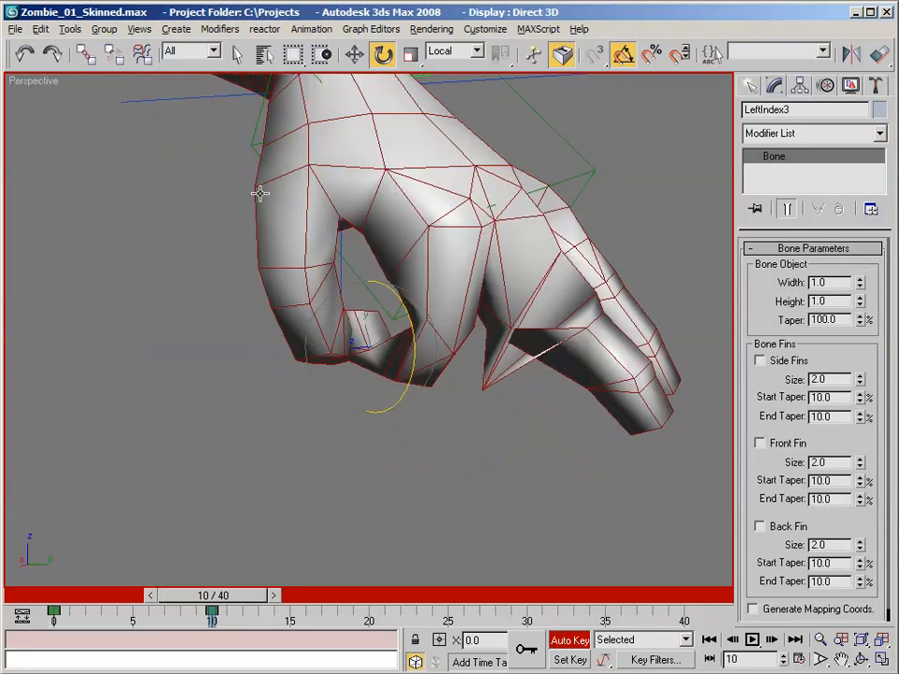
right_click(21, 87)
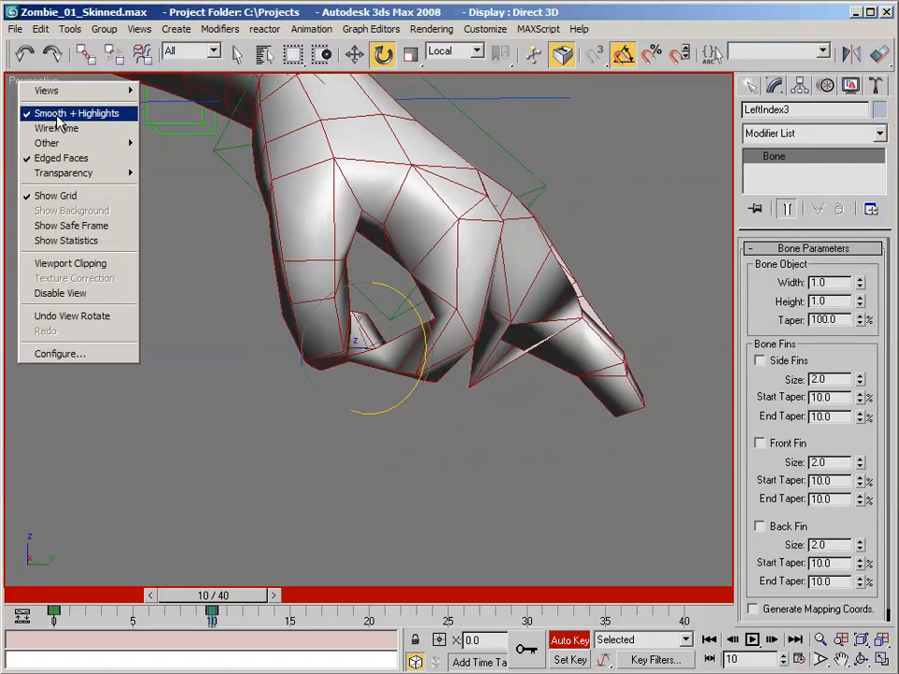
click(56, 128)
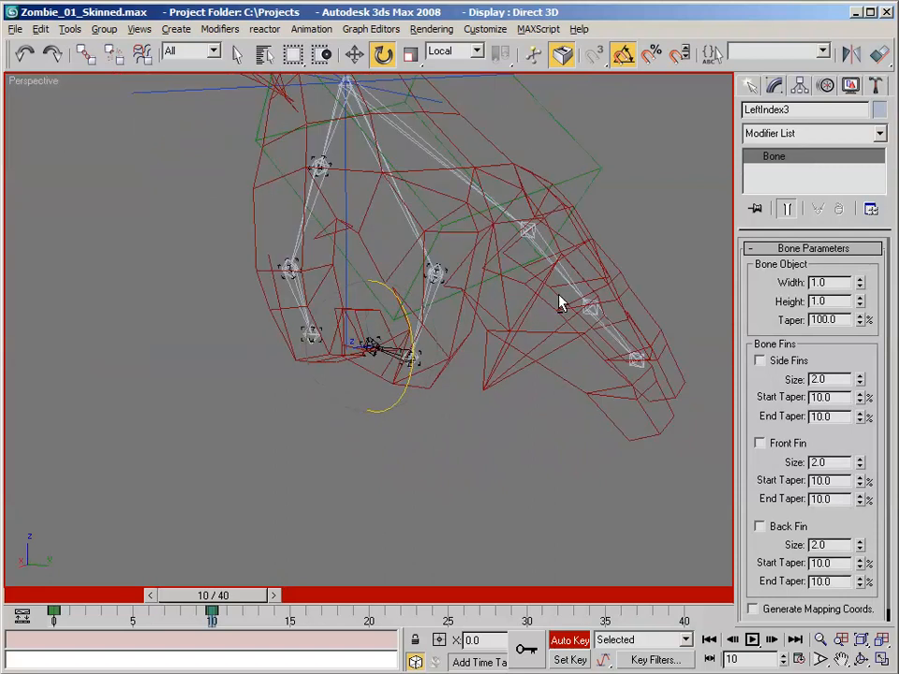
Rotate the LeftRing1, LeftRing2 and LeftRing3 bones at frame 10 to curl the outer fingers into a fist.
click(540, 243)
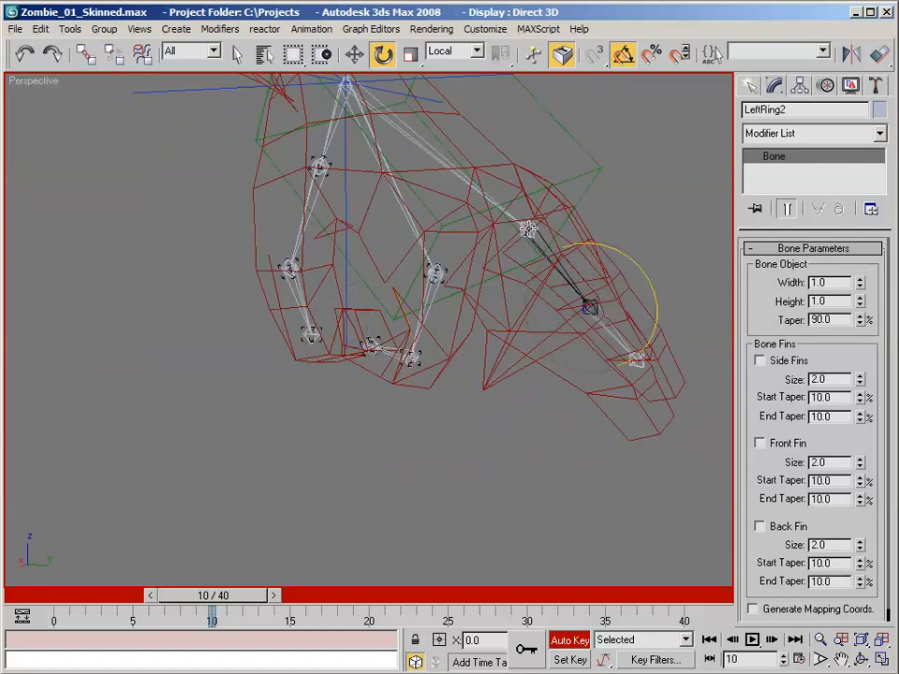
click(529, 229)
drag(578, 191, 632, 279)
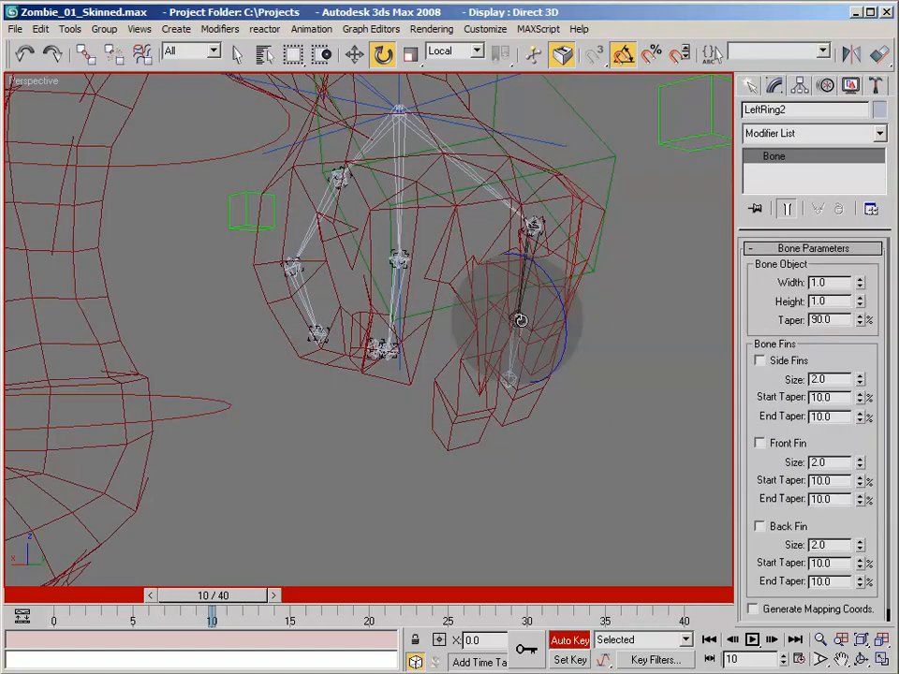
alt+middle_drag(518, 315, 487, 230)
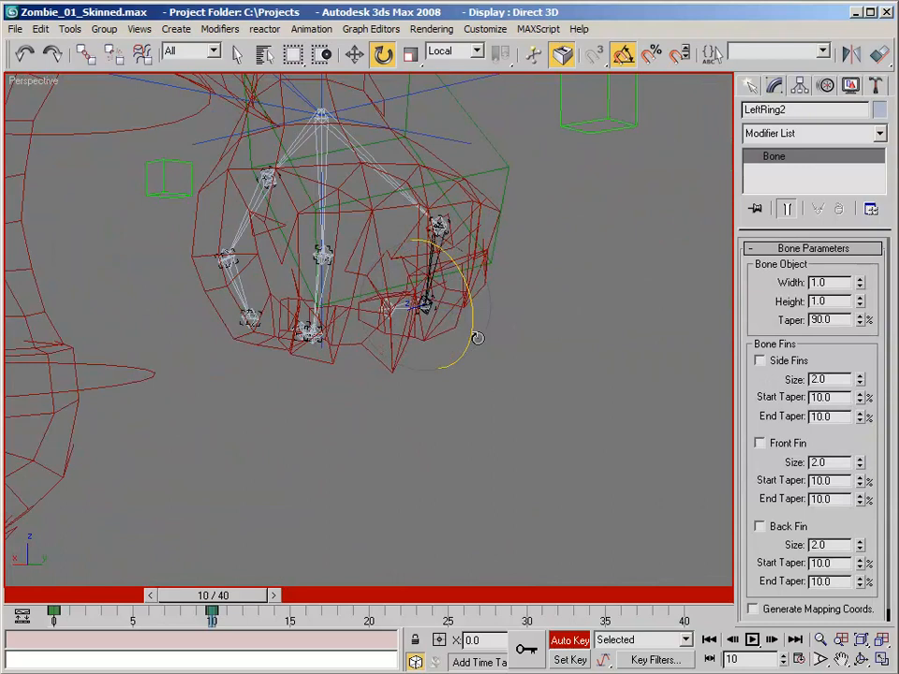
alt+middle_drag(477, 337, 389, 308)
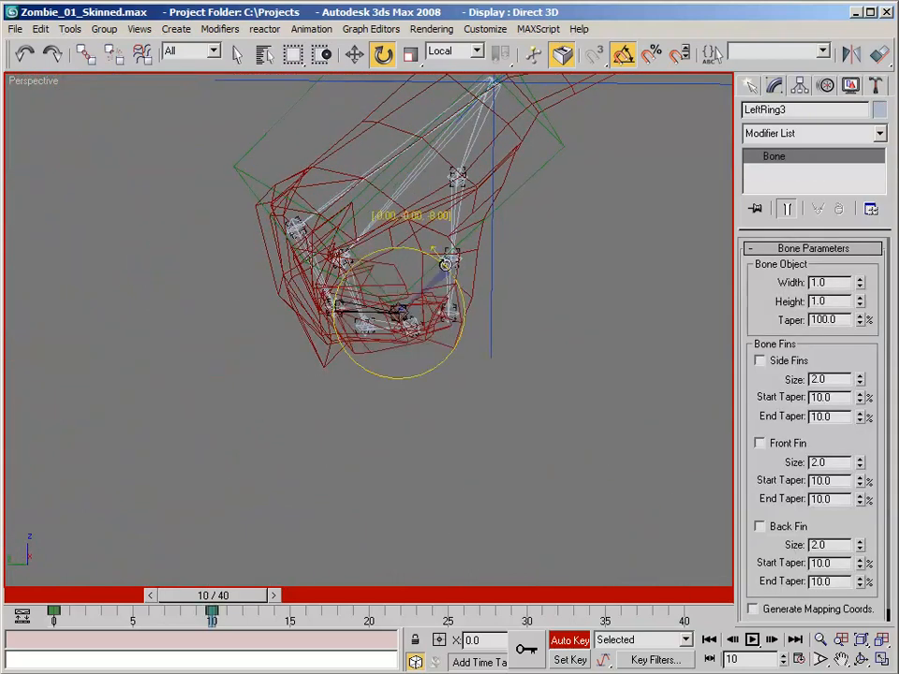
mouse_move(382, 208)
alt+middle_down()
mouse_move(427, 237)
mouse_move(578, 211)
mouse_move(428, 224)
mouse_move(448, 212)
mouse_move(452, 221)
mouse_move(397, 221)
mouse_move(412, 206)
mouse_move(275, 181)
mouse_move(126, 227)
mouse_move(267, 217)
mouse_move(408, 186)
mouse_move(683, 216)
mouse_move(511, 216)
mouse_move(428, 234)
mouse_move(376, 225)
mouse_move(371, 195)
mouse_move(396, 208)
alt+middle_up()
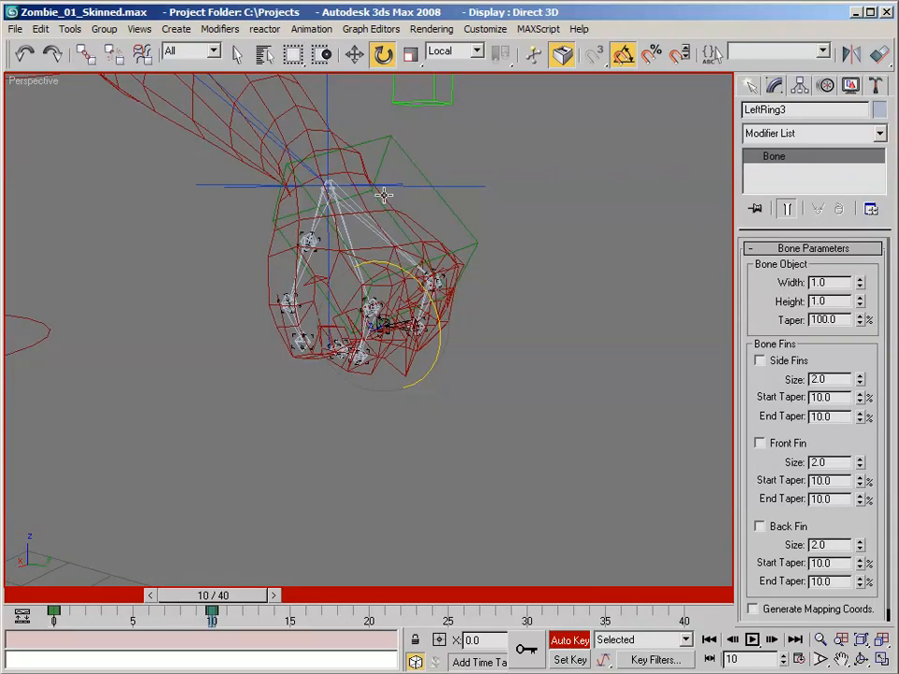
alt+middle_drag(437, 230, 475, 236)
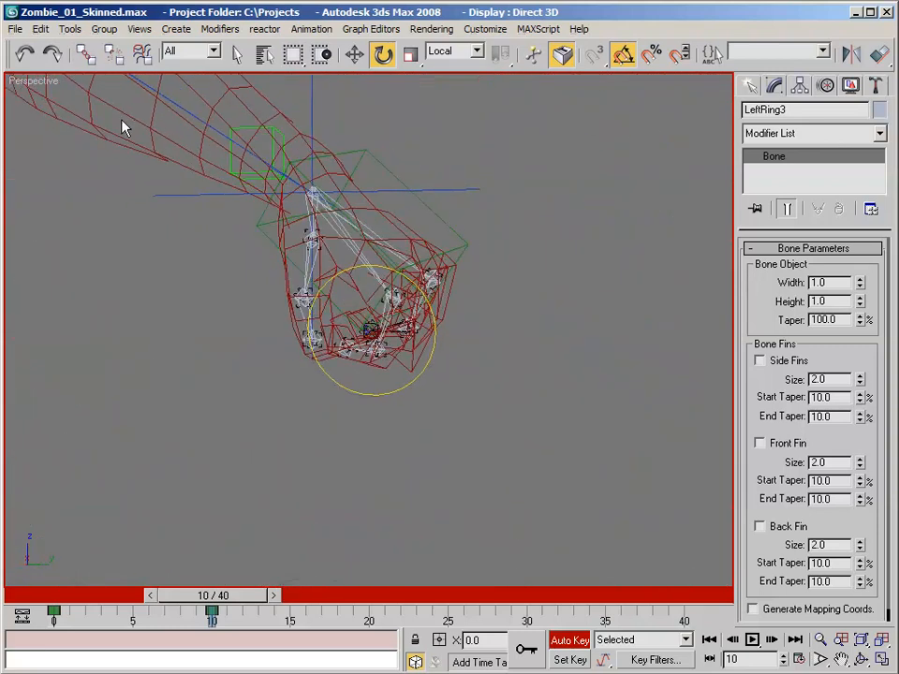
alt+middle_drag(122, 129, 285, 427)
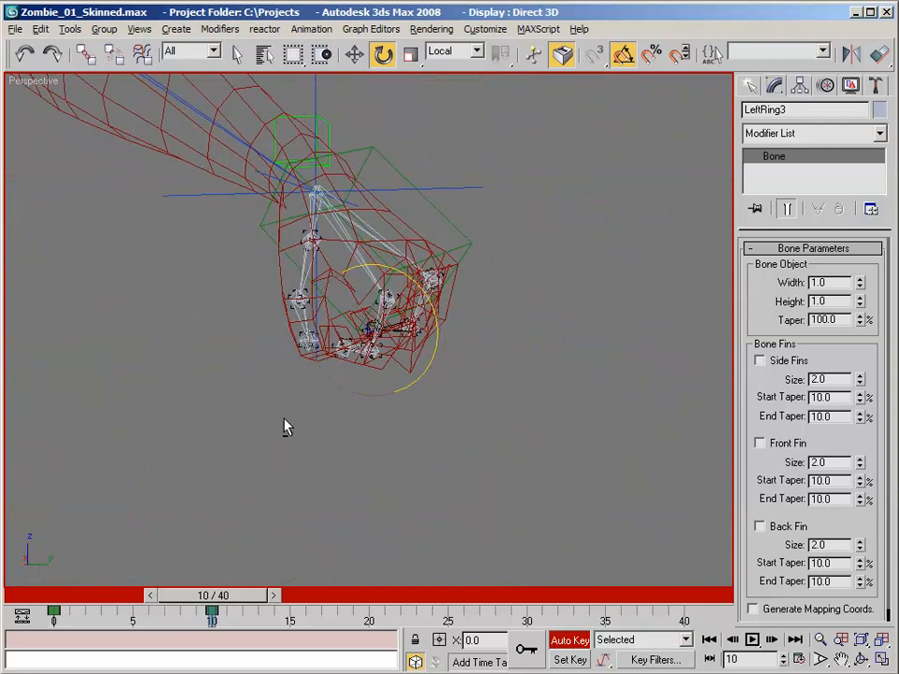
Return to frame 0 with Auto Key turned off, and display the viewport as Smooth + Highlights.
drag(241, 602, 54, 559)
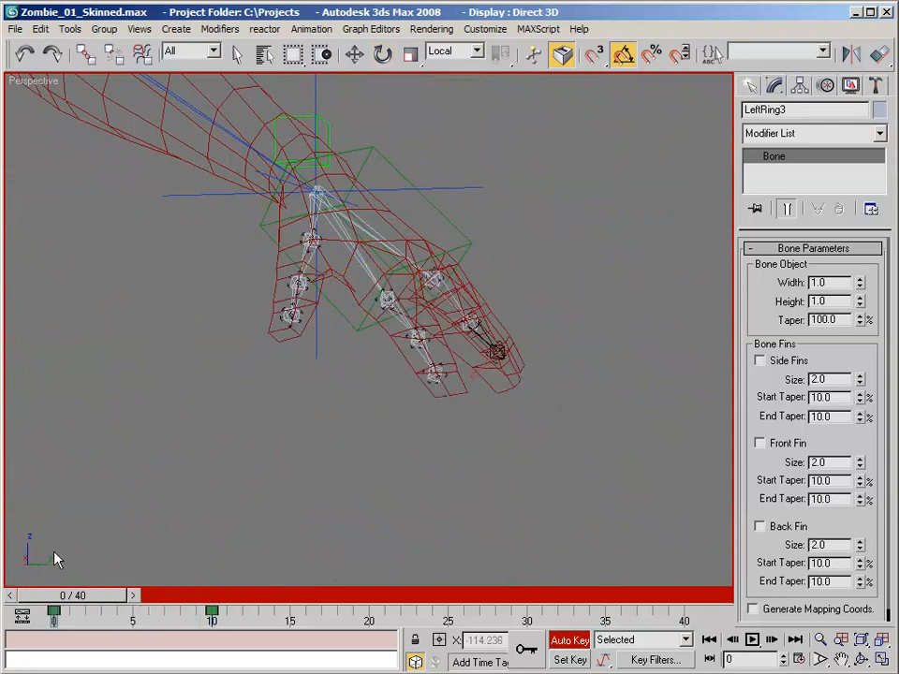
click(570, 642)
right_click(15, 86)
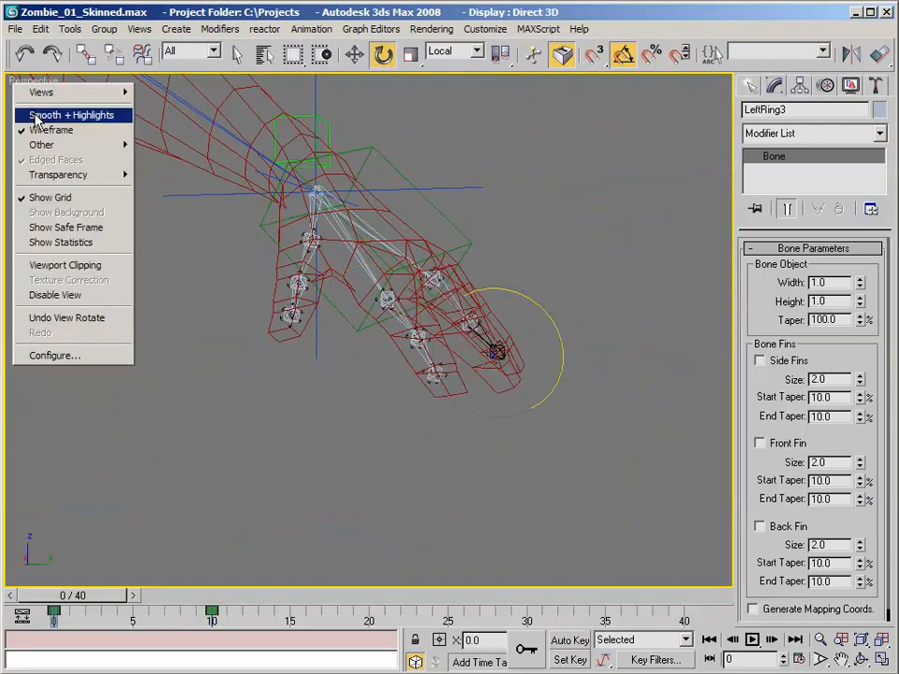
click(36, 117)
Select the zombie_01 mesh and activate Edit Envelopes in its Skin modifier.
alt+middle_drag(209, 166, 278, 211)
click(302, 441)
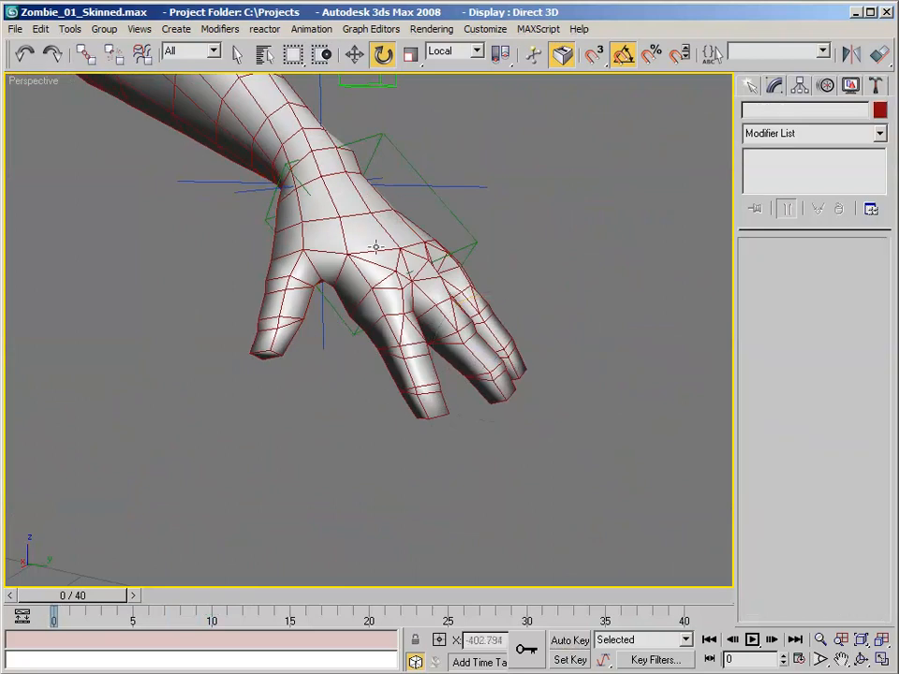
click(374, 243)
alt+middle_drag(373, 242, 522, 235)
scroll(365, 242, up, 3)
click(812, 272)
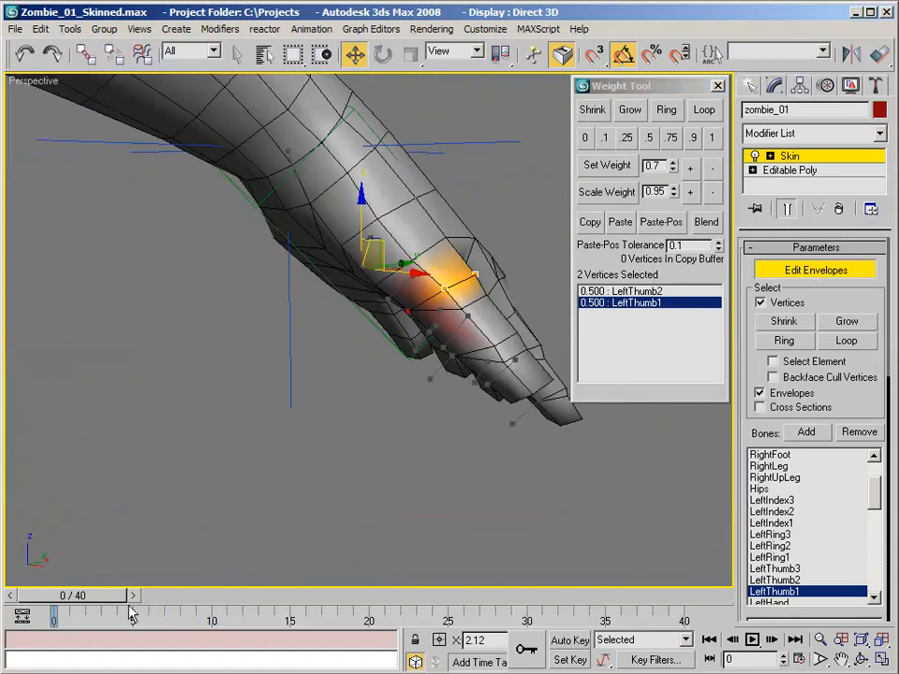
At frame 10, select the four vertices around the base of the thumb and set their LeftThumb1 weight to 1.
drag(111, 606, 263, 604)
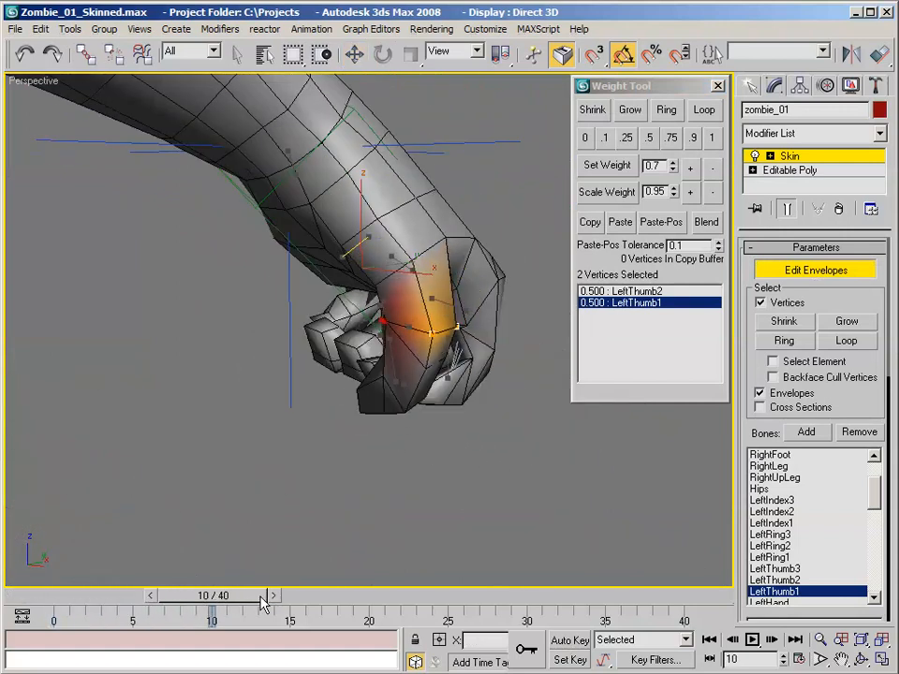
alt+middle_drag(220, 430, 321, 263)
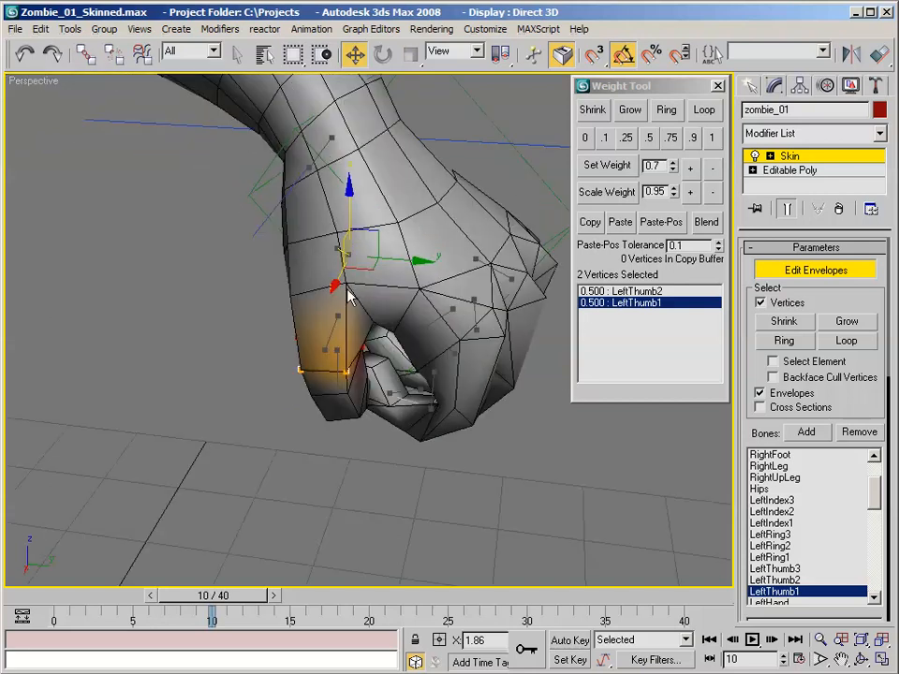
alt+middle_drag(302, 309, 454, 317)
alt+middle_drag(721, 487, 530, 356)
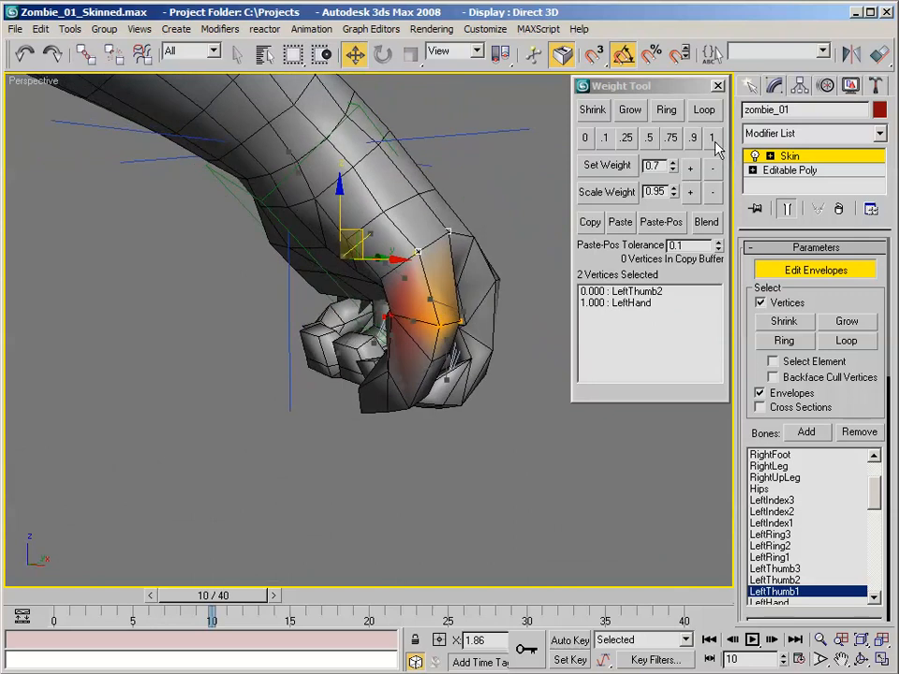
alt+middle_drag(524, 234, 452, 278)
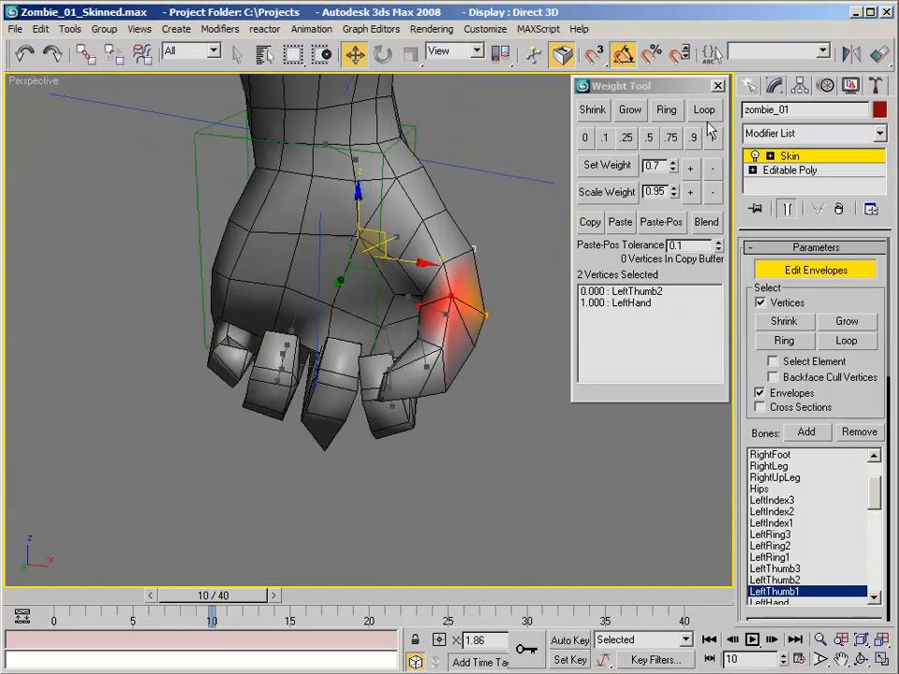
alt+middle_drag(539, 168, 309, 211)
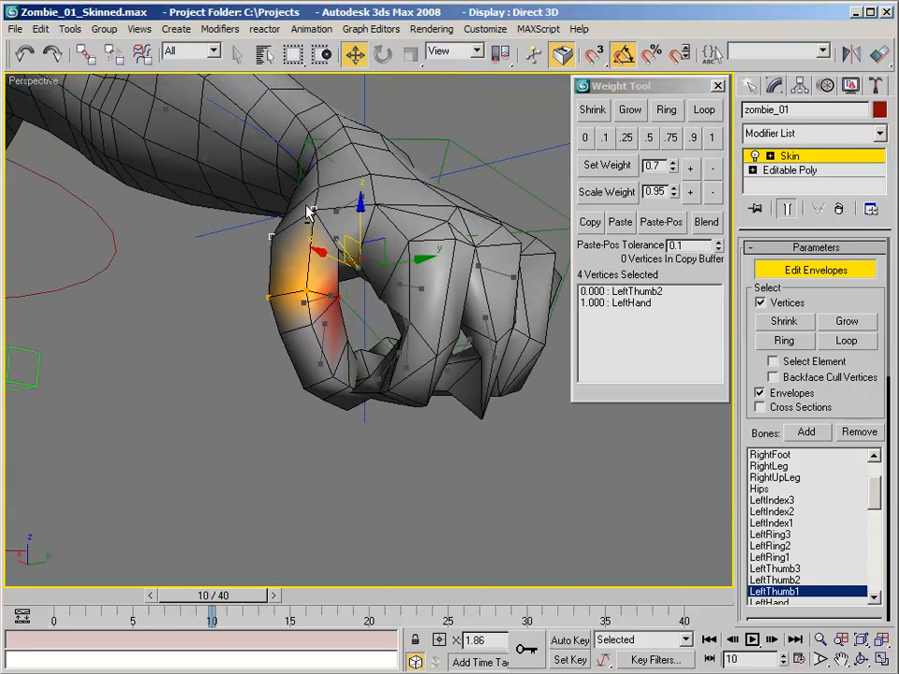
click(712, 138)
Select the two vertices in the webbing between thumb and index finger and set their LeftThumb1 weight to 0.5.
alt+middle_drag(440, 220, 419, 161)
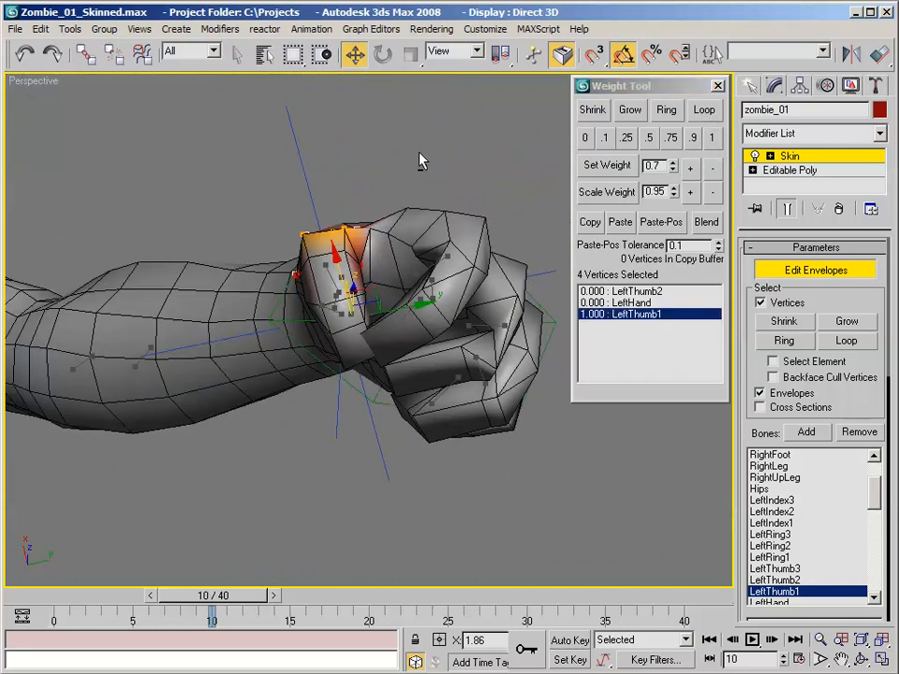
click(373, 225)
mouse_move(405, 271)
alt+middle_down()
mouse_move(415, 224)
mouse_move(383, 282)
mouse_move(393, 278)
alt+middle_up()
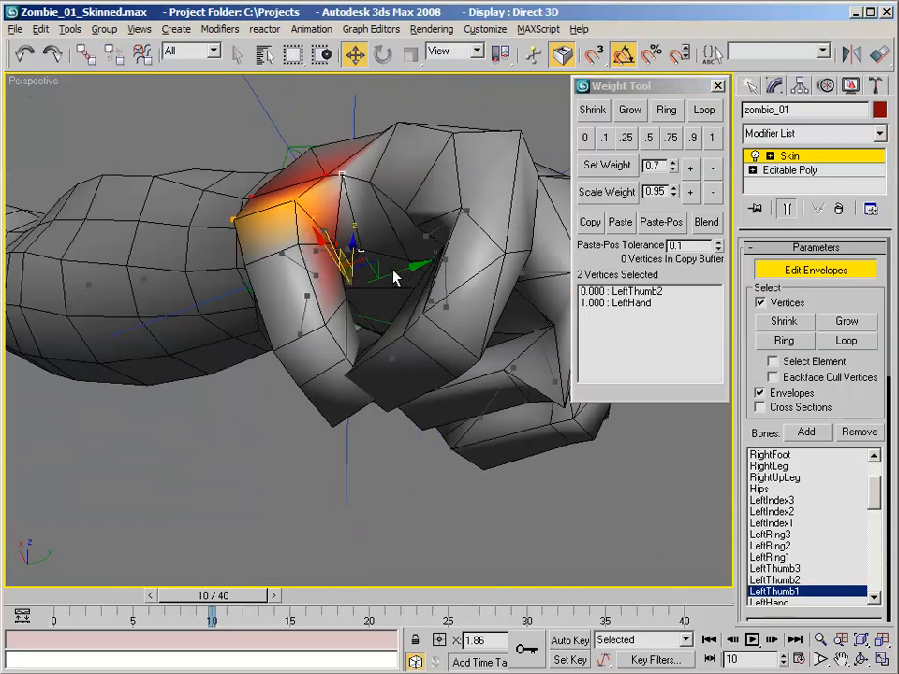
click(646, 139)
Select the row of vertices between the thumb base and the wrist and set their LeftThumb1 weight to 0.5.
alt+middle_drag(418, 184, 618, 219)
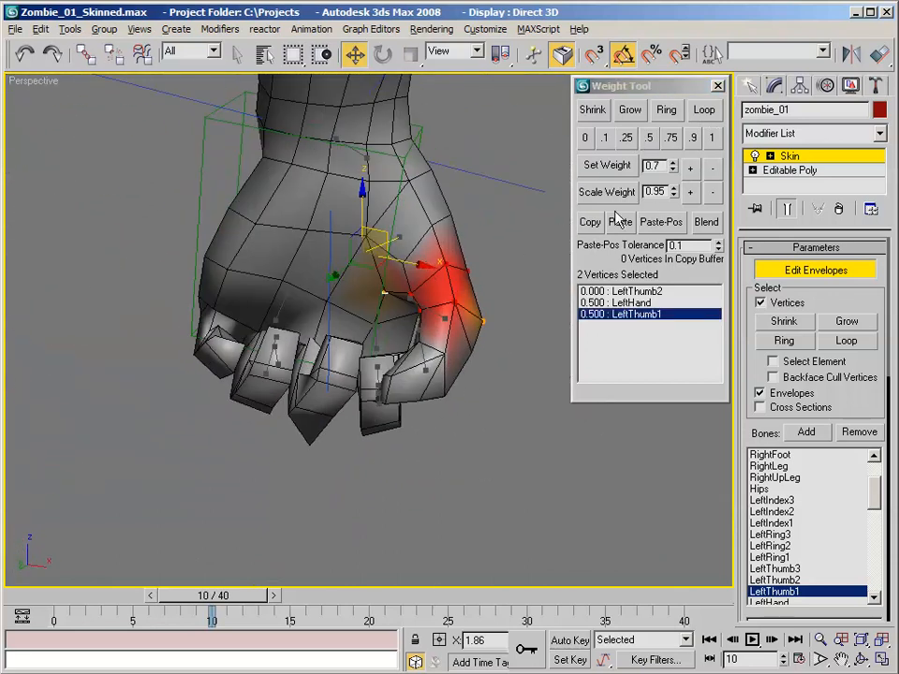
click(439, 228)
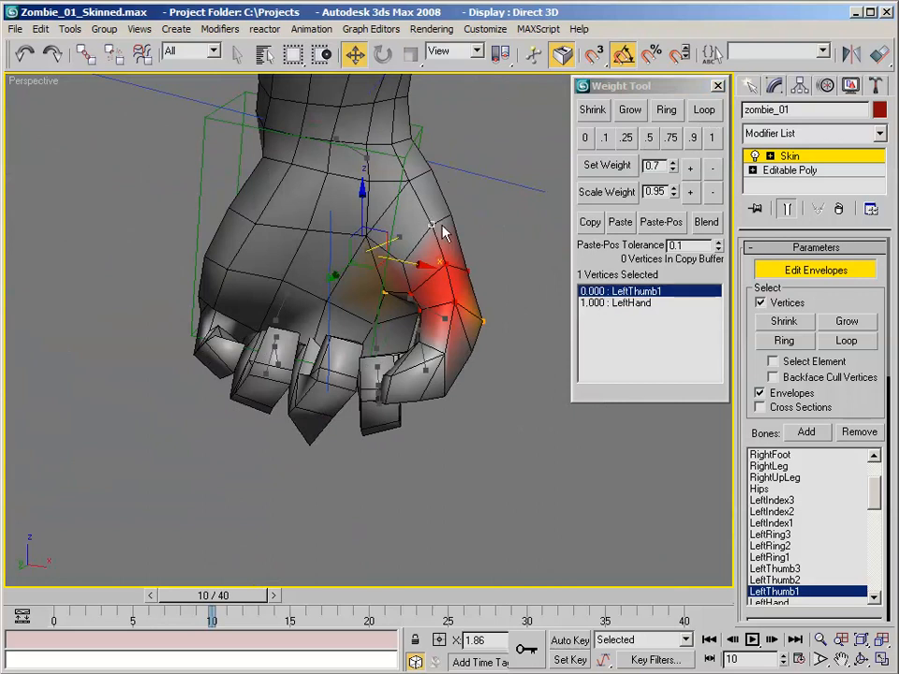
alt+middle_drag(446, 230, 440, 221)
scroll(446, 225, up, 3)
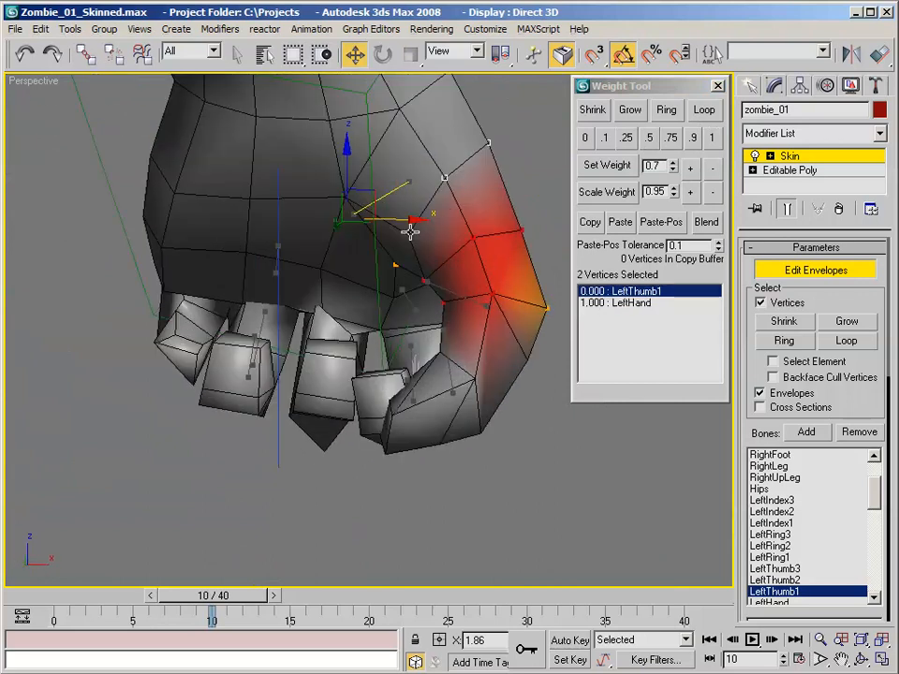
ctrl+click(410, 232)
alt+middle_drag(536, 195, 358, 232)
ctrl+click(365, 159)
alt+middle_drag(365, 159, 492, 200)
click(648, 138)
Deselect the vertices and scrub from frame 10 back to frame 0 to examine how the thumb base deforms.
alt+middle_drag(348, 148, 438, 169)
click(332, 211)
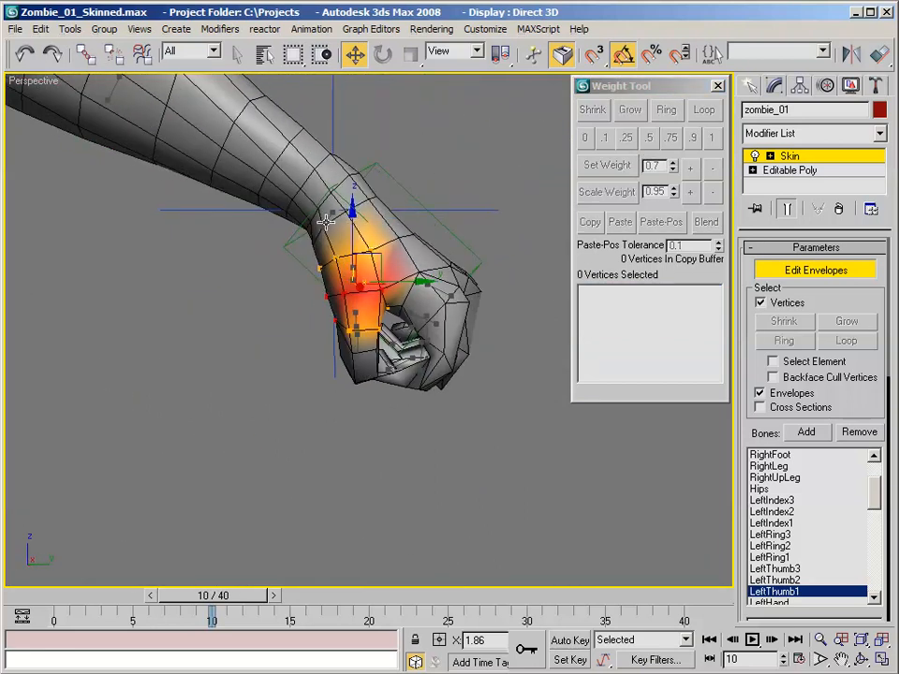
drag(233, 606, 180, 580)
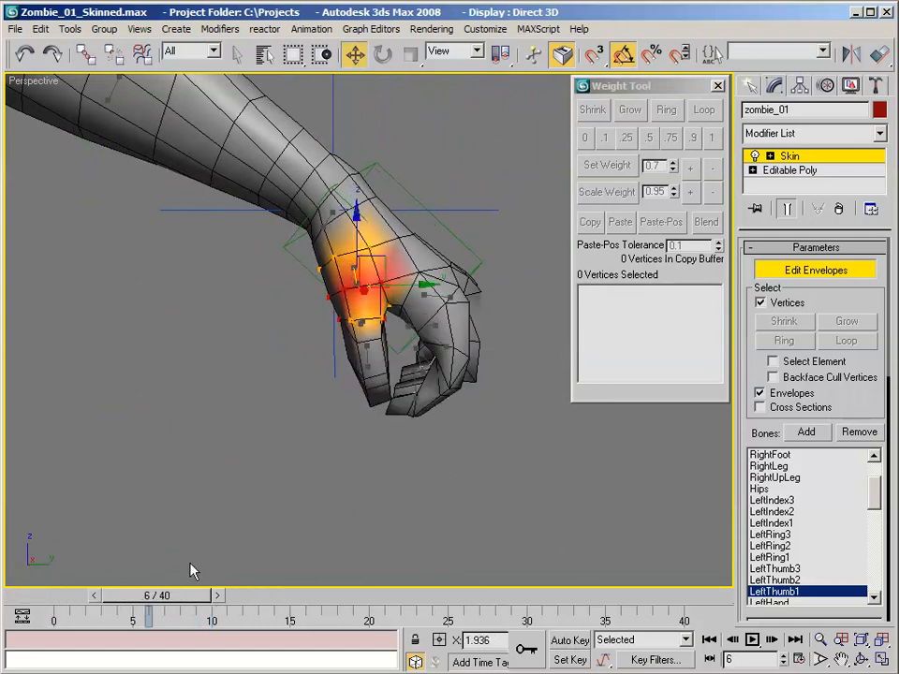
alt+middle_drag(191, 563, 202, 461)
drag(164, 600, 73, 567)
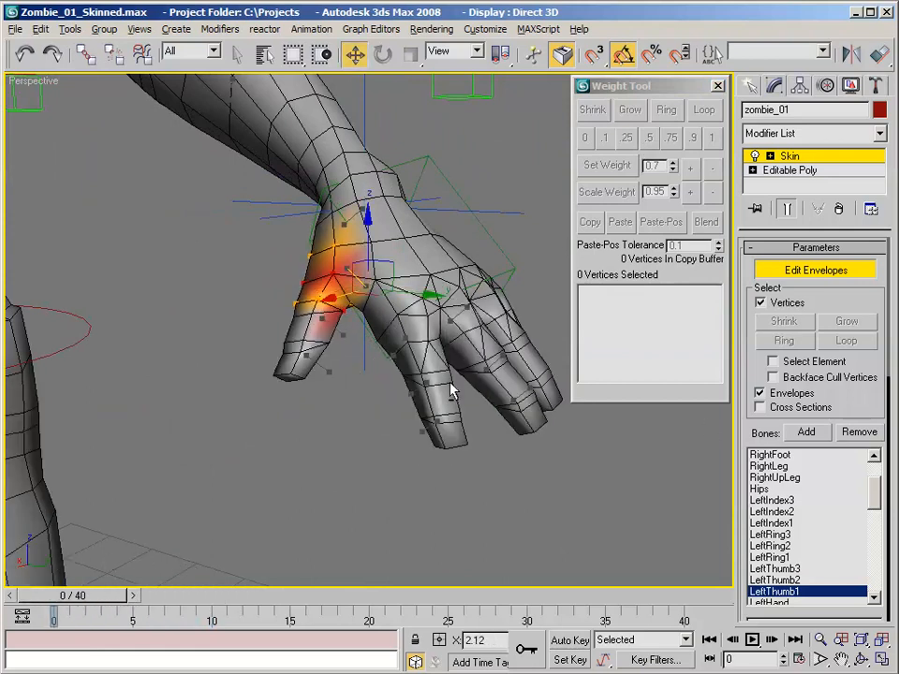
Choose the LeftIndex3 bone and set its weight to 0 on the four vertices atop the index finger's middle joint.
alt+middle_drag(450, 383, 395, 315)
scroll(475, 387, up, 3)
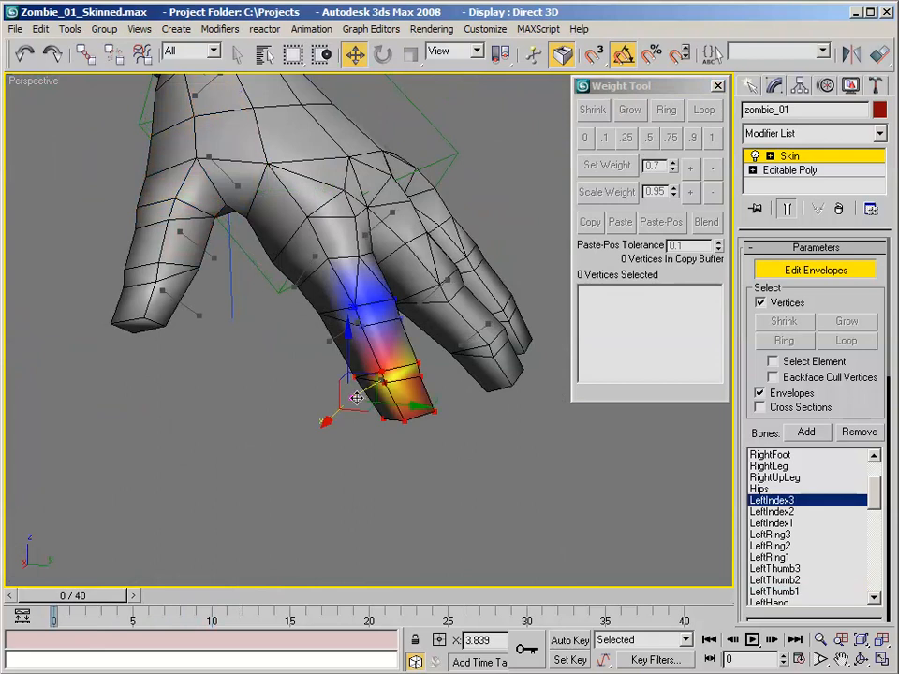
scroll(363, 379, up, 5)
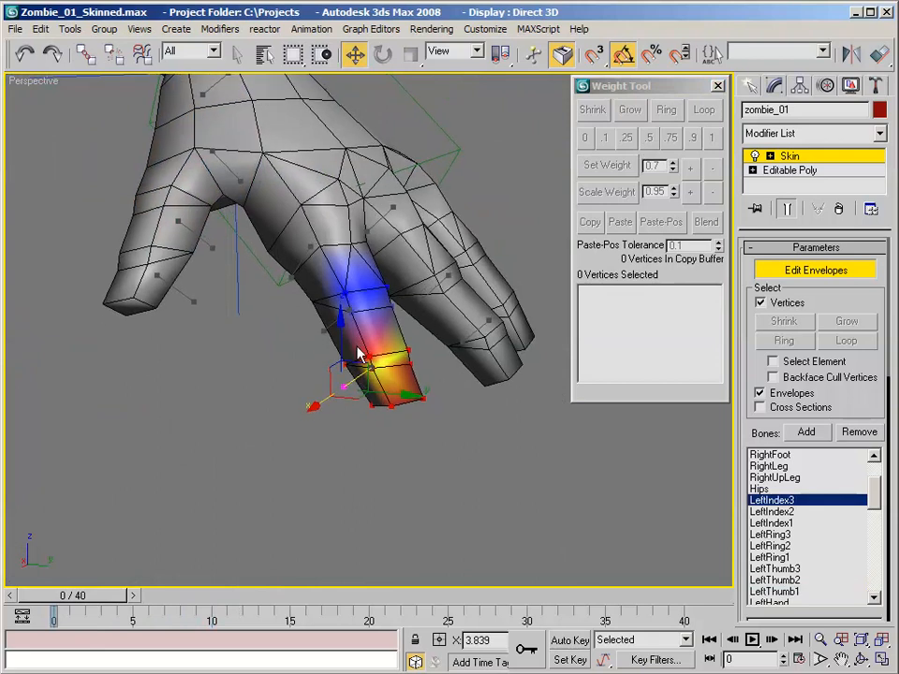
click(397, 260)
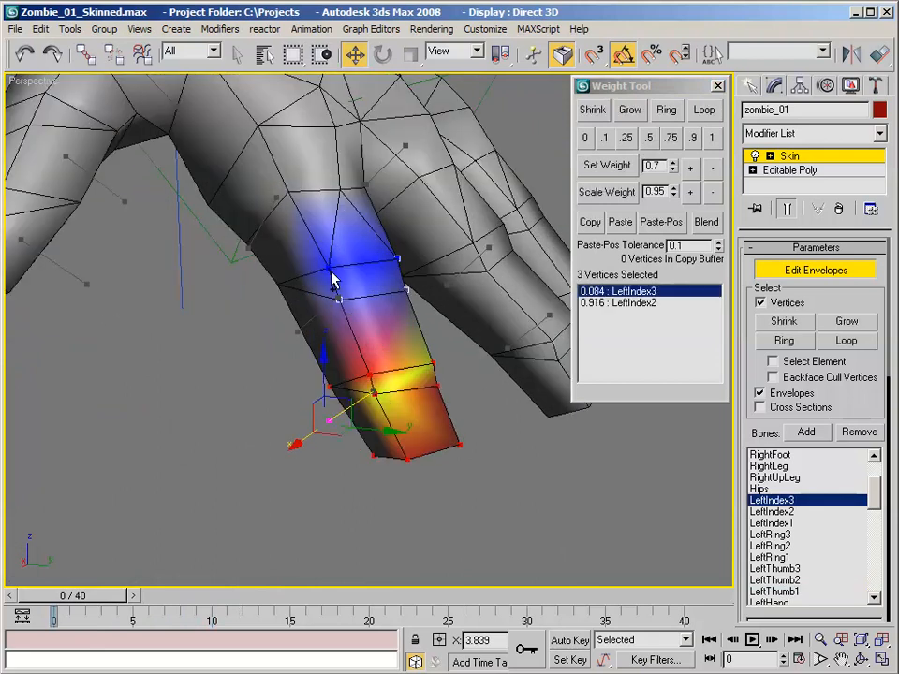
click(585, 138)
Set the LeftIndex3 weight to 1 on the two back-of-finger vertices just beyond the index fingertip joint.
alt+middle_drag(532, 176, 445, 254)
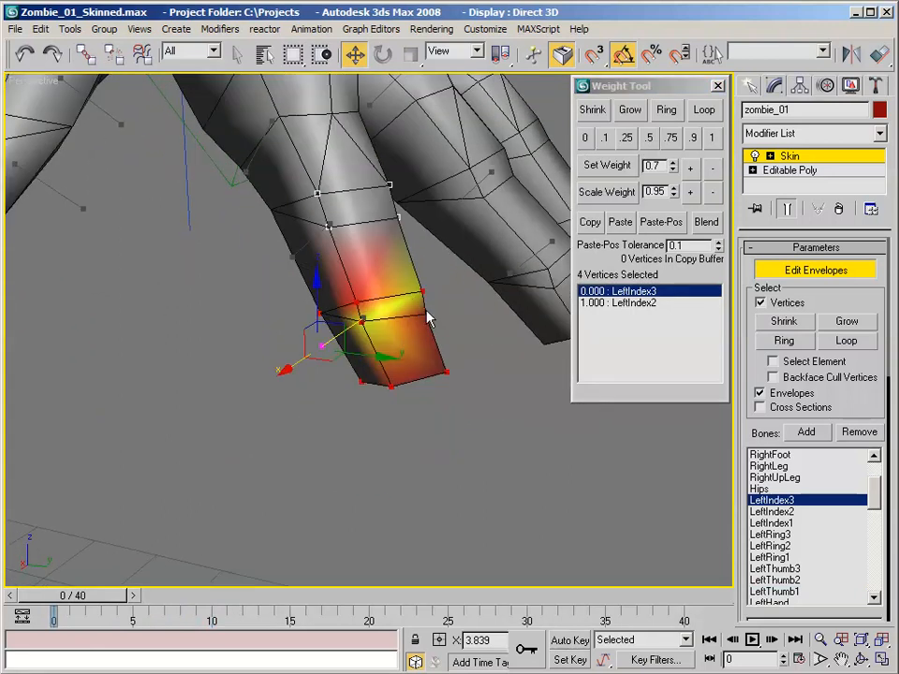
alt+middle_drag(432, 319, 465, 324)
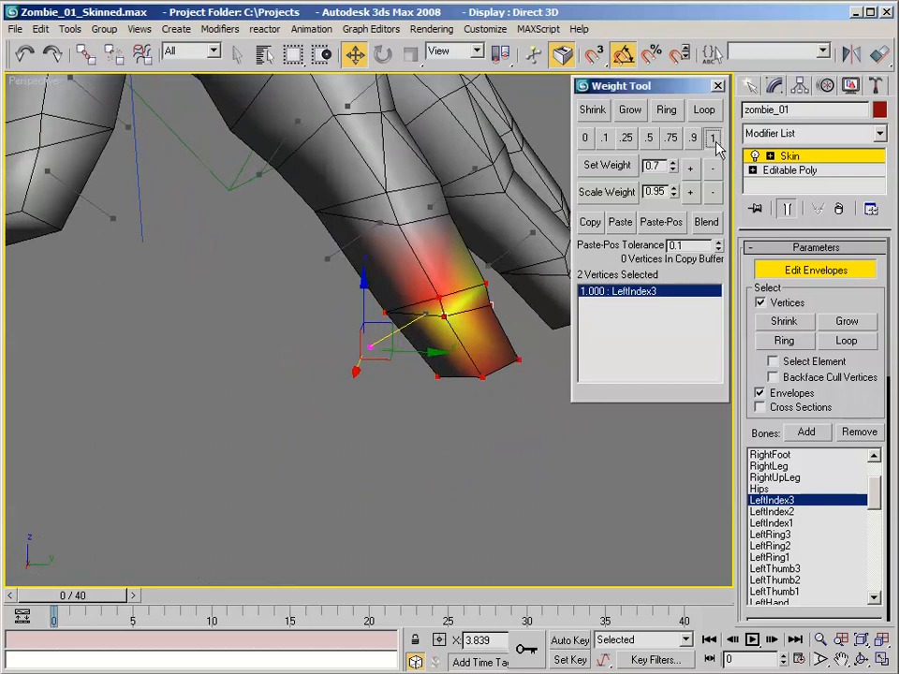
alt+middle_drag(453, 249, 395, 233)
Select the two palm-side vertices at the index fingertip joint and set their LeftIndex2 weight to 1.
click(408, 274)
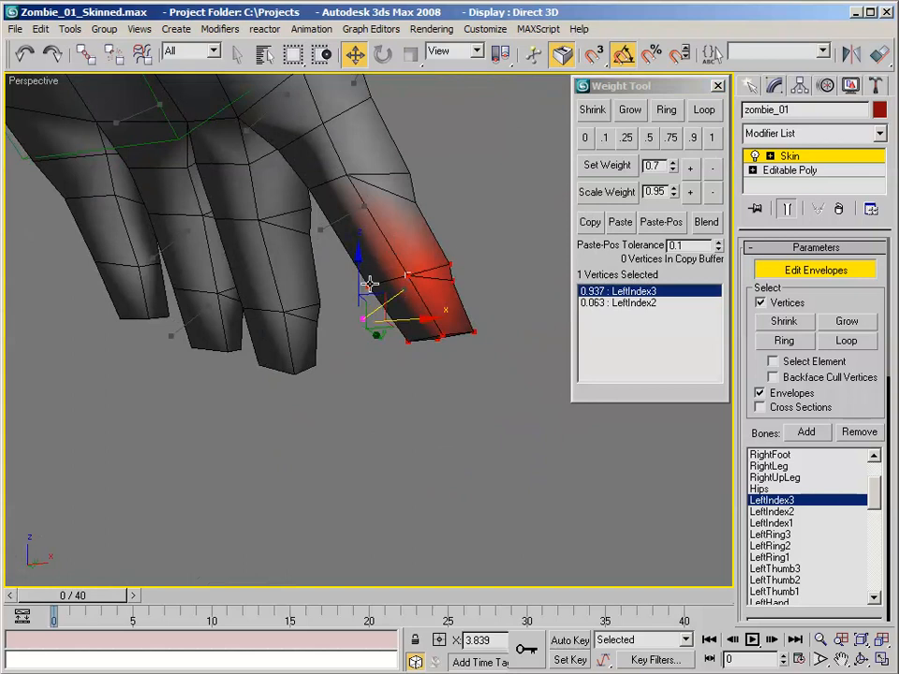
ctrl+click(370, 283)
alt+middle_drag(448, 246, 420, 249)
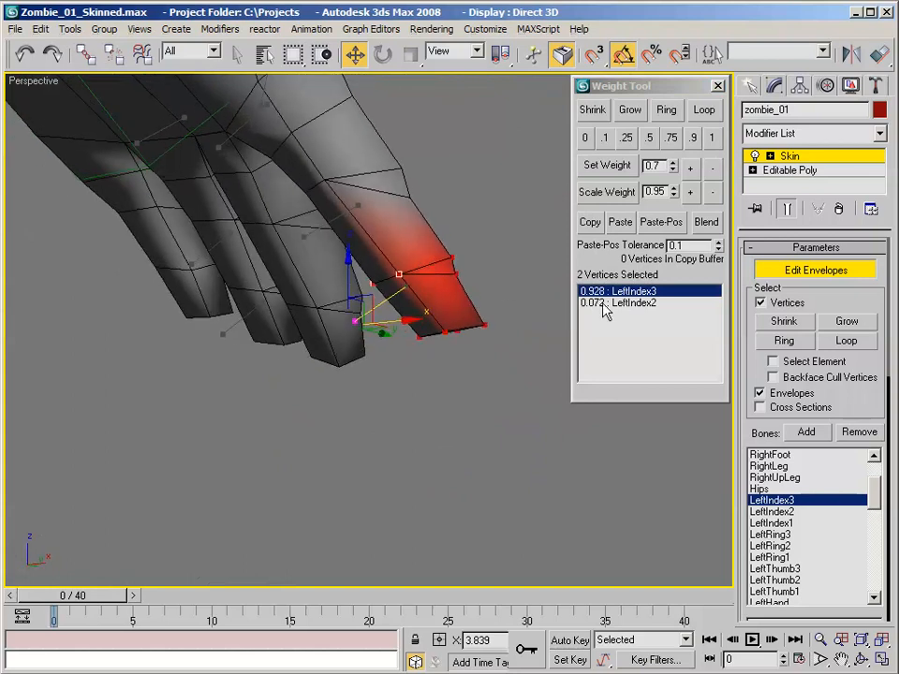
click(632, 303)
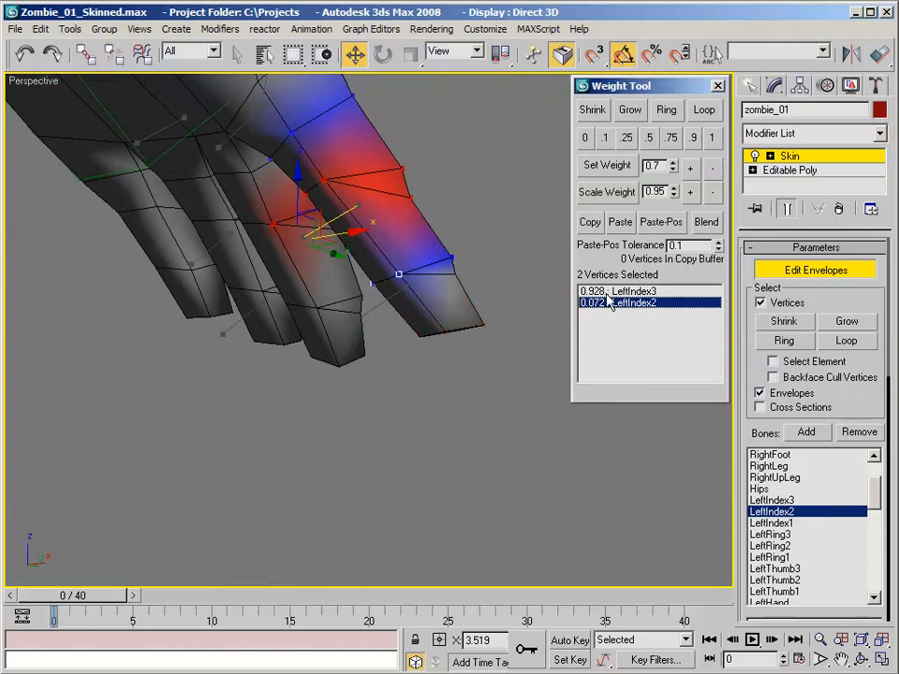
alt+middle_drag(486, 229, 499, 224)
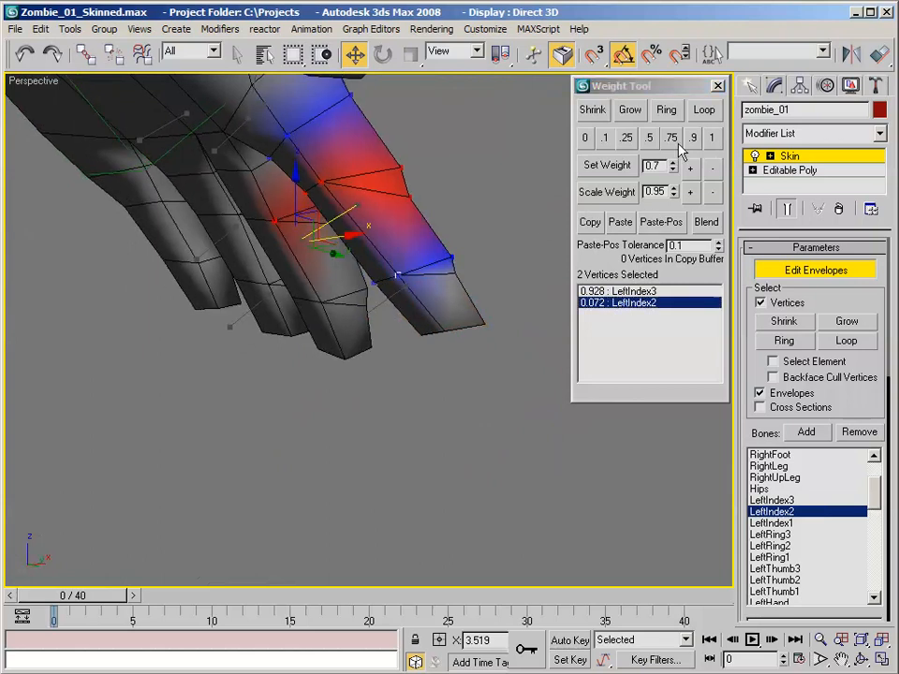
click(712, 139)
alt+middle_drag(504, 107, 466, 181)
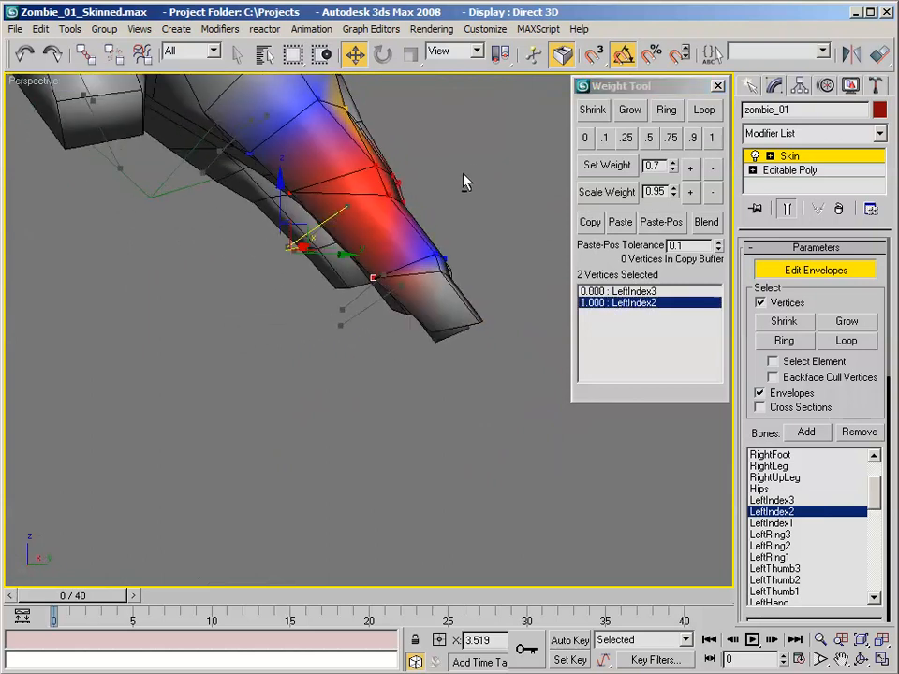
Scrub the timeline forward and back to frame 0 to examine how the index fingertip joint bends.
drag(101, 606, 218, 607)
key(w)
alt+middle_drag(181, 466, 246, 276)
drag(197, 588, 73, 596)
Select the two vertices on the back of the index fingertip joint and set their LeftIndex2 weight to 0.5.
alt+middle_drag(403, 383, 354, 328)
alt+middle_drag(415, 283, 408, 322)
click(393, 314)
click(648, 138)
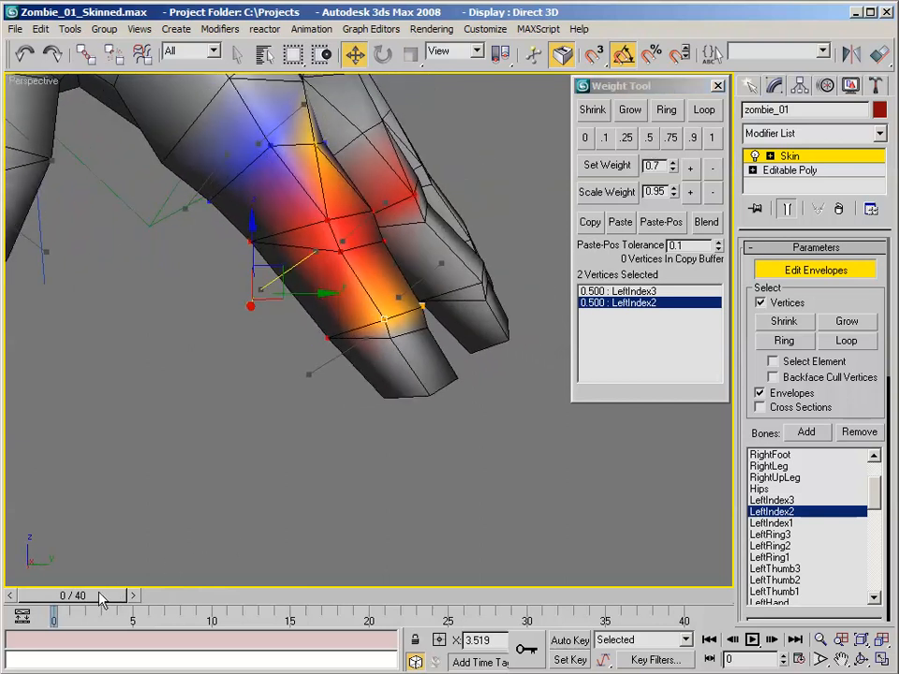
Scrub forward through the curl and return to frame 0 to recheck the index fingertip joint's deformation.
drag(101, 599, 209, 589)
alt+middle_drag(213, 524, 232, 515)
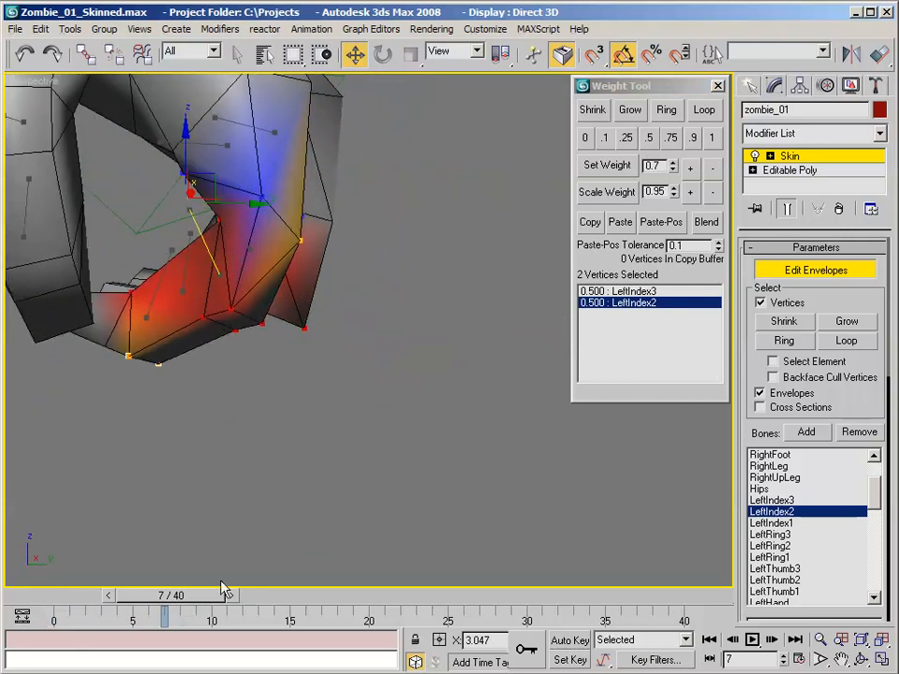
drag(221, 592, 86, 584)
Select the two palm-side vertices at the index finger's middle joint and set their LeftIndex1 weight to 1.
alt+middle_drag(491, 204, 377, 203)
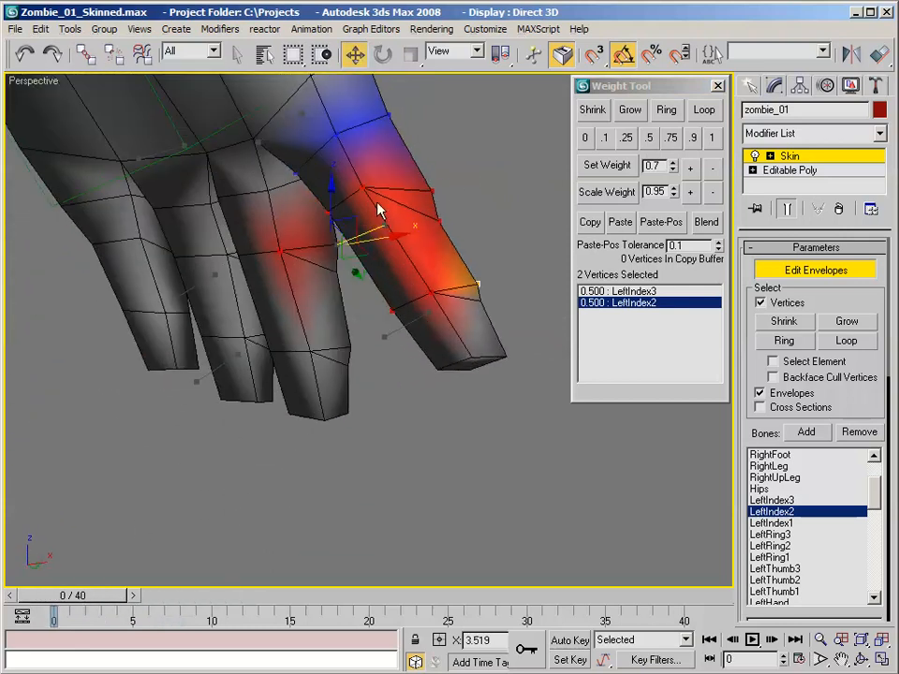
click(362, 186)
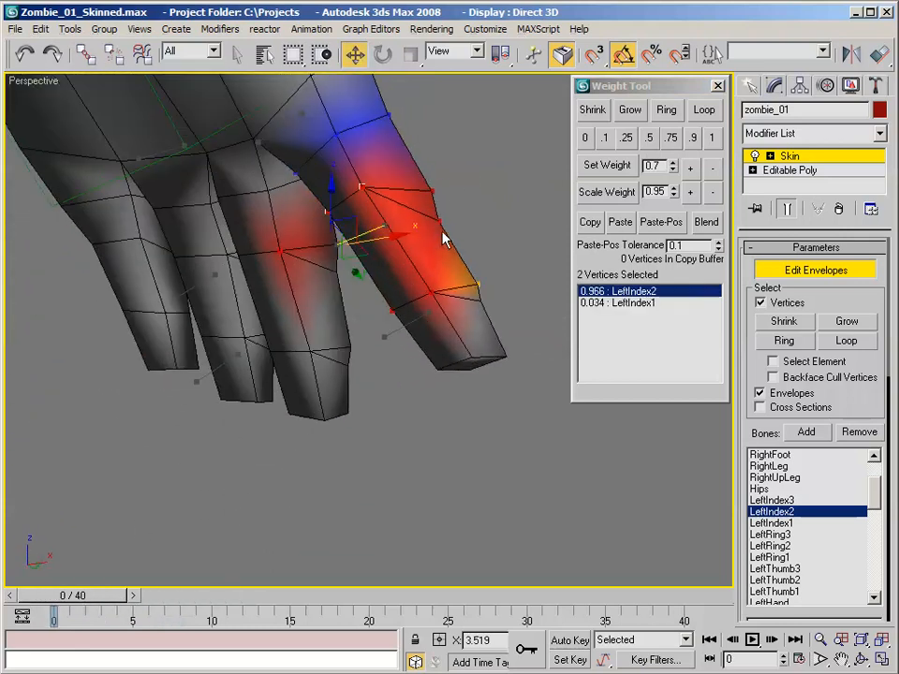
alt+middle_drag(403, 213, 362, 164)
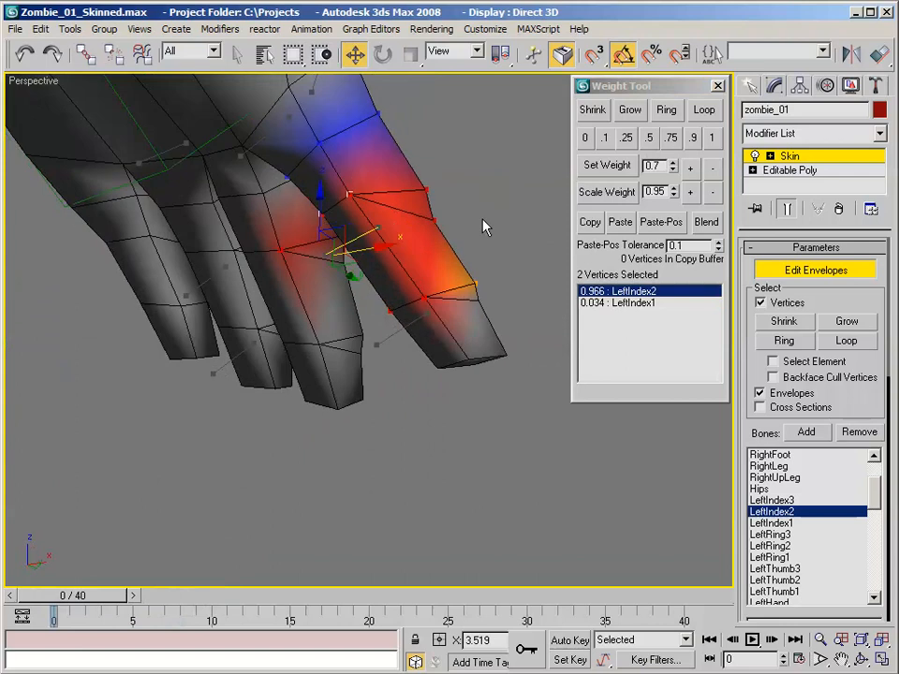
click(618, 304)
alt+middle_drag(528, 235, 372, 255)
click(710, 138)
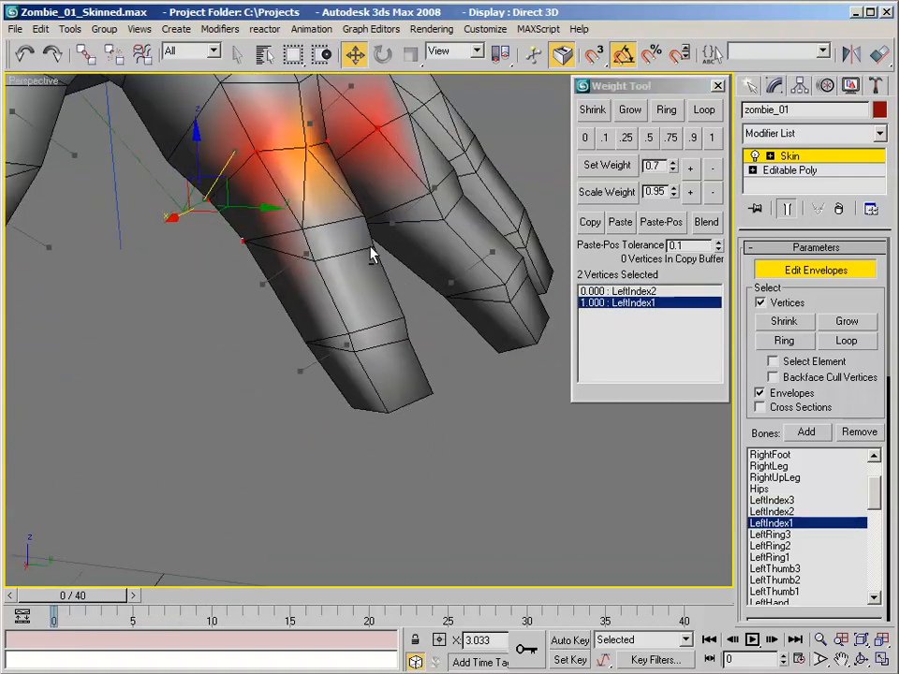
Select the two upper vertices on the back of the index finger's middle joint and set their LeftIndex1 weight to 0.5.
click(365, 215)
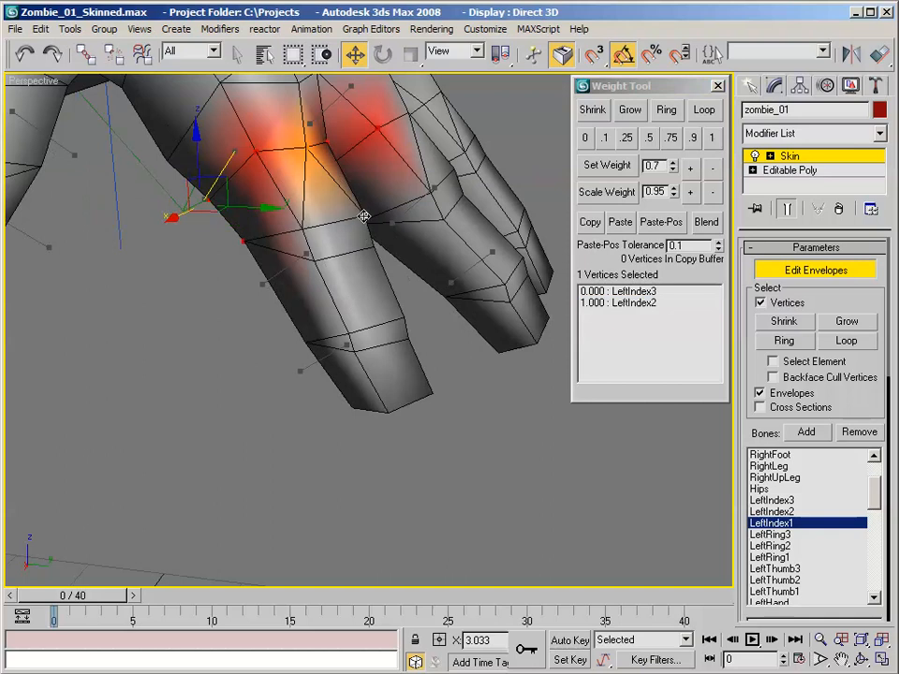
ctrl+click(303, 229)
click(649, 137)
alt+middle_drag(524, 150, 536, 130)
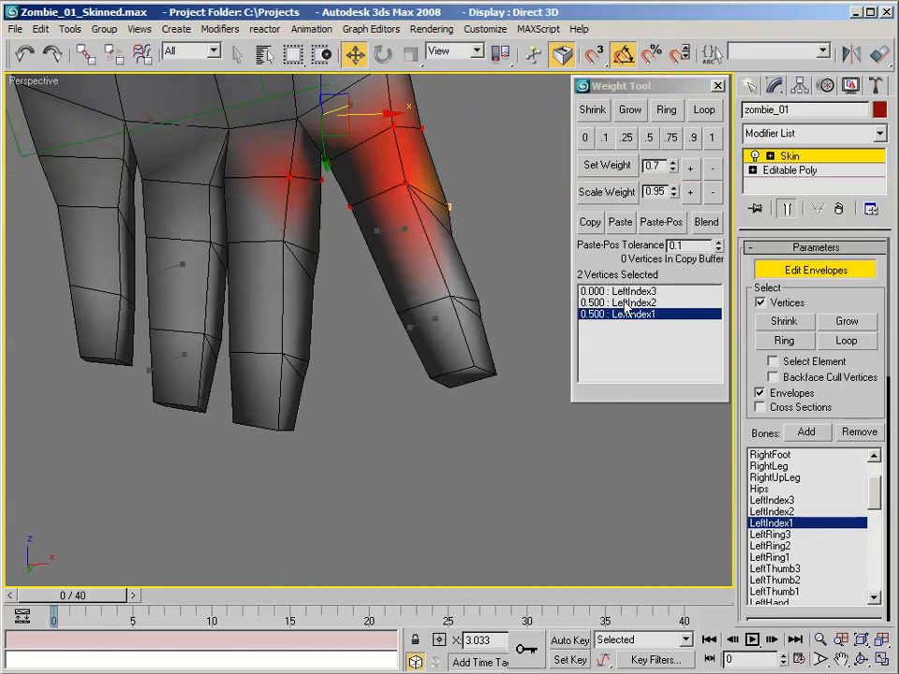
Select the two stray LeftIndex1 vertices near the base of the finger beside the index and give them a LeftRing1 weight of 1.
click(301, 186)
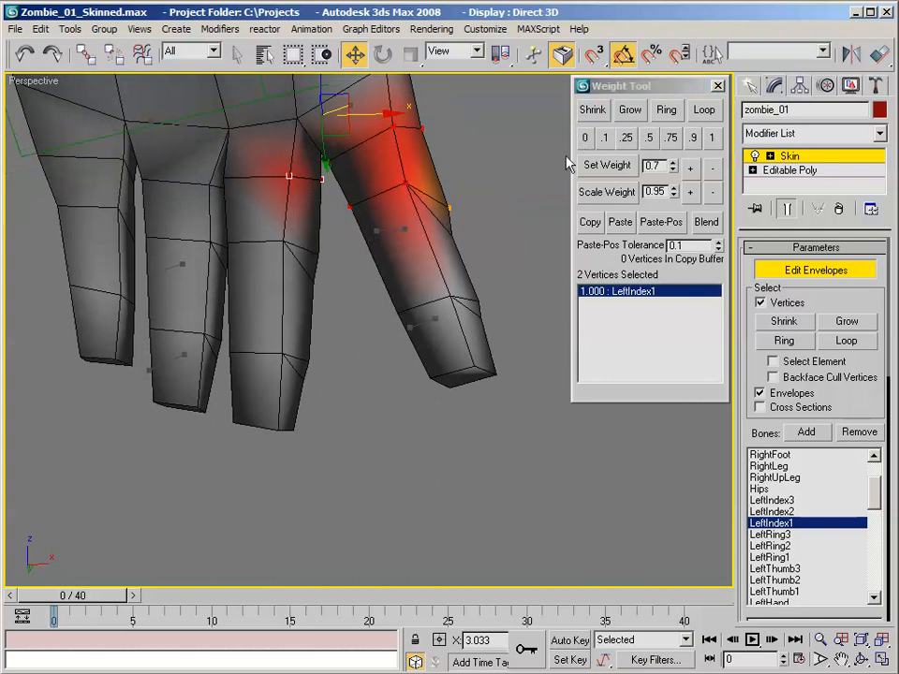
click(587, 143)
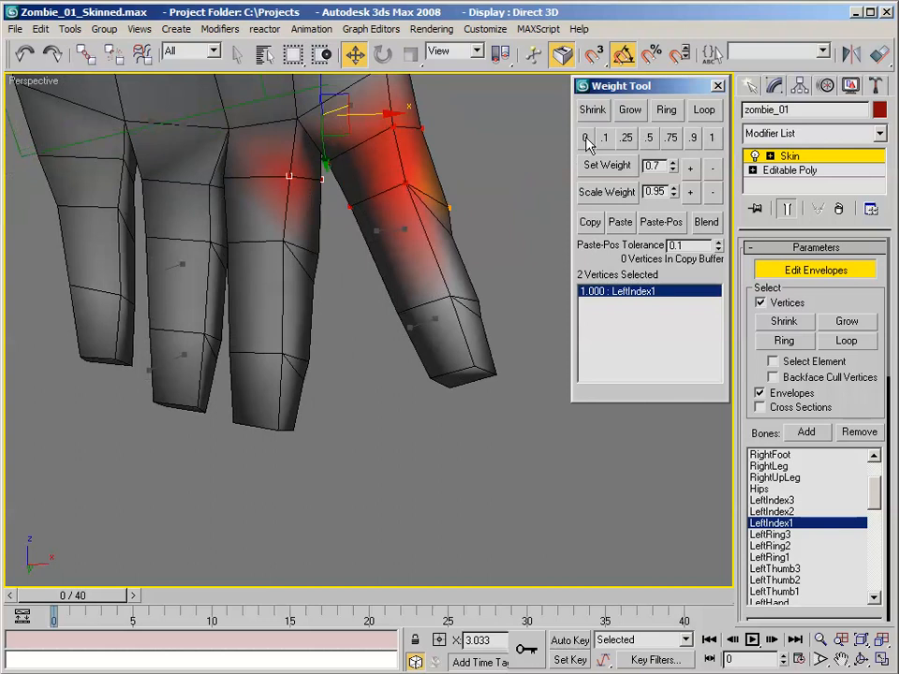
alt+middle_drag(344, 164, 363, 174)
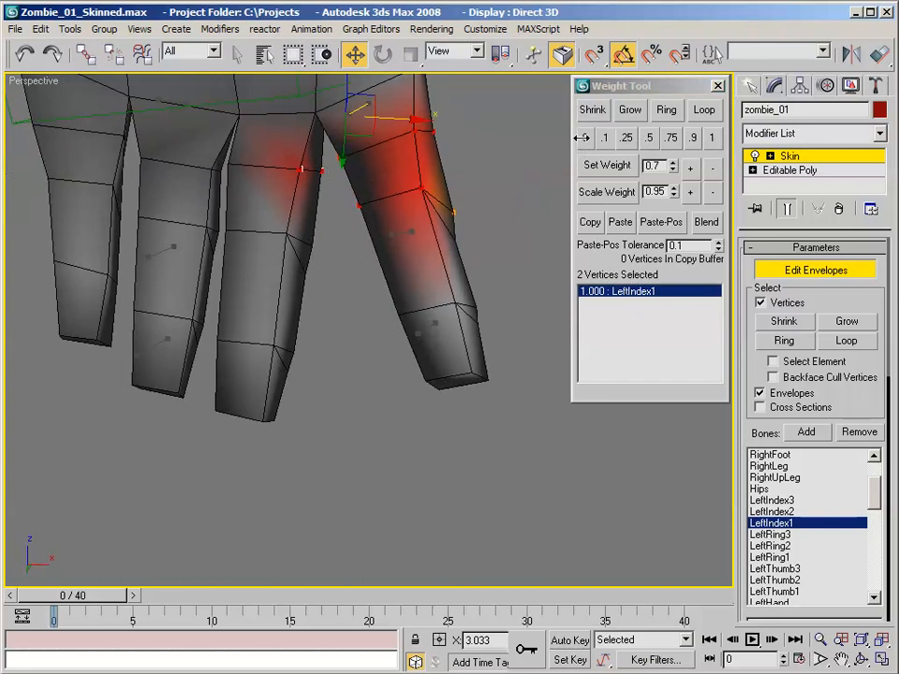
mouse_move(423, 206)
alt+middle_down()
mouse_move(412, 193)
mouse_move(415, 208)
mouse_move(239, 280)
mouse_move(171, 297)
mouse_move(349, 242)
mouse_move(419, 203)
alt+middle_up()
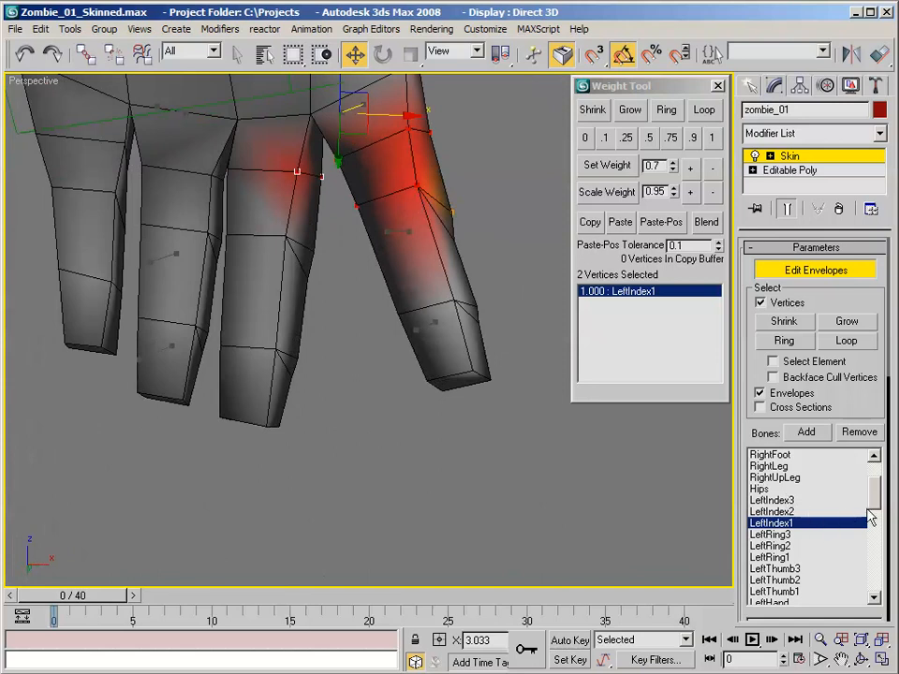
click(781, 558)
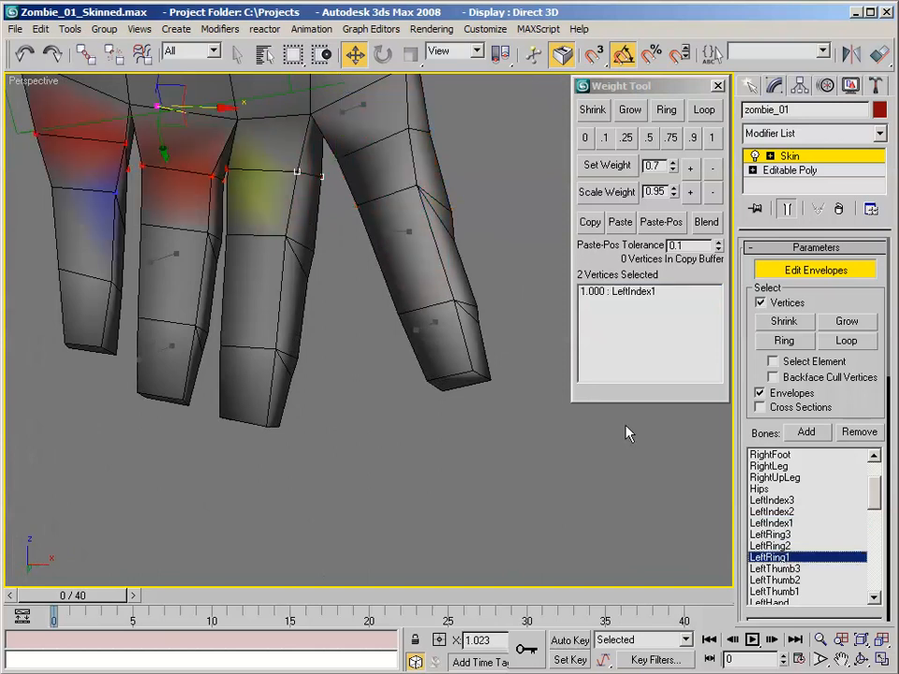
click(713, 139)
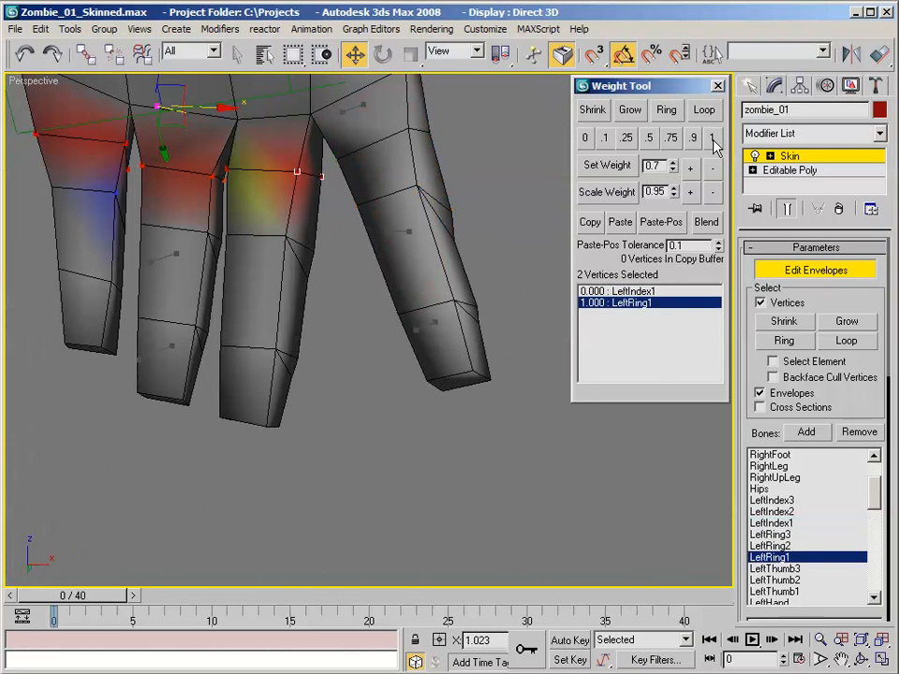
Extend the selection to the full loop around that finger's base and set its LeftRing1 weight to 1.
alt+middle_drag(427, 150, 455, 157)
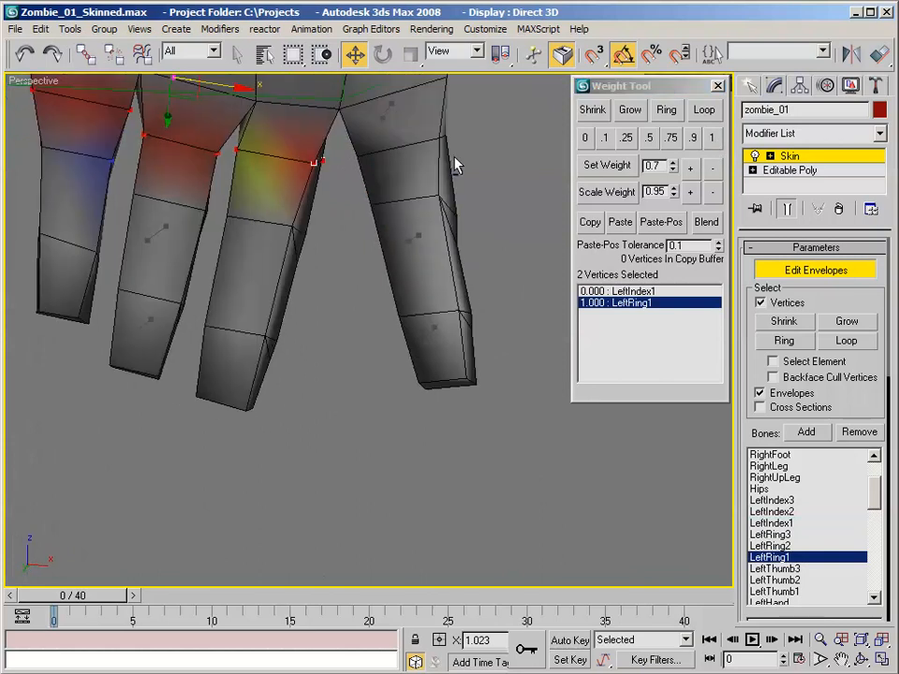
click(703, 109)
click(712, 137)
alt+middle_drag(409, 176, 391, 168)
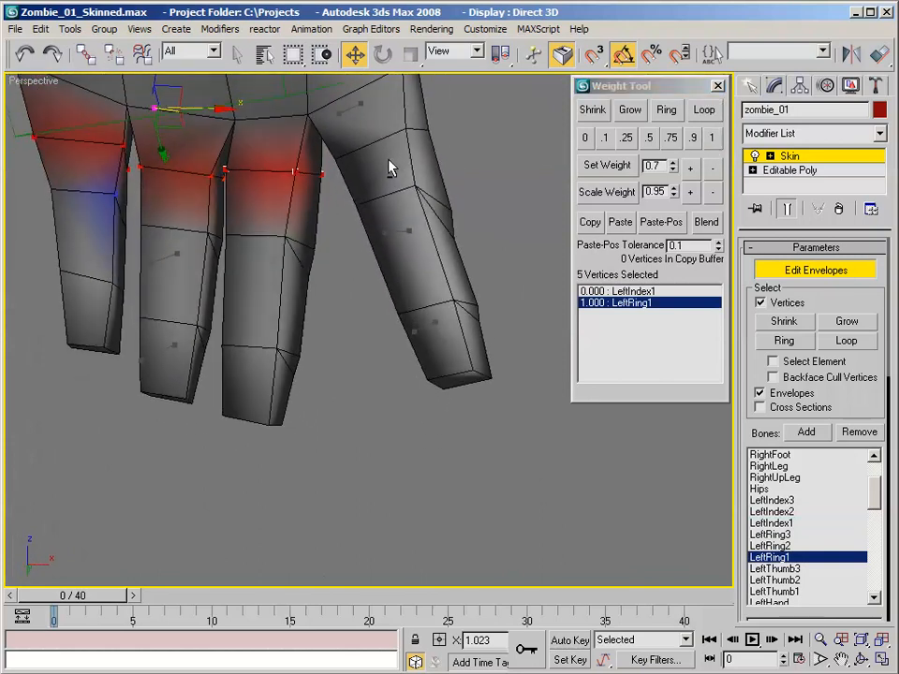
Select the centre vertex on the back of the index finger just below the knuckle and set its LeftIndex1 weight to 1.
click(787, 524)
mouse_move(421, 281)
alt+middle_down()
mouse_move(324, 215)
mouse_move(283, 245)
mouse_move(115, 311)
mouse_move(308, 166)
mouse_move(307, 131)
mouse_move(413, 276)
alt+middle_up()
click(402, 302)
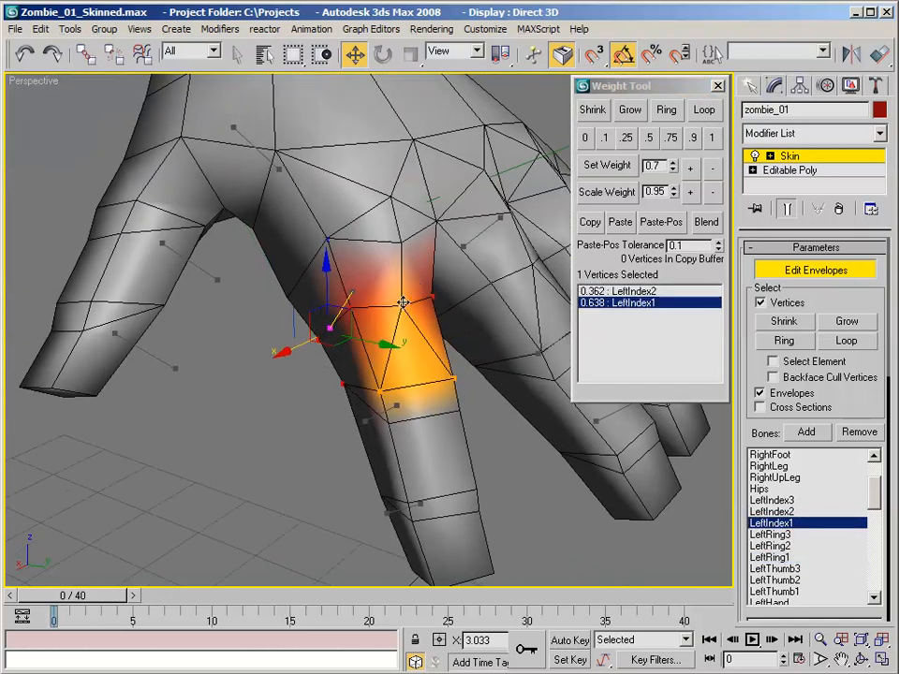
click(713, 137)
Select the vertex on top of the index knuckle, scrub to frame 8, and set its LeftIndex1 weight to 0.5.
alt+middle_drag(418, 271, 392, 211)
click(400, 240)
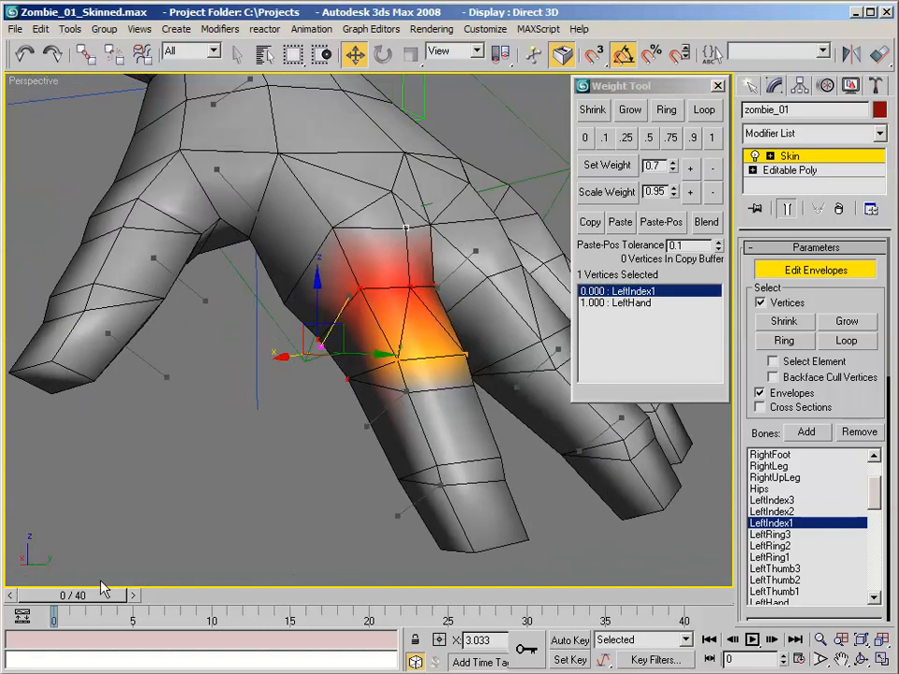
drag(103, 596, 214, 596)
alt+middle_drag(362, 271, 417, 234)
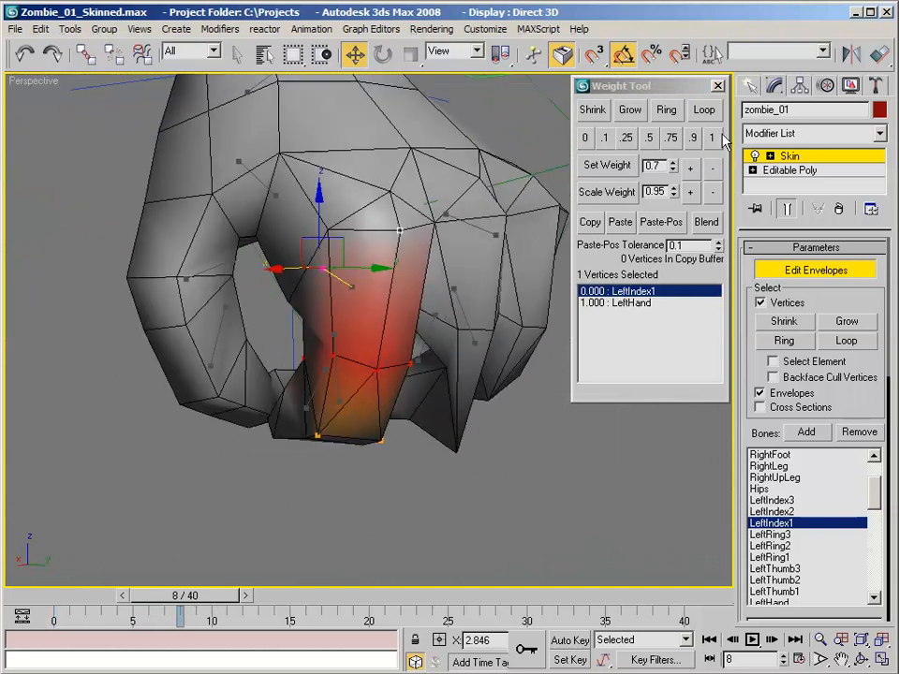
click(651, 138)
Select the three vertices surrounding the top of the index knuckle and set their LeftIndex1 weight to 0.25.
mouse_move(556, 167)
alt+middle_down()
mouse_move(448, 170)
mouse_move(437, 224)
alt+middle_up()
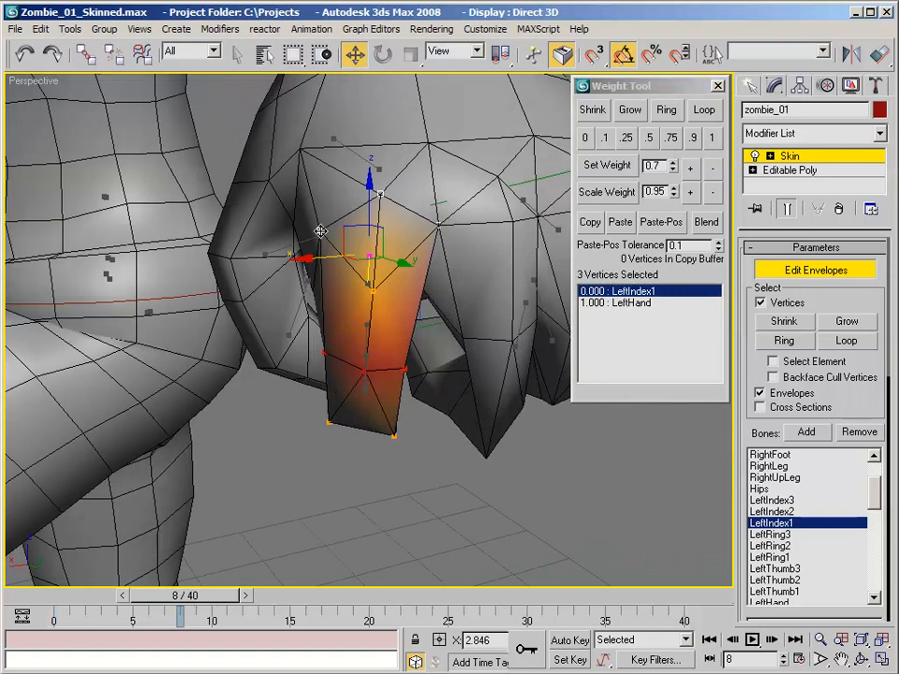
click(626, 138)
alt+middle_drag(432, 186, 278, 428)
At frame 5, select the two palm-side vertices at the base of the index finger and set their LeftIndex1 weight to 0.25.
drag(190, 618, 171, 565)
alt+middle_drag(171, 566, 478, 358)
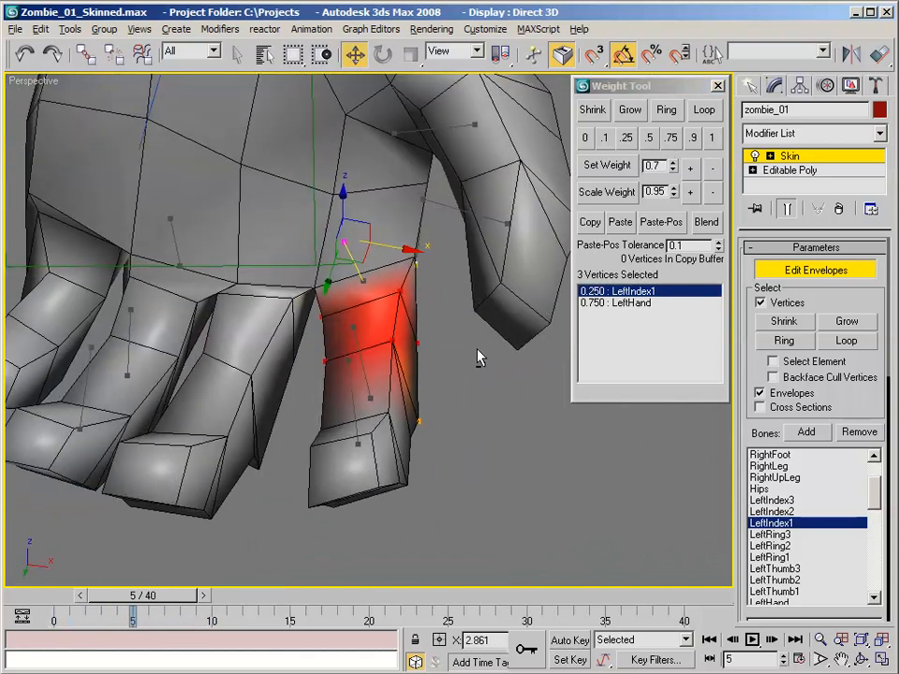
click(412, 261)
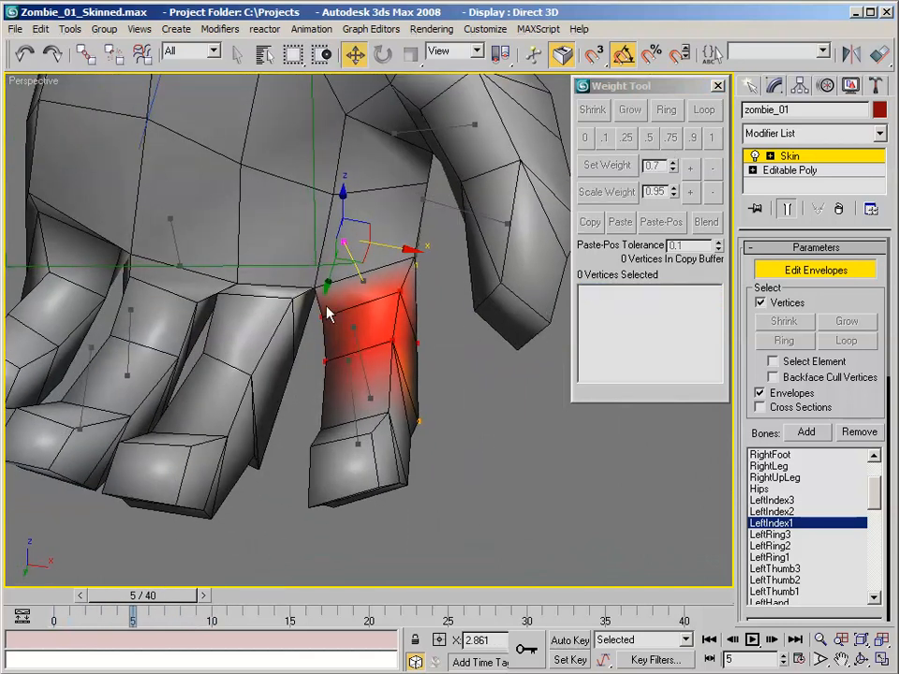
alt+middle_drag(328, 315, 412, 251)
click(413, 253)
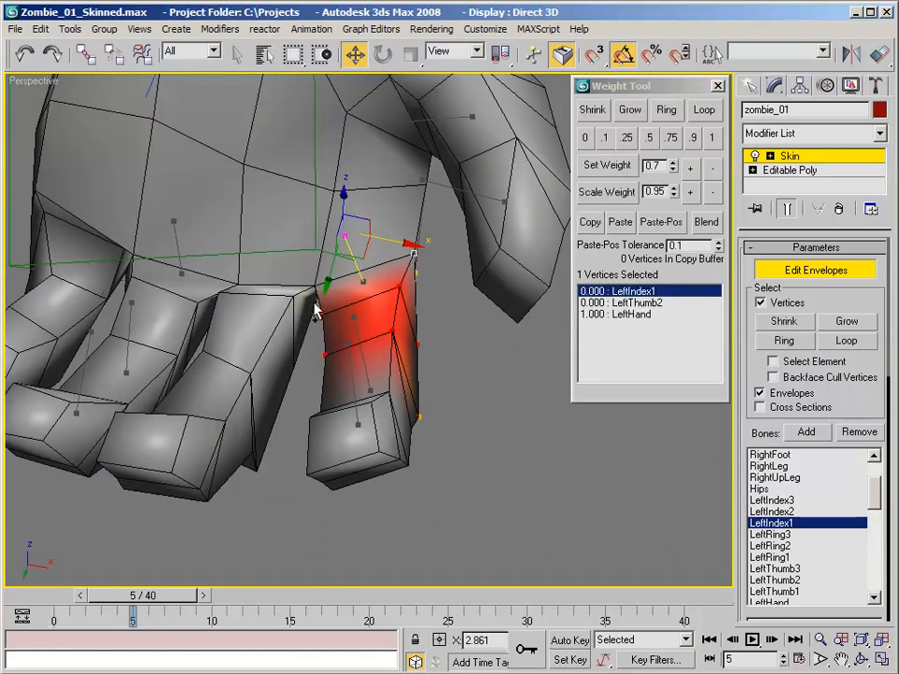
alt+middle_drag(312, 293, 473, 265)
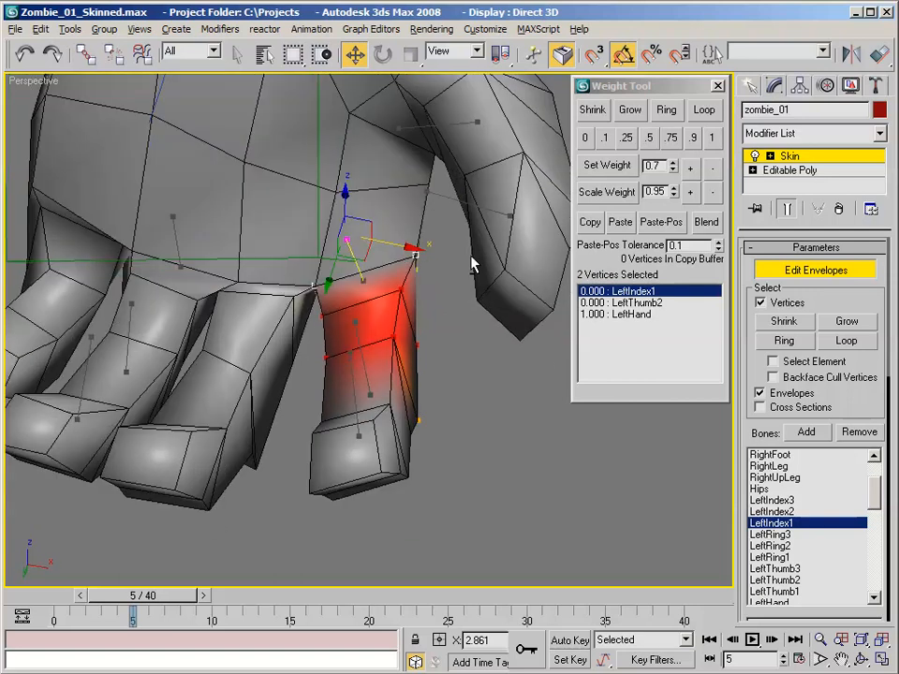
click(628, 138)
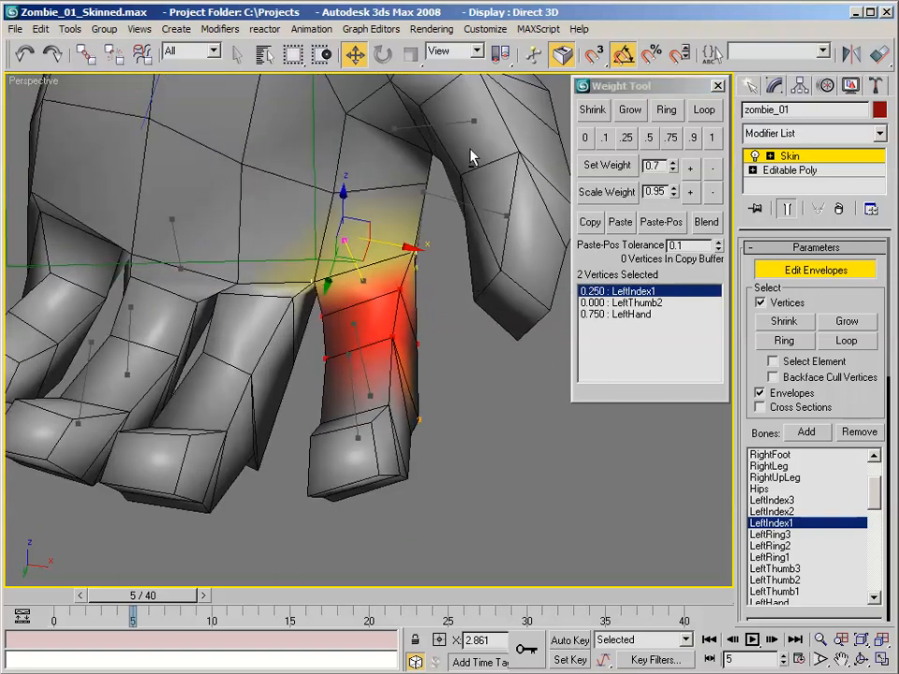
Scrub back to frame 0 and inspect the index finger's back and knuckle weighting in its rest pose.
alt+middle_drag(352, 111, 316, 304)
drag(173, 595, 62, 581)
alt+middle_drag(314, 426, 471, 398)
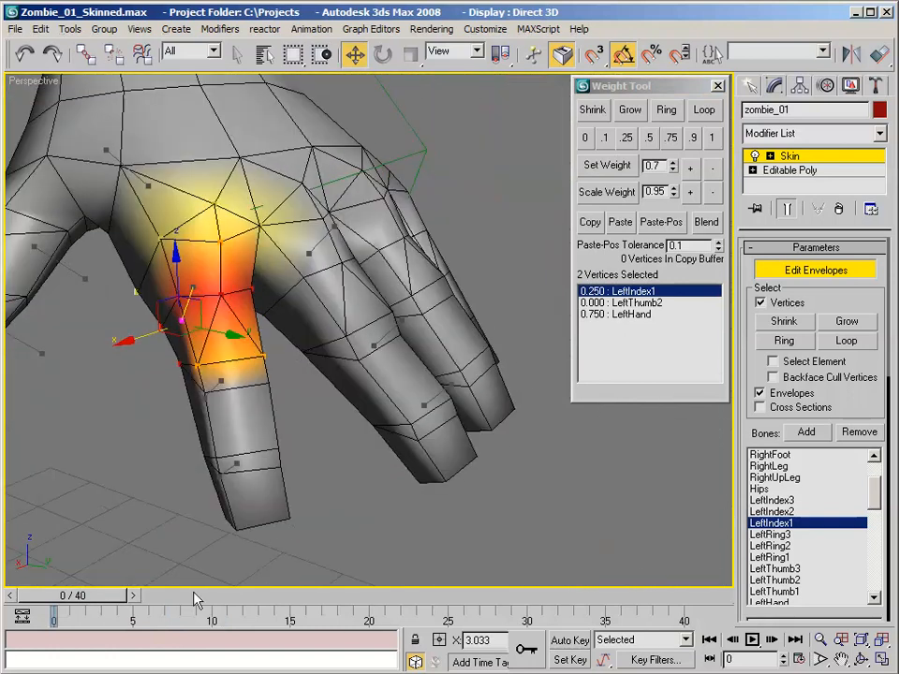
mouse_move(75, 596)
mouse_down()
mouse_move(144, 595)
mouse_move(75, 600)
mouse_up()
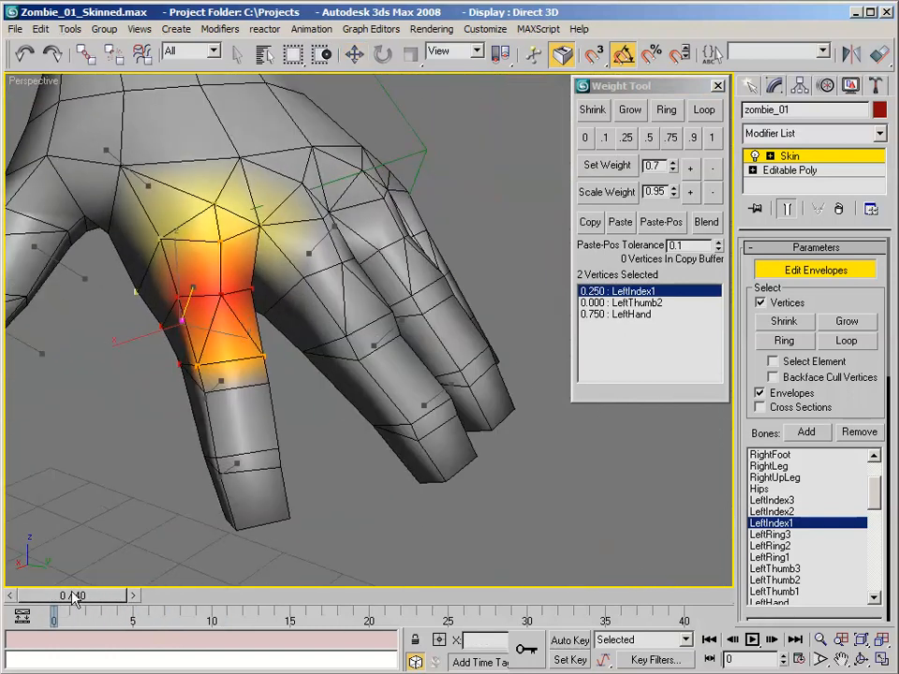
alt+middle_drag(276, 431, 237, 437)
middle_drag(317, 417, 300, 371)
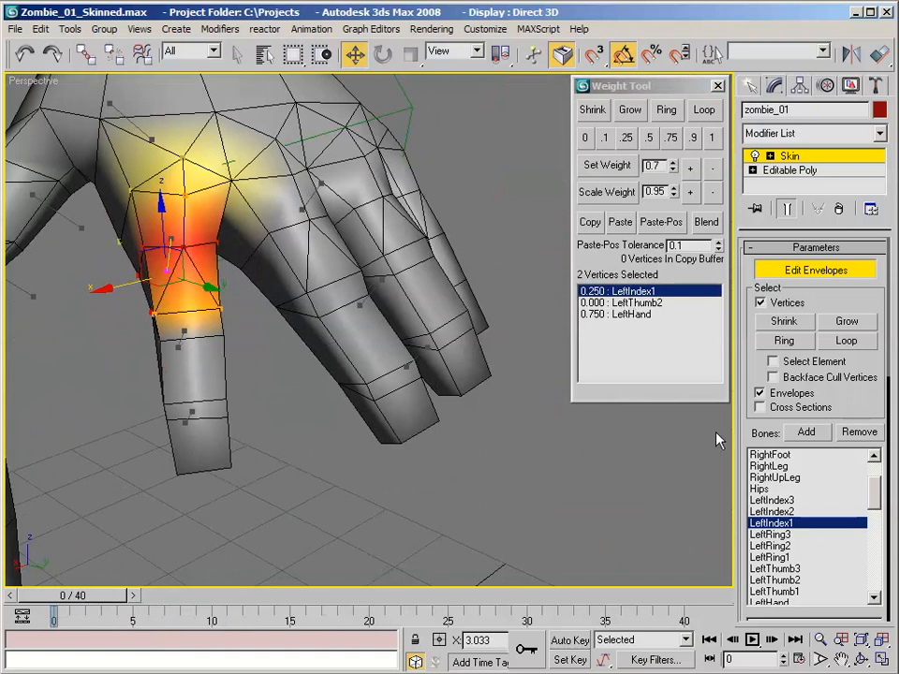
Select the LeftRing3 bone and set its weight to 0 on the three stray vertices at the middle and ring fingers' middle joints.
click(785, 538)
alt+middle_drag(455, 361, 404, 408)
alt+middle_drag(305, 378, 310, 337)
click(315, 307)
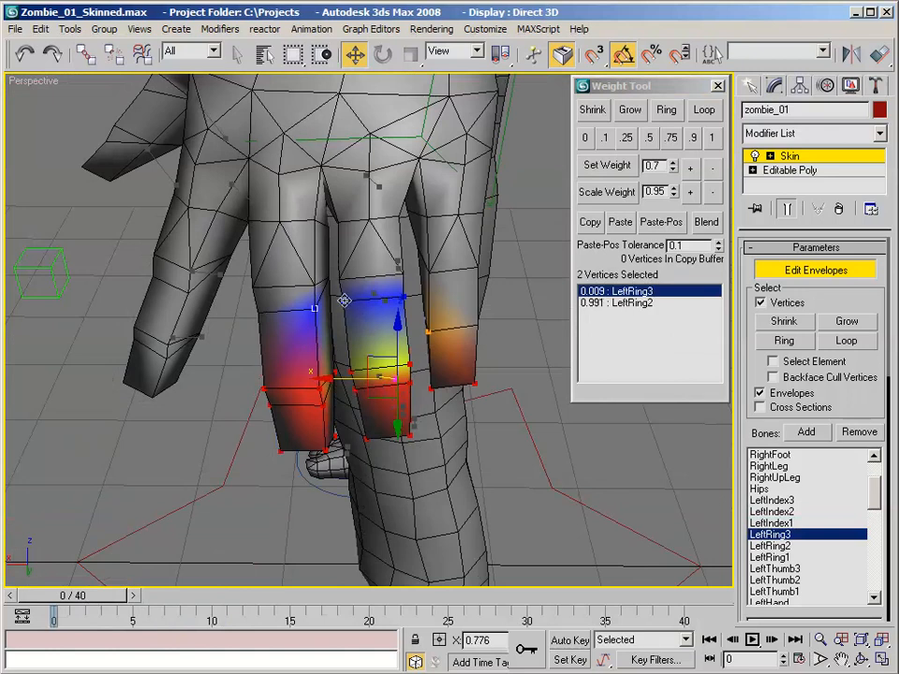
ctrl+click(404, 298)
alt+middle_drag(427, 321, 524, 290)
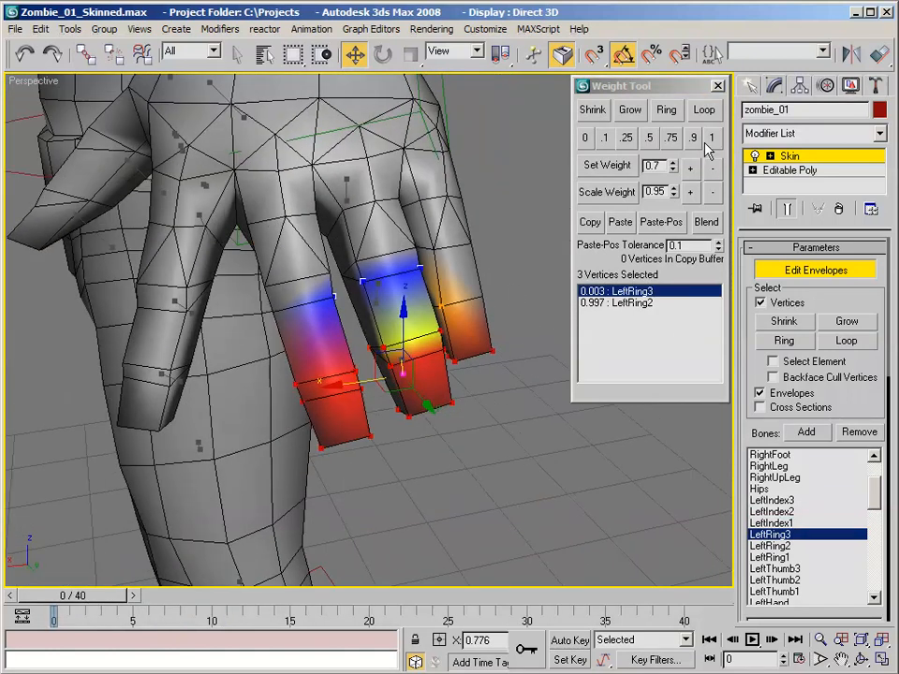
click(584, 141)
At the little finger's last joint, set the LeftRing3 weight of two outer vertices to 1 and of the palm-side vertex to 0.
scroll(436, 236, up, 5)
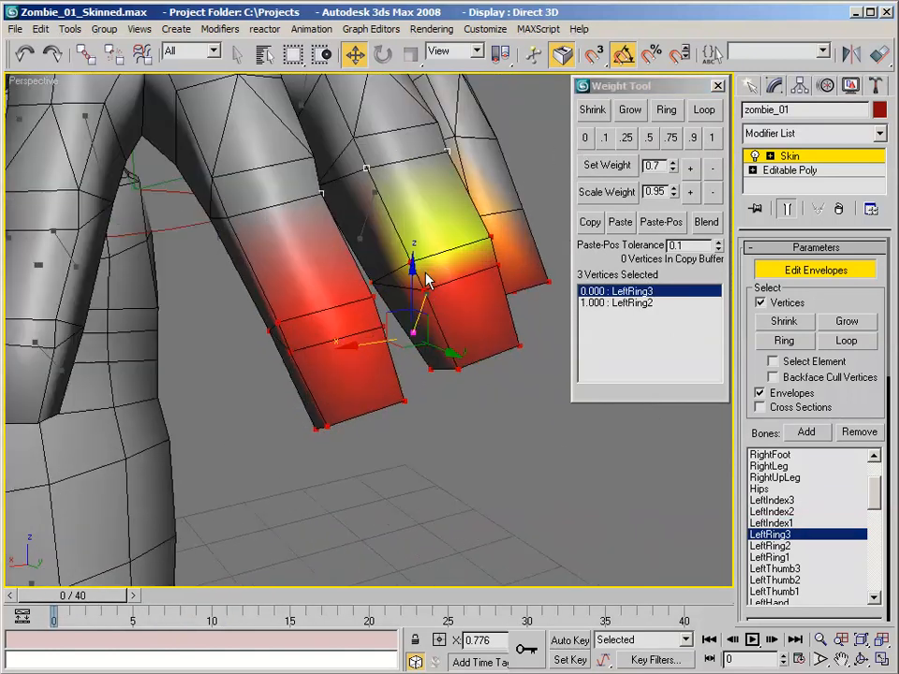
alt+middle_drag(459, 279, 198, 244)
click(318, 239)
ctrl+click(271, 214)
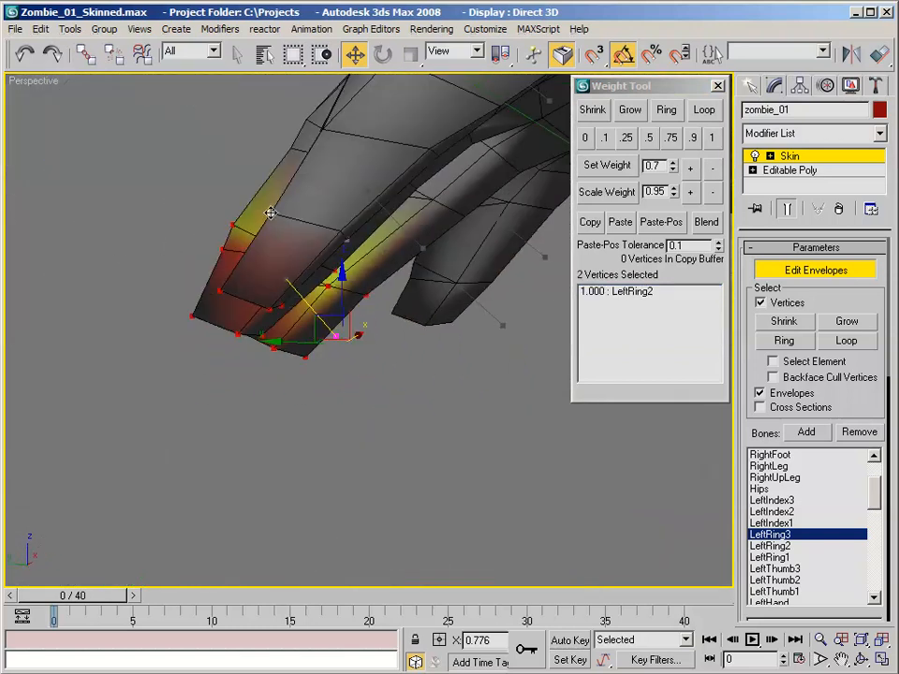
click(711, 138)
alt+middle_drag(524, 178, 538, 225)
click(291, 243)
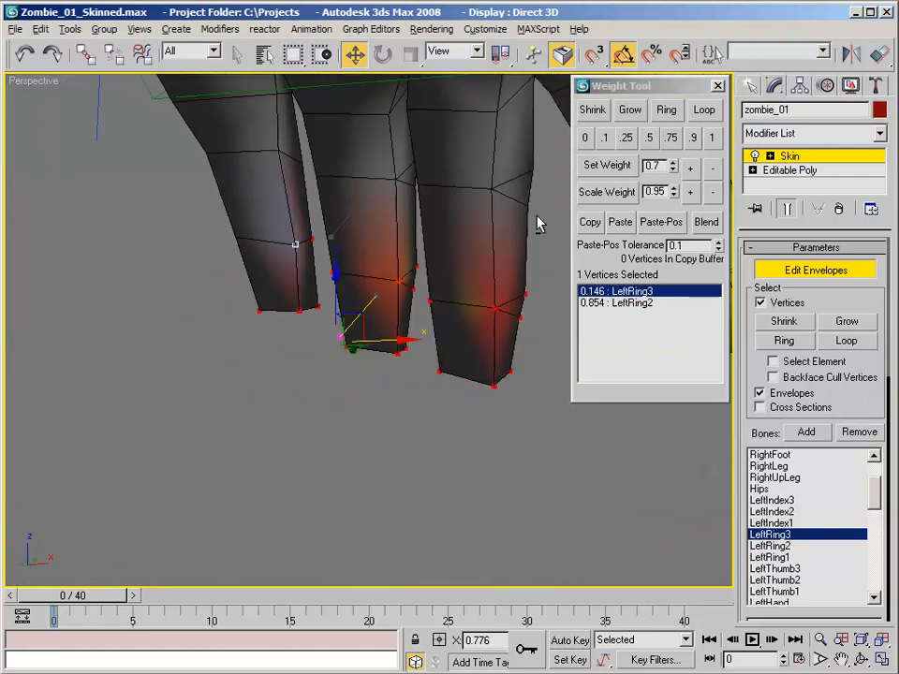
click(585, 138)
Select the four palm-side vertices at the ring and middle fingers' last joints and set their LeftRing3 weight to 1.
alt+middle_drag(416, 200, 352, 291)
click(266, 229)
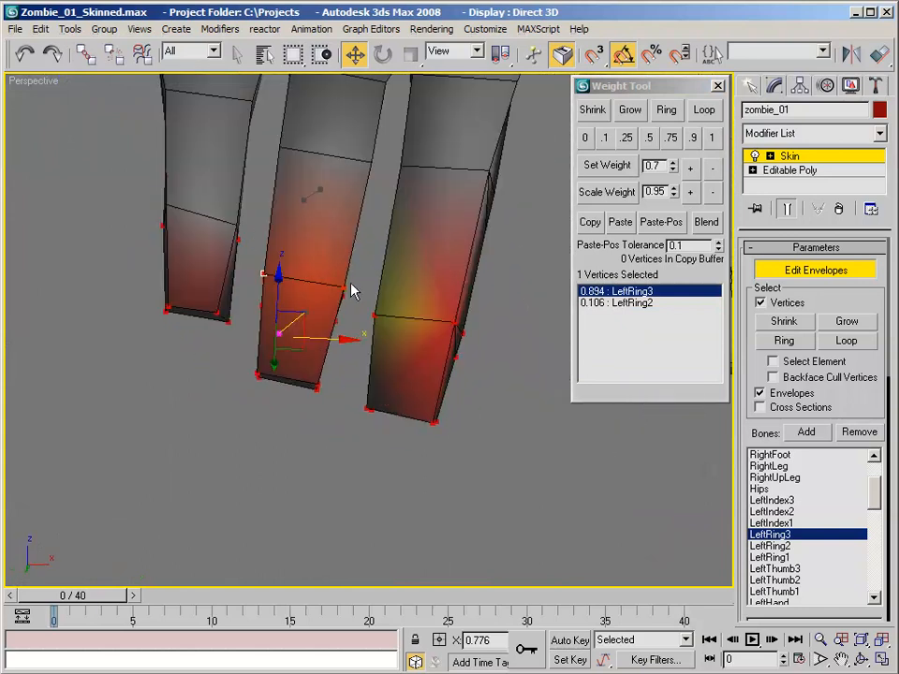
ctrl+click(345, 288)
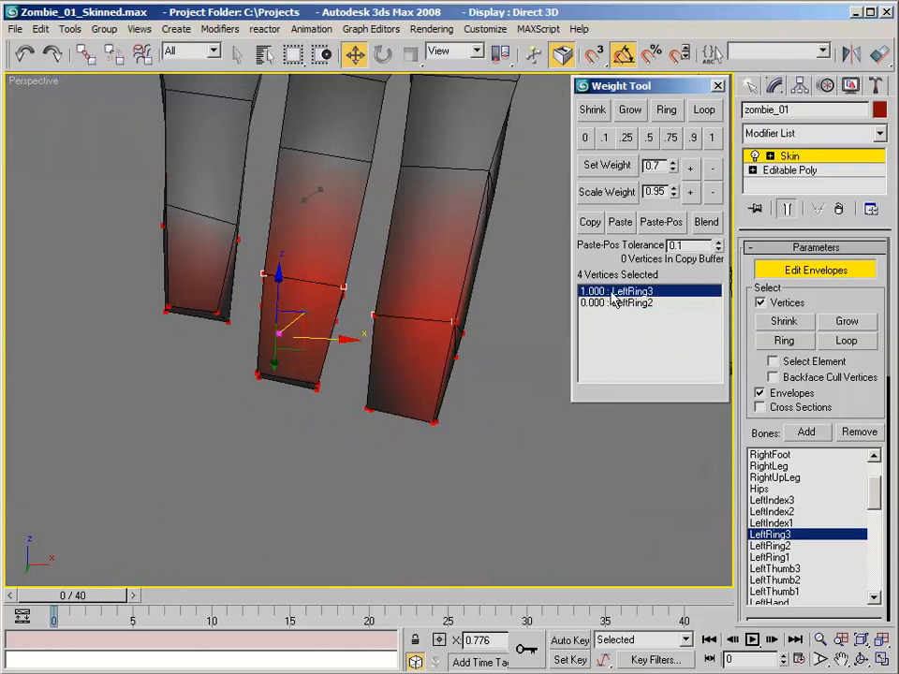
Switch to LeftRing2, select the four back vertices at the middle and ring fingers' last joints, and set their weight to 0.5.
click(640, 303)
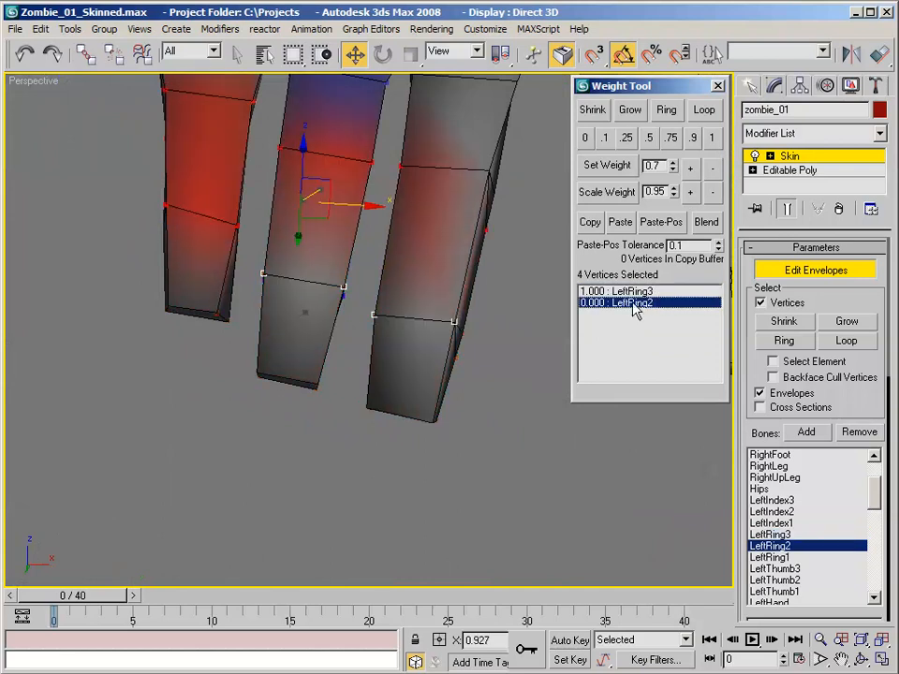
alt+middle_drag(340, 245, 443, 370)
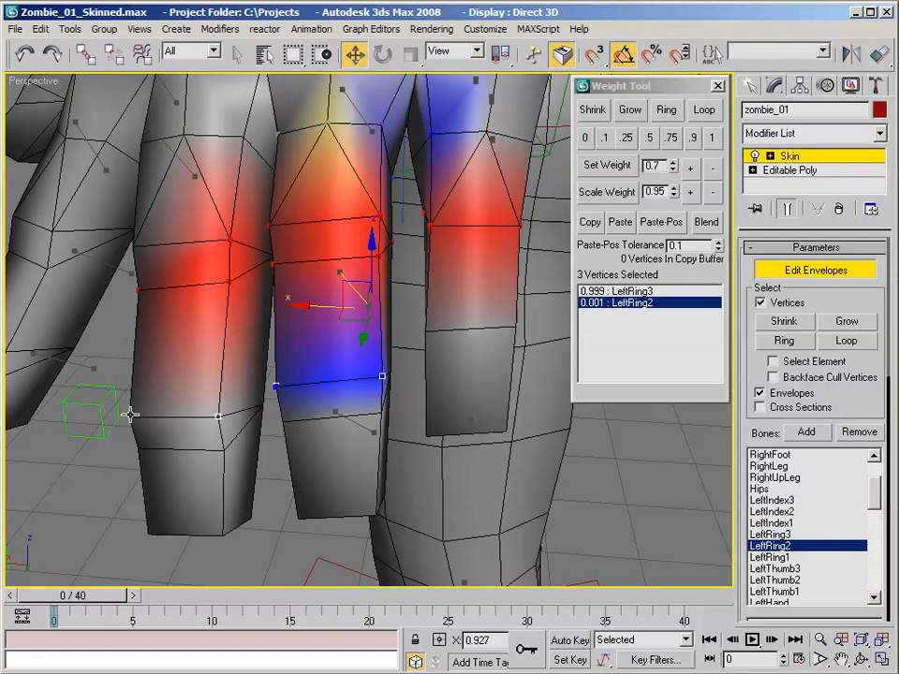
click(649, 138)
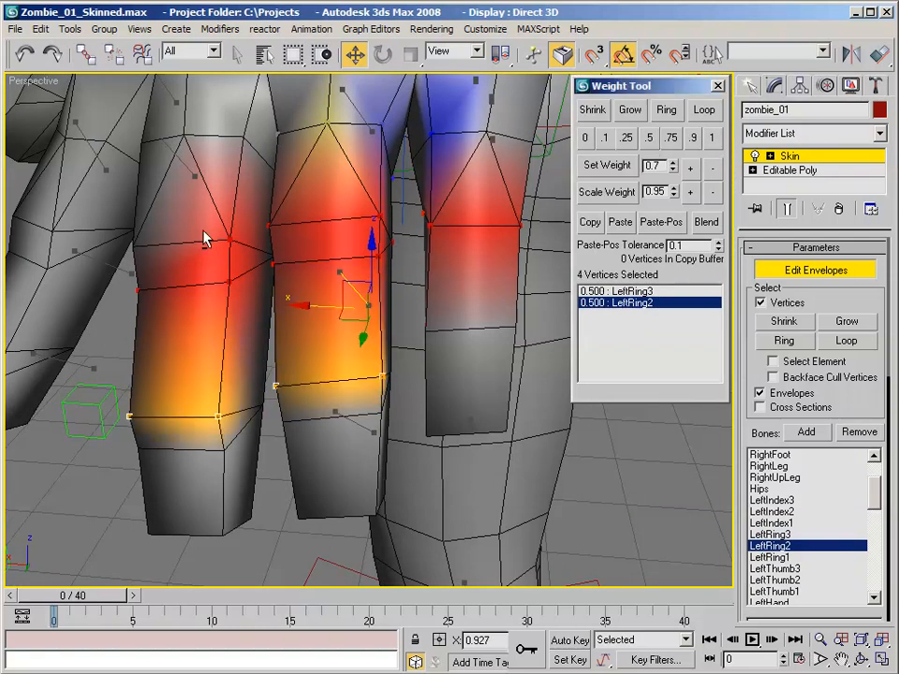
Select the four palm-side vertices at the middle and ring fingers' last joints and set their LeftRing2 weight to 1.
alt+middle_drag(205, 237, 586, 161)
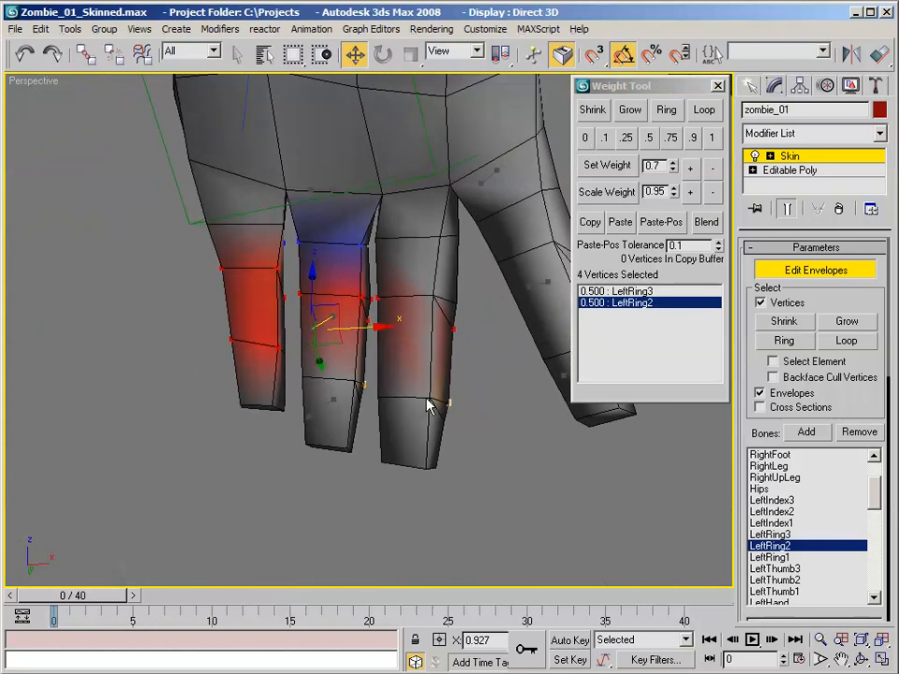
click(429, 401)
ctrl+click(375, 397)
ctrl+click(352, 381)
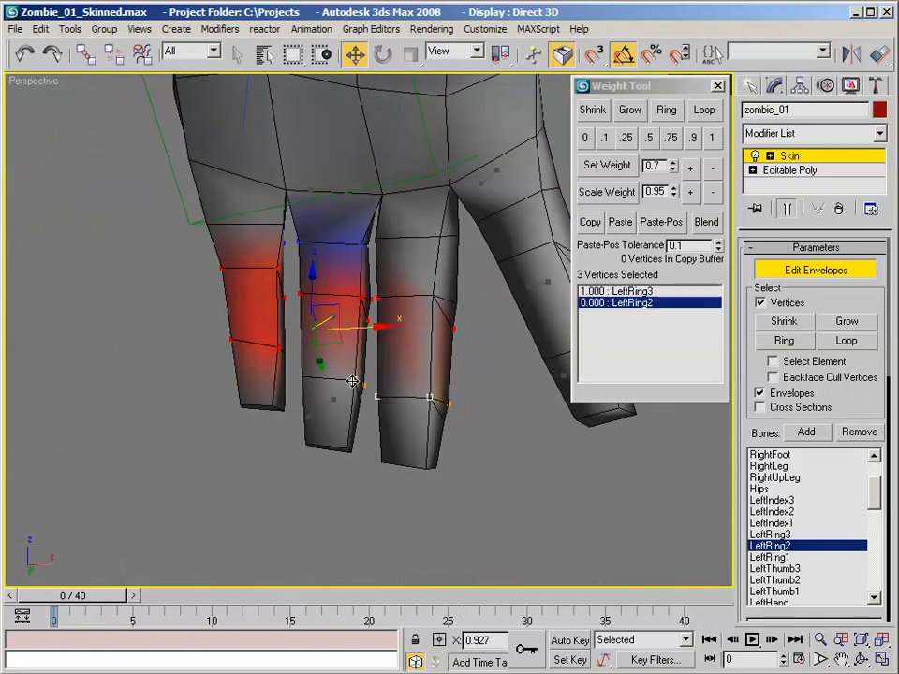
click(711, 138)
At frame 8, select LeftRing1 and set its weight to 1 on the two stray middle-finger vertices bound to LeftIndex2.
alt+middle_drag(240, 241, 374, 458)
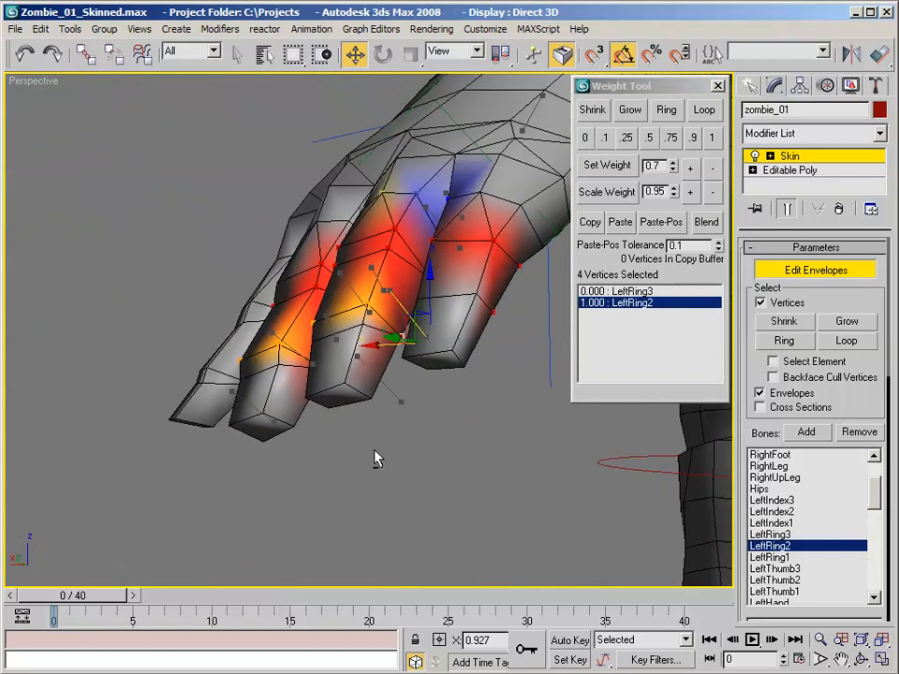
drag(106, 596, 211, 595)
alt+middle_drag(330, 367, 288, 307)
scroll(295, 311, up, 4)
click(769, 557)
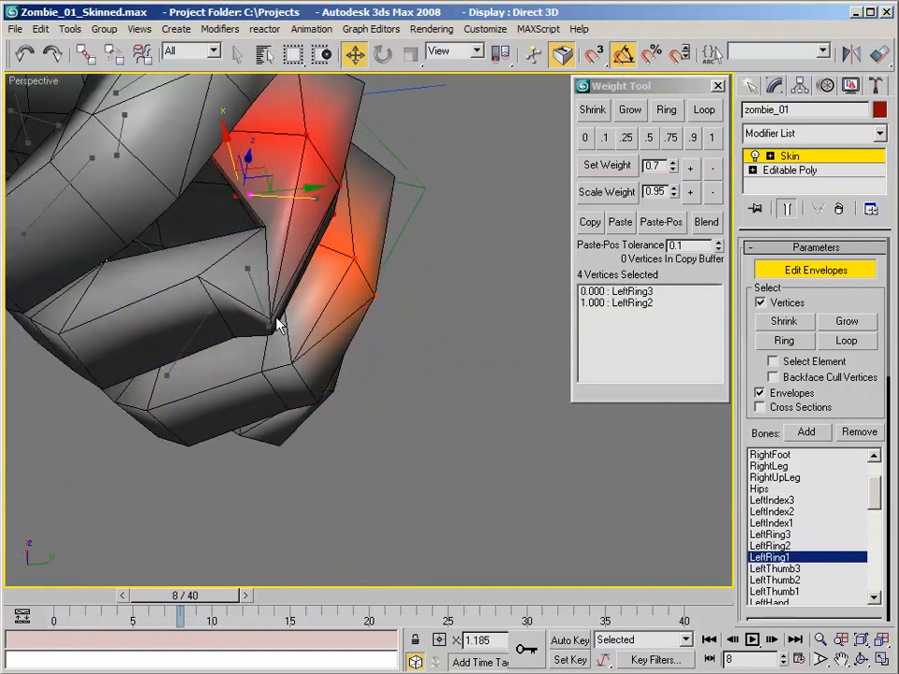
click(272, 318)
click(714, 139)
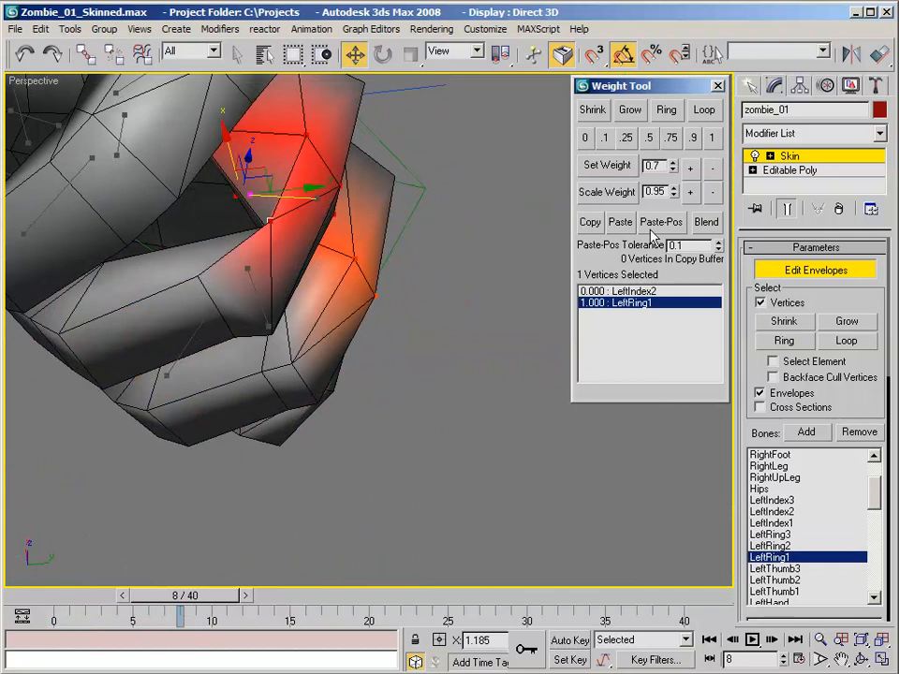
alt+middle_drag(291, 225, 267, 286)
click(251, 251)
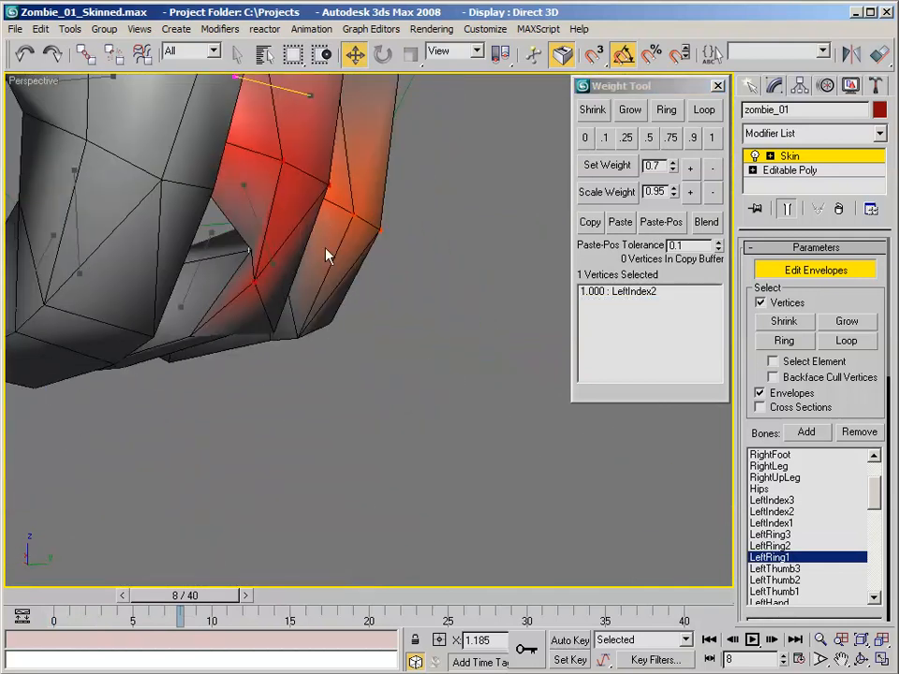
click(711, 144)
Set the LeftRing1 weight to 1 on the palm-side vertices at the middle joints of the middle, ring and little fingers.
alt+middle_drag(183, 195, 367, 231)
click(416, 230)
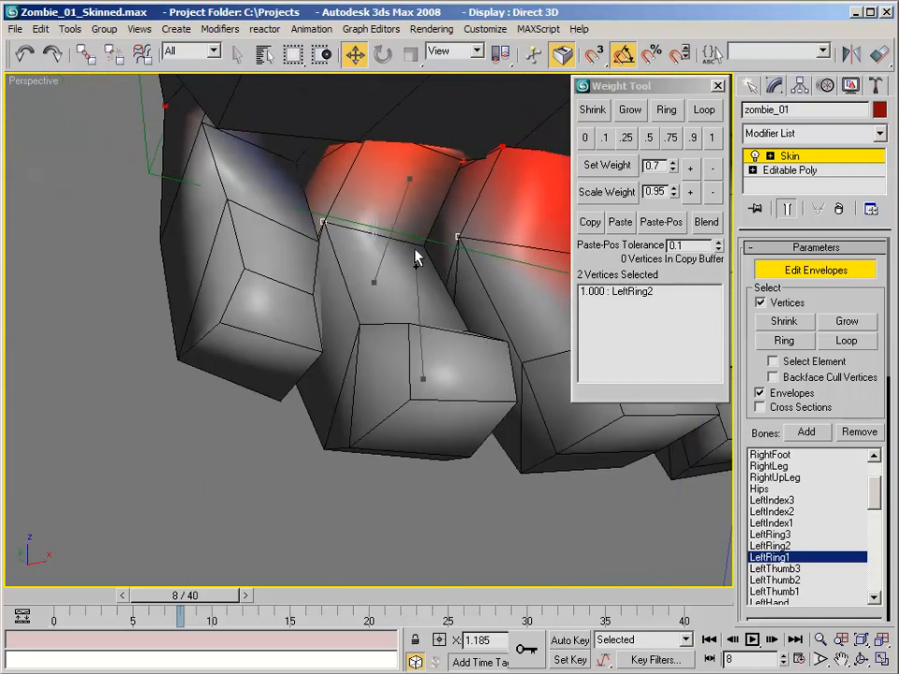
click(711, 139)
alt+middle_drag(313, 229, 257, 173)
click(227, 146)
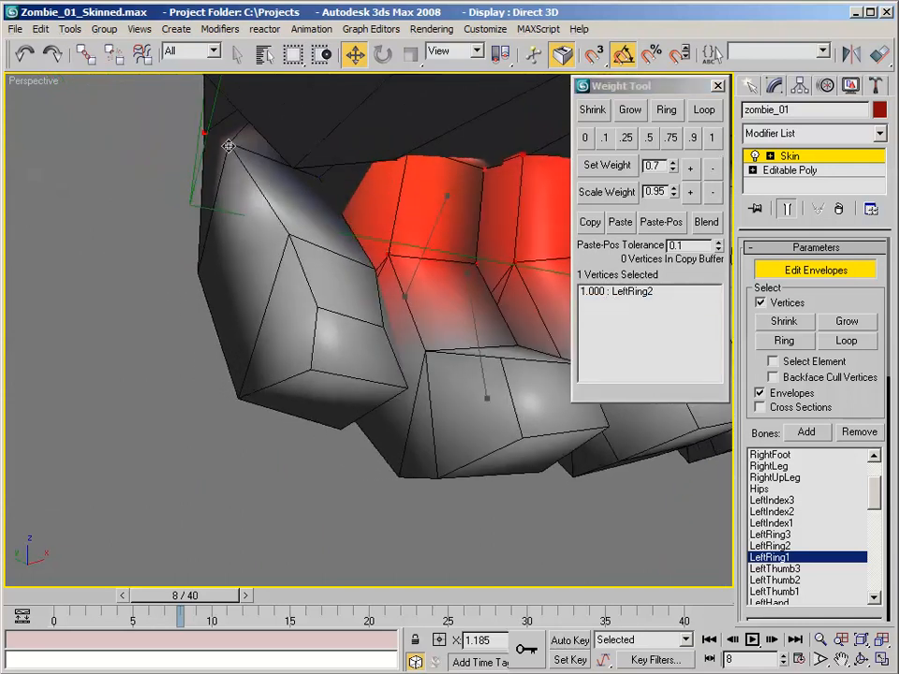
click(710, 139)
Select the three vertices across the back of the ring finger between knuckle and middle joint and set their LeftRing1 weight to 1.
alt+middle_drag(468, 149, 342, 302)
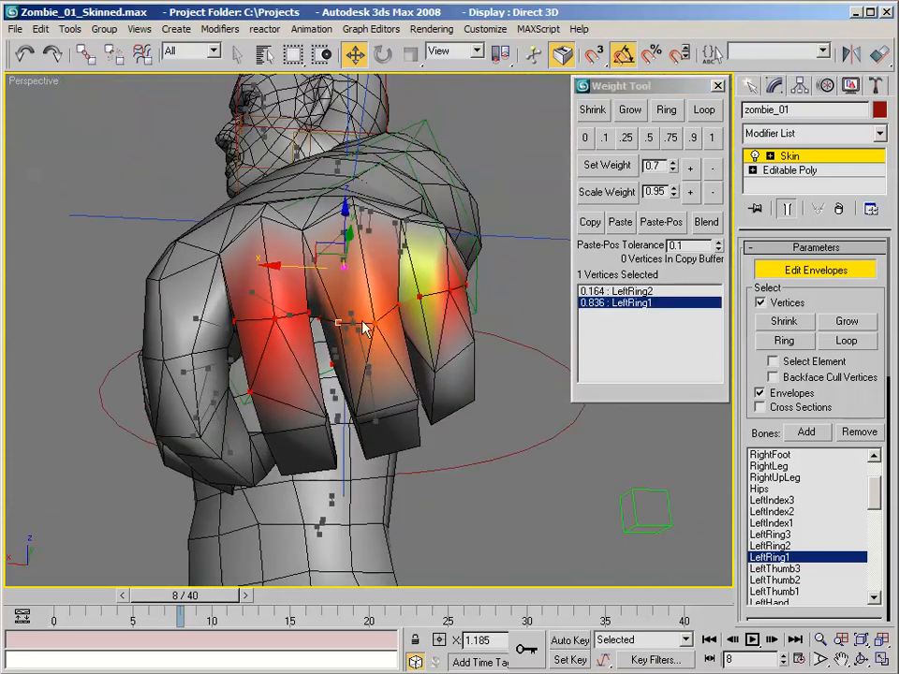
click(712, 139)
alt+middle_drag(487, 187, 343, 377)
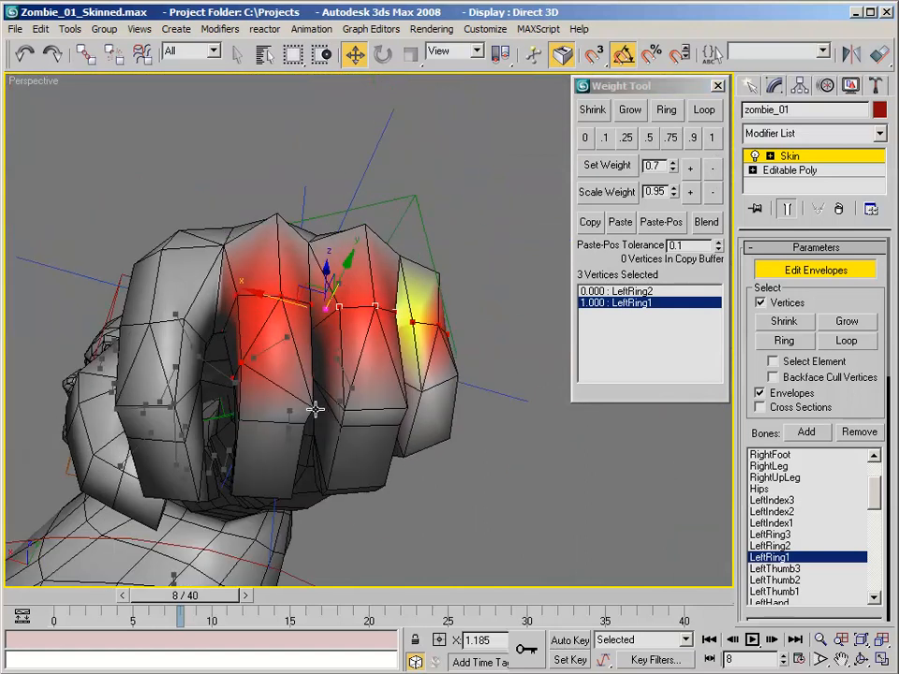
On the four back vertices at the middle and ring fingers' middle joints, set the LeftRing1 weight to 1, then LeftRing2 to 0.5.
click(313, 408)
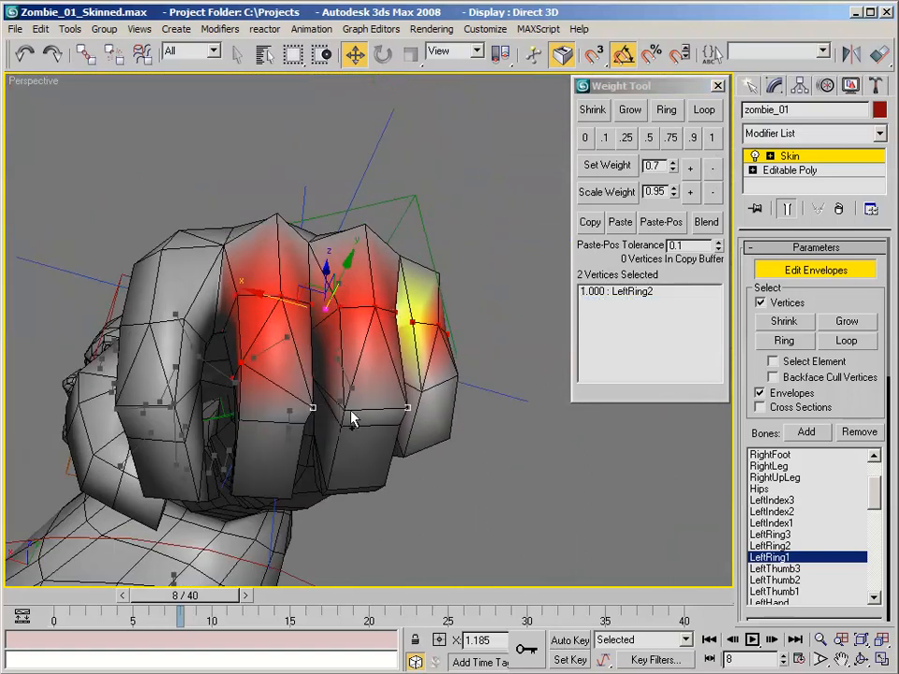
click(717, 142)
alt+middle_drag(422, 252, 307, 330)
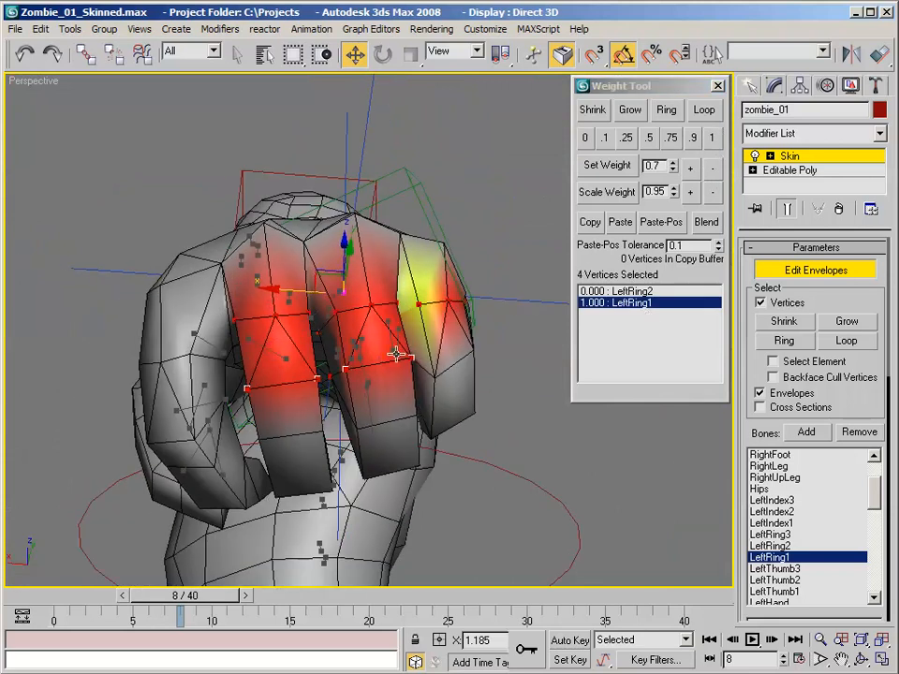
click(629, 292)
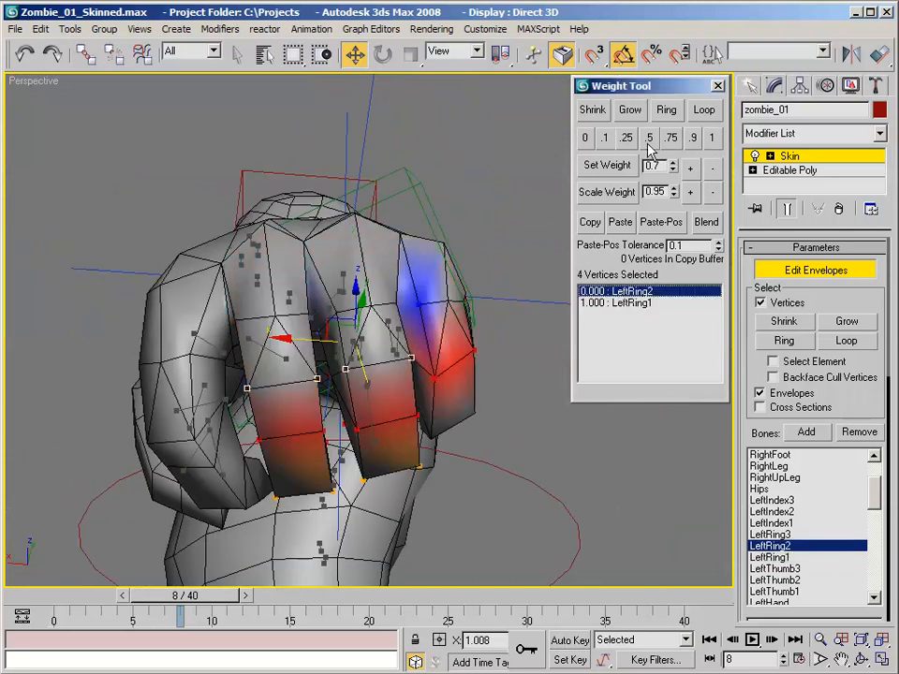
click(648, 137)
Select the two palm-side vertices near the ring finger's base and set their LeftRing2 weight to 0.
alt+middle_drag(403, 281, 27, 285)
click(658, 303)
click(637, 292)
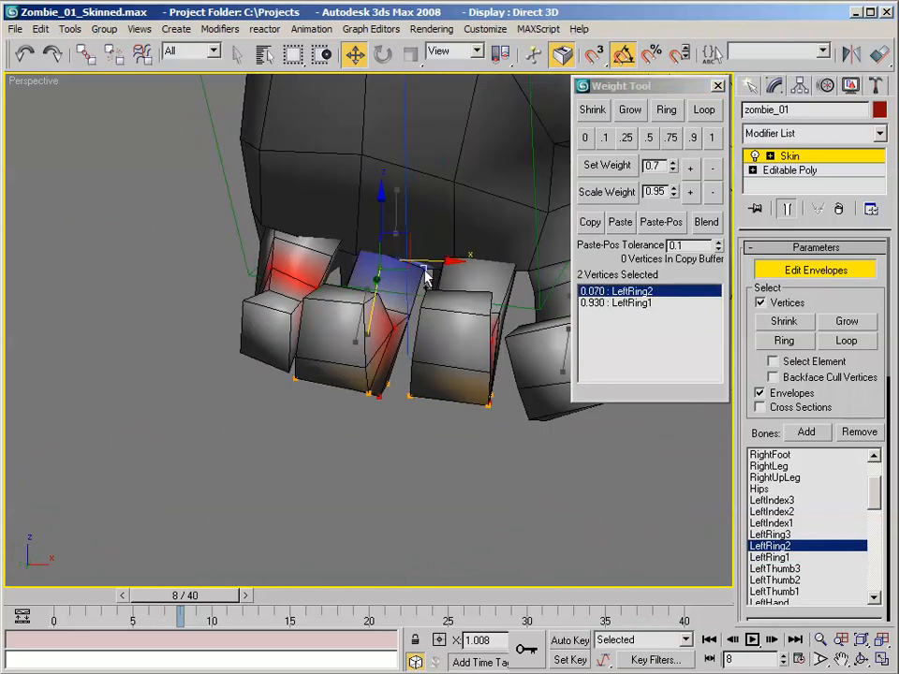
click(588, 138)
Scrub to frame 1 and set the LeftRing1 weight of the two back vertices at the little finger's middle joint to 0.5.
alt+middle_drag(412, 216, 483, 322)
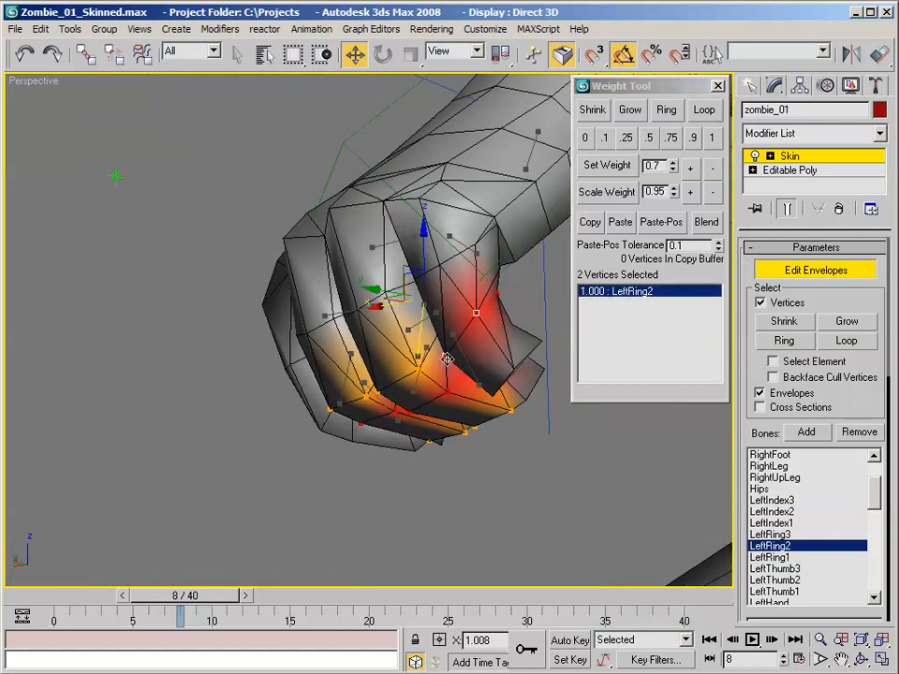
alt+middle_drag(448, 359, 375, 328)
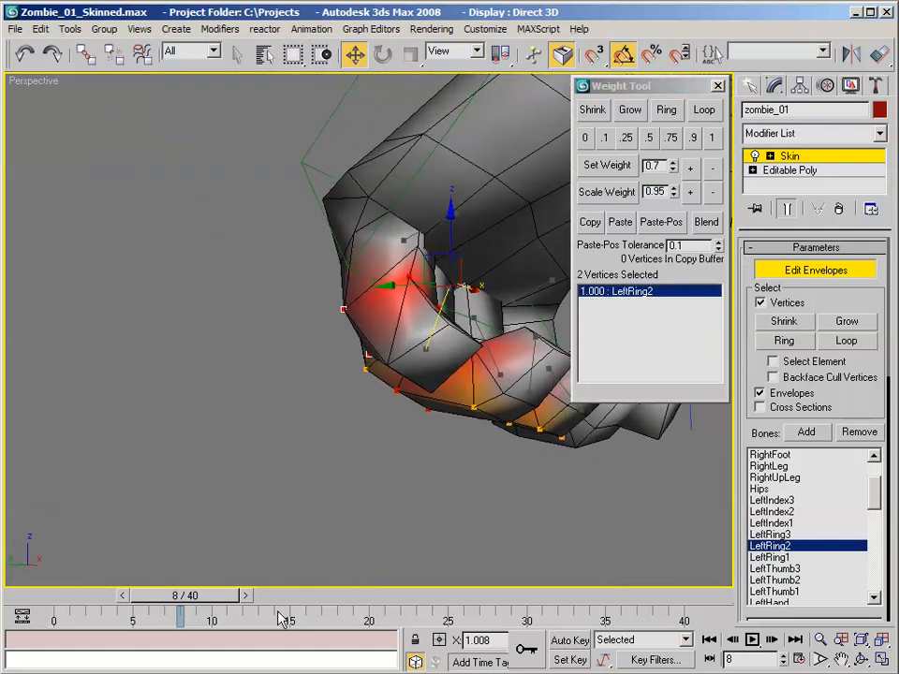
drag(214, 597, 117, 597)
alt+middle_drag(403, 374, 523, 413)
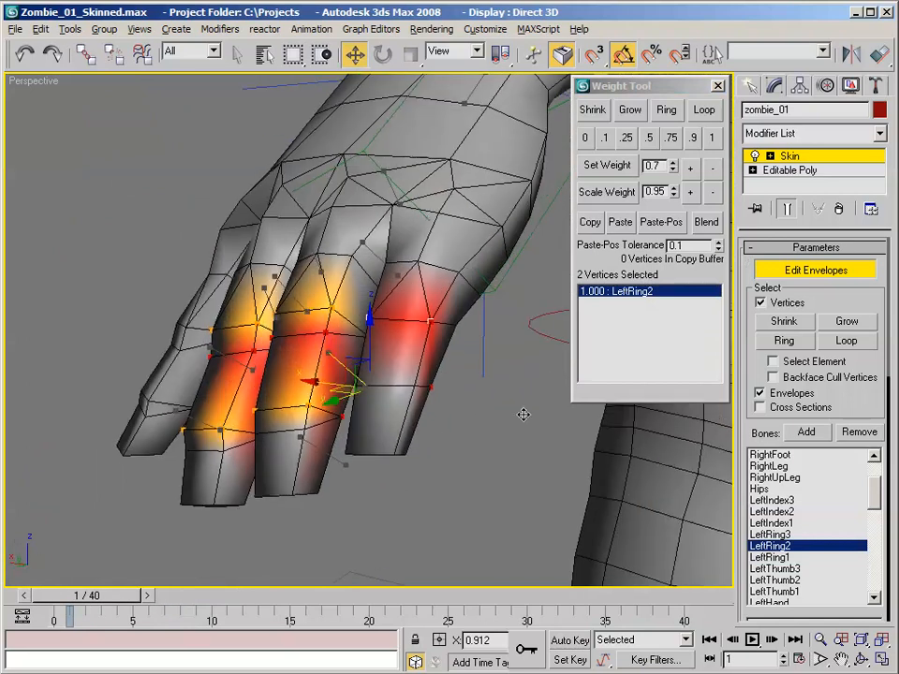
click(787, 558)
alt+middle_drag(497, 356, 562, 309)
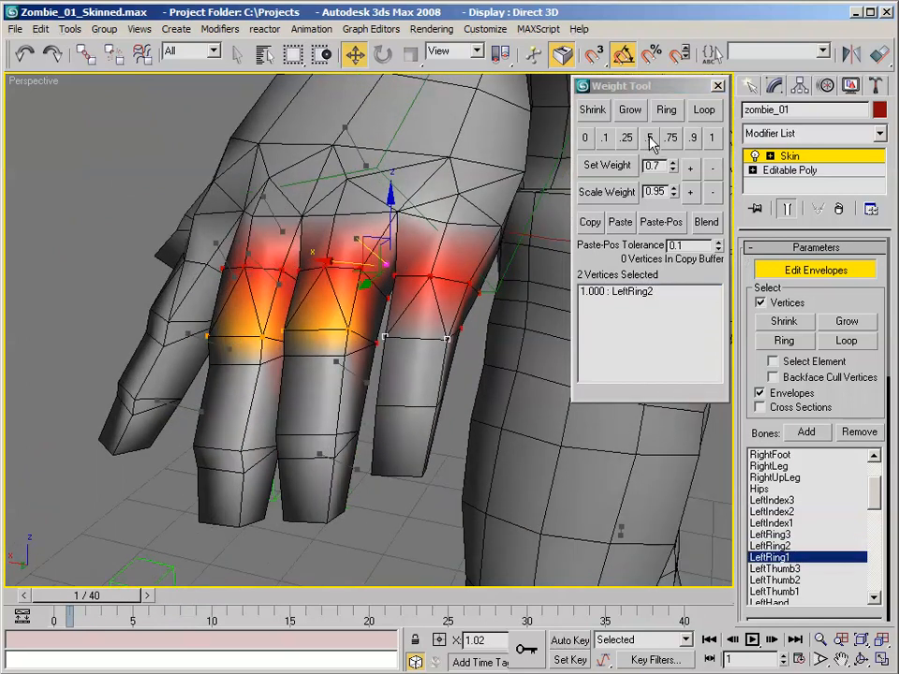
click(650, 138)
alt+middle_drag(412, 337, 505, 314)
Set the LeftRing2 weight of the two back vertices at the little finger's last joint to 0.5 and scrub back to frame 0.
click(614, 292)
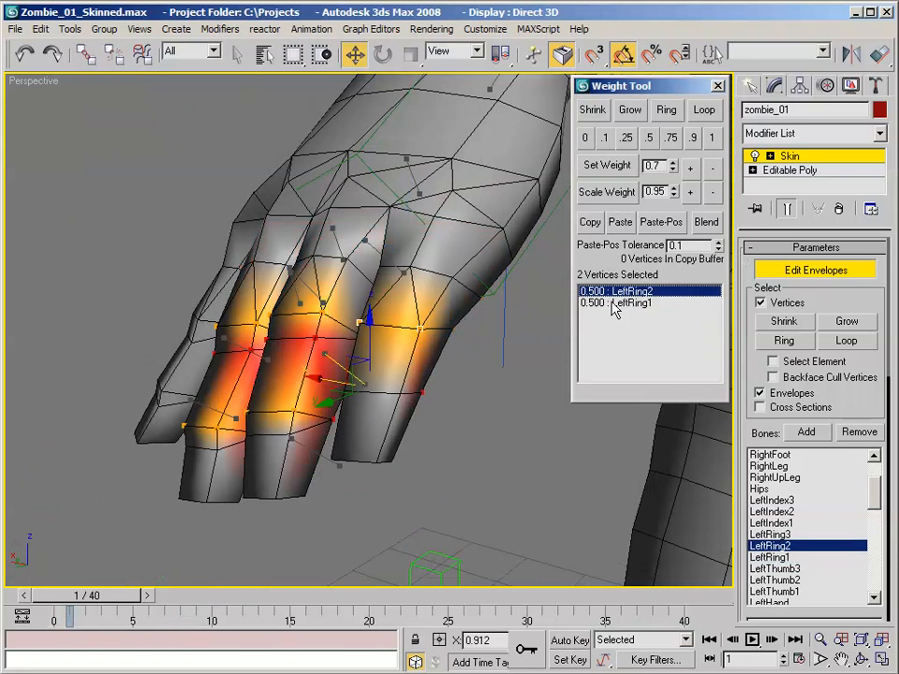
click(412, 397)
alt+middle_drag(413, 397, 463, 398)
ctrl+click(424, 386)
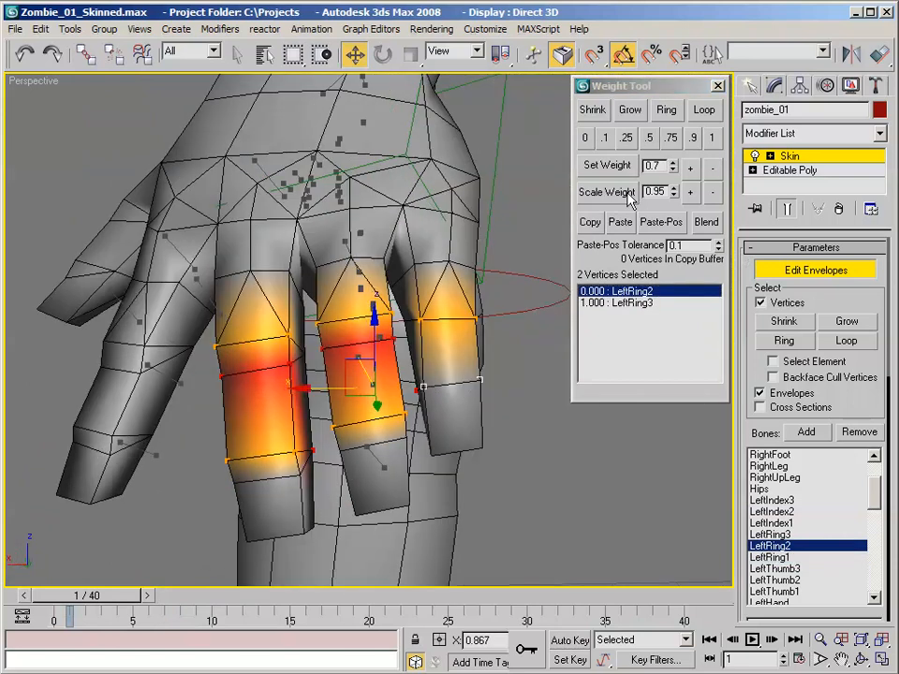
click(650, 138)
alt+middle_drag(421, 271, 391, 225)
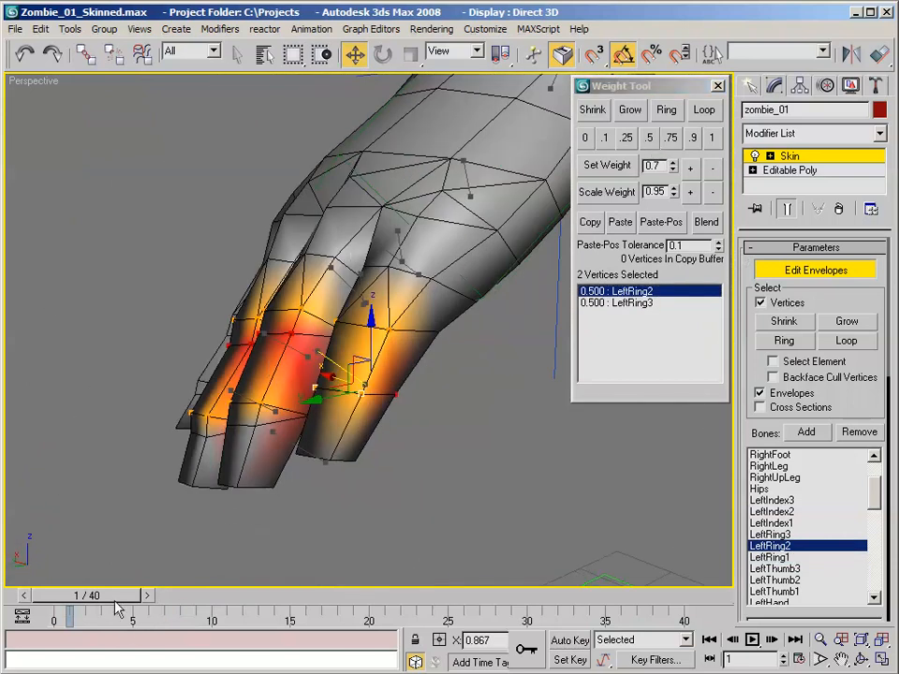
drag(115, 604, 80, 592)
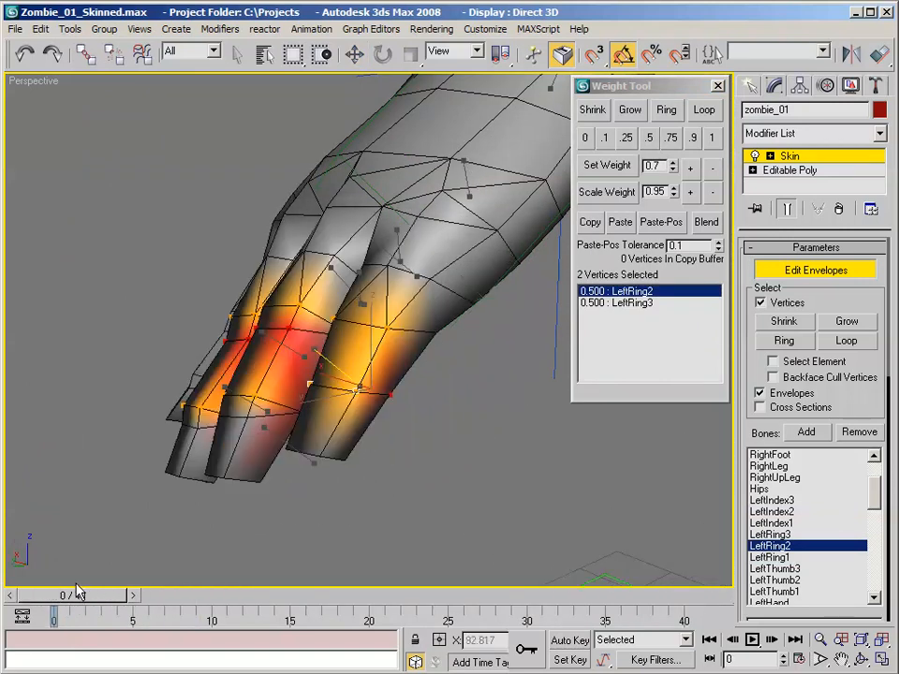
Scrub to frame 2, select the two palm-side vertices at the little finger's base and set their LeftHand weight to 1.
key(w)
alt+middle_drag(339, 369, 185, 495)
drag(99, 595, 136, 592)
key(w)
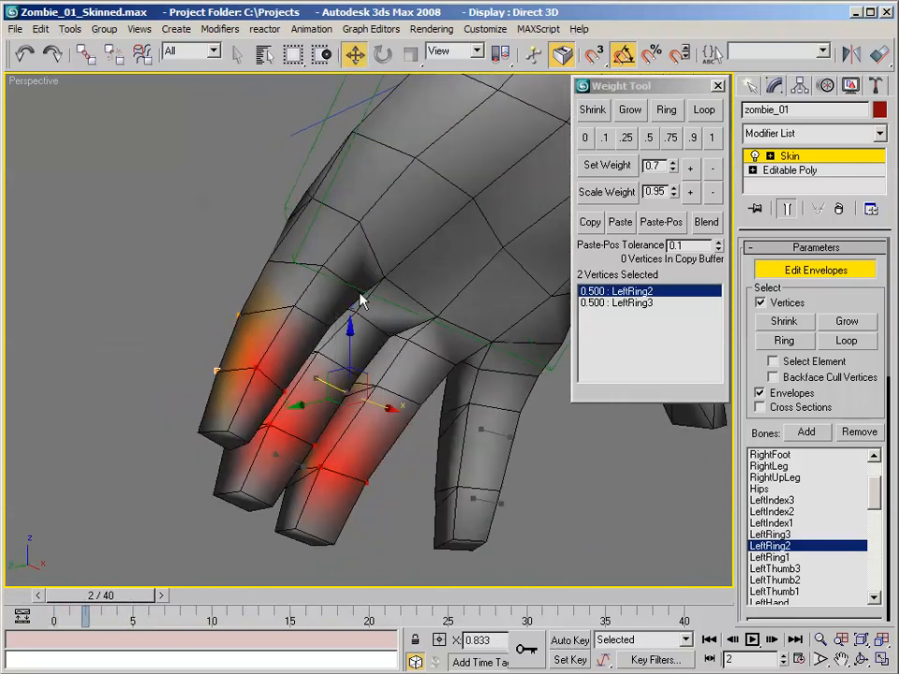
click(359, 294)
click(363, 298)
alt+middle_drag(363, 298, 515, 246)
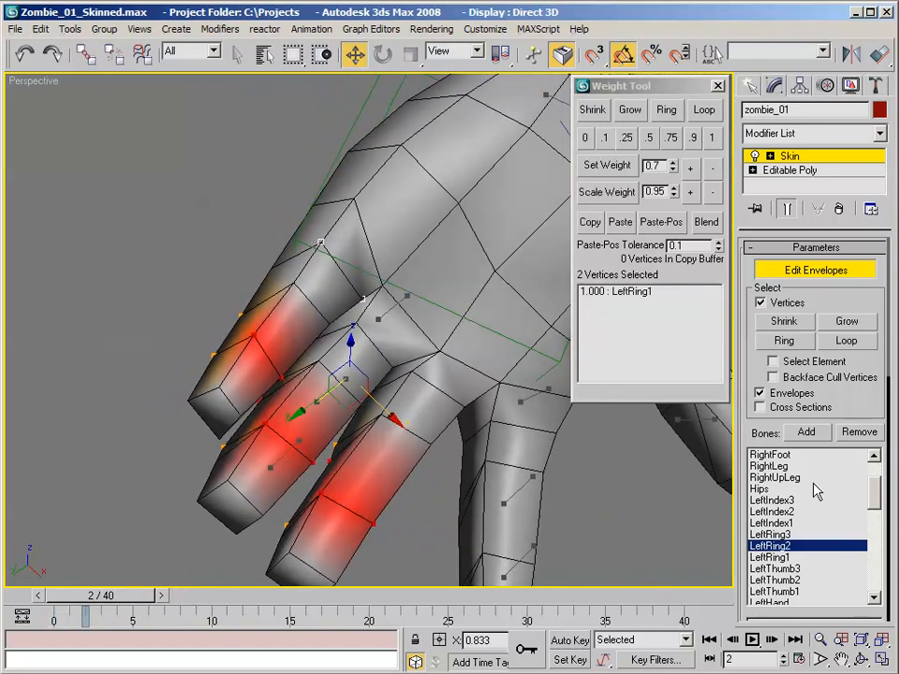
drag(875, 511, 875, 524)
click(796, 556)
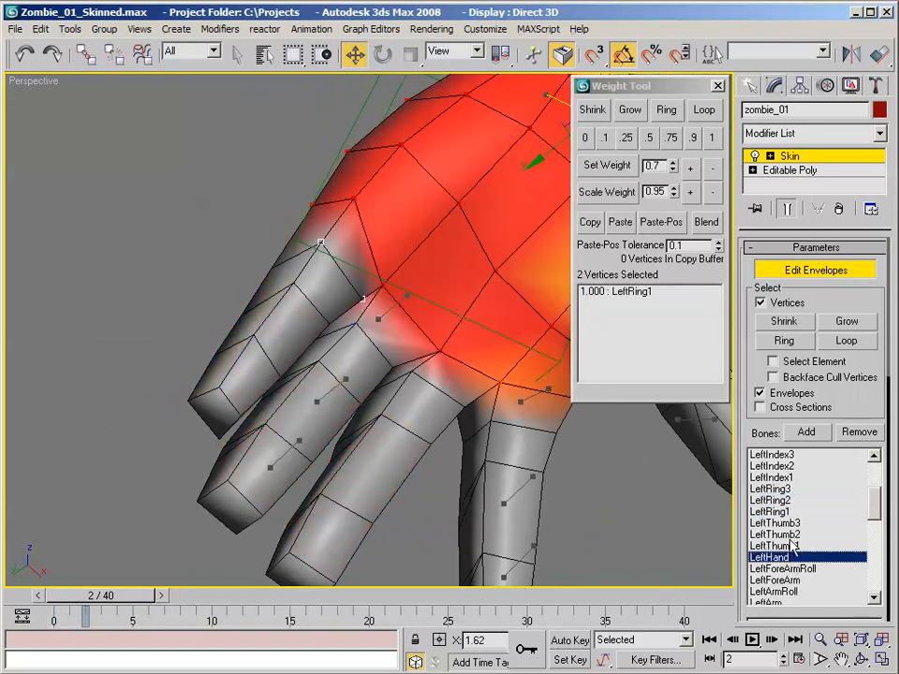
click(712, 138)
alt+middle_drag(440, 223, 460, 291)
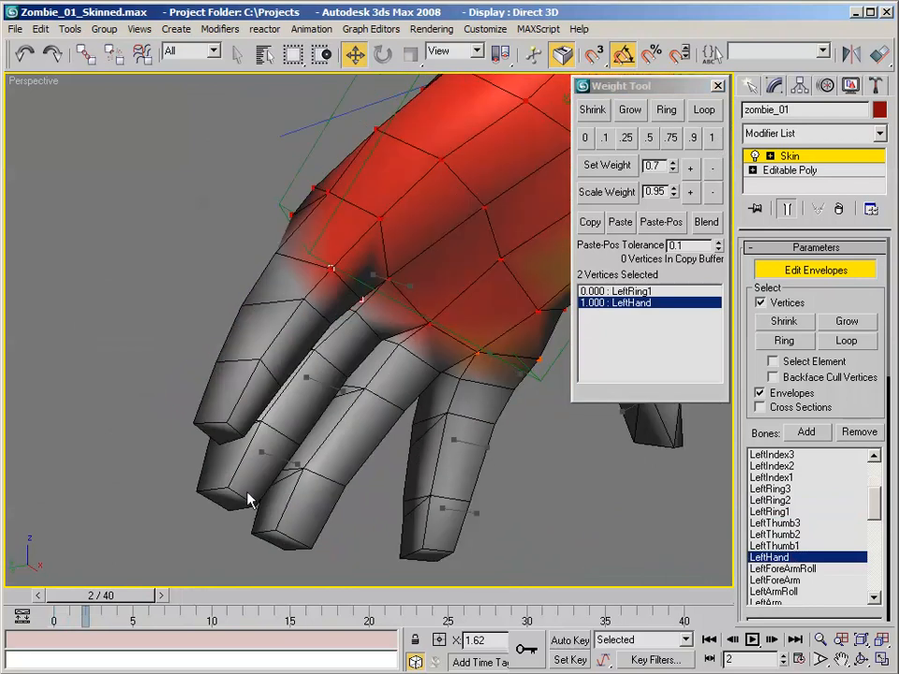
Scrub to frame 4 and set the LeftRing1 weight of the little finger's two palm-side base vertices to 0.5.
mouse_move(134, 595)
mouse_down()
mouse_move(180, 596)
mouse_move(150, 596)
mouse_move(166, 596)
mouse_up()
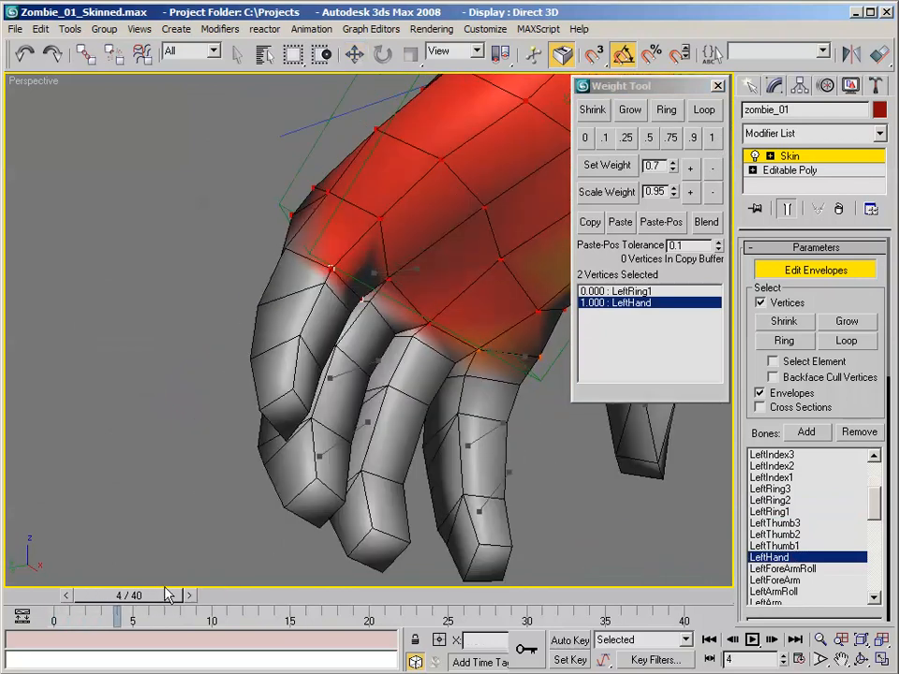
click(613, 291)
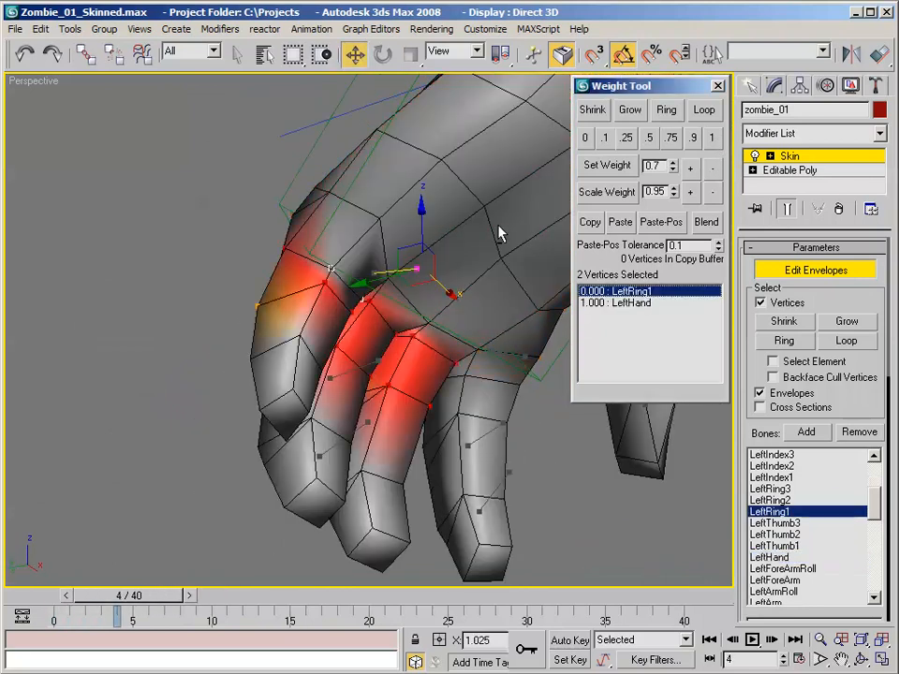
click(648, 138)
alt+middle_drag(424, 240, 245, 541)
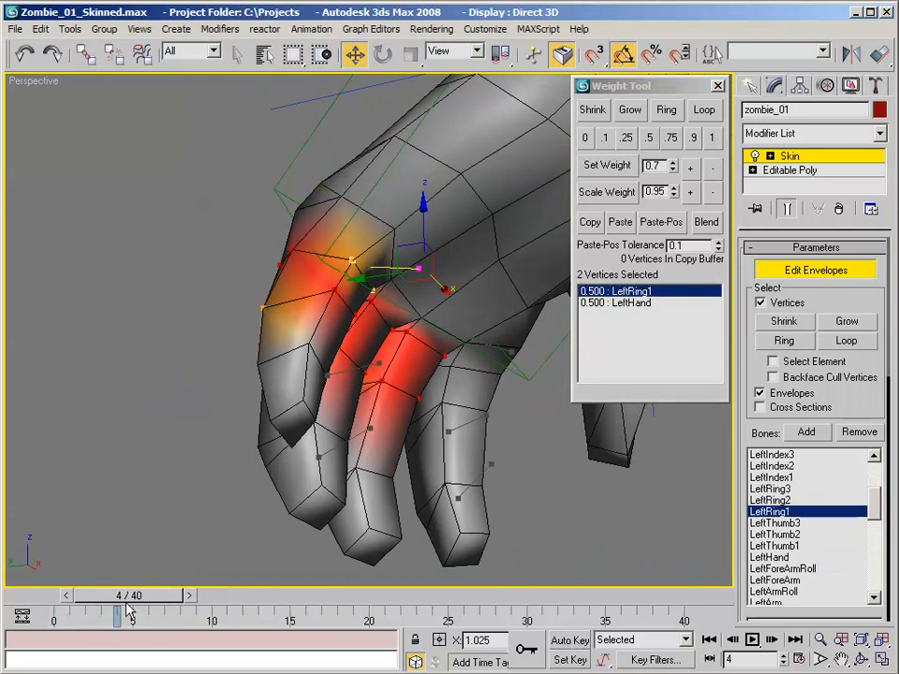
At frame 3, select the three palm vertices bordering the finger bases and set their LeftRing1 weight to 0.25.
drag(130, 609, 157, 596)
key(w)
alt+middle_drag(397, 230, 391, 302)
scroll(392, 279, up, 3)
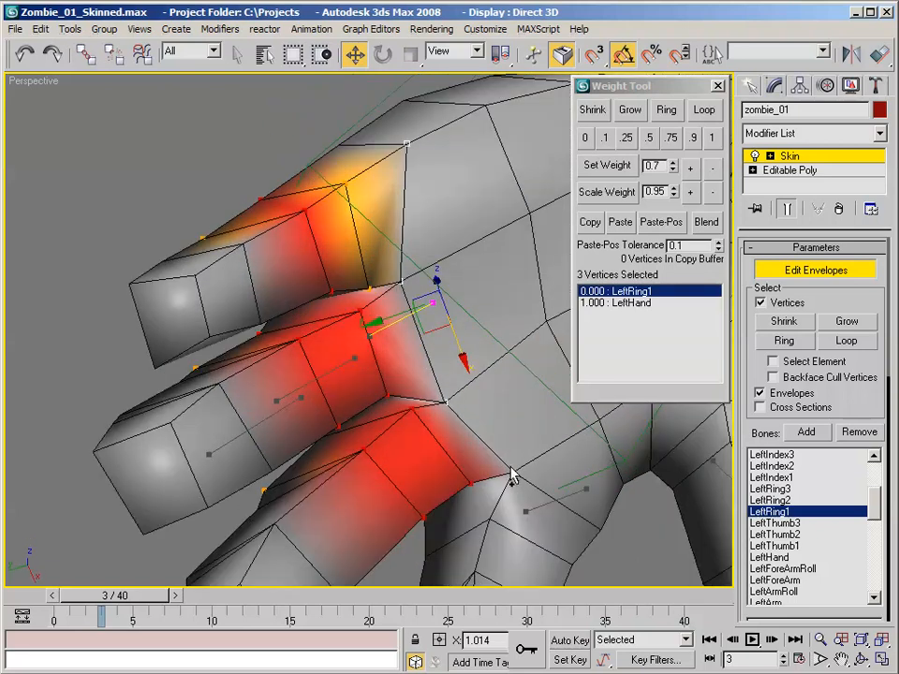
click(632, 143)
alt+middle_drag(397, 327, 416, 225)
scroll(400, 230, down, 3)
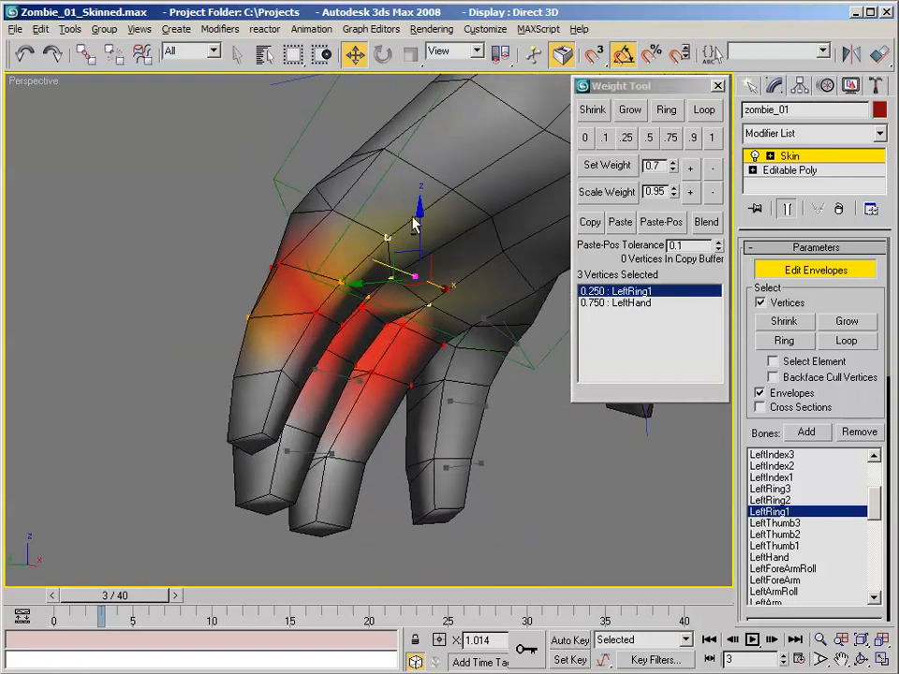
At frame 7, select the three knuckle vertices on the back of the middle, ring and little fingers and set their LeftRing1 weight to 0.5.
drag(113, 595, 177, 596)
key(w)
alt+middle_drag(356, 412, 440, 263)
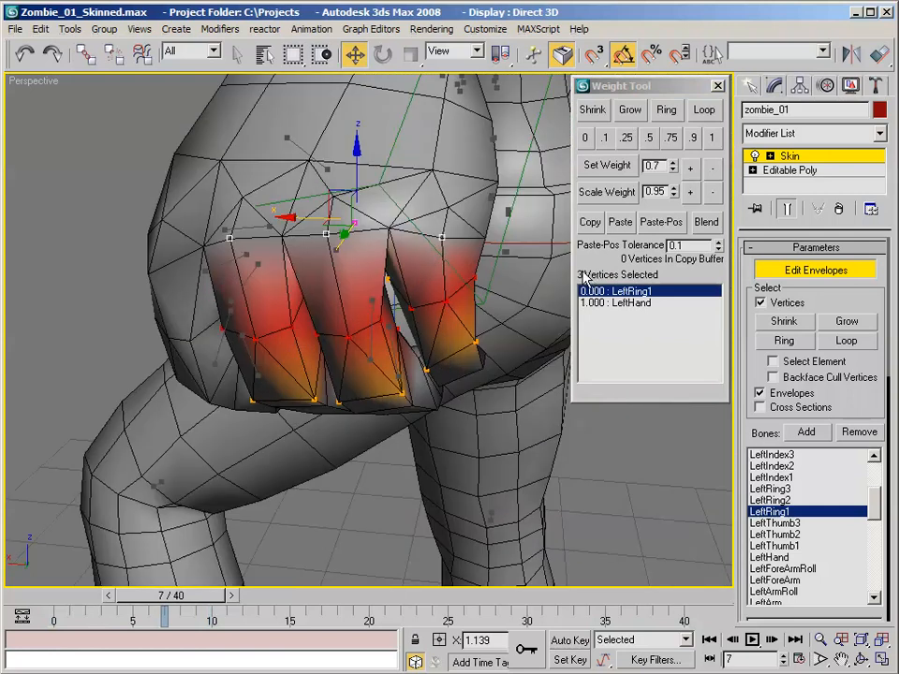
click(648, 137)
Select the seven vertices surrounding those three knuckles, set their LeftRing1 weight to 0.25, and clear the vertex selection.
alt+middle_drag(393, 235, 355, 276)
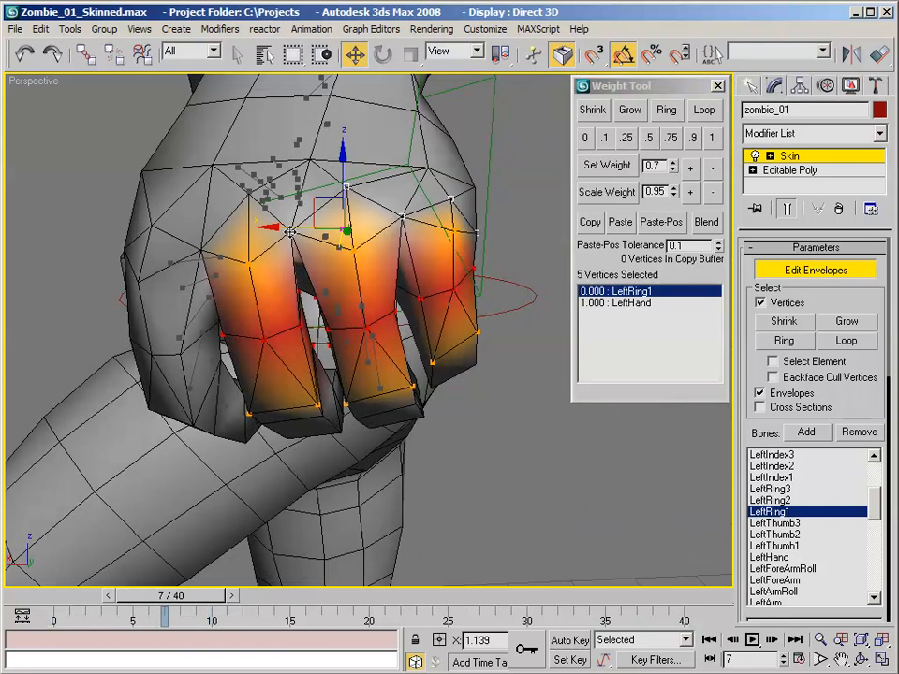
alt+middle_drag(250, 206, 241, 255)
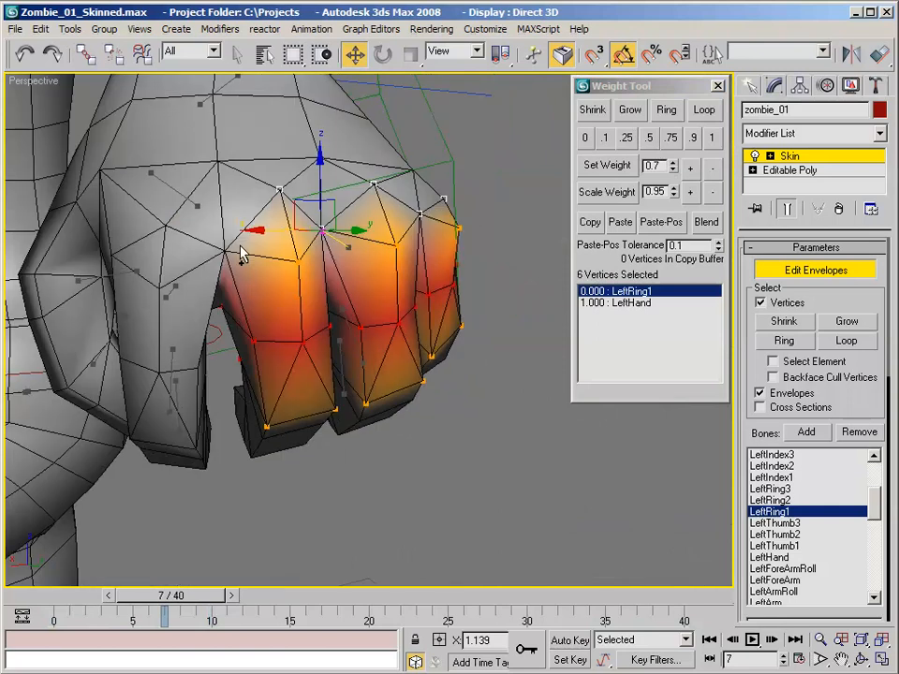
click(629, 140)
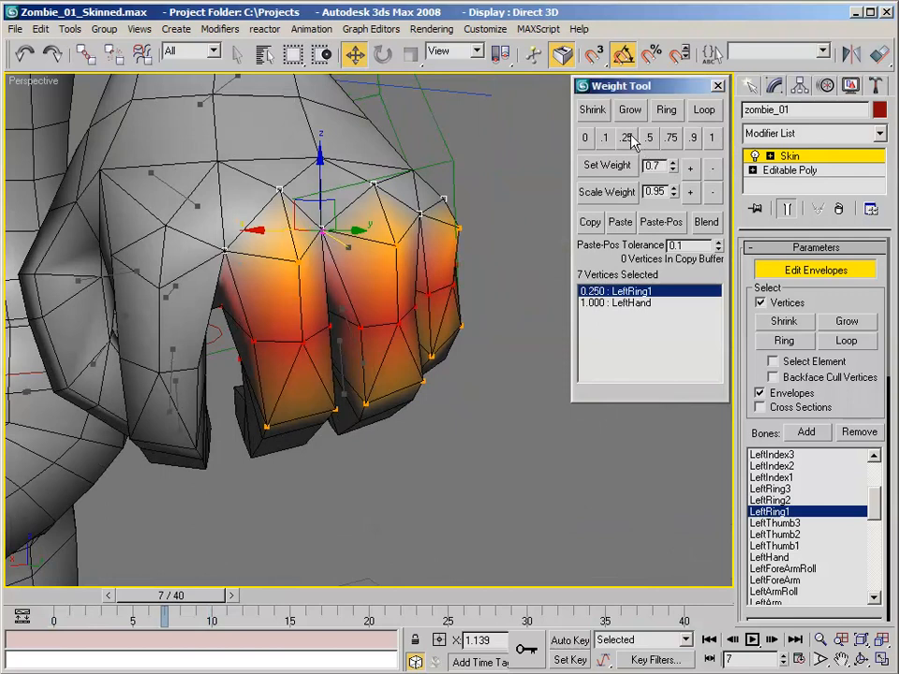
alt+middle_drag(473, 192, 410, 202)
click(500, 241)
alt+middle_drag(500, 241, 514, 307)
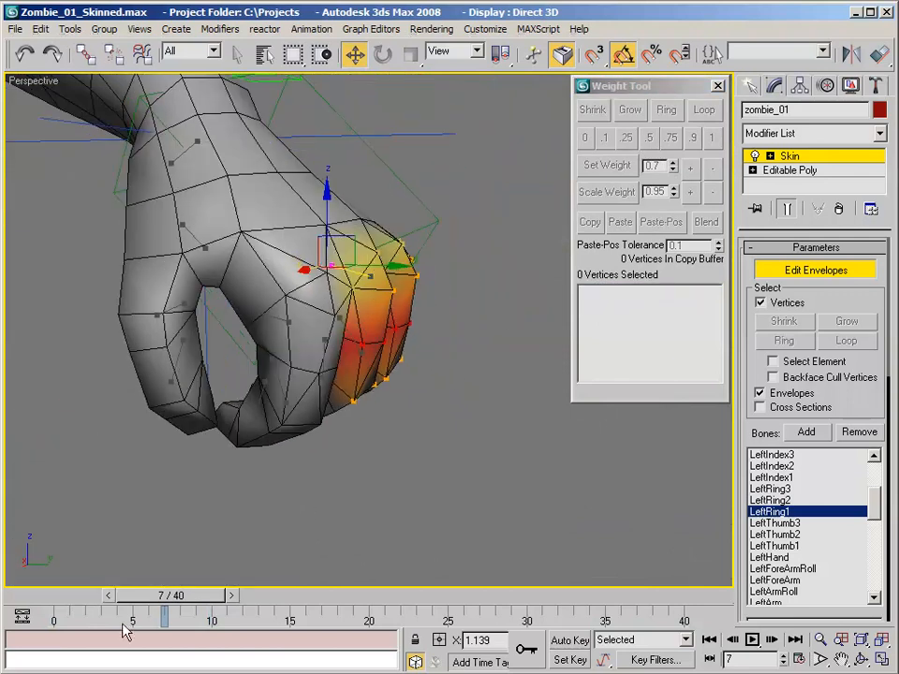
At frame 12, select the two palm-side vertices at the little finger's middle joint and set their LeftRing2 weight to 1.
drag(192, 597, 272, 595)
key(w)
alt+middle_drag(292, 440, 97, 360)
scroll(164, 346, up, 5)
mouse_move(307, 371)
alt+middle_down()
mouse_move(253, 373)
mouse_move(318, 364)
alt+middle_up()
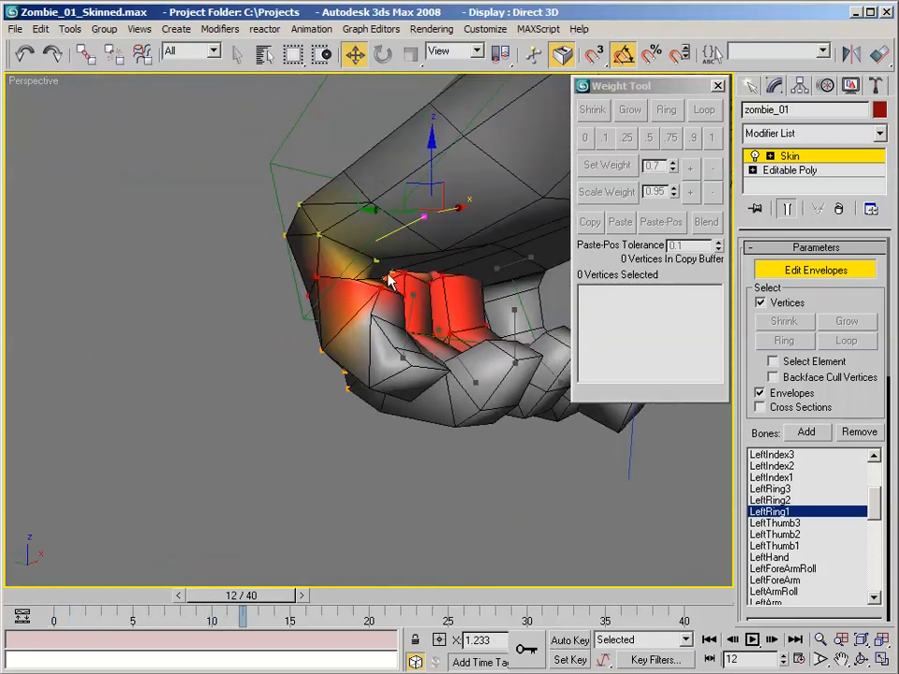
click(389, 281)
alt+middle_drag(391, 289, 395, 298)
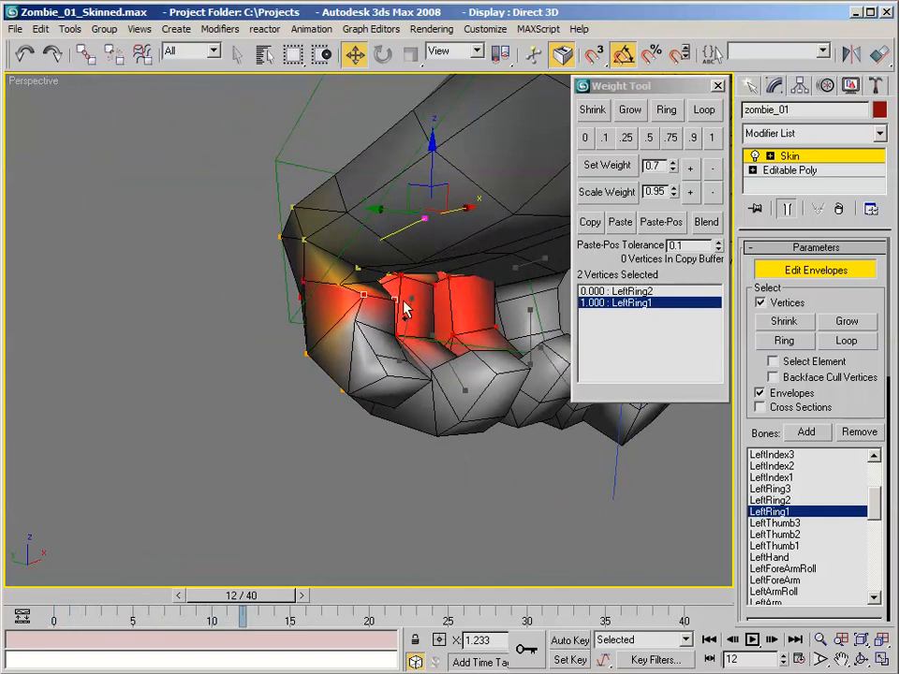
click(614, 291)
alt+middle_drag(473, 229, 506, 253)
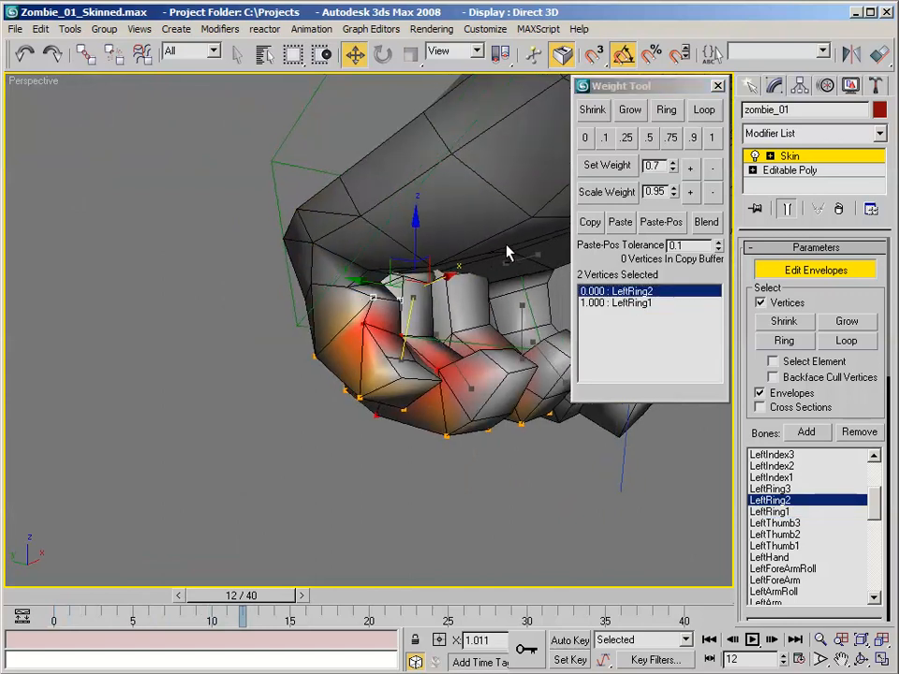
click(714, 143)
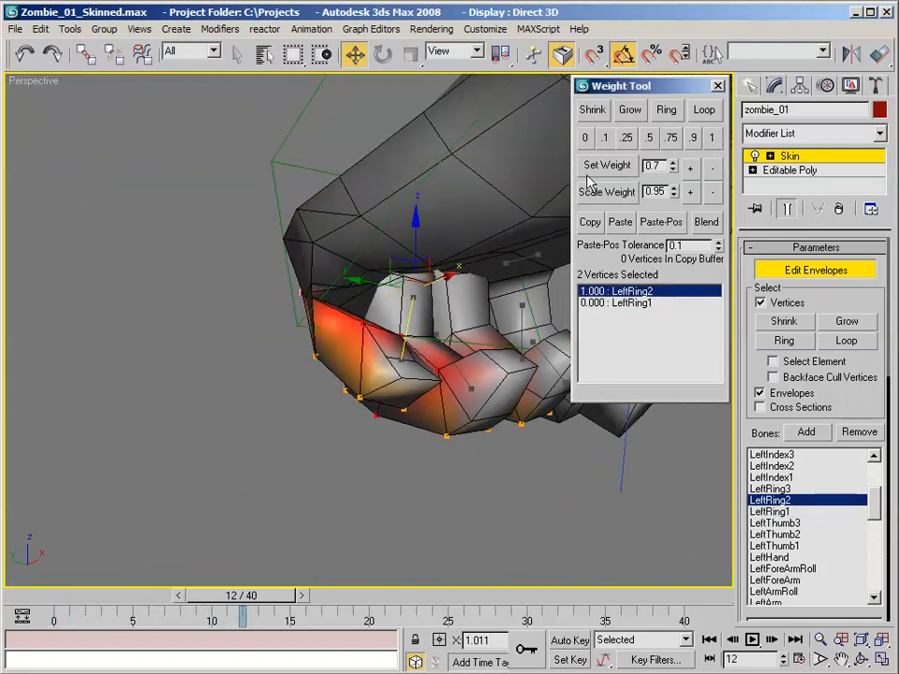
Try LeftRing1 weights of 0.5 and 0.25 on the little finger's palm-side middle joint vertices, settling on 0.75.
alt+middle_drag(562, 215, 663, 273)
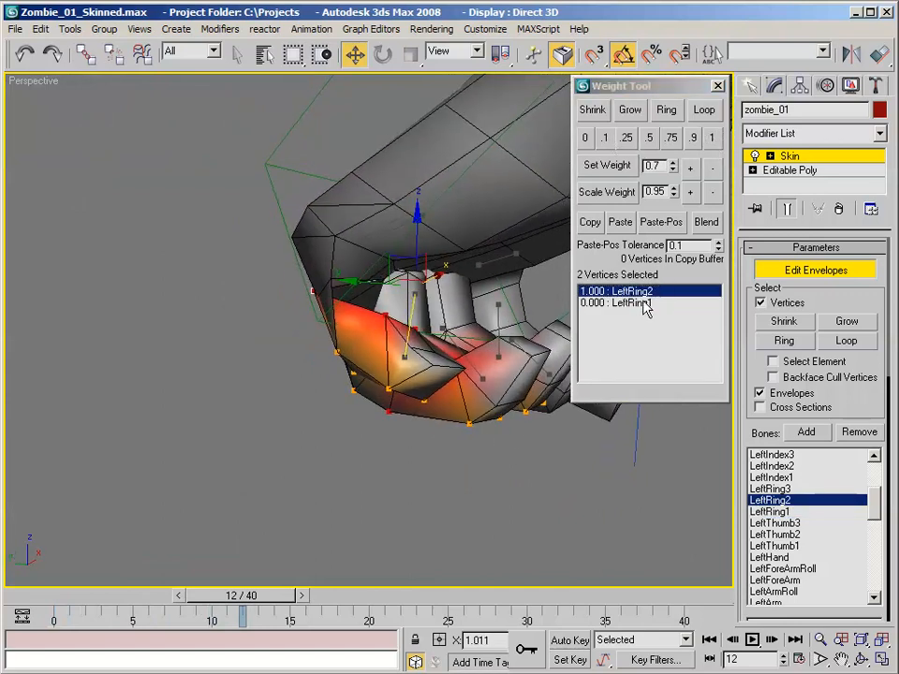
click(642, 304)
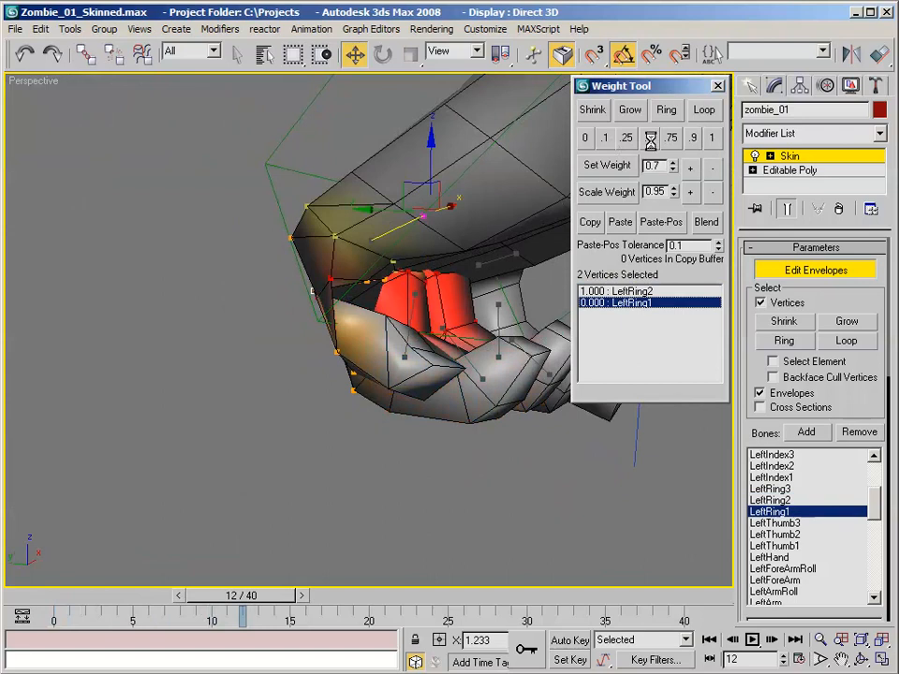
click(650, 140)
alt+middle_drag(506, 220, 471, 208)
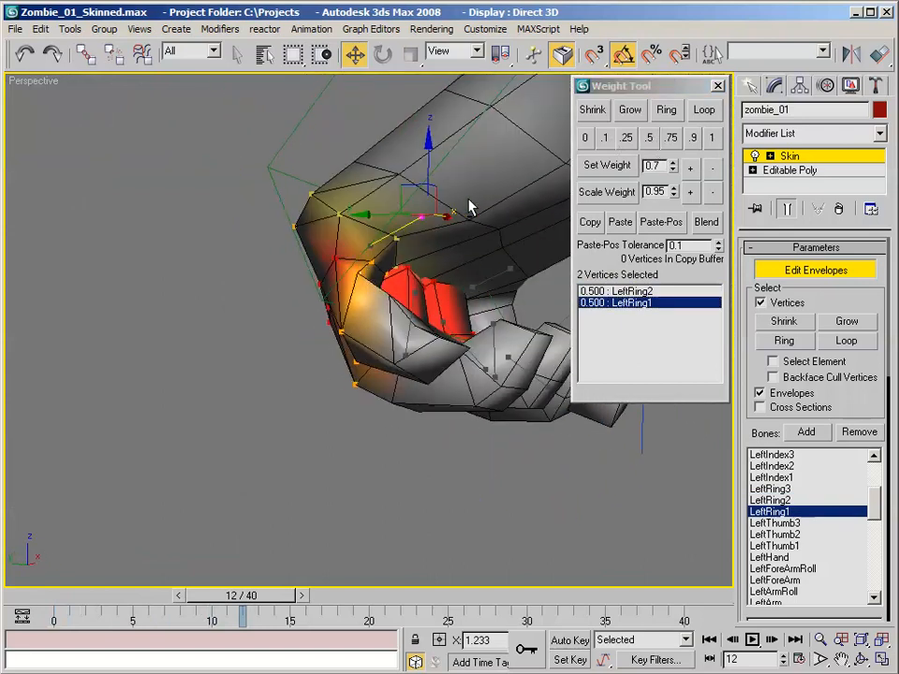
click(627, 140)
click(671, 138)
Select the two palm-side vertices at the little finger's last joint and set their LeftRing3 weight to 0.5, then 0.25.
alt+middle_drag(553, 182, 465, 286)
click(361, 272)
ctrl+click(290, 260)
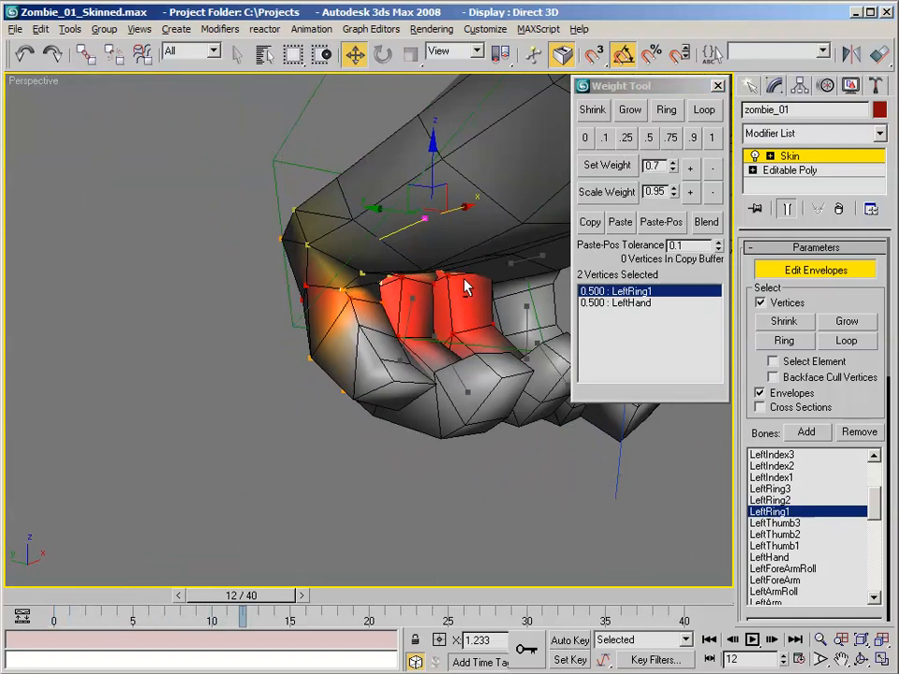
click(360, 328)
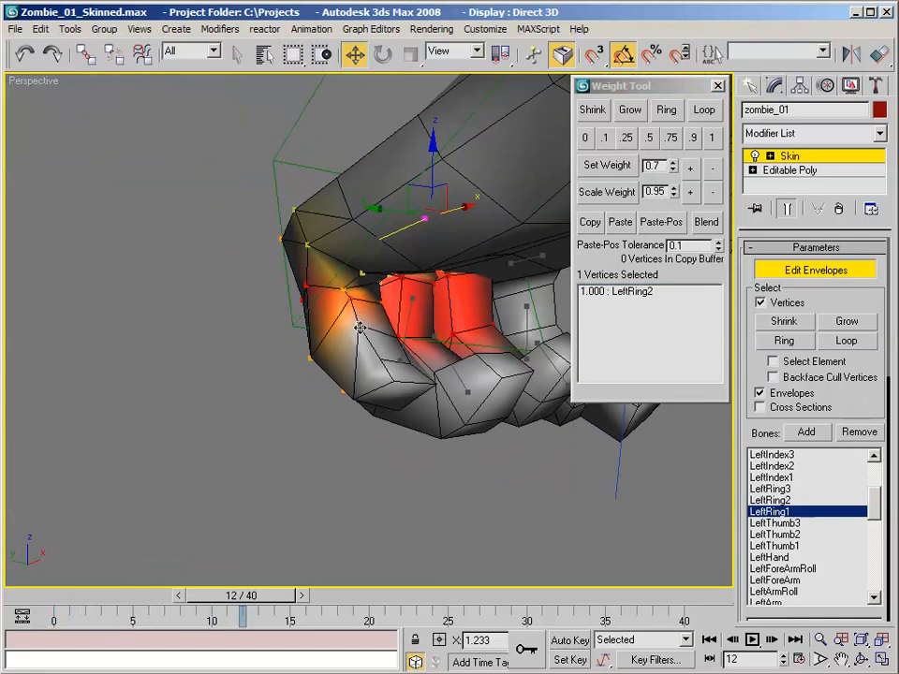
click(629, 292)
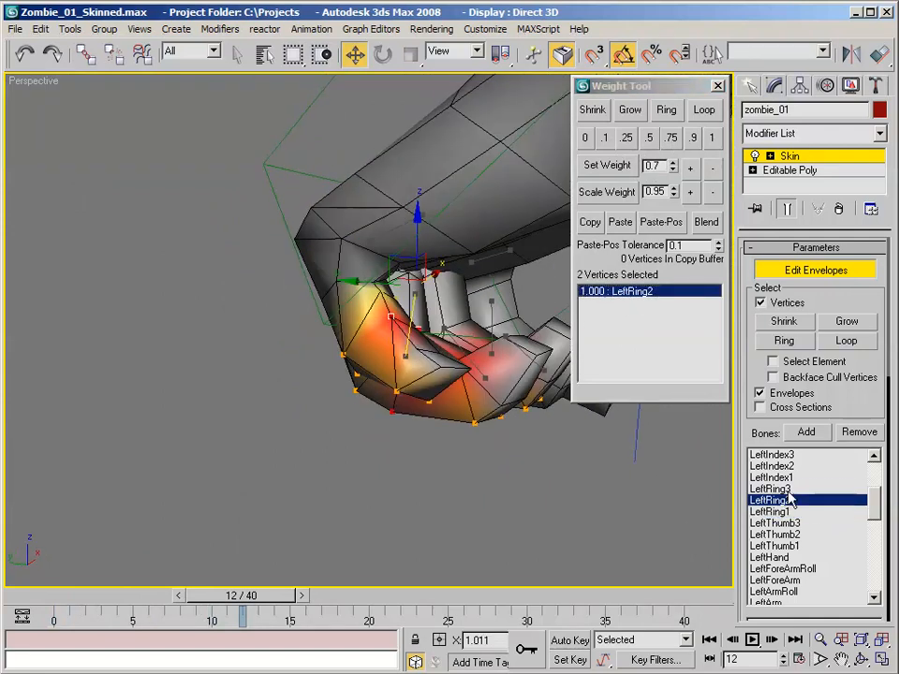
click(787, 490)
click(650, 139)
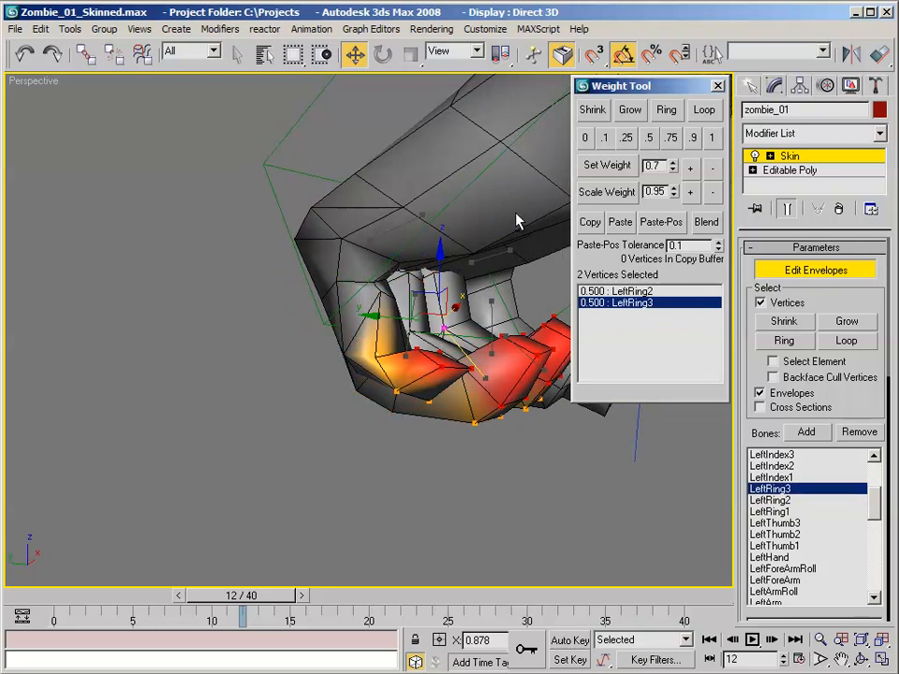
alt+middle_drag(516, 221, 645, 164)
click(626, 138)
alt+middle_drag(553, 201, 428, 212)
Reselect the two palm-side vertices at the little finger's middle joint and set their LeftRing3 weight to 0.25, then 0.1.
click(341, 290)
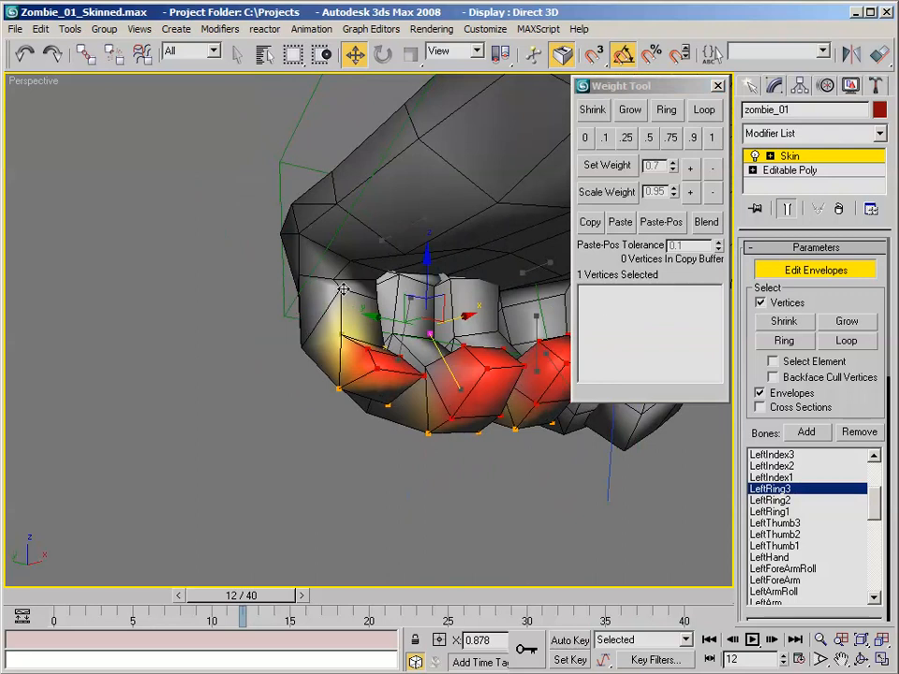
click(627, 138)
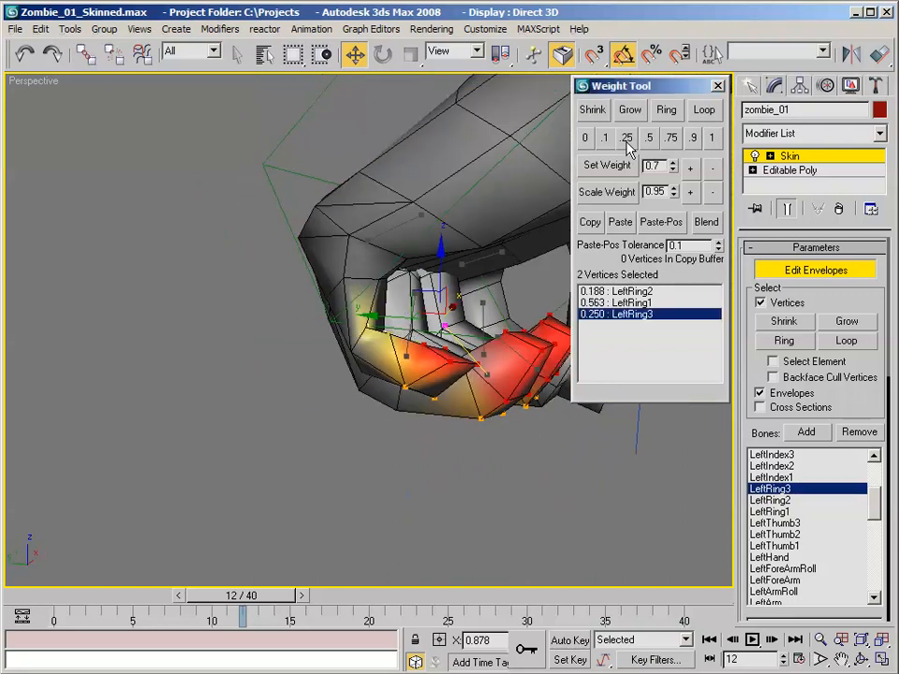
click(605, 137)
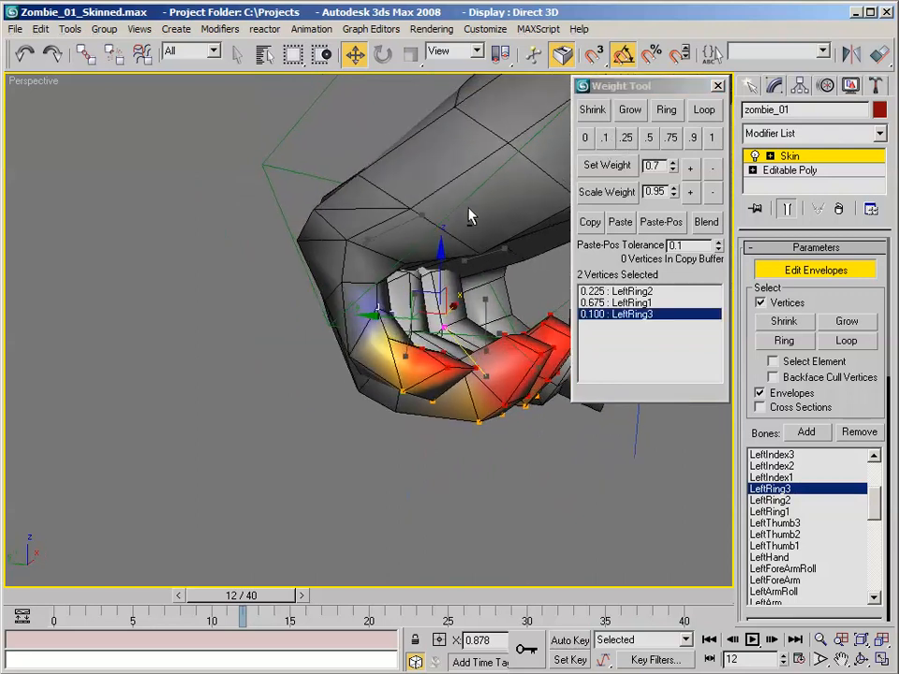
alt+middle_drag(469, 215, 637, 204)
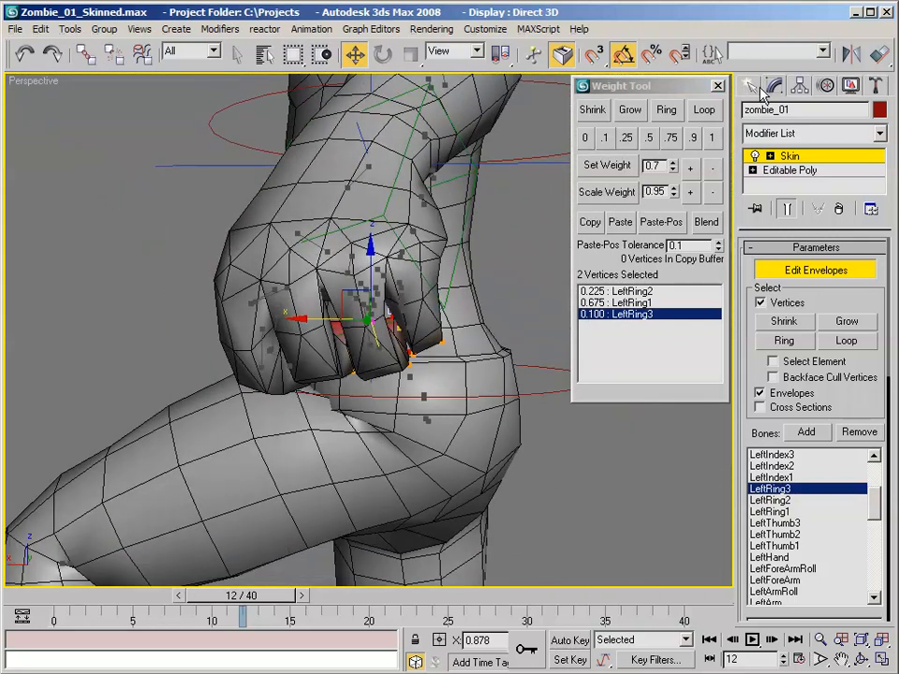
Check the curled fist by scrubbing around frame 12, exit envelope editing and deselect the zombie mesh.
alt+middle_drag(501, 230, 333, 234)
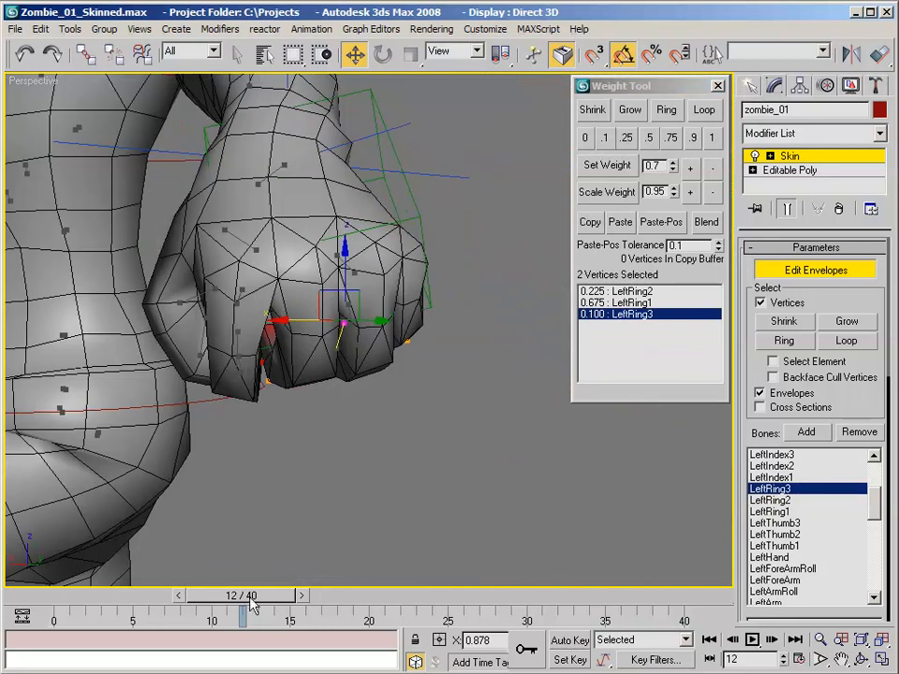
drag(251, 593, 277, 596)
key(w)
scroll(305, 348, down, 4)
alt+middle_drag(305, 349, 379, 342)
scroll(370, 375, down, 1)
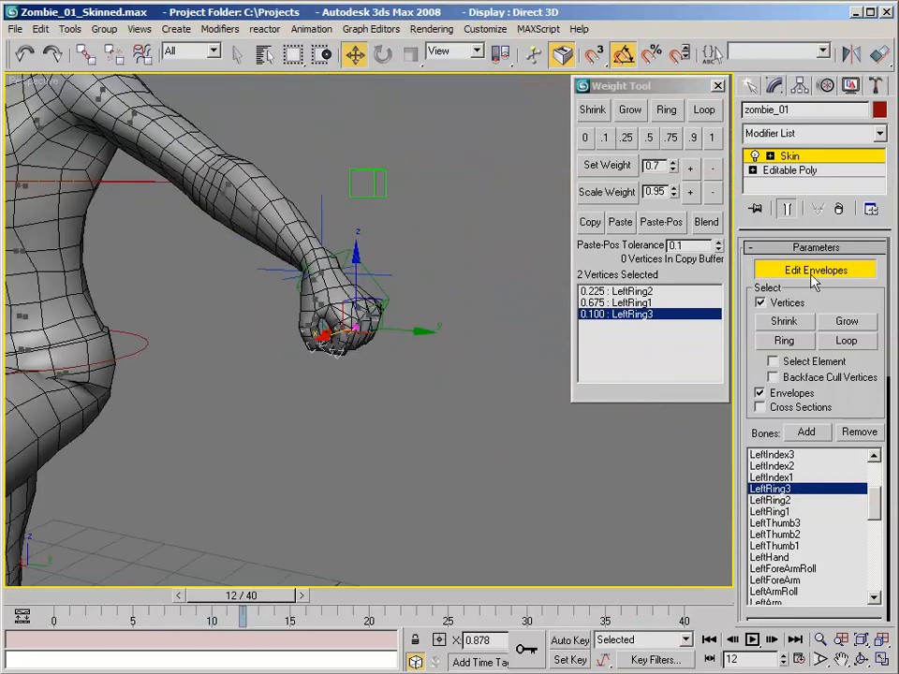
click(834, 271)
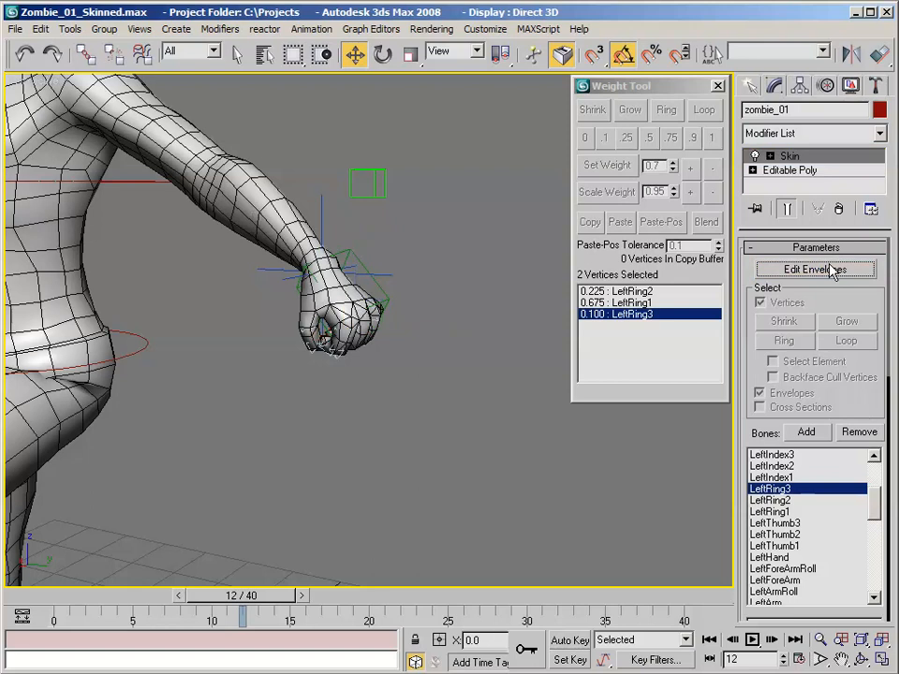
click(499, 337)
alt+middle_drag(321, 231, 225, 176)
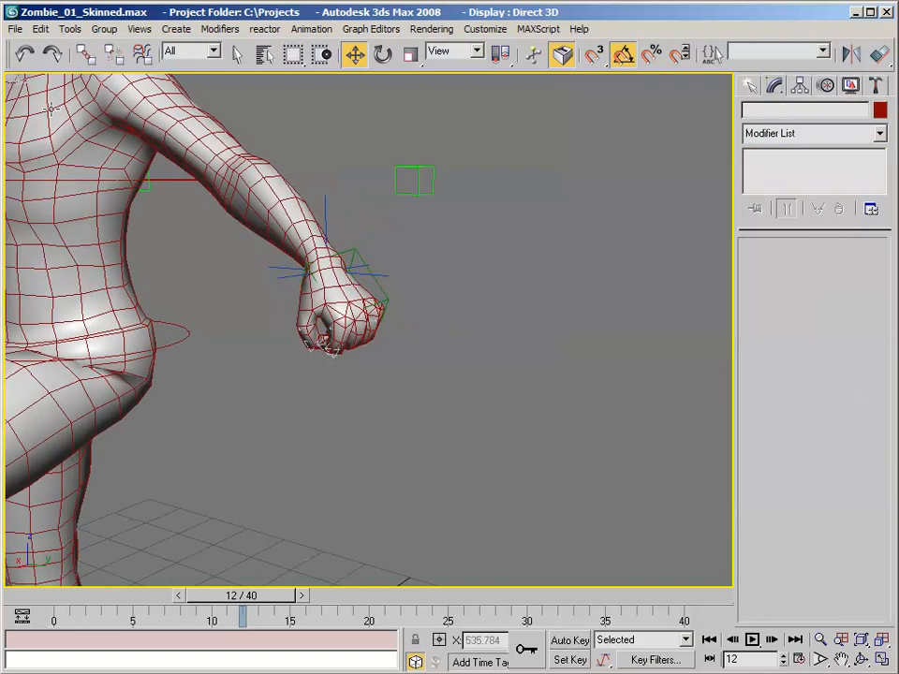
Turn off the edged faces display in the Perspective view and scrub the animation back to frame 0.
right_click(14, 82)
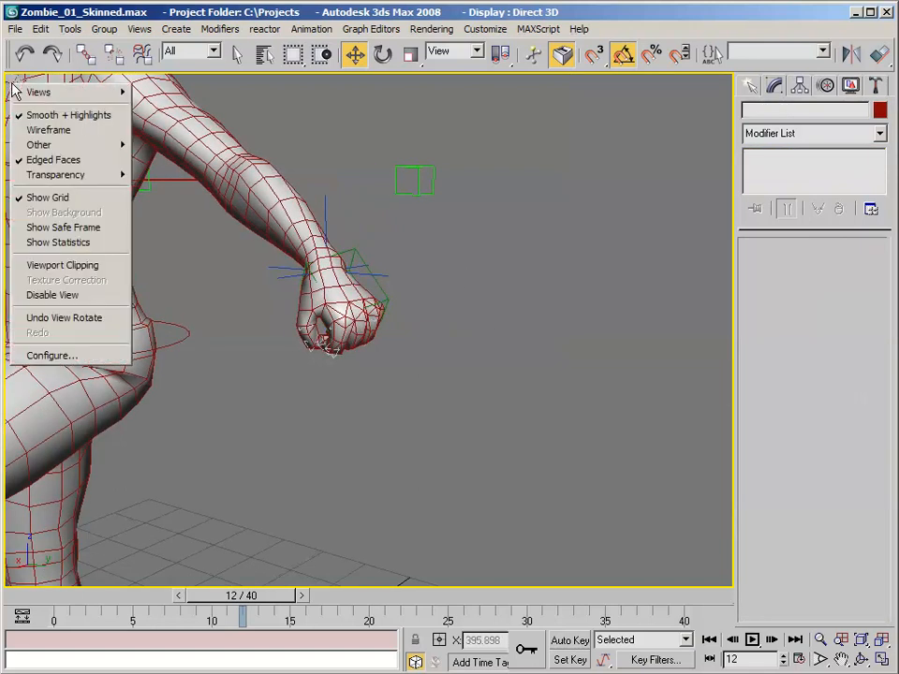
click(52, 160)
alt+middle_drag(174, 213, 217, 341)
drag(240, 596, 58, 578)
key(w)
alt+middle_drag(58, 579, 264, 314)
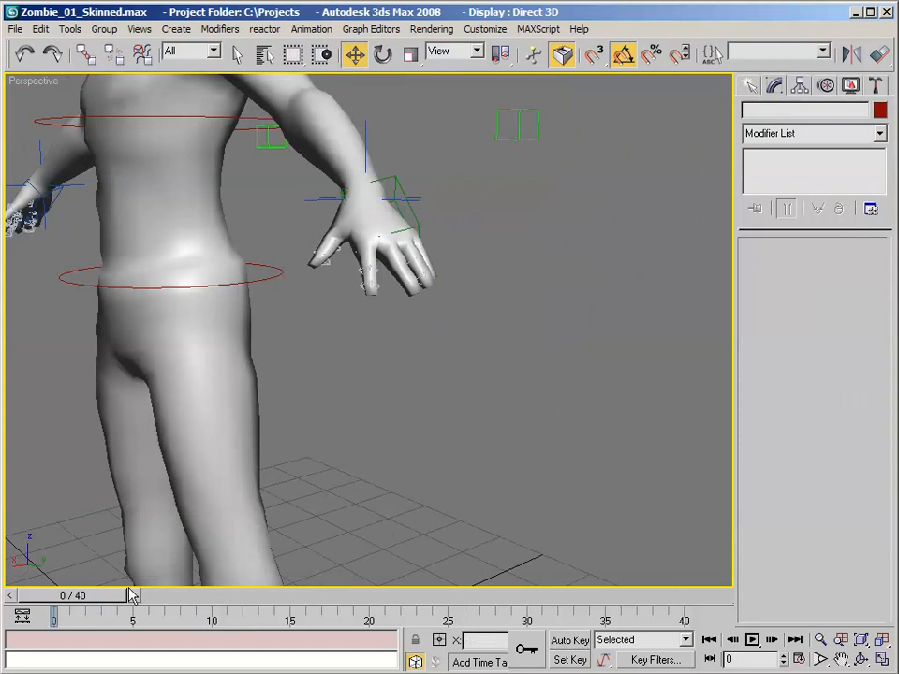
Scrub the animation to frame 11 and examine the smooth-shaded fist and the whole body pose.
drag(130, 592, 270, 592)
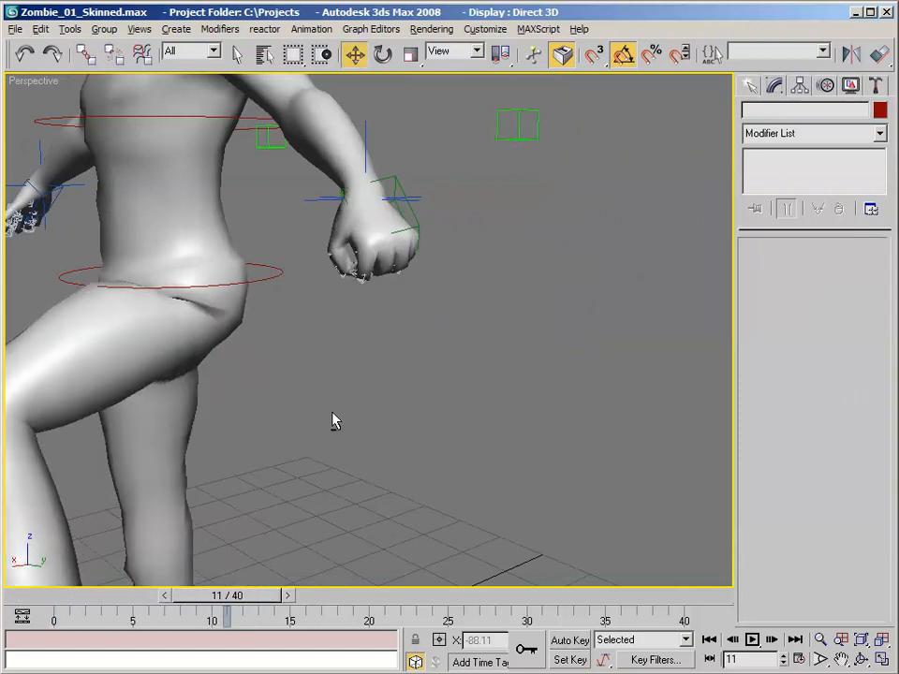
alt+middle_drag(334, 420, 354, 296)
scroll(393, 349, up, 2)
scroll(388, 330, down, 4)
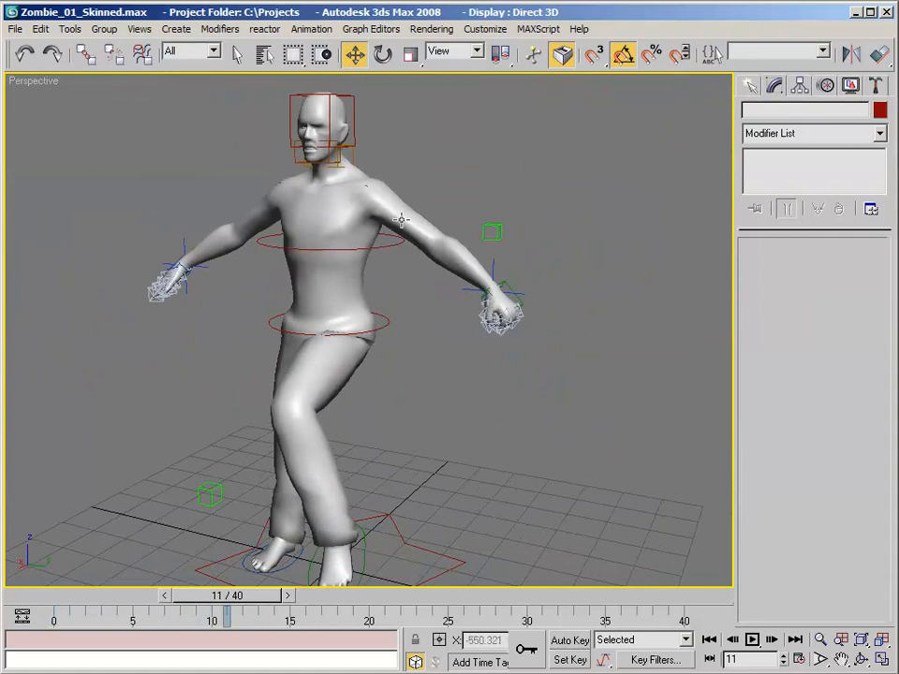
alt+middle_drag(313, 360, 309, 365)
scroll(328, 333, down, 1)
scroll(320, 385, down, 1)
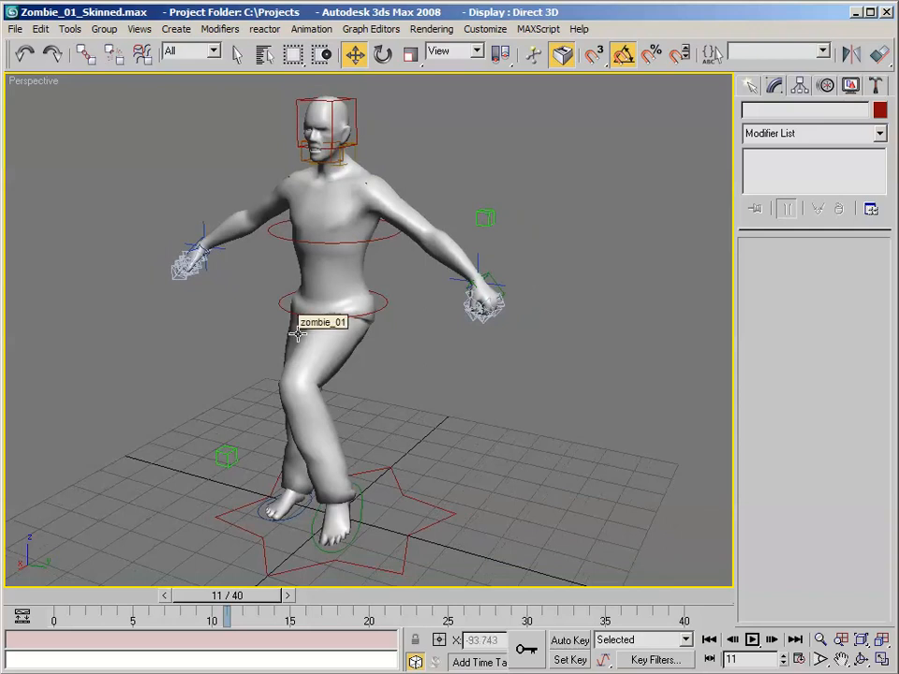
Select the zombie mesh and turn on edged faces in the Perspective view.
click(357, 202)
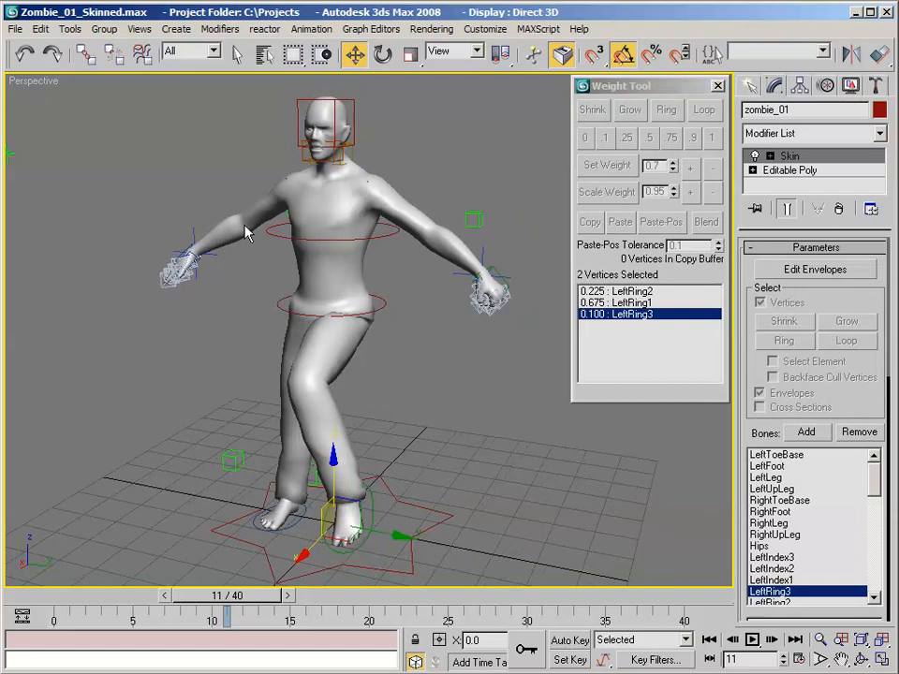
right_click(19, 82)
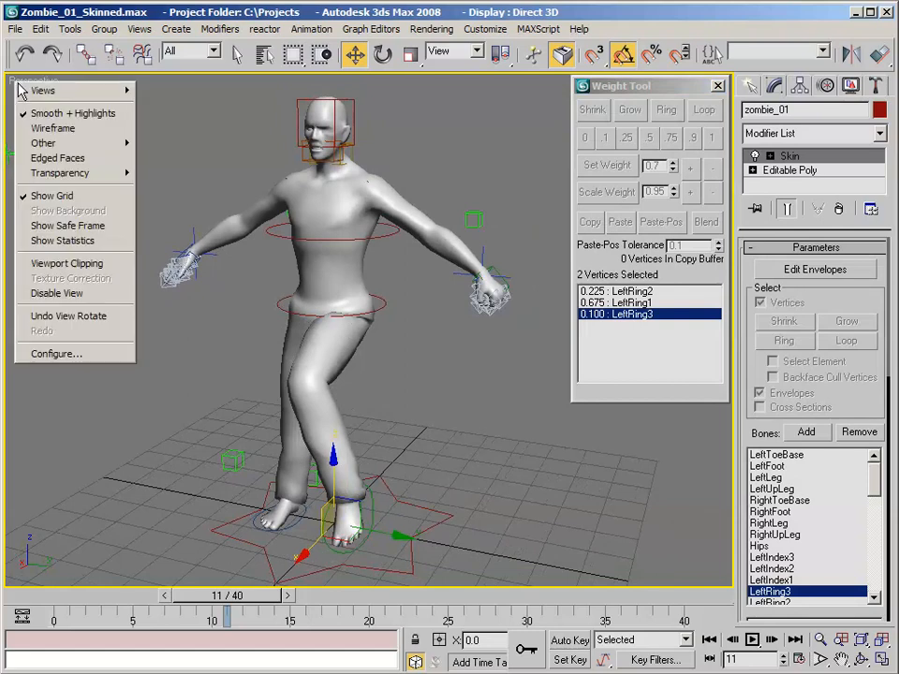
click(42, 158)
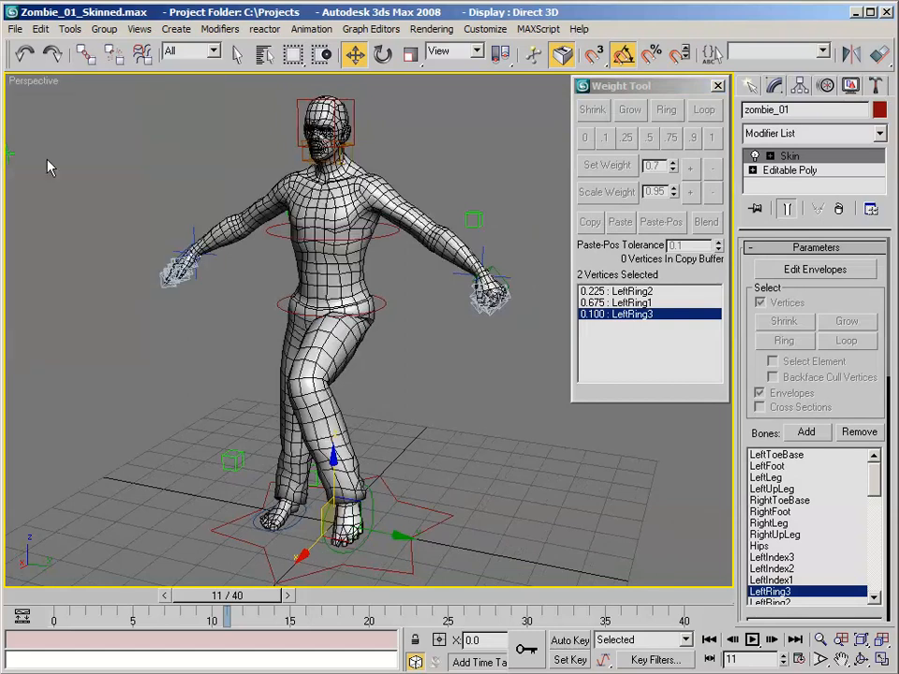
click(395, 177)
click(380, 185)
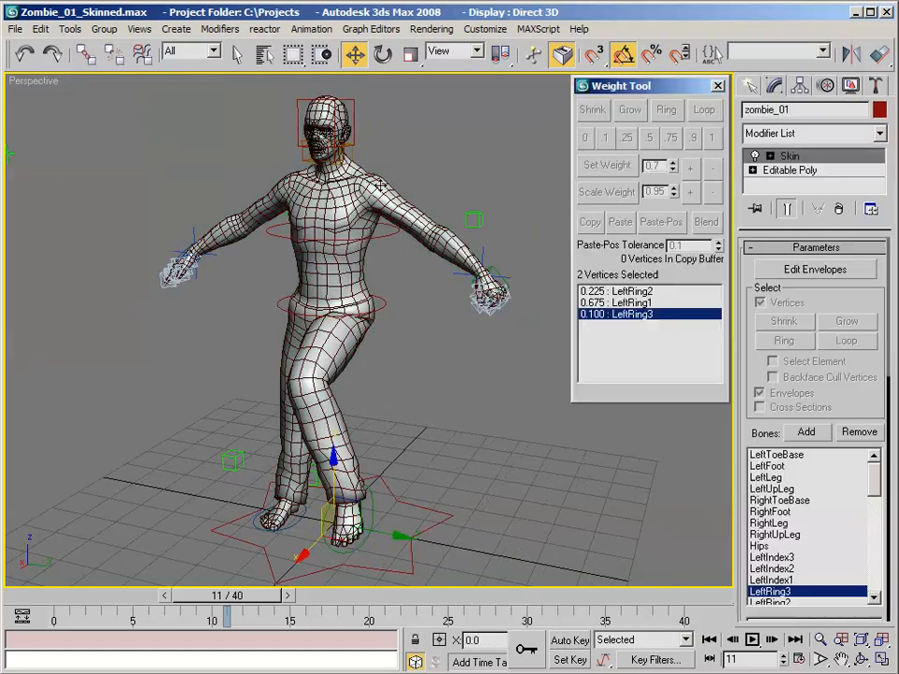
Return the animation to frame 0 and enter envelope editing on the zombie's Skin modifier with the full body in view.
alt+middle_drag(380, 185, 457, 223)
scroll(457, 223, up, 3)
drag(230, 596, 30, 589)
middle_drag(331, 475, 317, 421)
scroll(354, 419, down, 4)
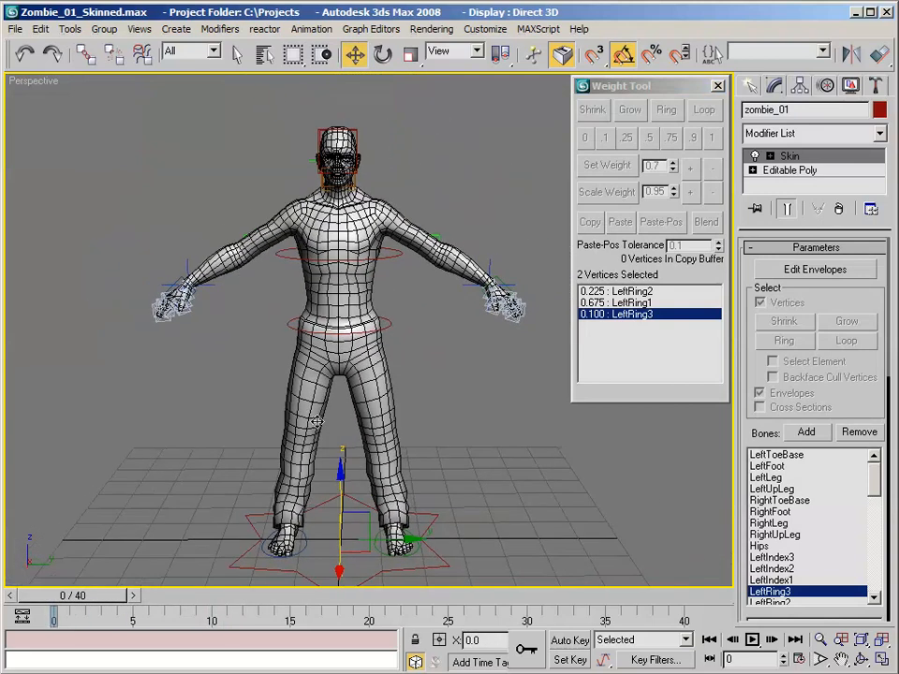
scroll(316, 422, up, 2)
click(816, 269)
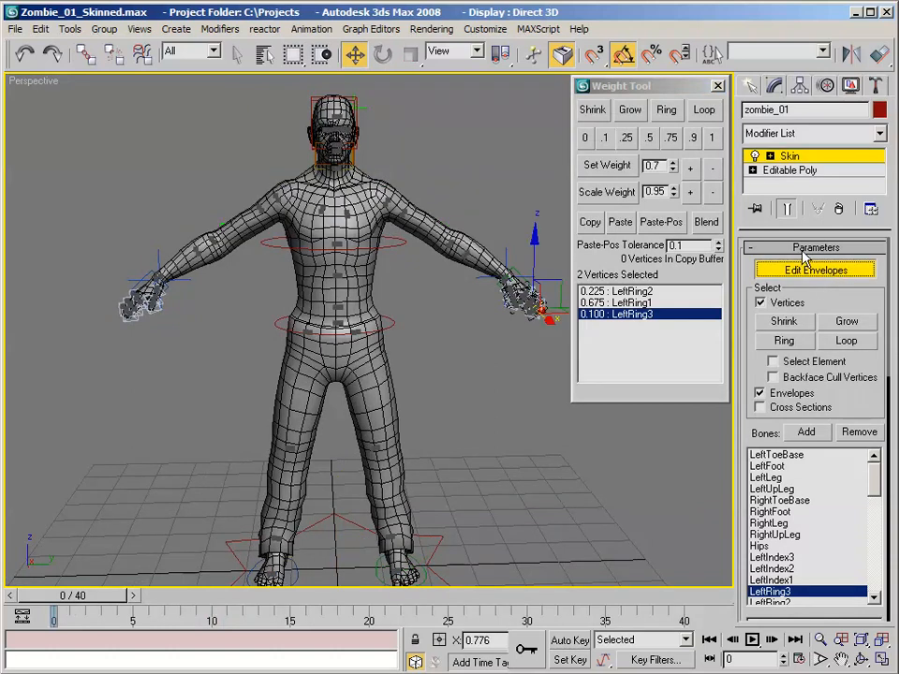
Expose the Skin modifier's mirror parameters and turn on Mirror Mode.
click(751, 249)
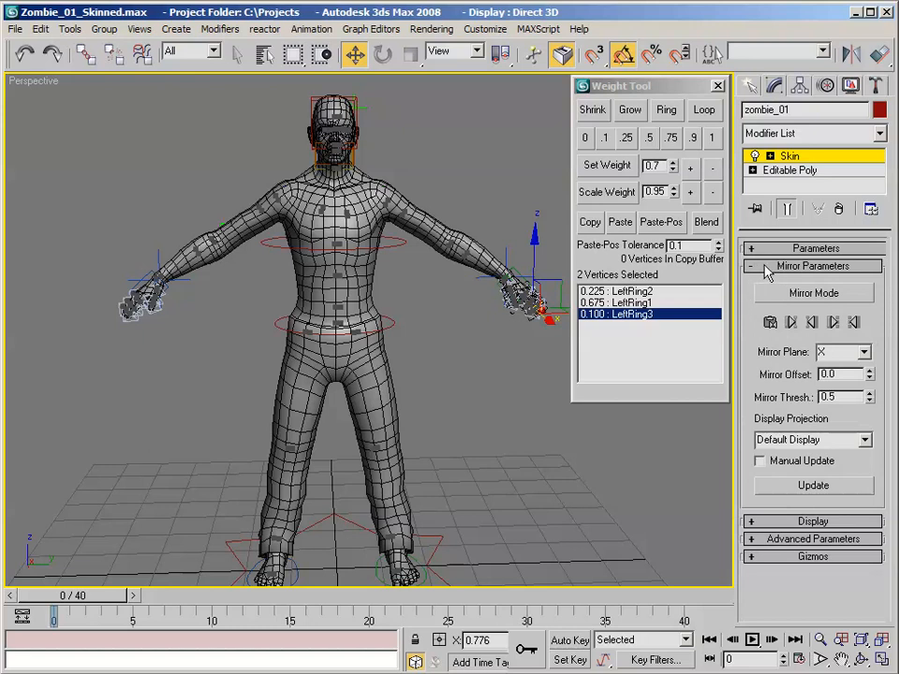
click(762, 267)
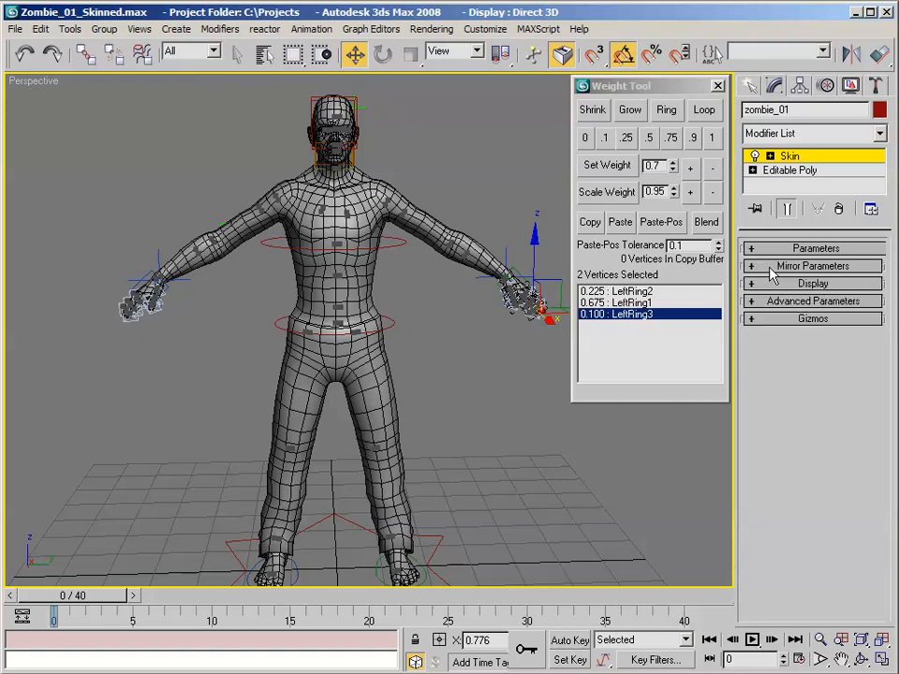
click(759, 269)
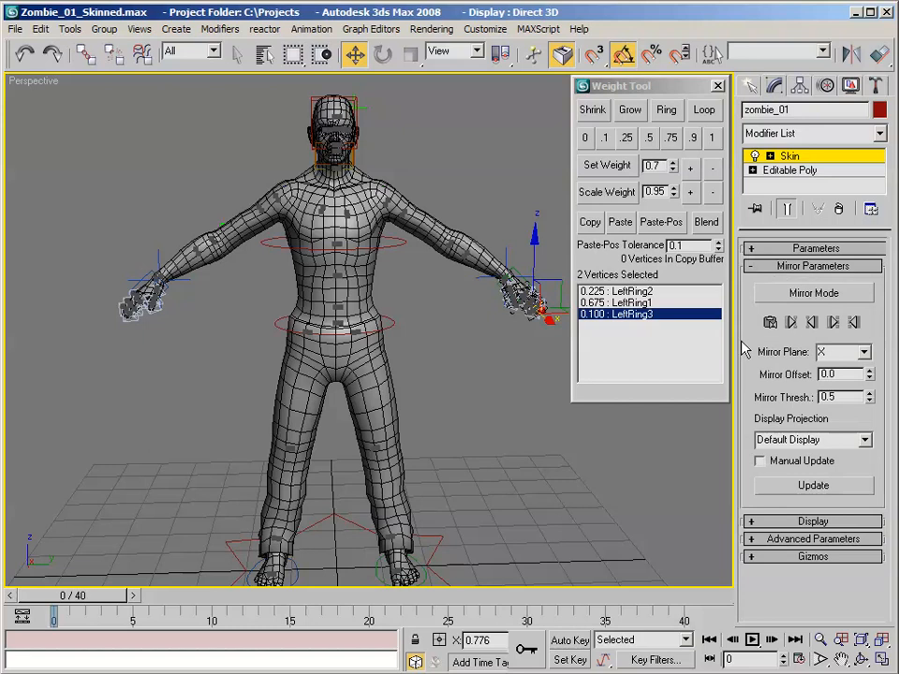
scroll(392, 226, up, 3)
alt+middle_drag(453, 232, 418, 303)
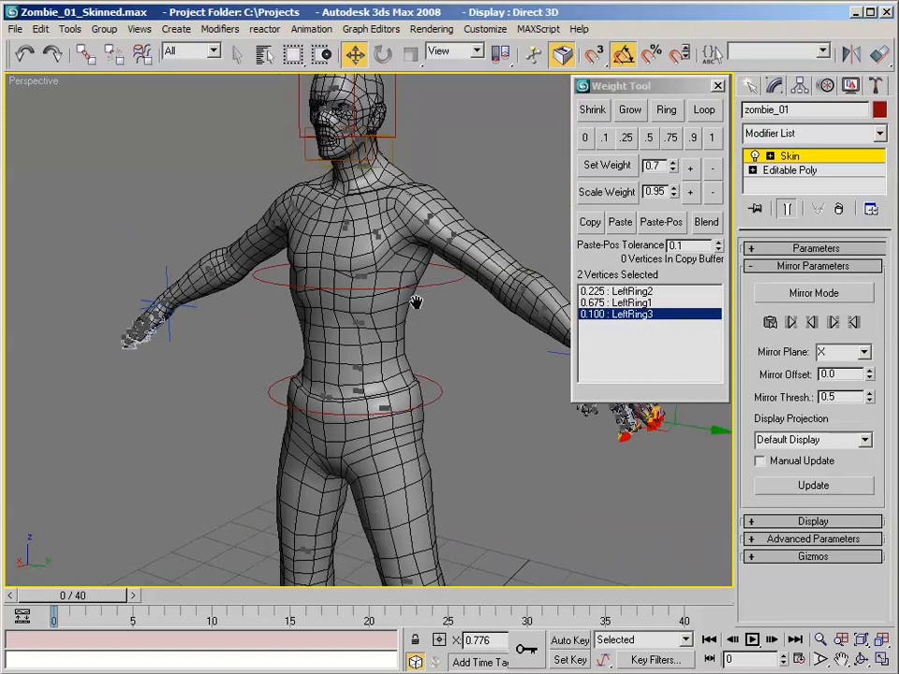
click(829, 298)
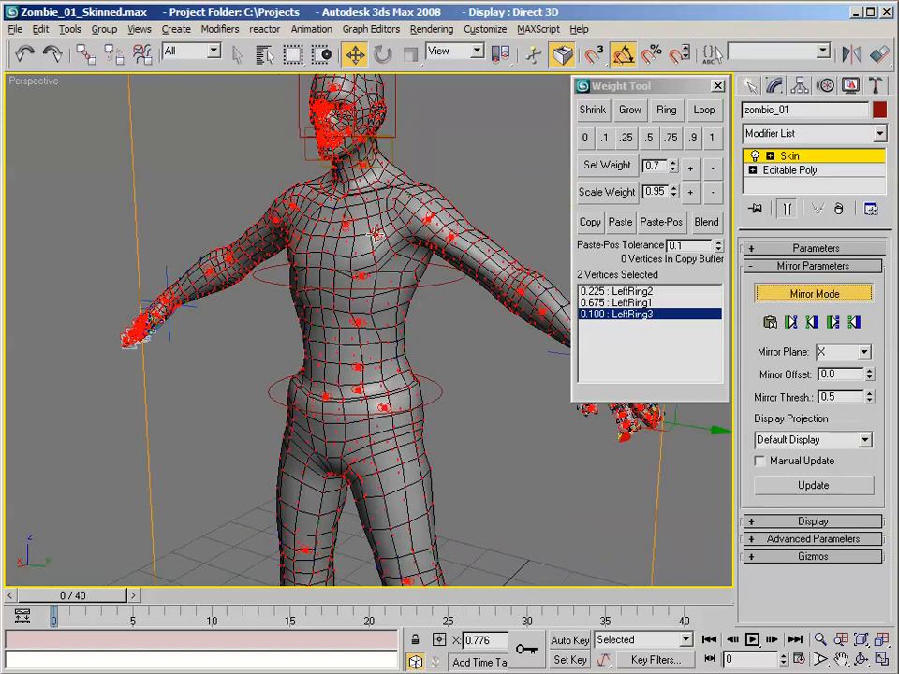
Check the mirror plane's orientation on the body and set the mirror plane to Y.
alt+middle_drag(281, 178, 511, 280)
scroll(421, 250, down, 3)
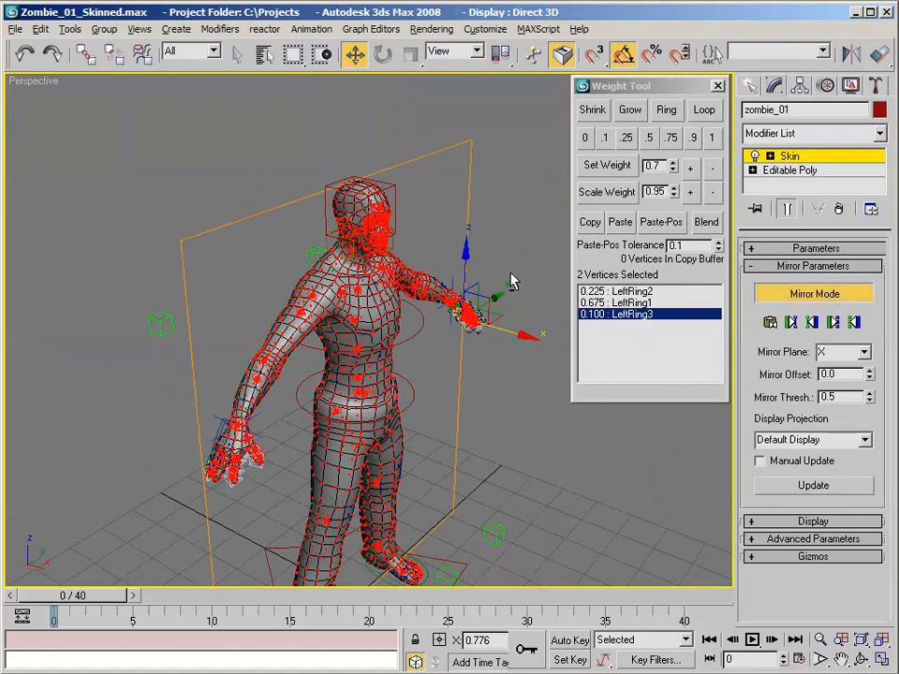
scroll(479, 261, up, 3)
alt+middle_drag(329, 233, 440, 209)
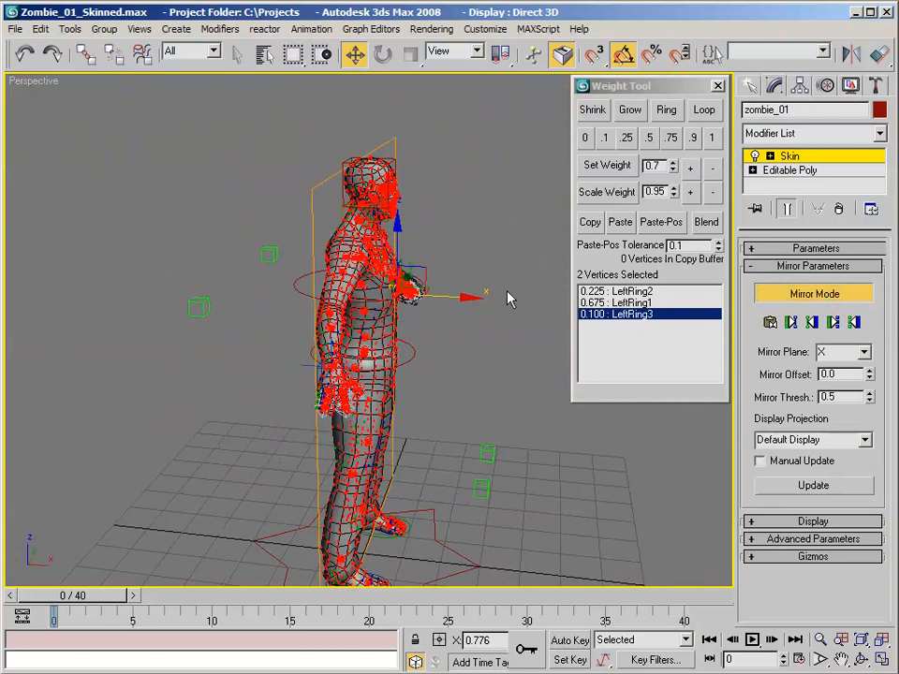
alt+middle_drag(330, 292, 311, 281)
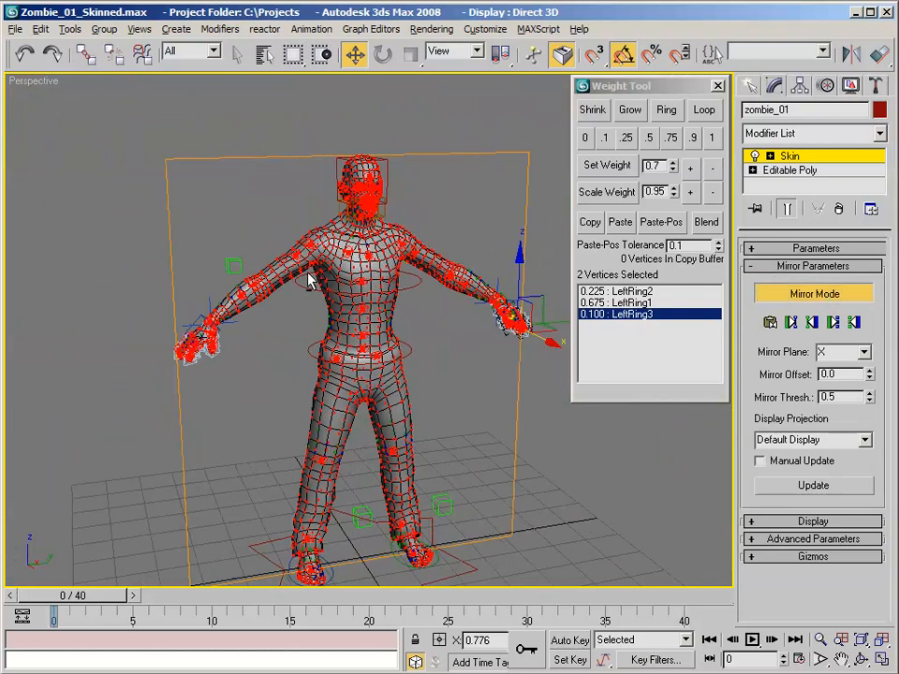
click(863, 353)
click(843, 379)
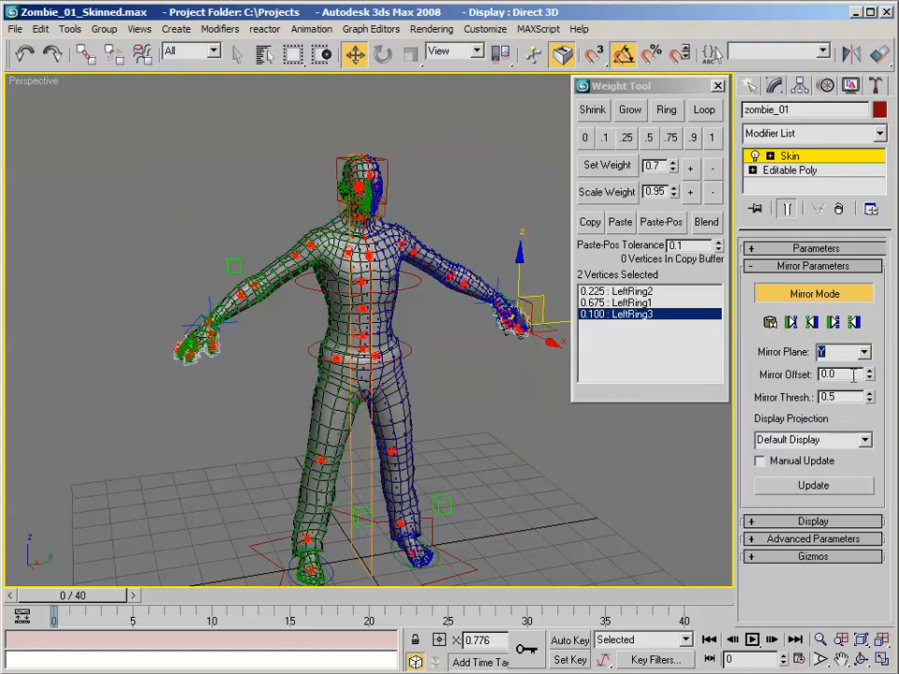
Examine the mirror plane's alignment and the color coding of vertices and bones across the torso.
scroll(439, 223, up, 4)
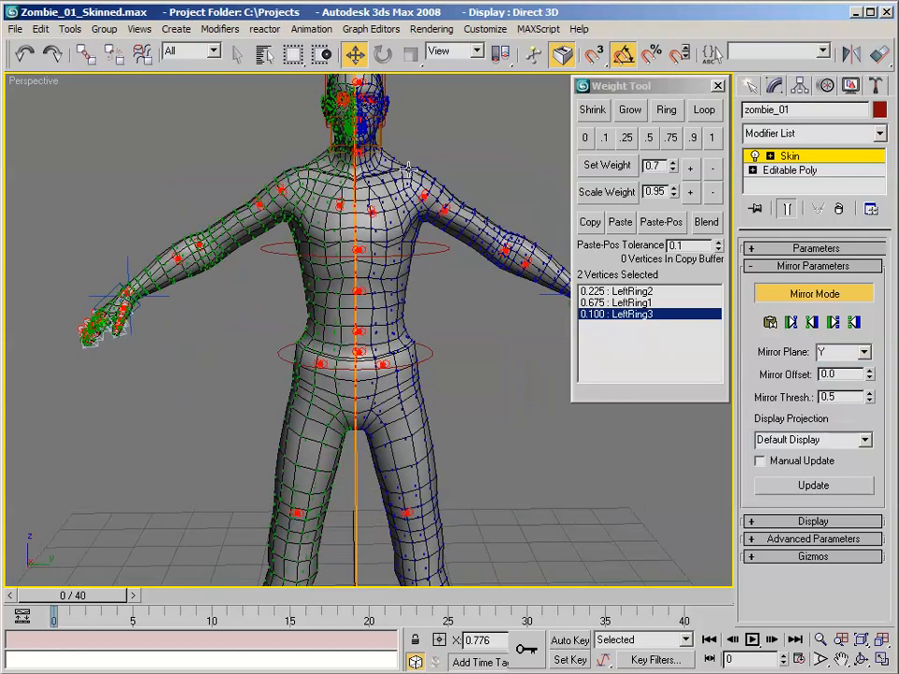
scroll(374, 192, up, 3)
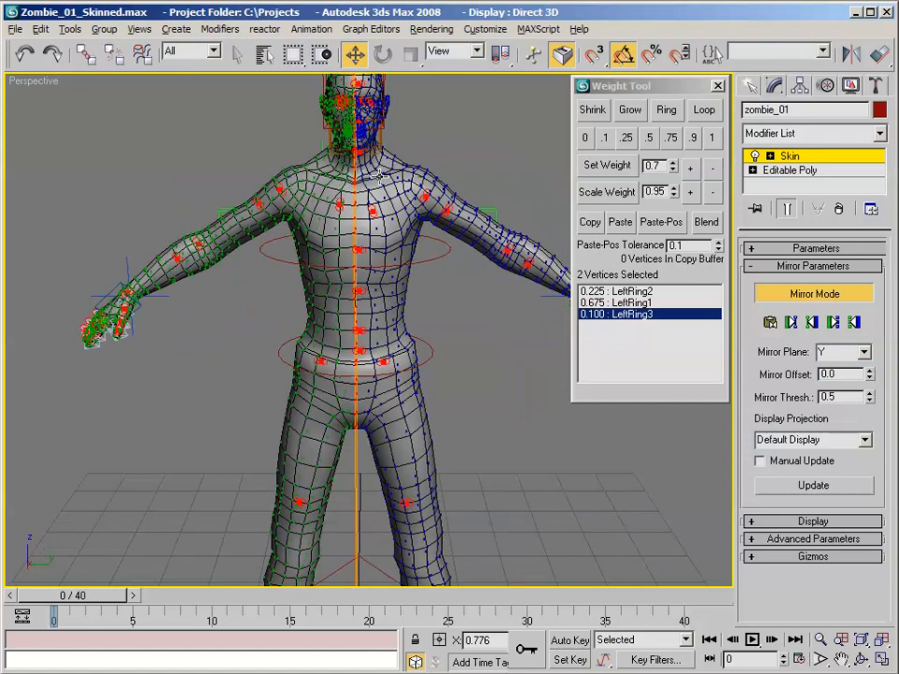
scroll(373, 192, down, 3)
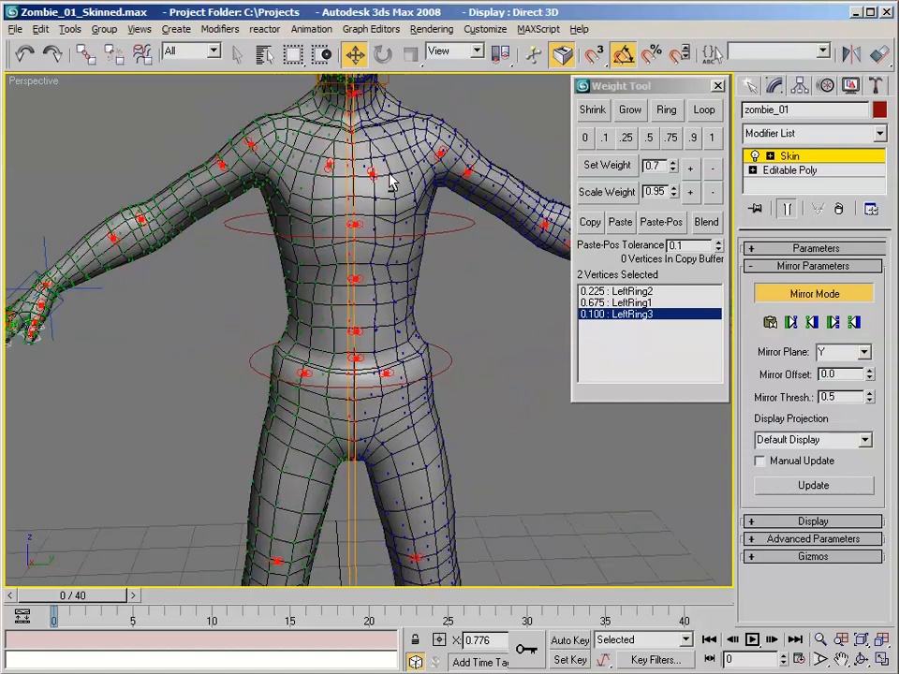
alt+middle_drag(373, 174, 431, 221)
scroll(427, 223, up, 3)
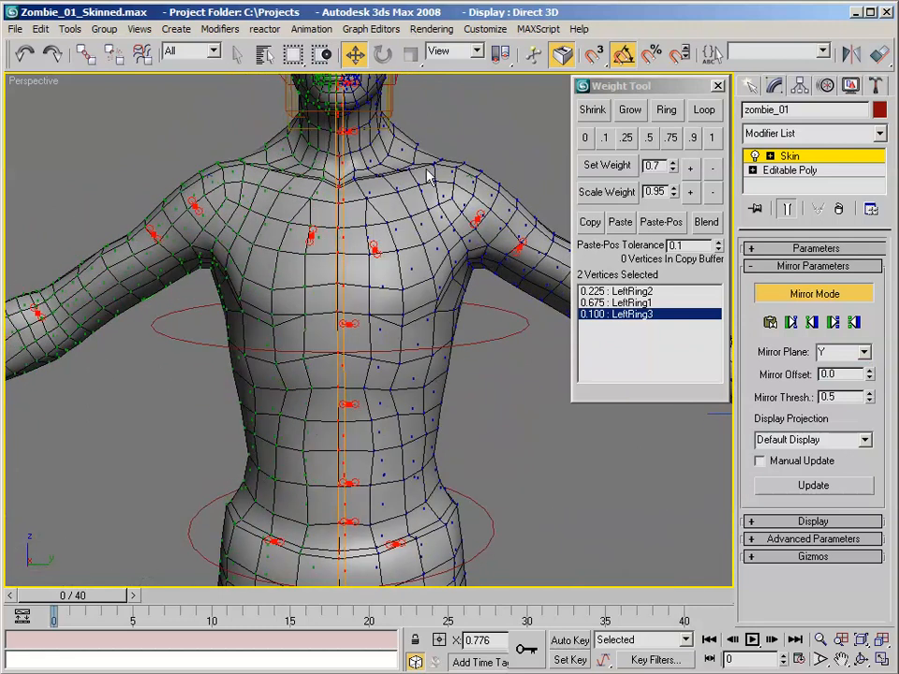
alt+middle_drag(261, 200, 393, 262)
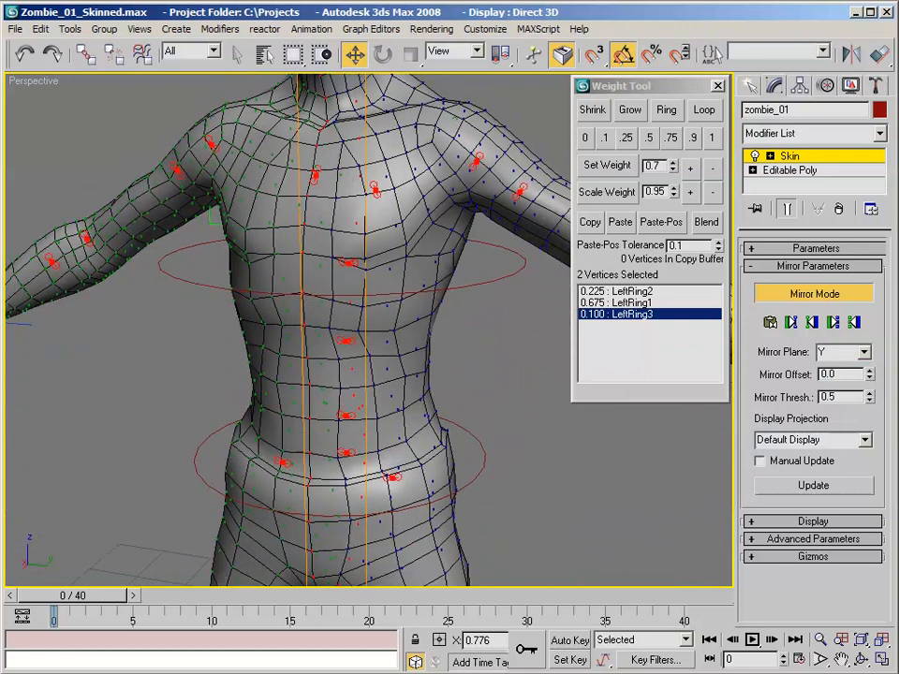
scroll(358, 206, down, 3)
alt+middle_drag(358, 206, 405, 198)
scroll(386, 206, up, 3)
scroll(366, 202, down, 3)
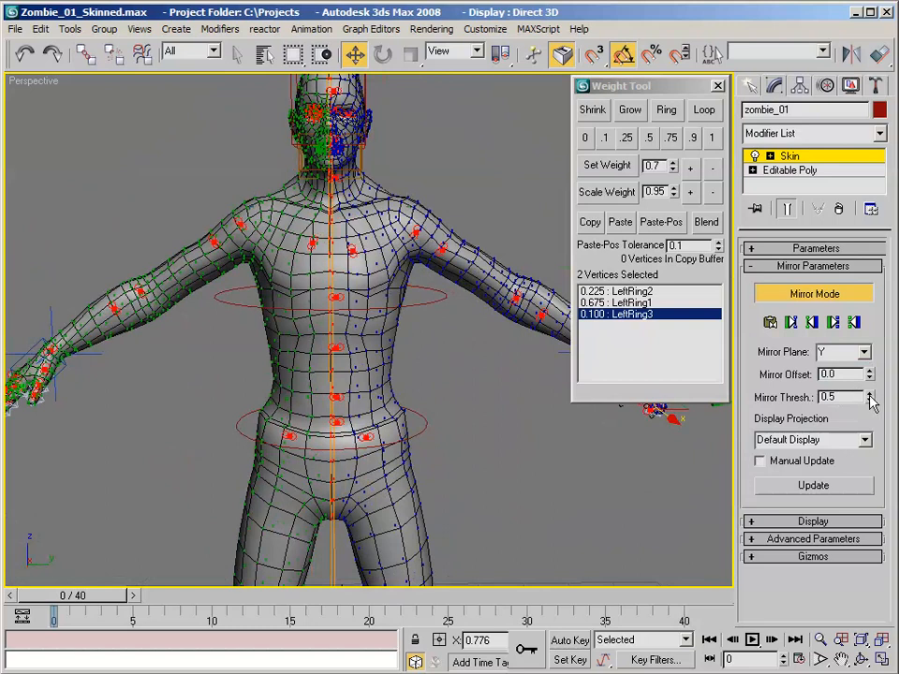
Raise the mirror threshold to 1.3 and inspect the matching of vertices and bones on both sides.
drag(870, 400, 871, 340)
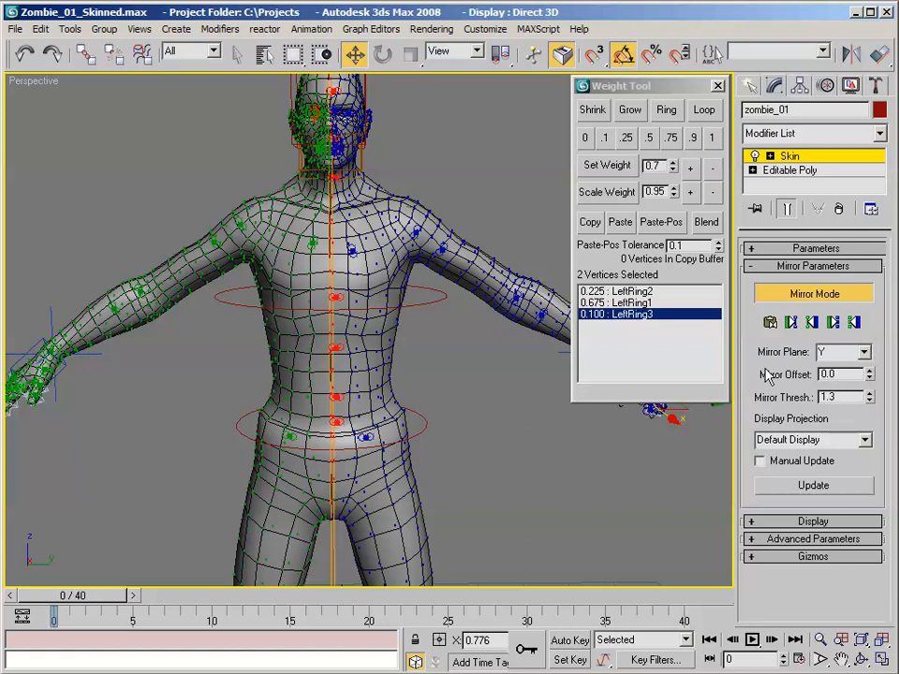
alt+middle_drag(354, 188, 436, 246)
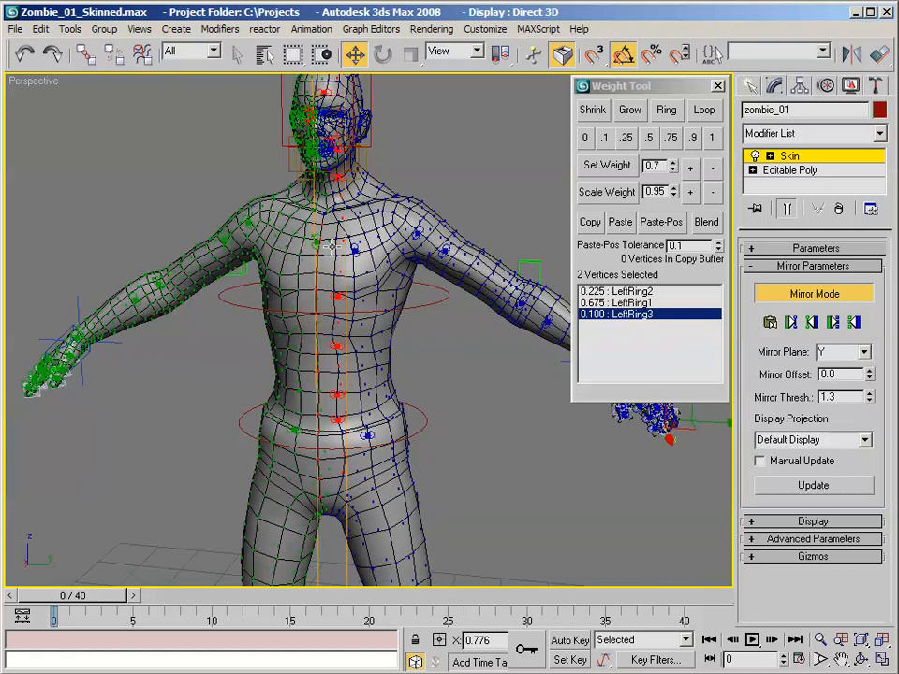
alt+middle_drag(351, 337, 410, 280)
scroll(435, 279, down, 4)
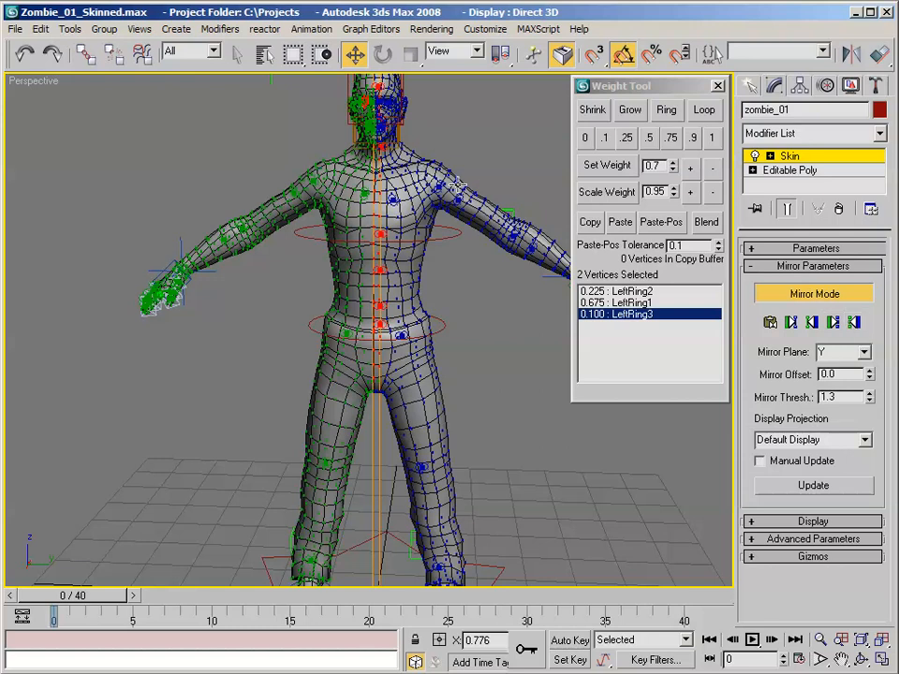
alt+middle_drag(434, 185, 442, 187)
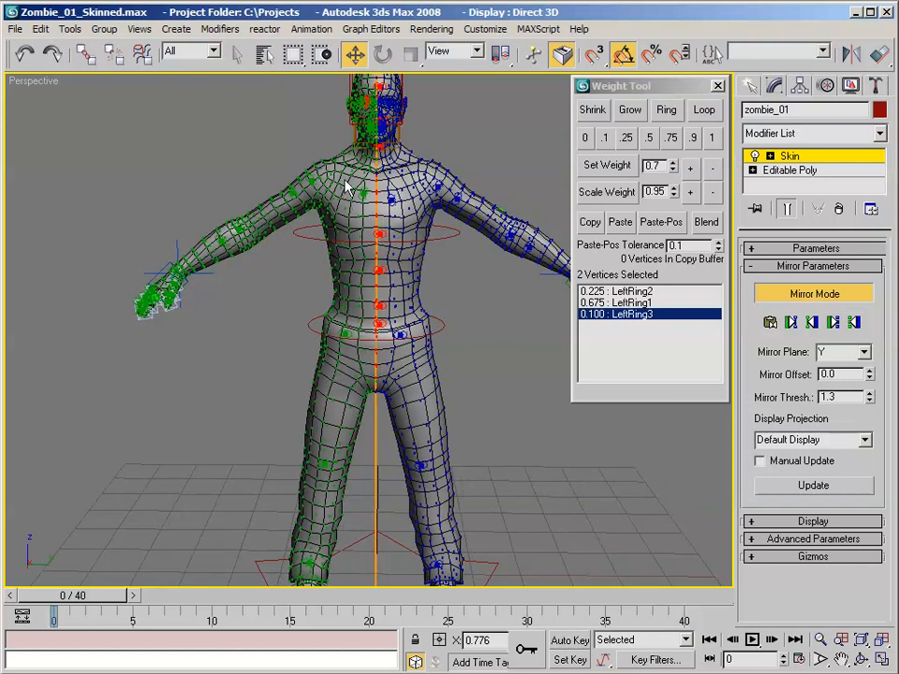
middle_drag(302, 177, 337, 179)
scroll(311, 187, up, 3)
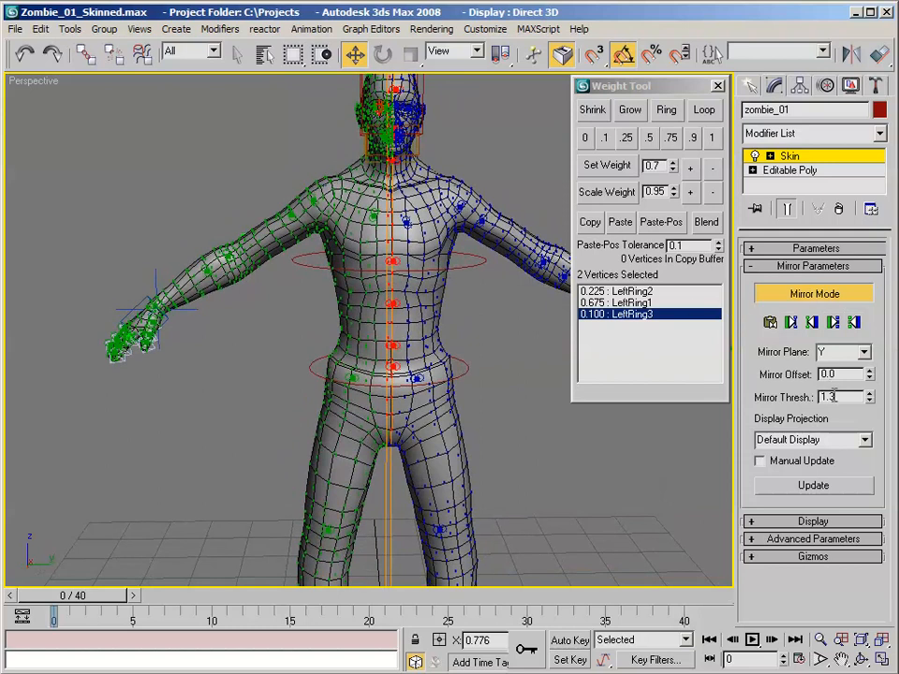
Paste the blue side's vertex weights onto the green side, then exit Mirror Mode and envelope editing.
click(855, 323)
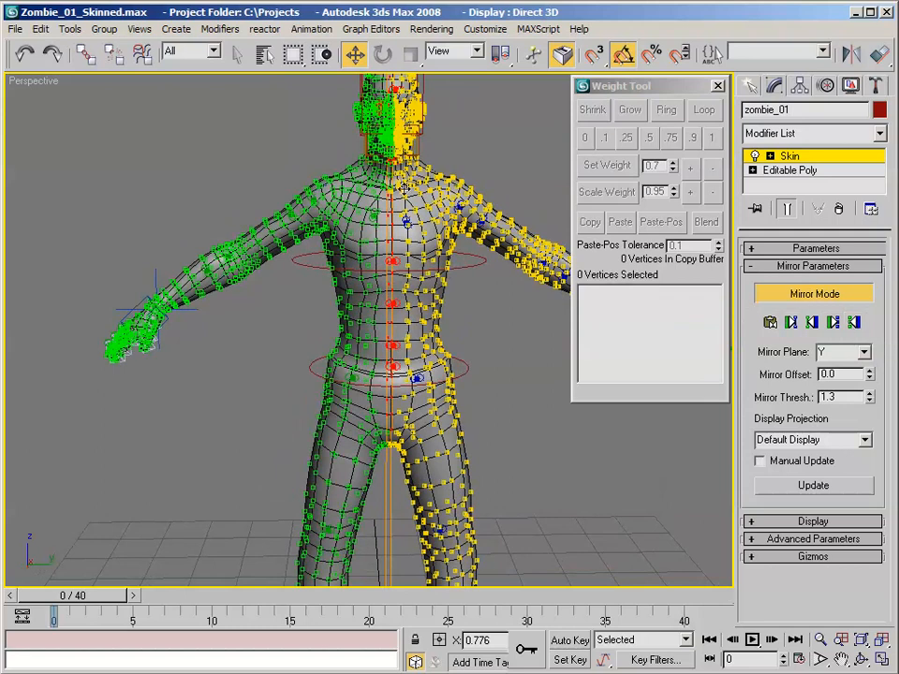
click(799, 294)
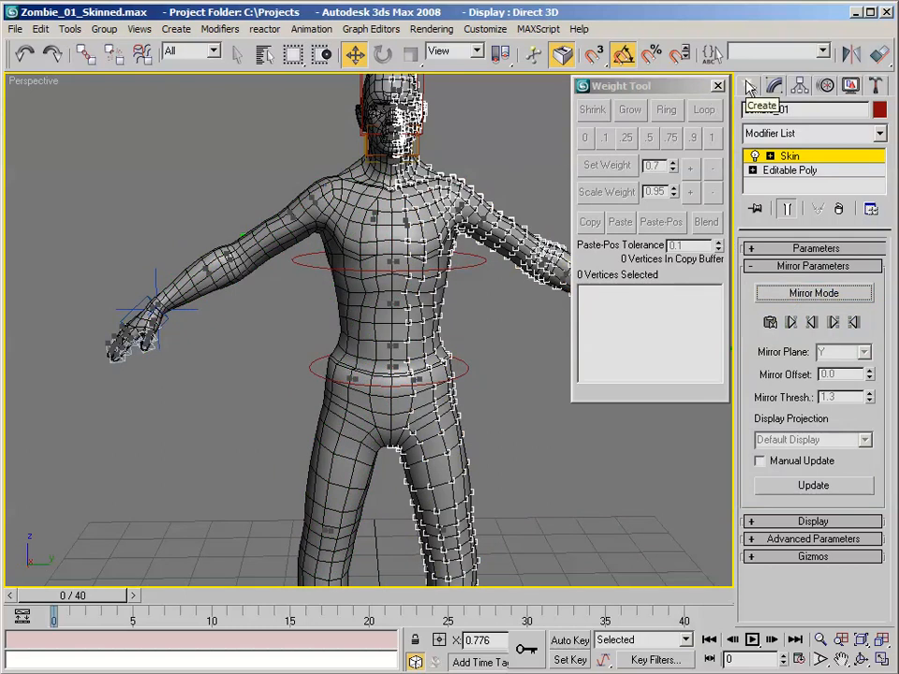
click(749, 86)
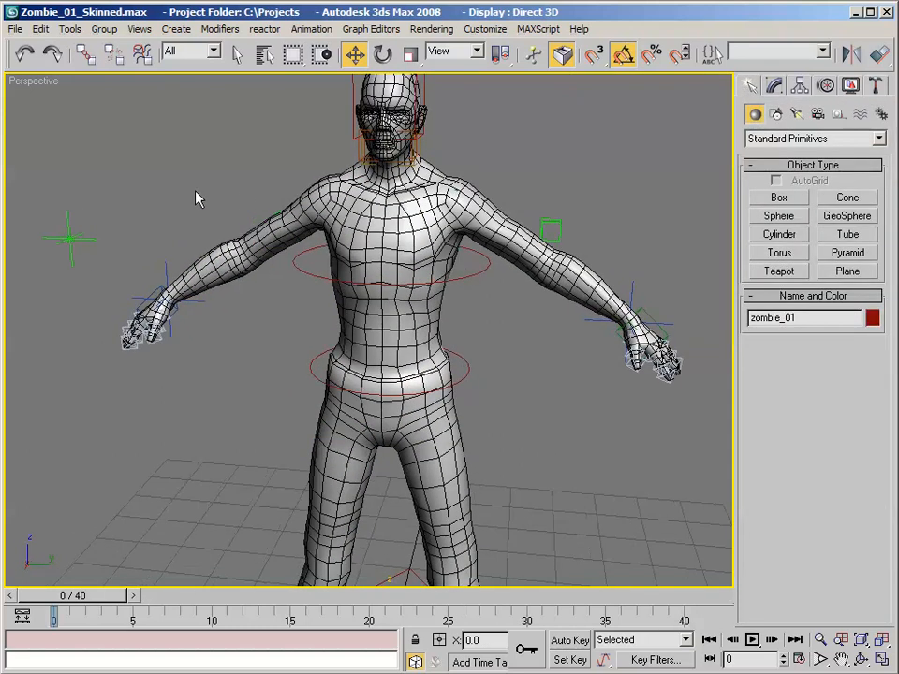
Deselect the mesh and move the ik_right_arm controller down toward the hip to test the right arm's deformation.
click(160, 216)
middle_drag(159, 215, 215, 171)
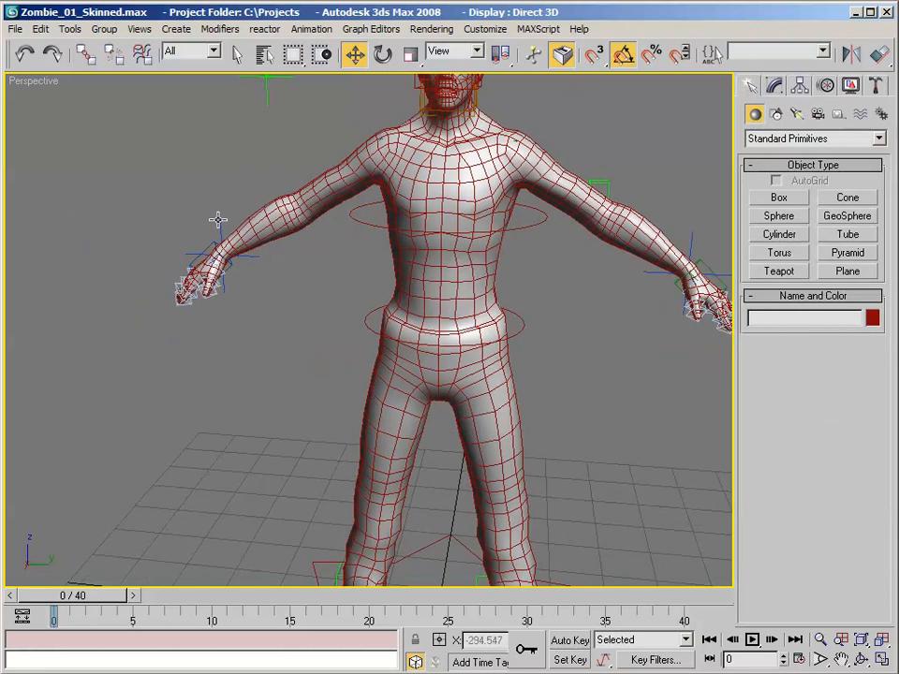
alt+middle_drag(220, 213, 236, 246)
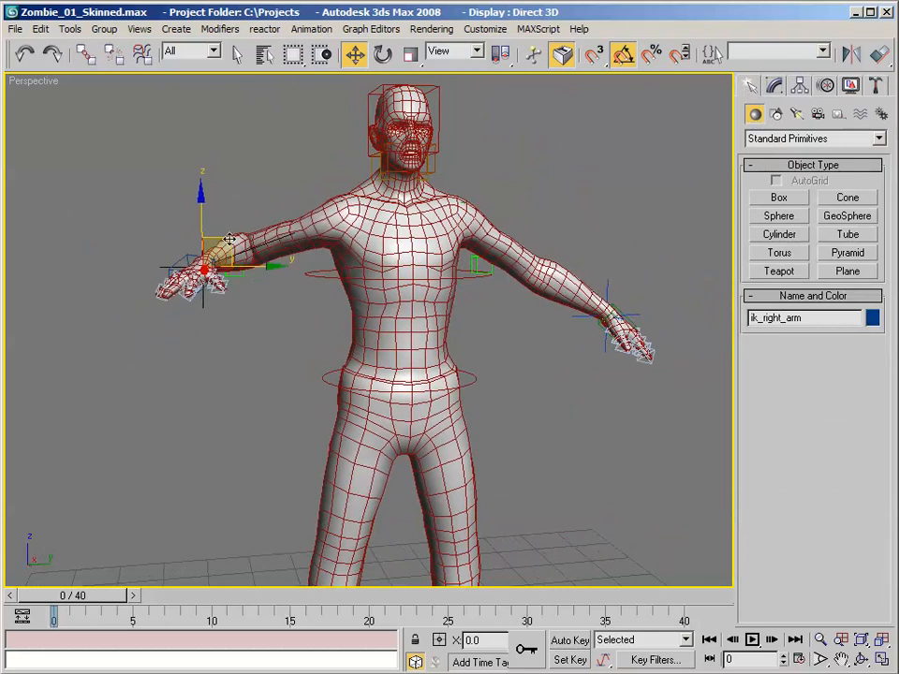
drag(259, 262, 294, 339)
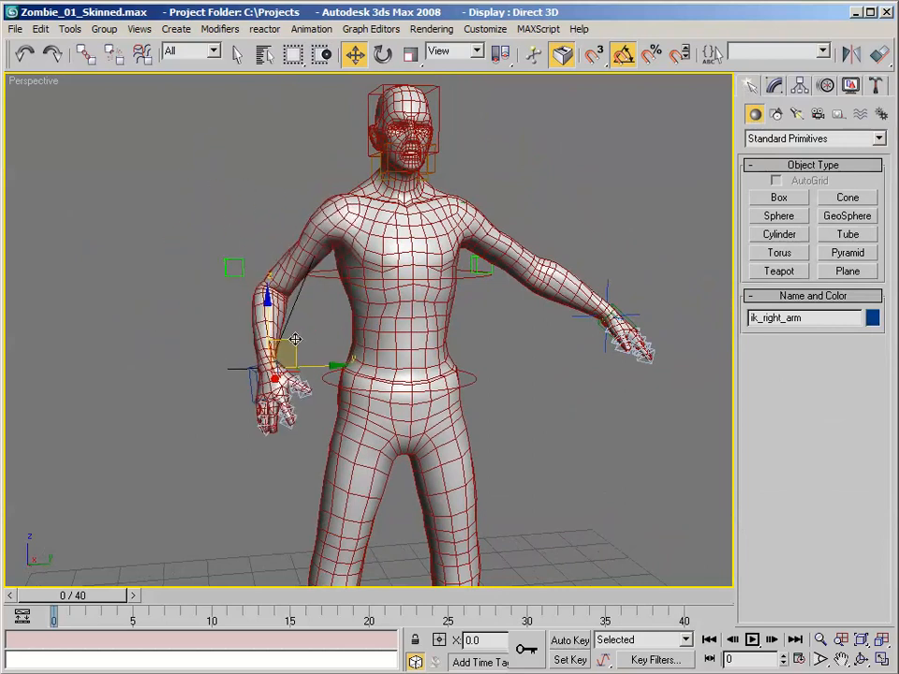
Shift the right arm controller forward to test the elbow bend from the side, and undo the arm moves.
alt+middle_drag(293, 321, 376, 341)
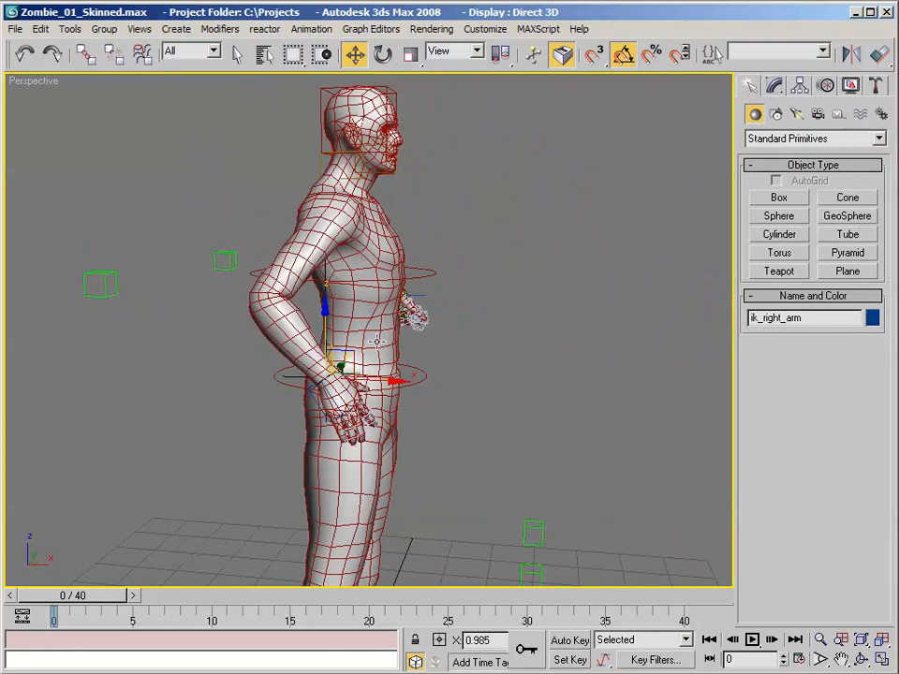
drag(348, 354, 407, 354)
alt+middle_drag(344, 311, 366, 208)
key(ctrl+z)
key(ctrl+z)
Rotate the CTL_right_hand controller downward to test the wrist's deformation, and restore the hand's original pose.
scroll(371, 206, up, 5)
middle_drag(217, 186, 228, 214)
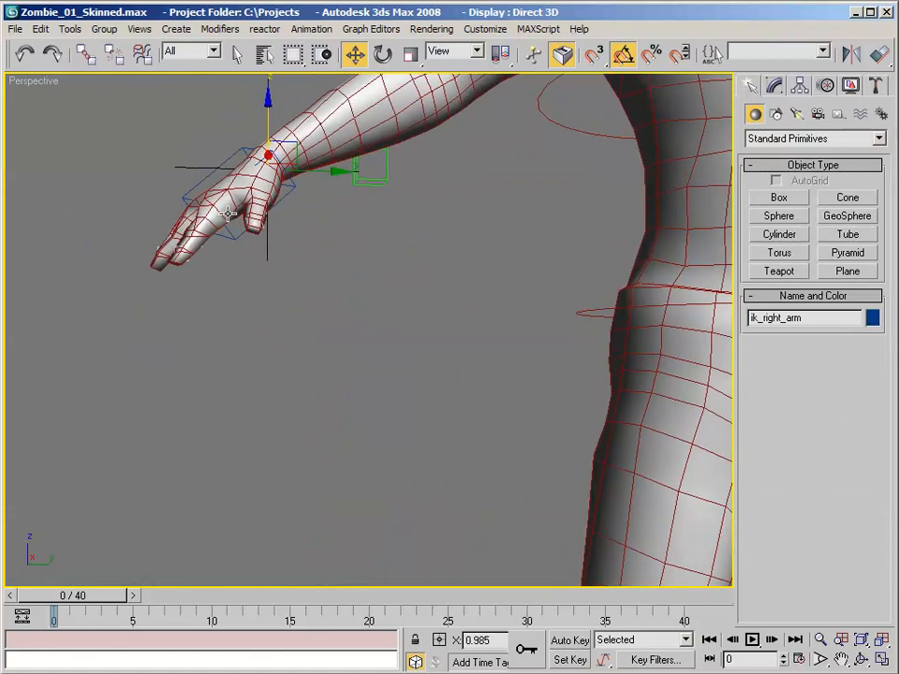
click(212, 220)
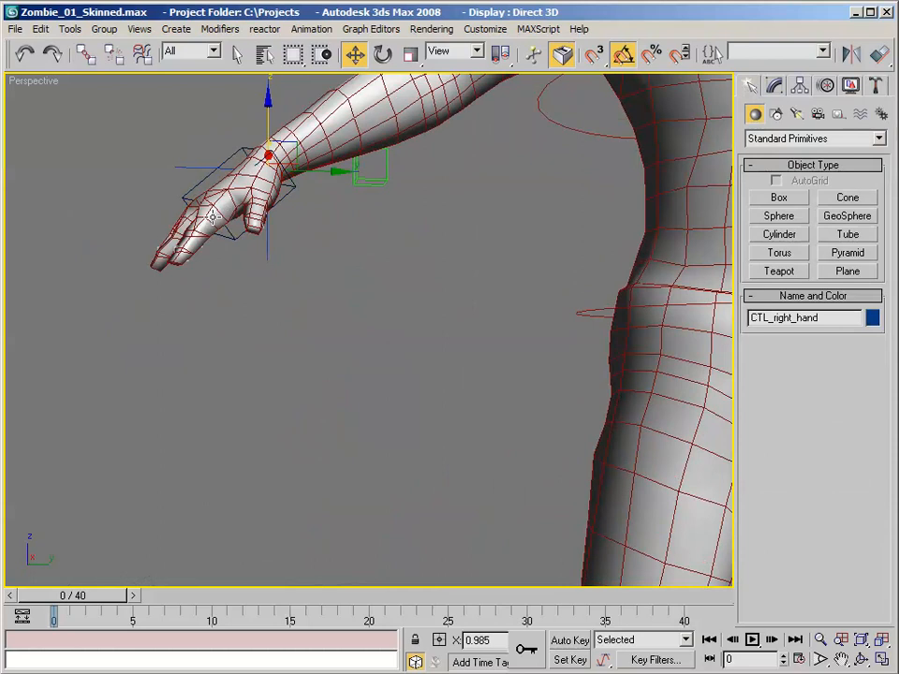
key(e)
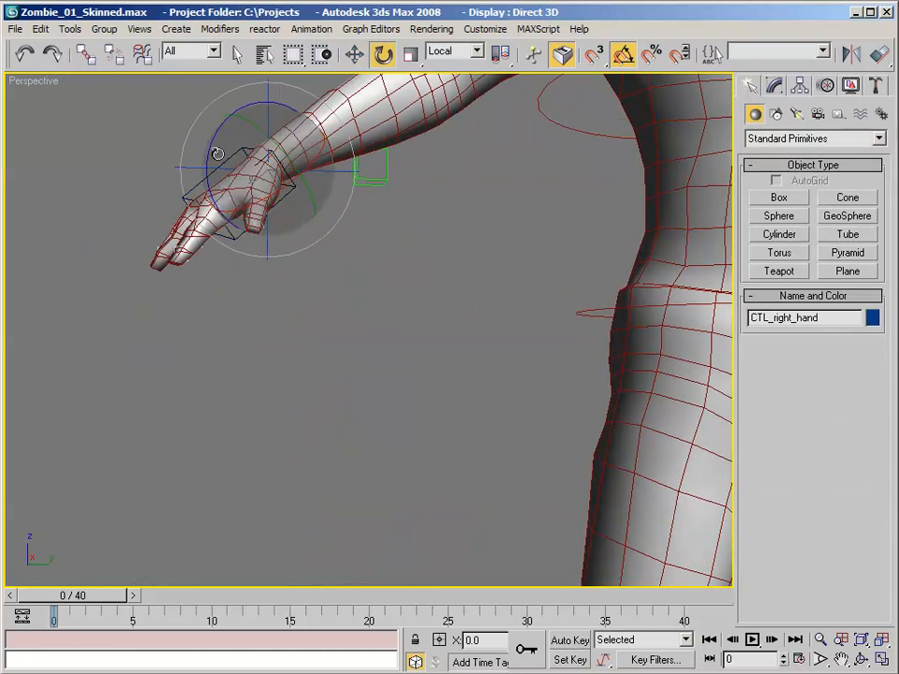
drag(216, 153, 203, 234)
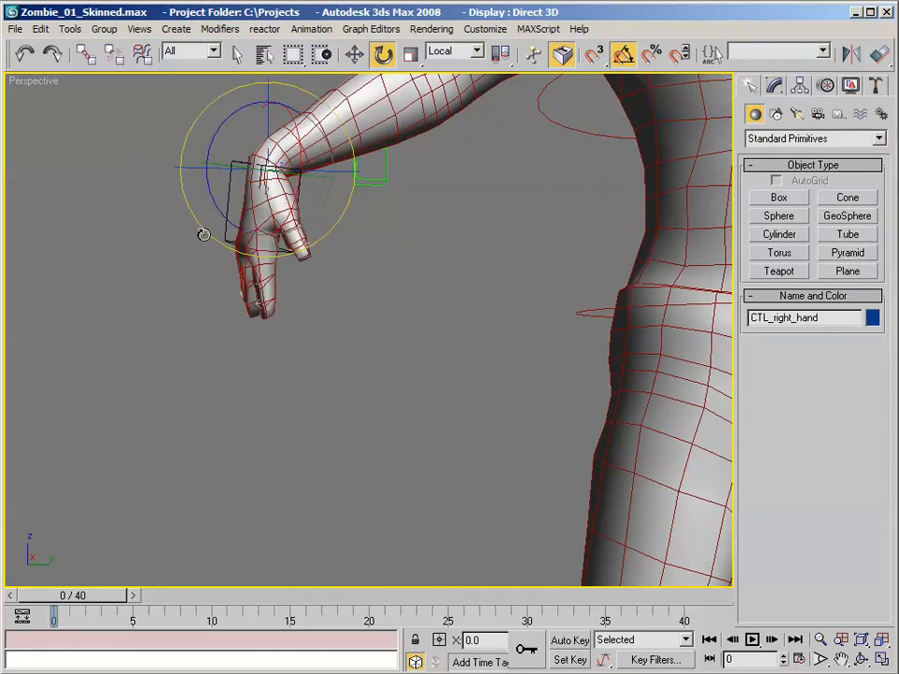
scroll(243, 220, down, 3)
alt+middle_drag(245, 219, 319, 245)
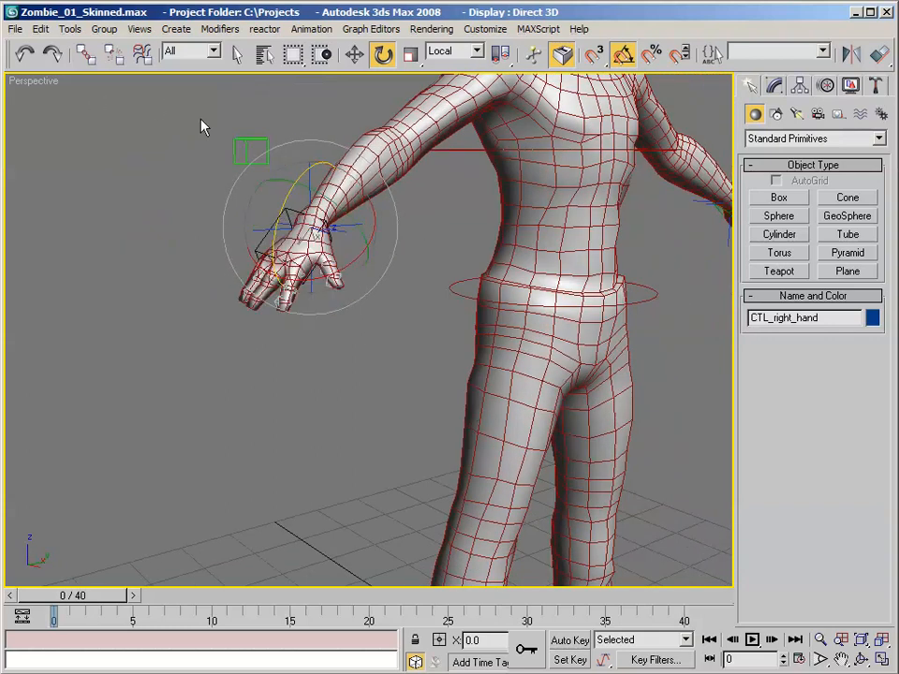
Lift the CTL_left_foot01 controller to test the leg's deformation, and cancel the move.
alt+middle_drag(239, 133, 187, 148)
scroll(421, 236, down, 2)
middle_drag(423, 241, 292, 165)
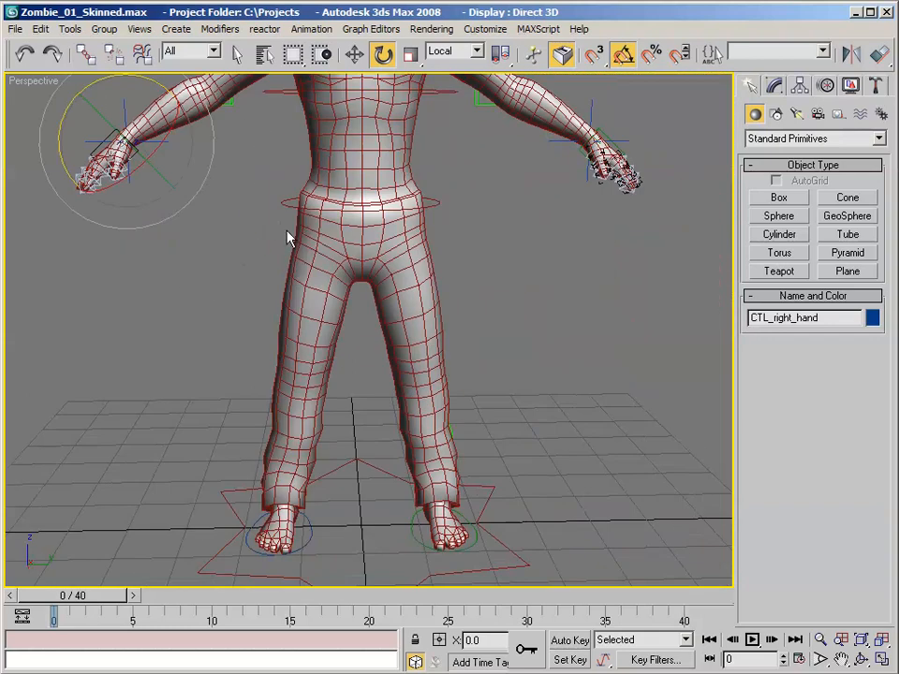
middle_drag(284, 271, 336, 183)
alt+middle_drag(267, 412, 321, 433)
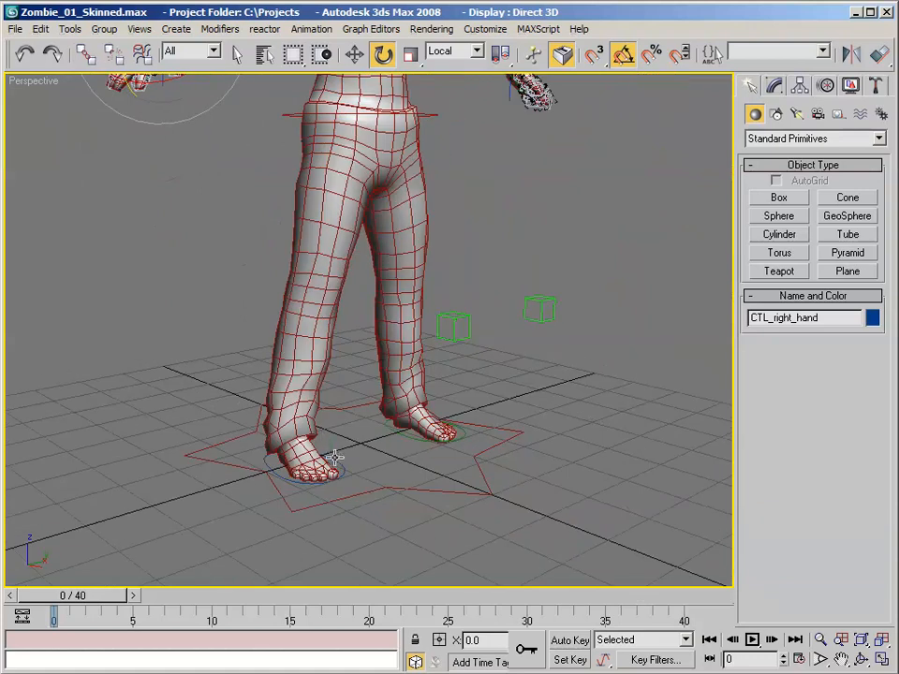
alt+middle_drag(321, 356, 332, 355)
middle_drag(301, 298, 324, 379)
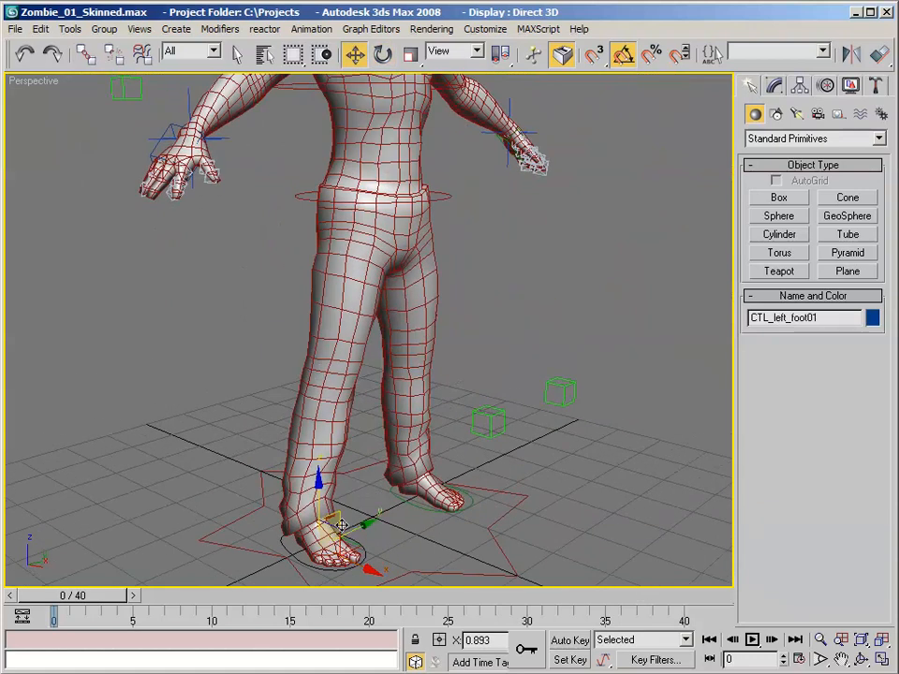
alt+middle_drag(343, 525, 358, 534)
drag(353, 534, 327, 496)
right_click(328, 496)
Inspect the zombie's head, torso and both arms from the front.
alt+middle_drag(431, 428, 373, 328)
middle_drag(372, 328, 386, 417)
scroll(408, 360, down, 3)
alt+middle_drag(408, 360, 391, 297)
scroll(392, 297, up, 1)
scroll(391, 271, up, 4)
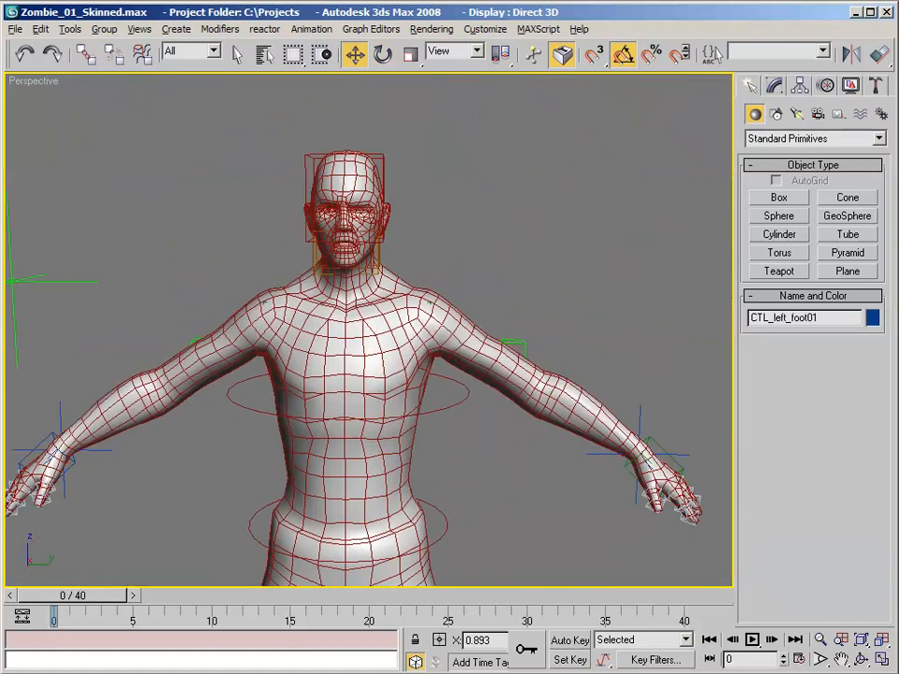